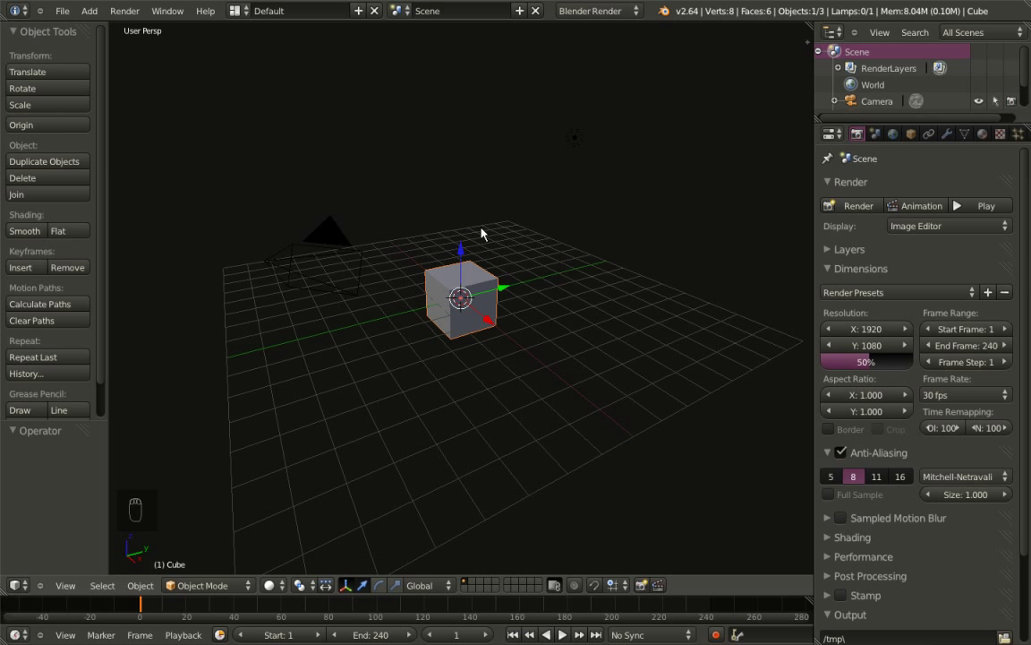
# Scale the default cube's mesh by 5 along the global Z axis, working in the front orthographic view
pyautogui.press('KP_1')
pyautogui.press('KP_5')
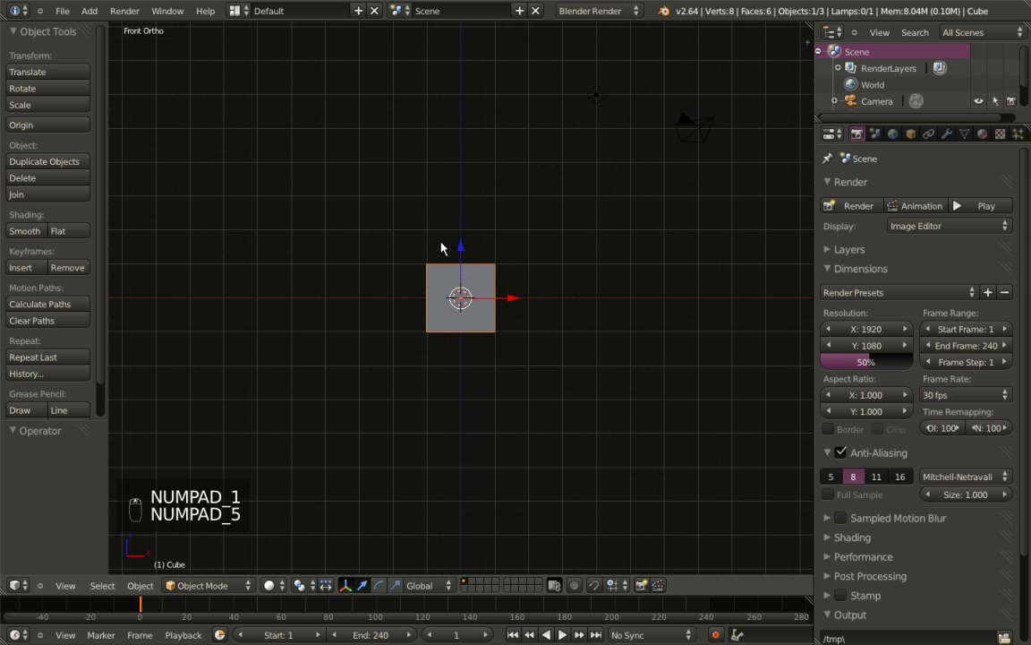
pyautogui.scroll(2, 441, 248)
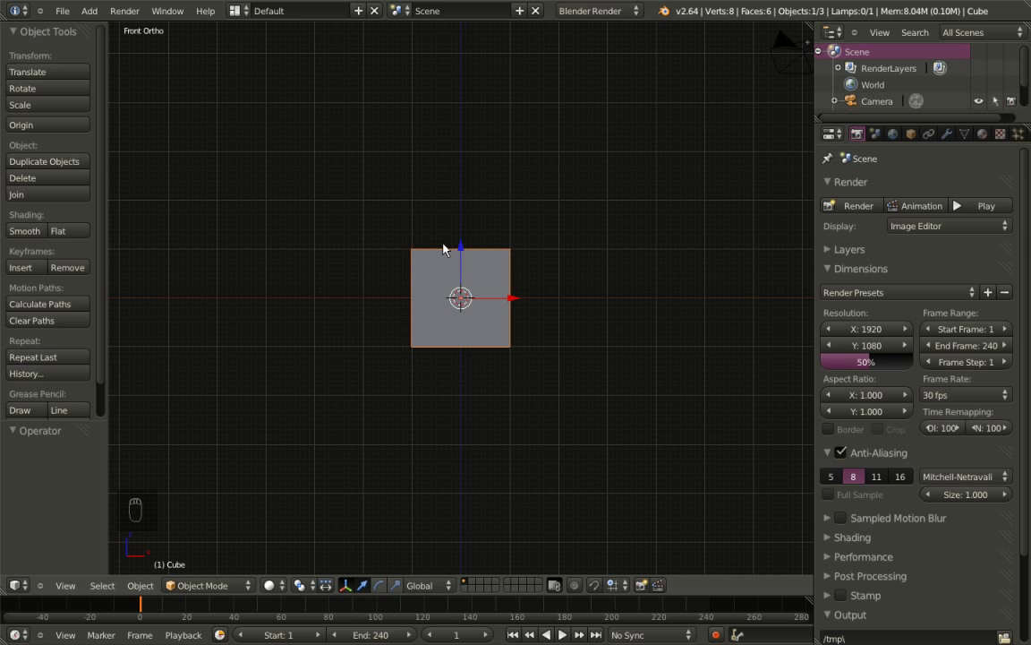
pyautogui.press('Tab')
pyautogui.press('s')
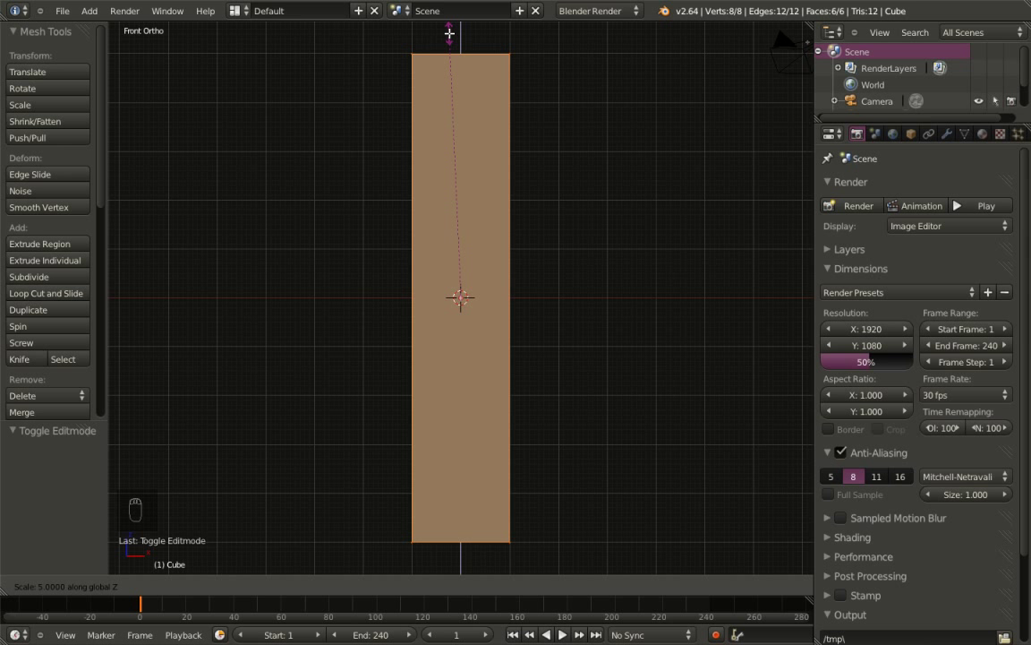
pyautogui.click(450, 33)
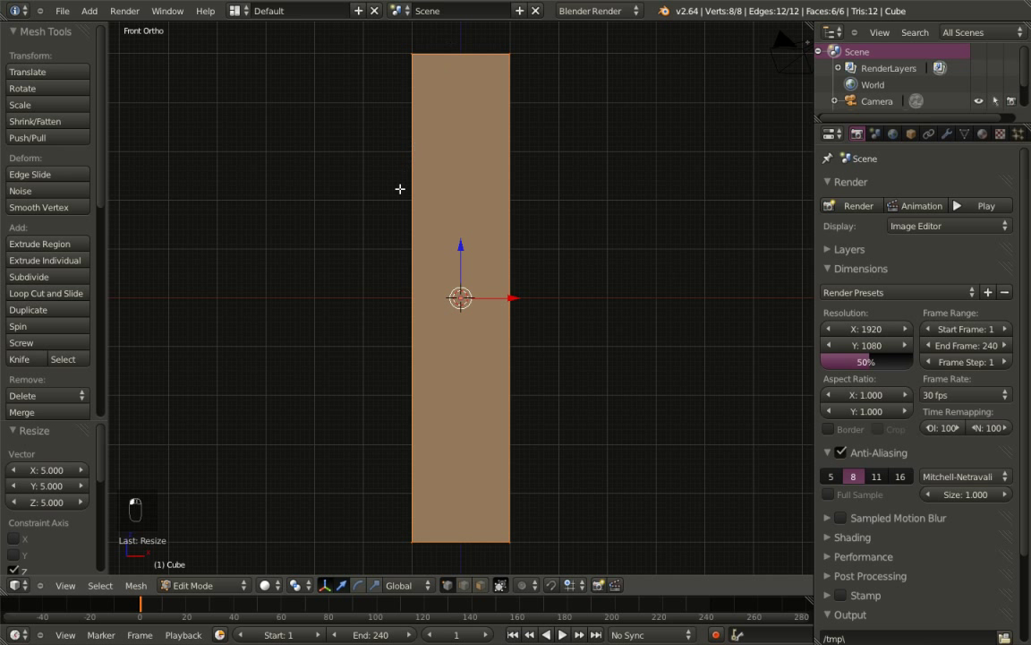
# Add four evenly spaced horizontal loop cuts along the height of the column, without sliding them
pyautogui.moveTo(461, 173); pyautogui.dragTo(432, 207, button='middle')
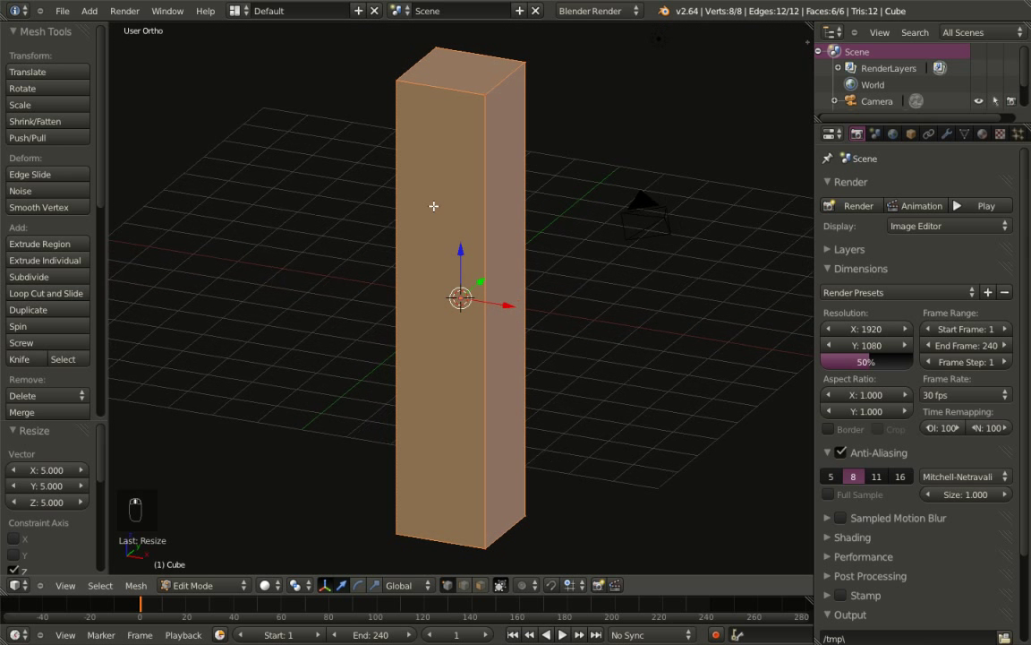
pyautogui.hotkey('ctrl', 'r')
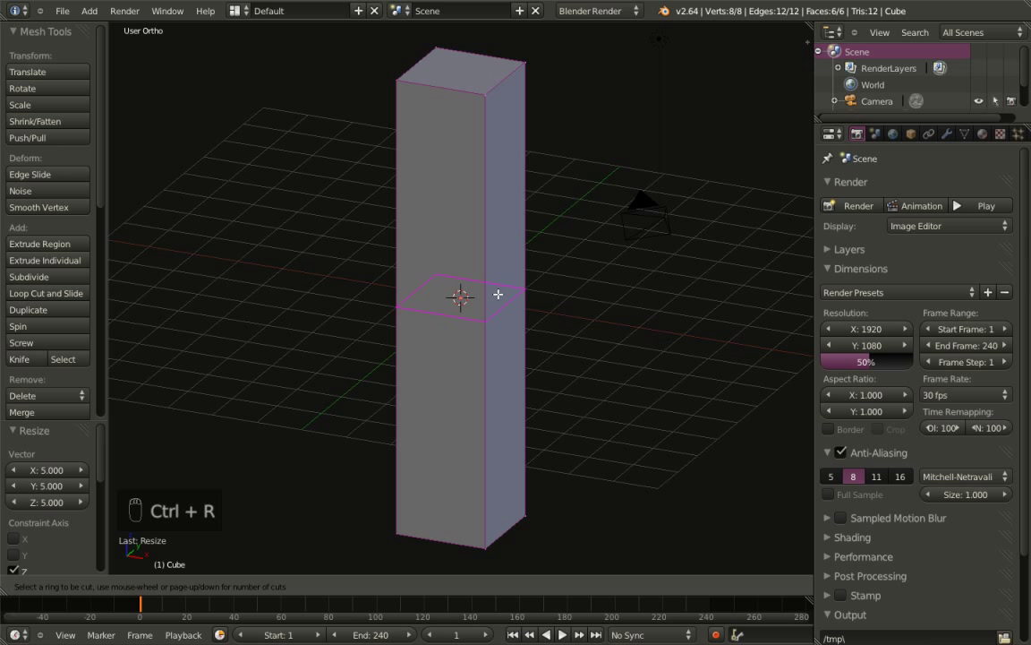
pyautogui.scroll(2, 498, 293)
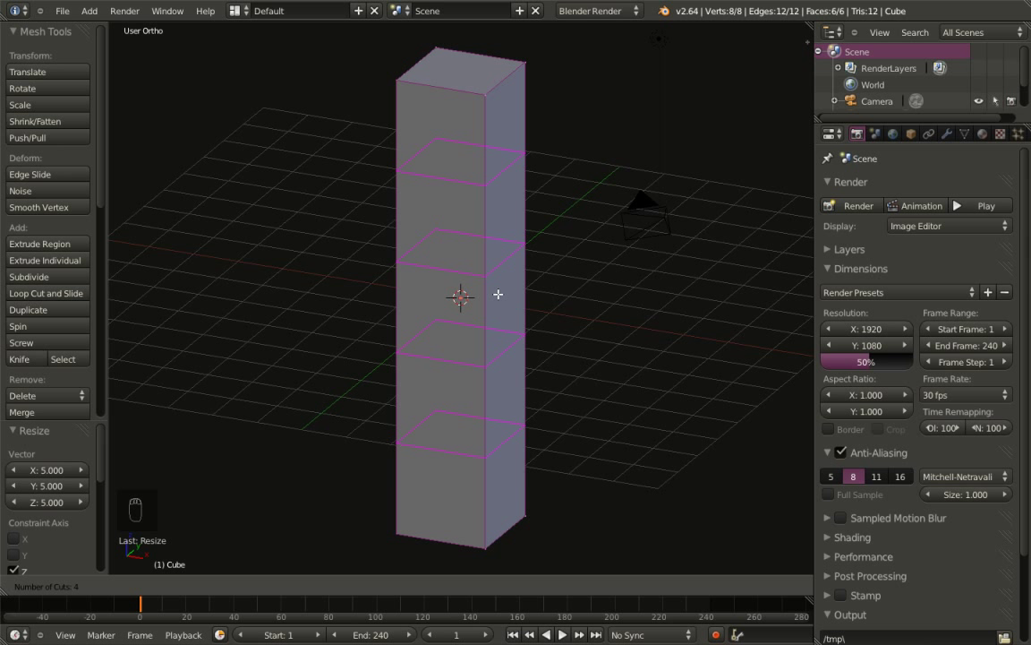
pyautogui.click(498, 293)
pyautogui.rightClick(498, 293)
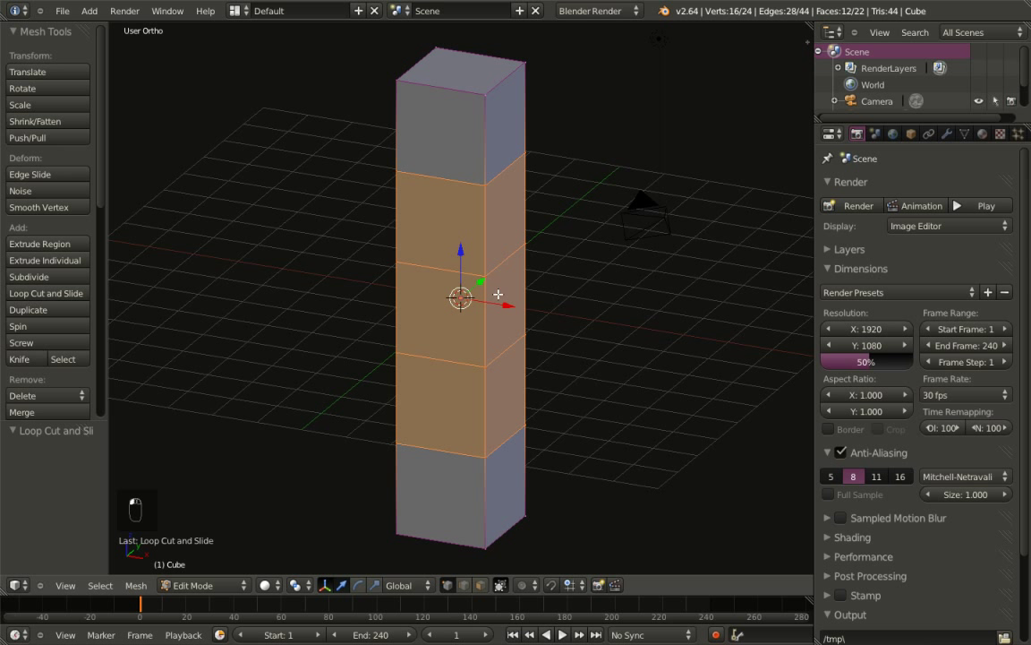
# Subdivide the entire column mesh with the number of cuts set to 9
pyautogui.press('a')
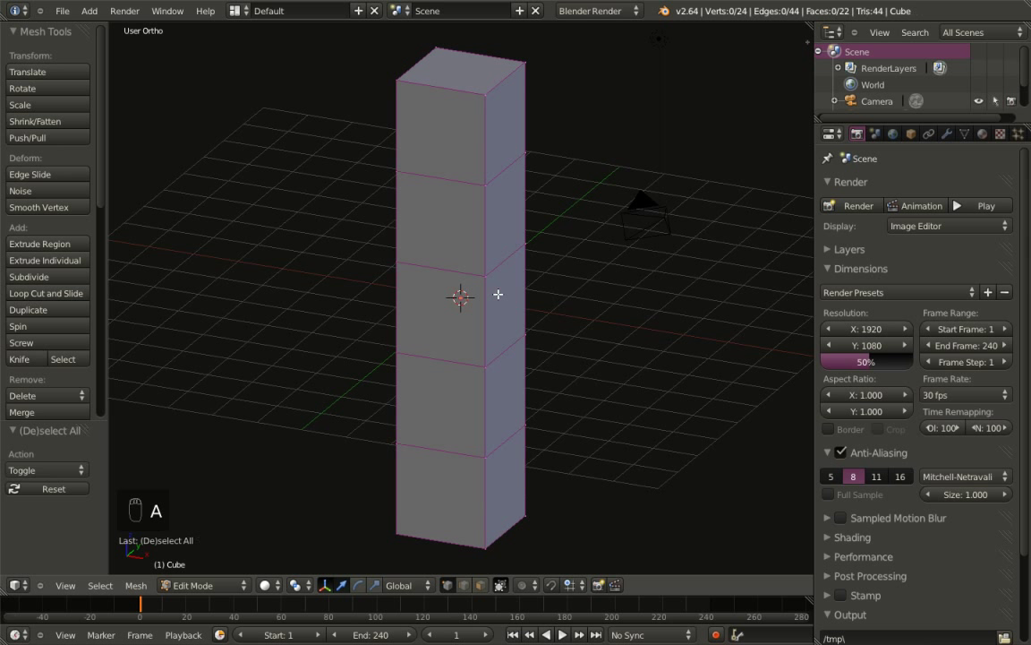
pyautogui.press('a')
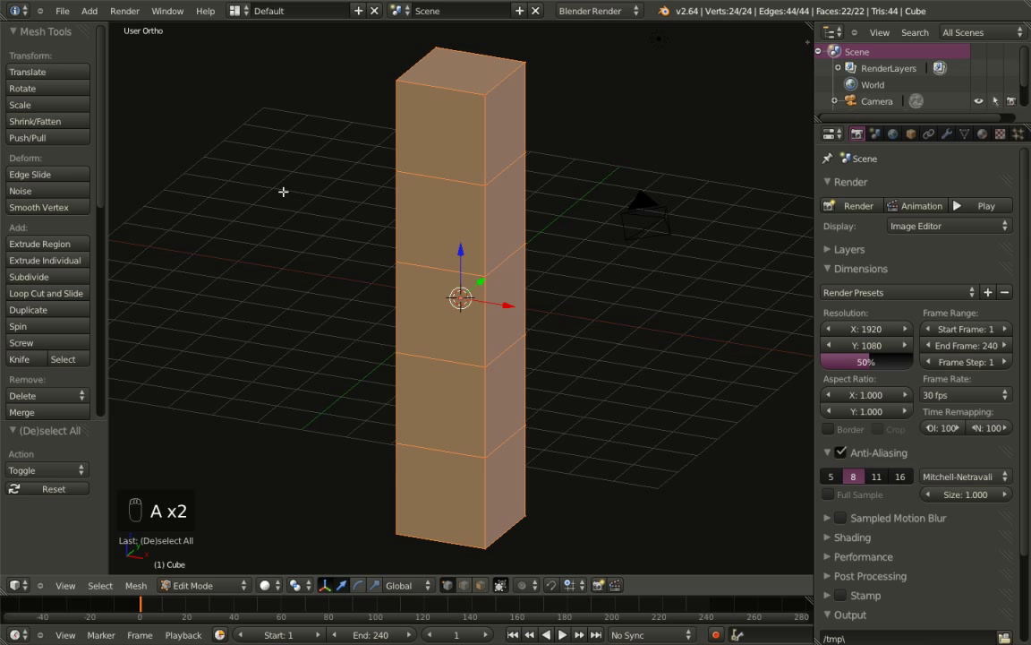
pyautogui.press('w')
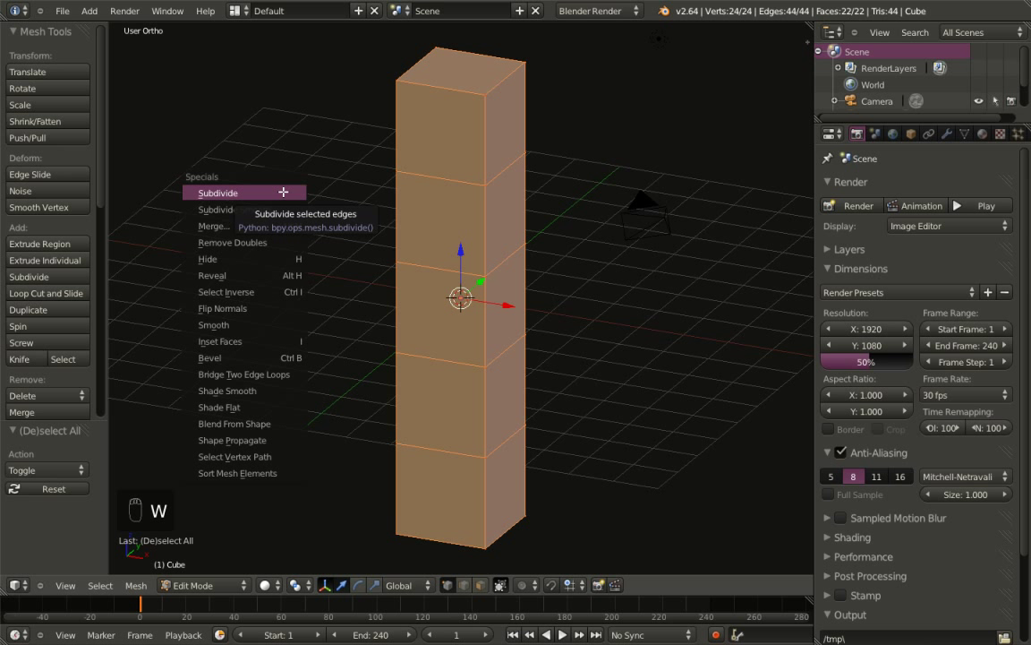
pyautogui.click(282, 192)
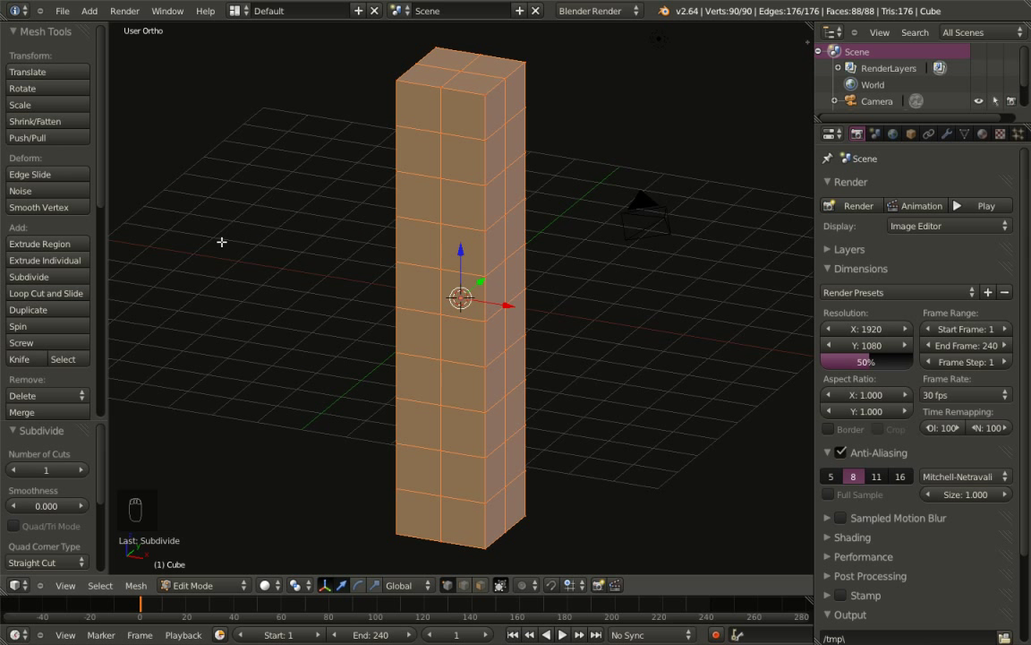
pyautogui.click(79, 471)
pyautogui.click(79, 471)
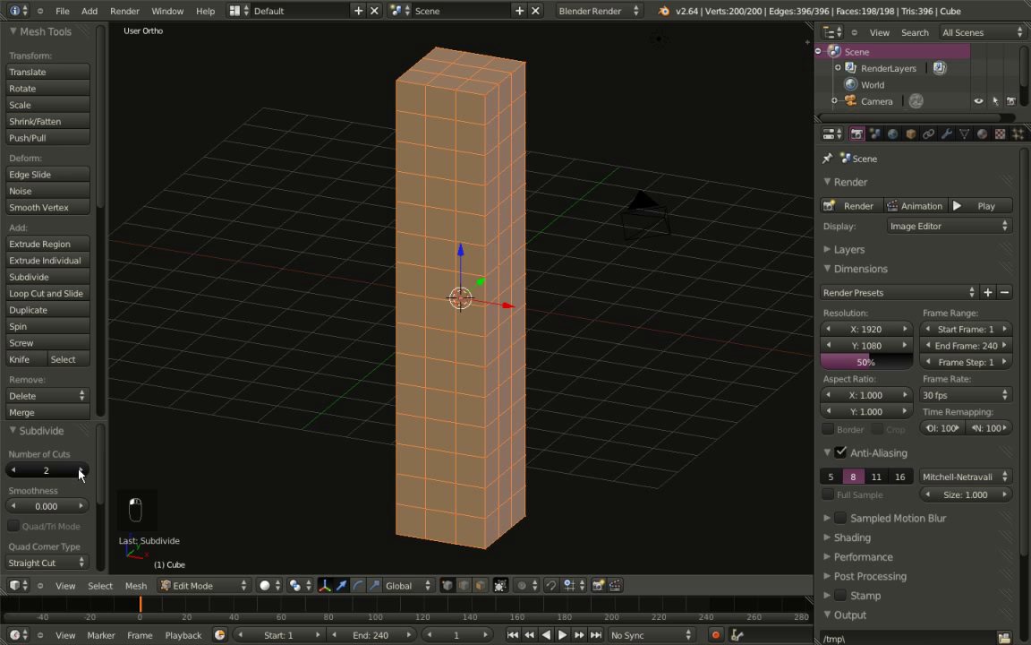
pyautogui.click(79, 471)
pyautogui.click(79, 471)
pyautogui.click(79, 470)
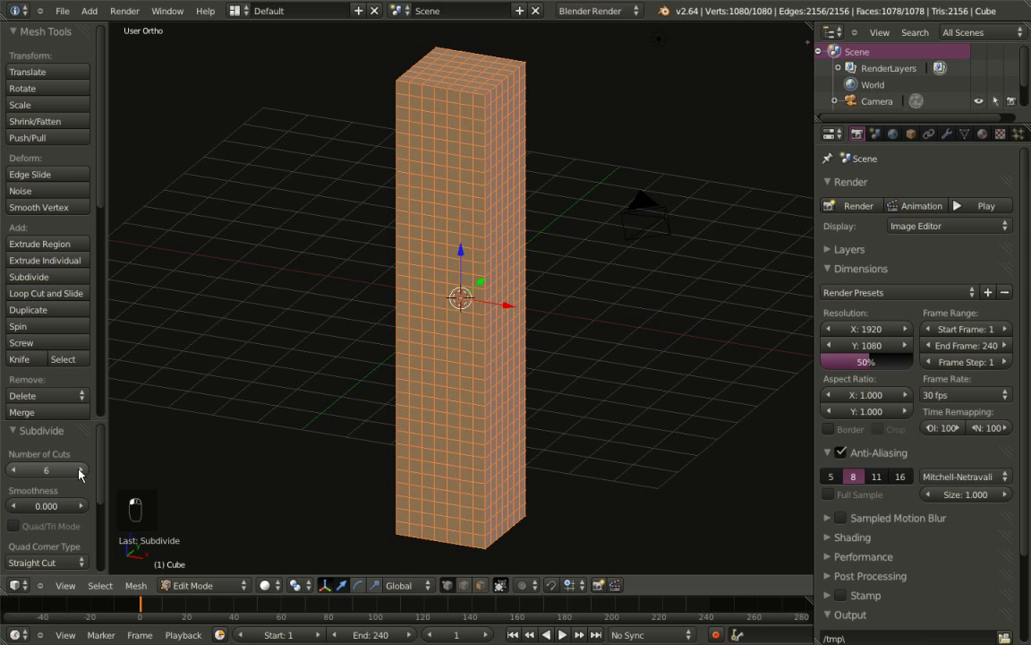
pyautogui.click(79, 471)
pyautogui.click(79, 471)
pyautogui.click(78, 471)
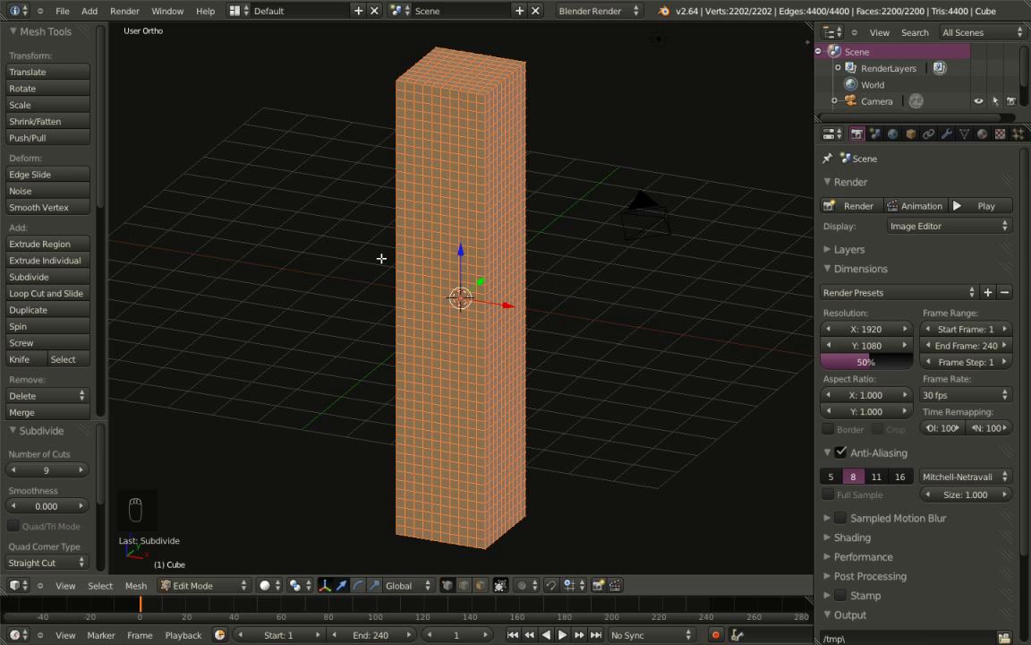
# Leave mesh editing and move the column up 5 units along Z so its base rests at the origin level
pyautogui.press('Tab')
pyautogui.press('KP_1')
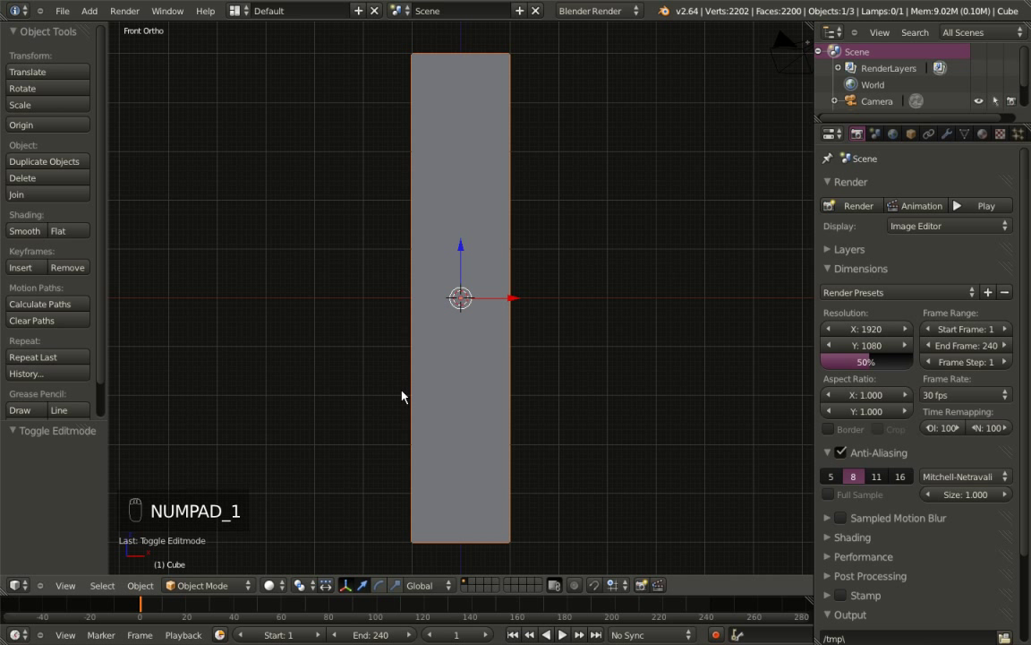
pyautogui.press('g')
pyautogui.press('z')
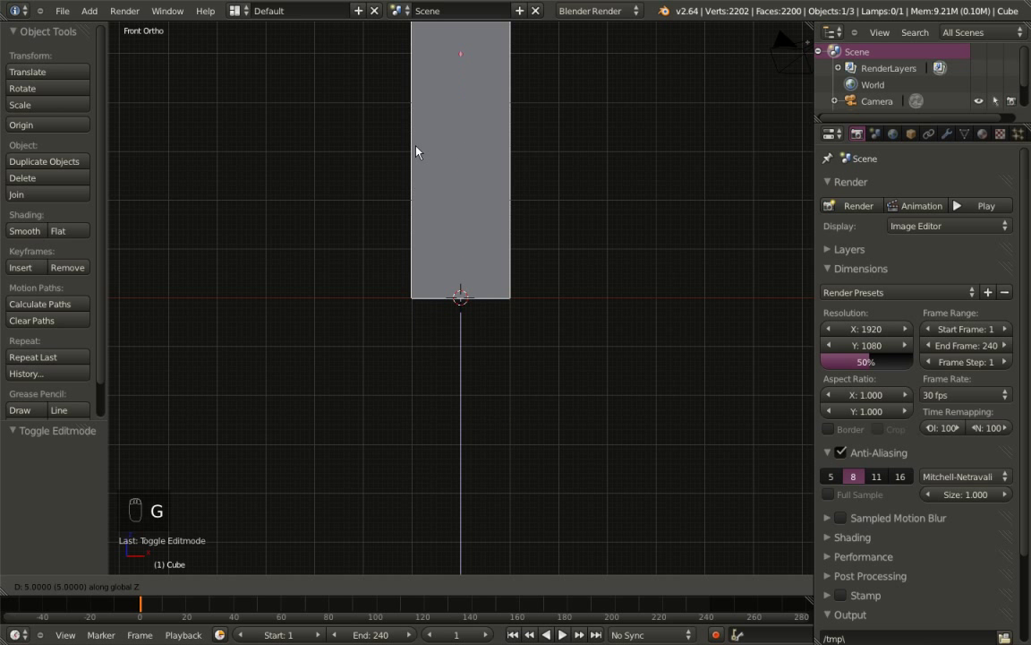
pyautogui.click(416, 152)
# Move the column -4 units along the global X axis
pyautogui.moveTo(539, 162); pyautogui.dragTo(463, 326, button='middle')
pyautogui.press('g')
pyautogui.press('x')
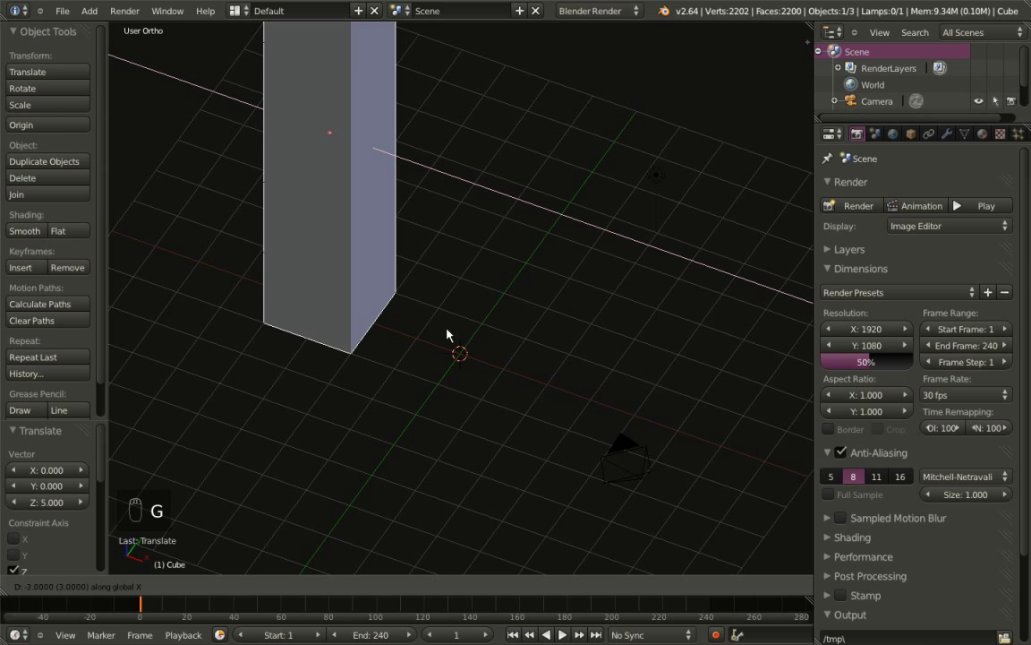
pyautogui.click(421, 336)
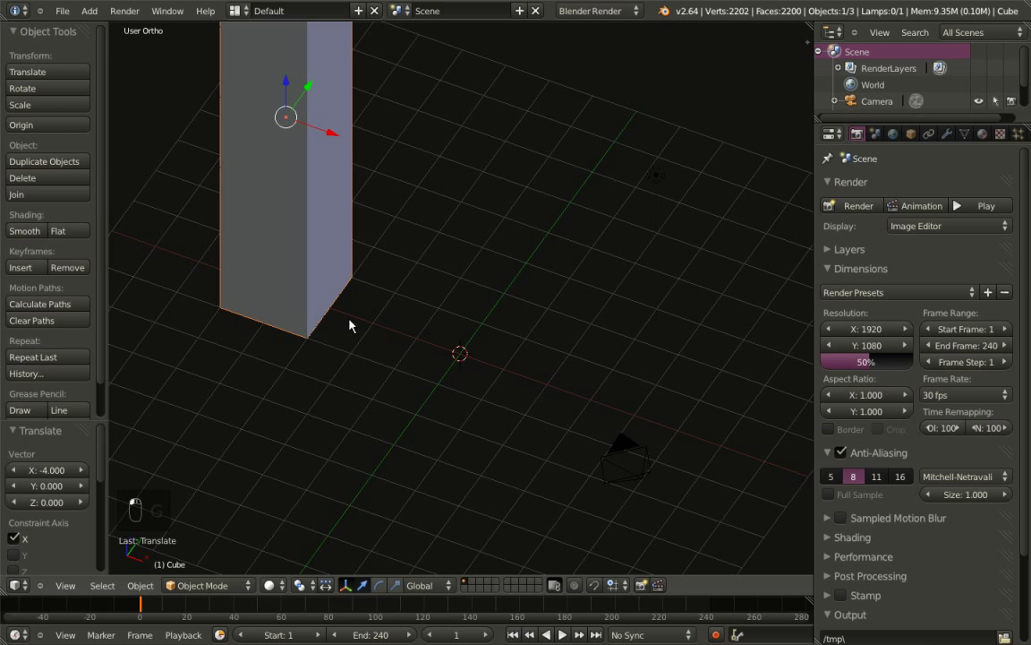
# Add a mesh circle with 32 vertices and a radius of 1 at the origin
pyautogui.scroll(2, 440, 343)
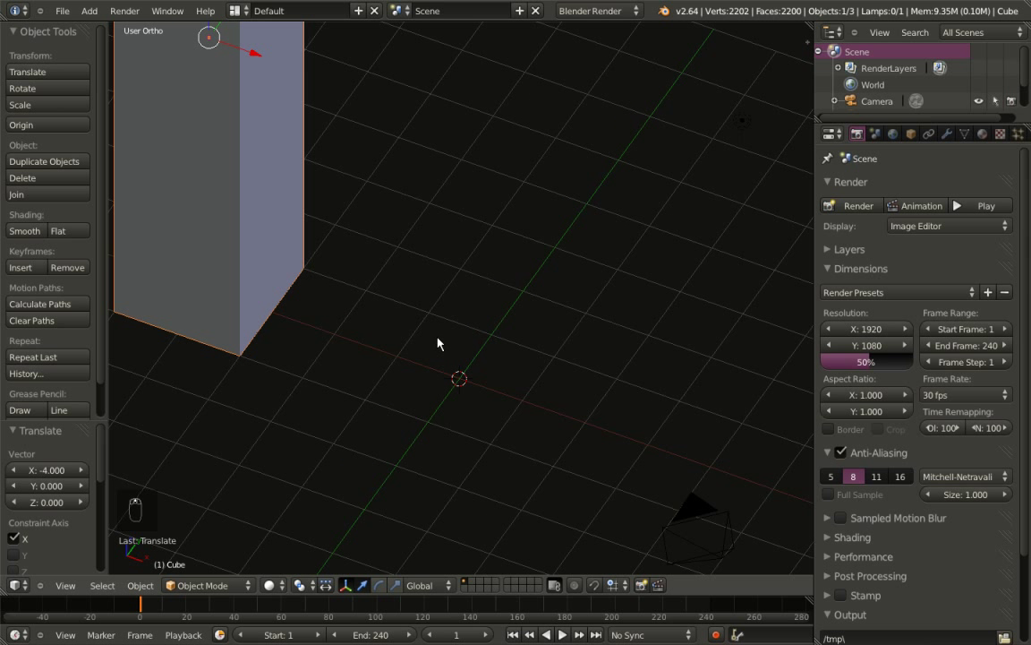
pyautogui.hotkey('shift', 'a')
pyautogui.moveTo(390, 359)
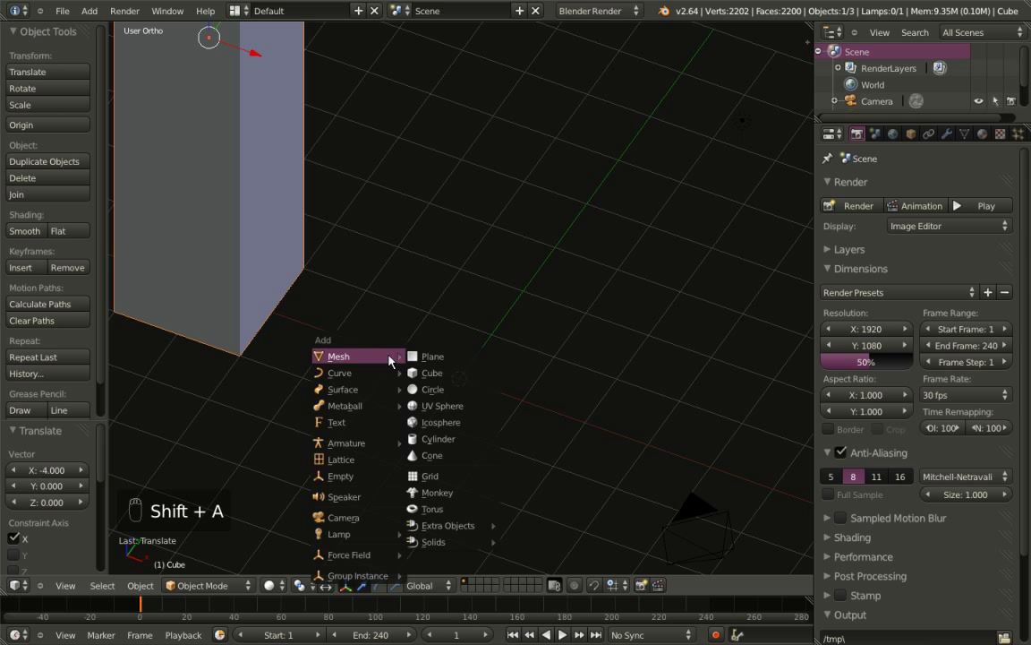
pyautogui.click(434, 389)
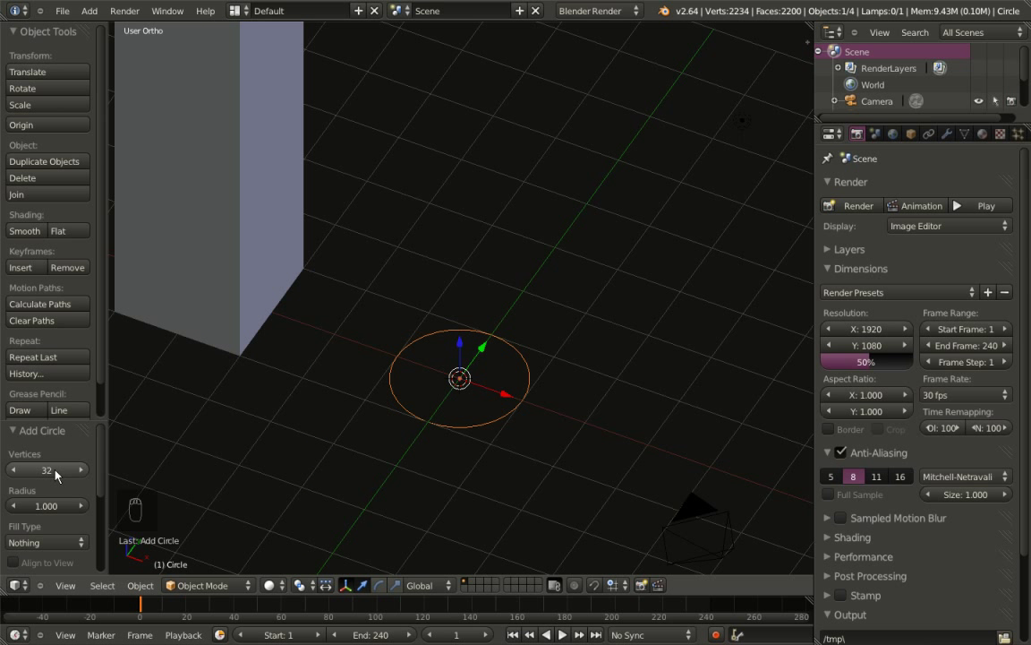
# Open the circle's mesh for editing and add a Mirror modifier that mirrors on the Z axis only
pyautogui.press('KP_1')
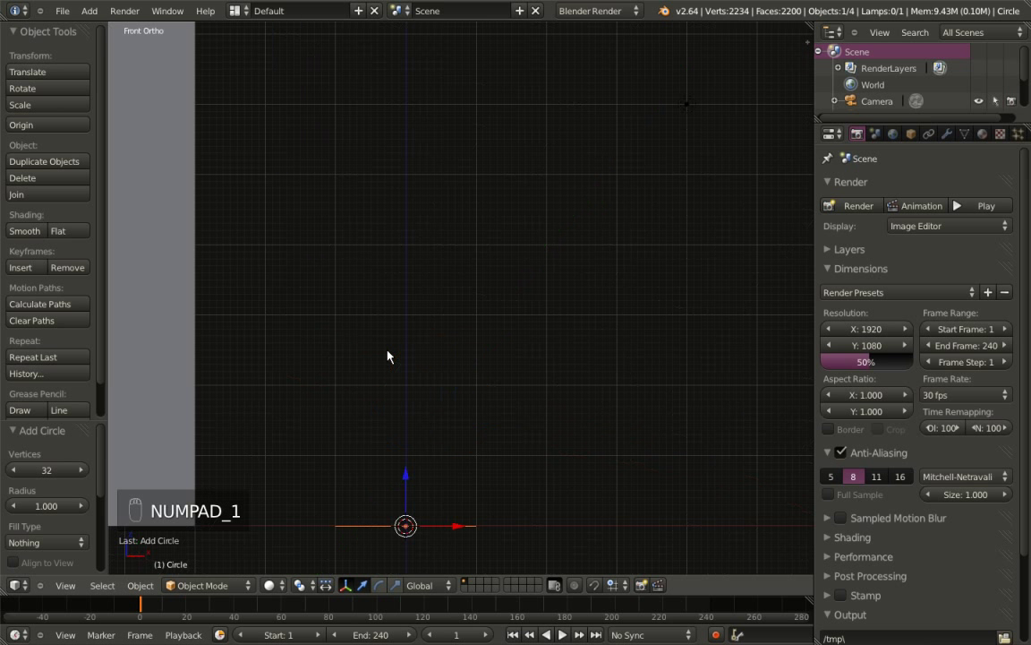
pyautogui.keyDown('shift'); pyautogui.moveTo(382, 375); pyautogui.dragTo(435, 246, button='middle'); pyautogui.keyUp('shift')
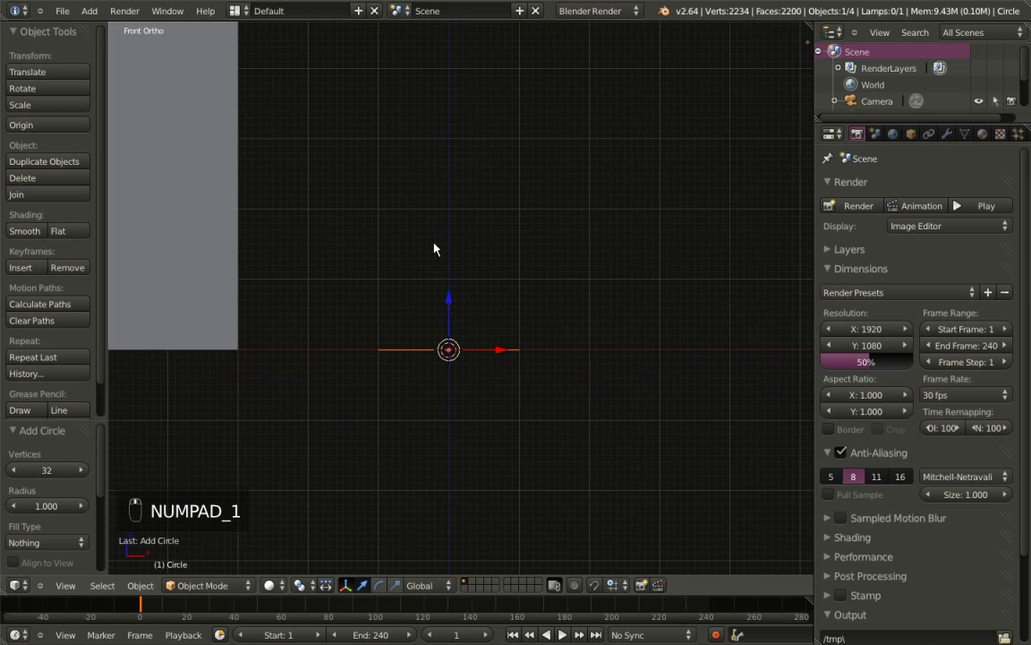
pyautogui.scroll(3, 418, 297)
pyautogui.press('Tab')
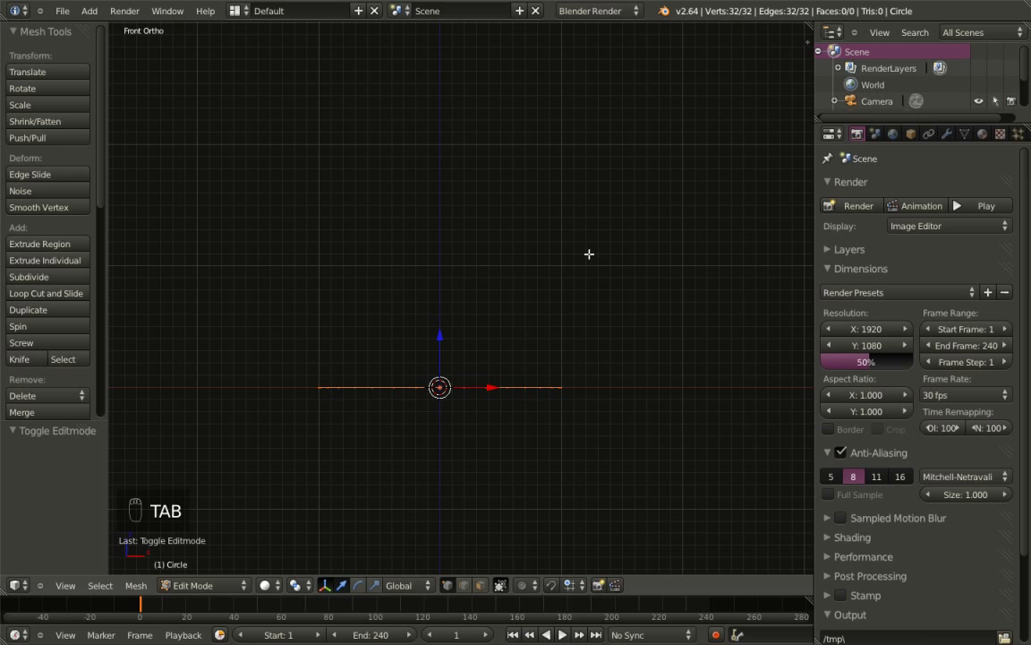
pyautogui.click(947, 134)
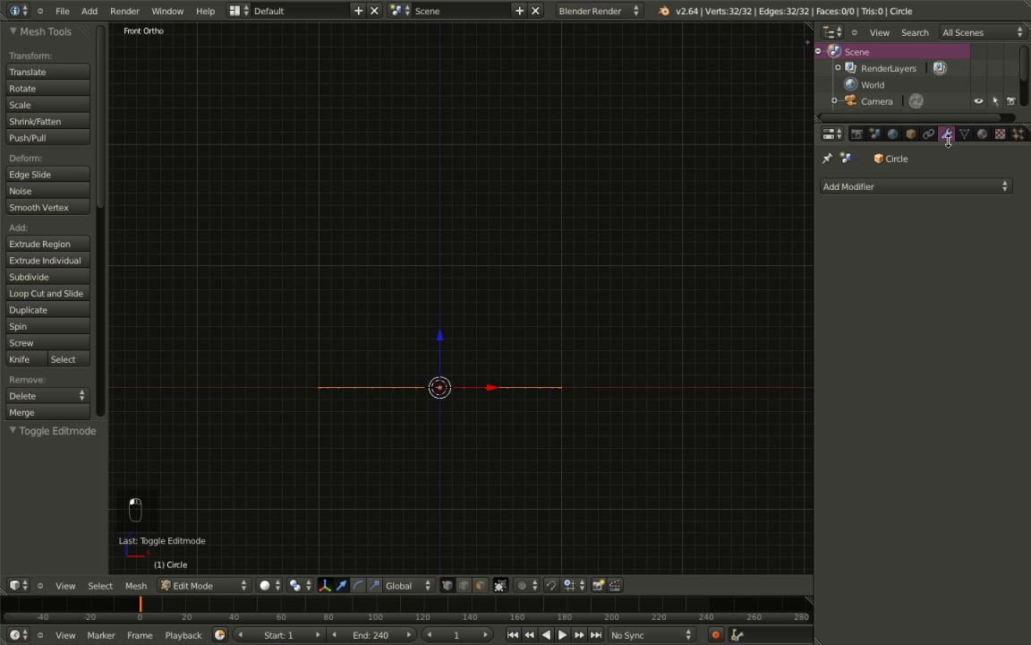
pyautogui.click(906, 185)
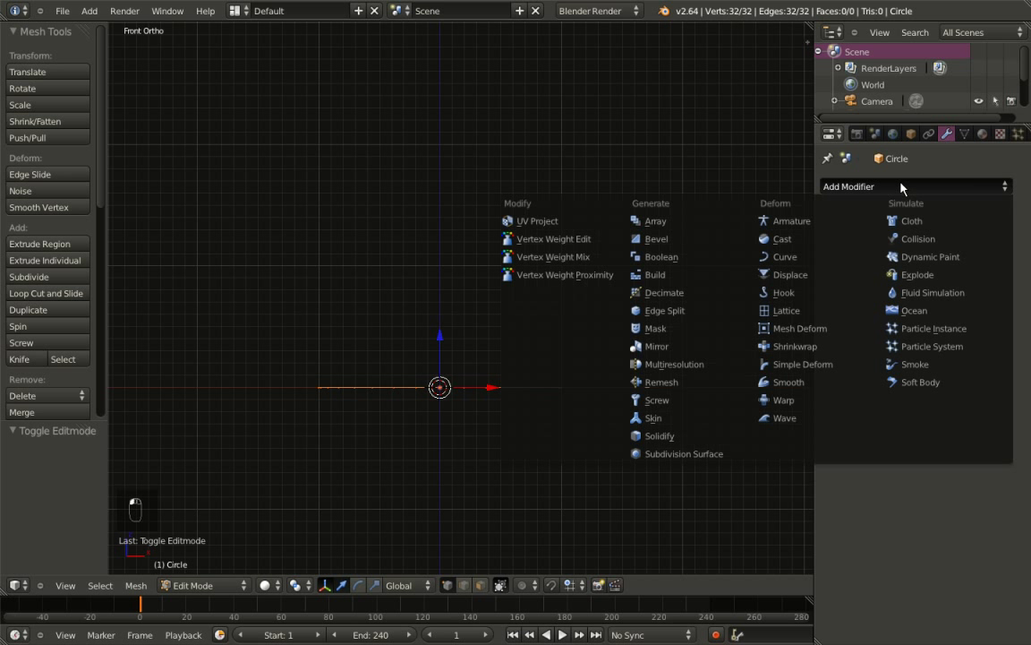
pyautogui.click(688, 347)
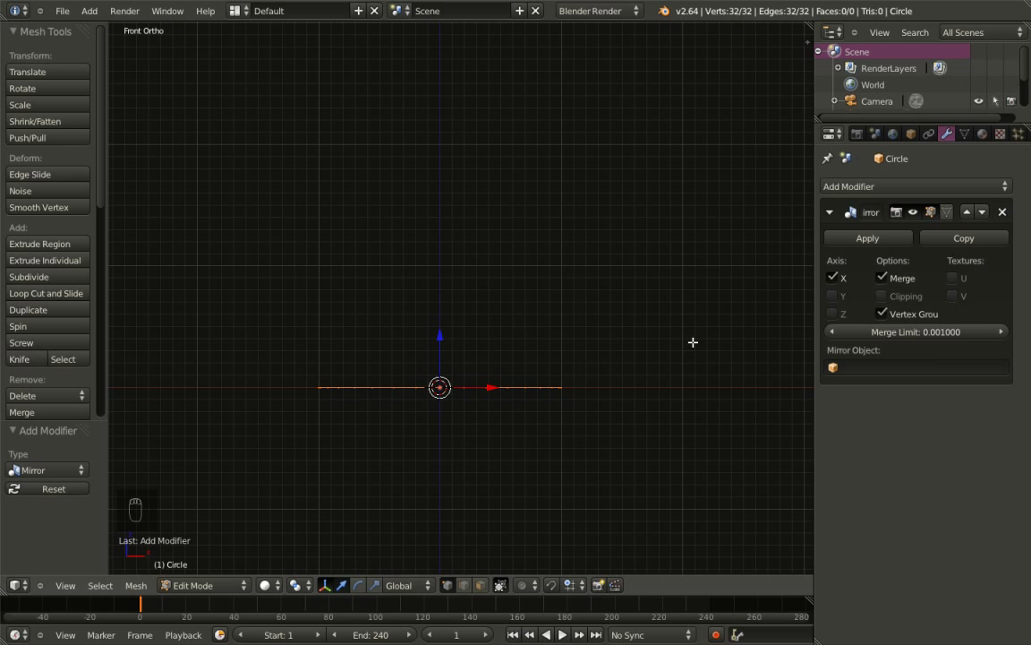
pyautogui.click(833, 278)
# Extrude the circle 1 unit upward along the global Z axis
pyautogui.press('e')
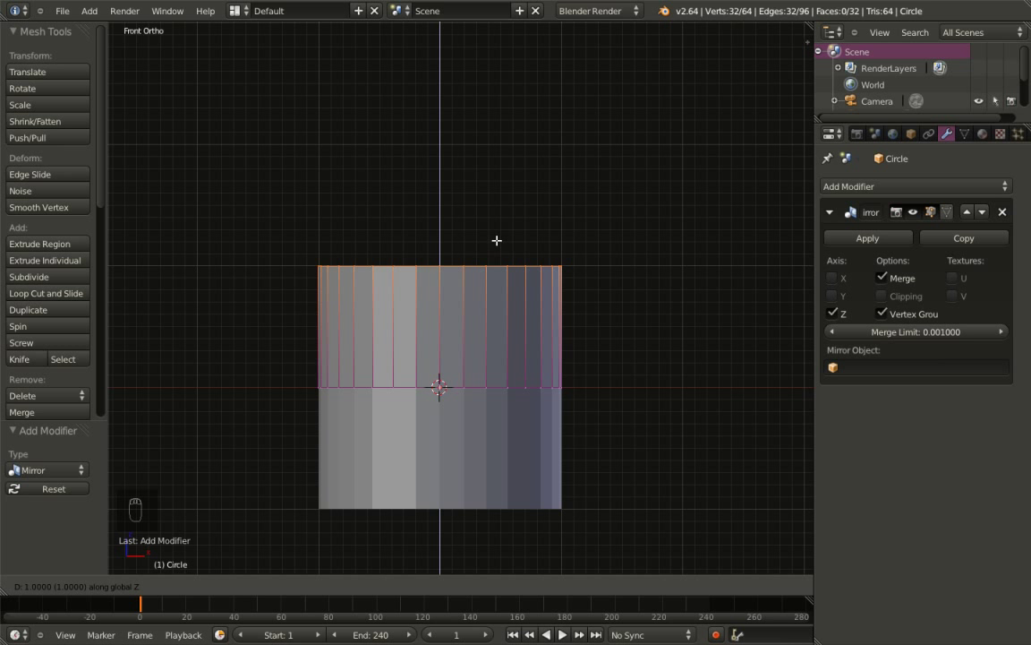
pyautogui.click(497, 239)
pyautogui.moveTo(520, 222); pyautogui.dragTo(472, 277, button='middle')
pyautogui.scroll(1, 473, 278)
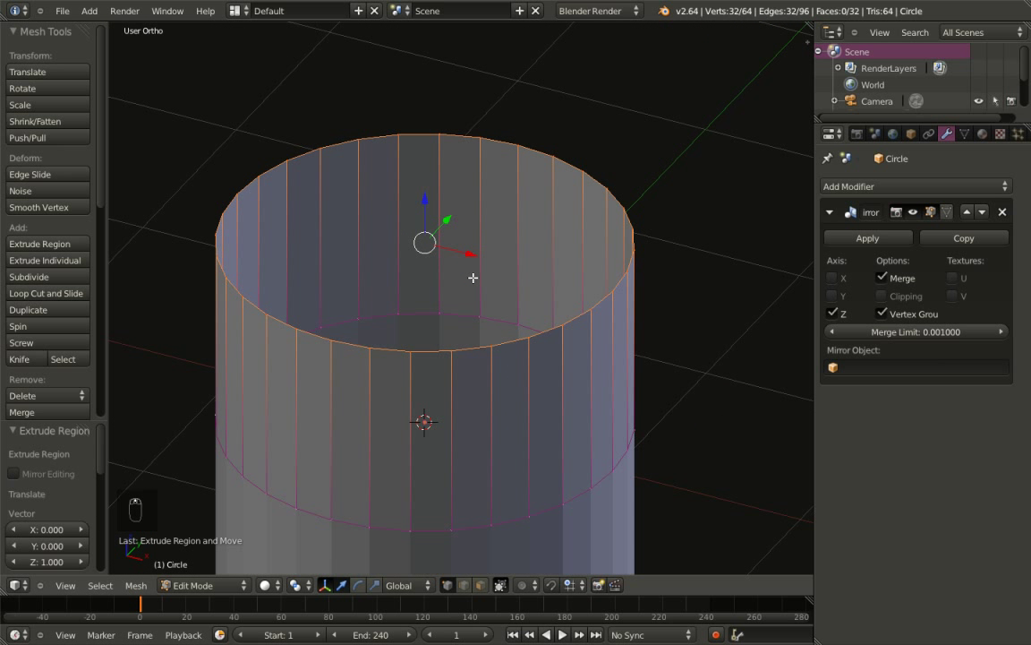
# Extrude the cylinder's upper rim about 0.04 along Z and scale the new edge loop to about 0.981
pyautogui.press('e')
pyautogui.middleClick(473, 278)
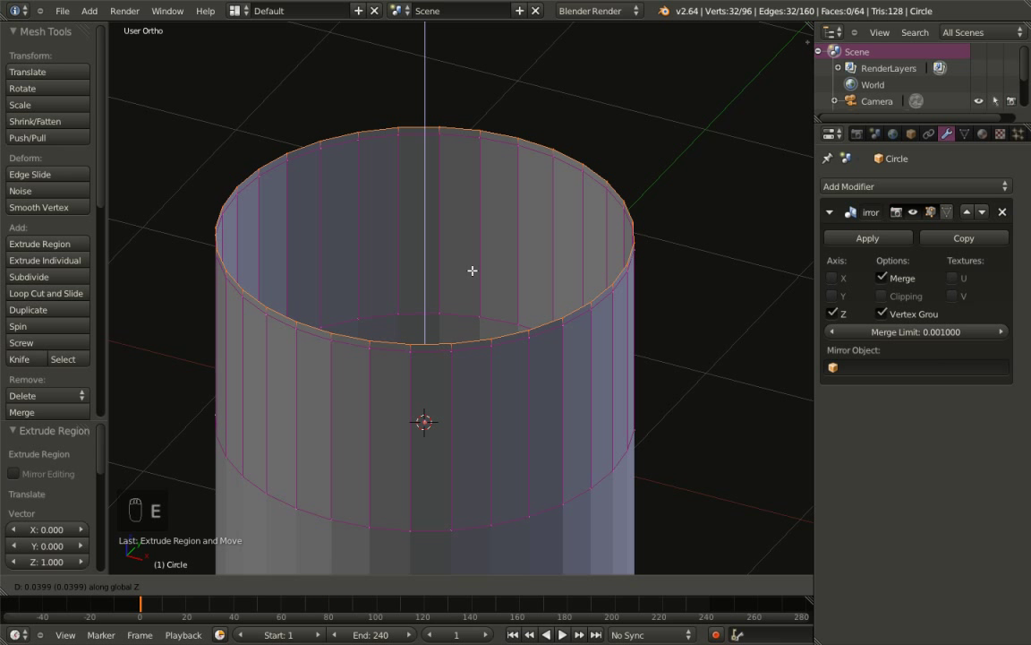
pyautogui.click(471, 272)
pyautogui.press('s')
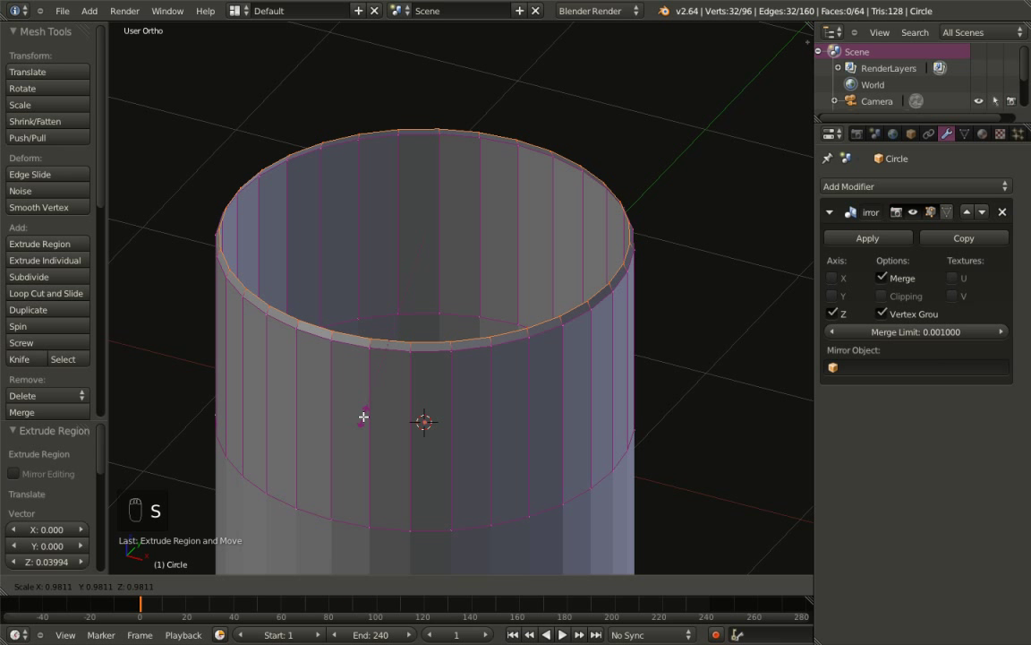
pyautogui.click(363, 417)
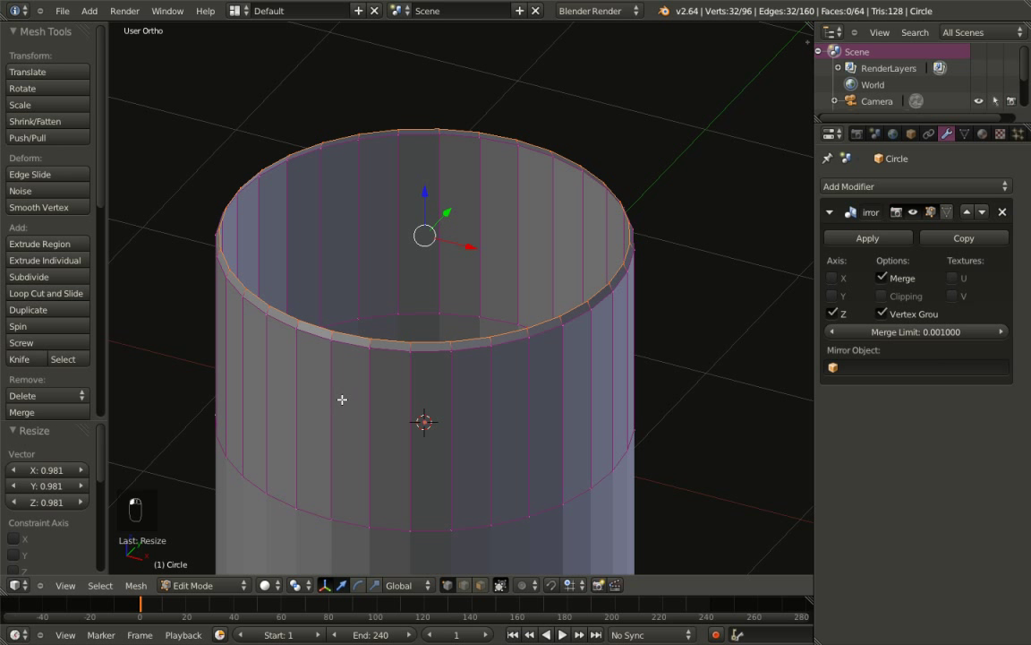
# Extrude the cylinder's upper rim about 0.004 along Z and scale the new edge loop to about 0.87
pyautogui.press('e')
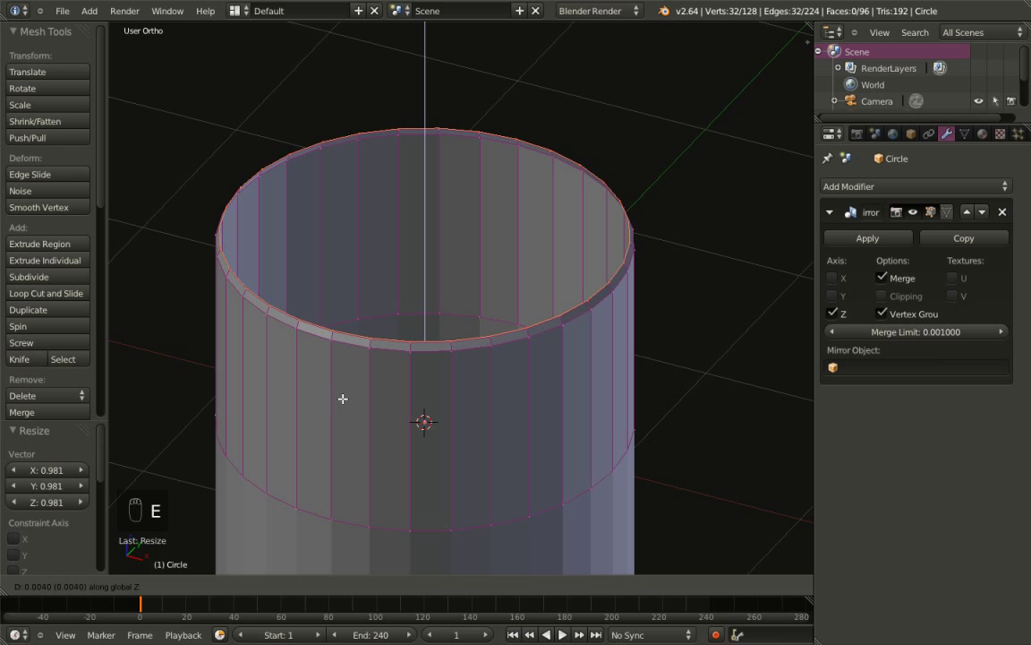
pyautogui.click(343, 398)
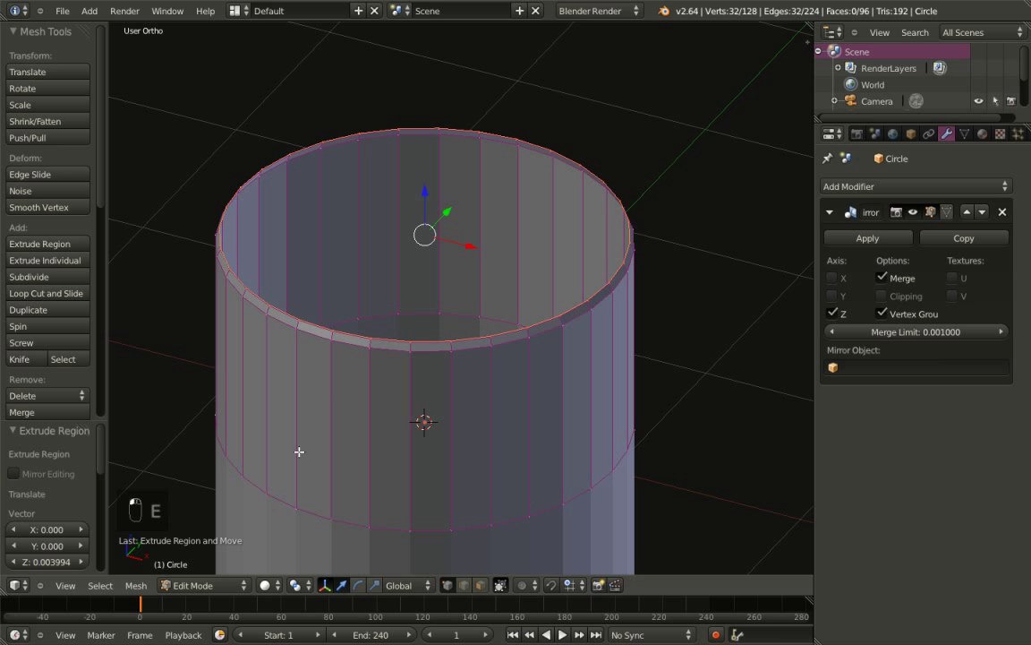
pyautogui.press('s')
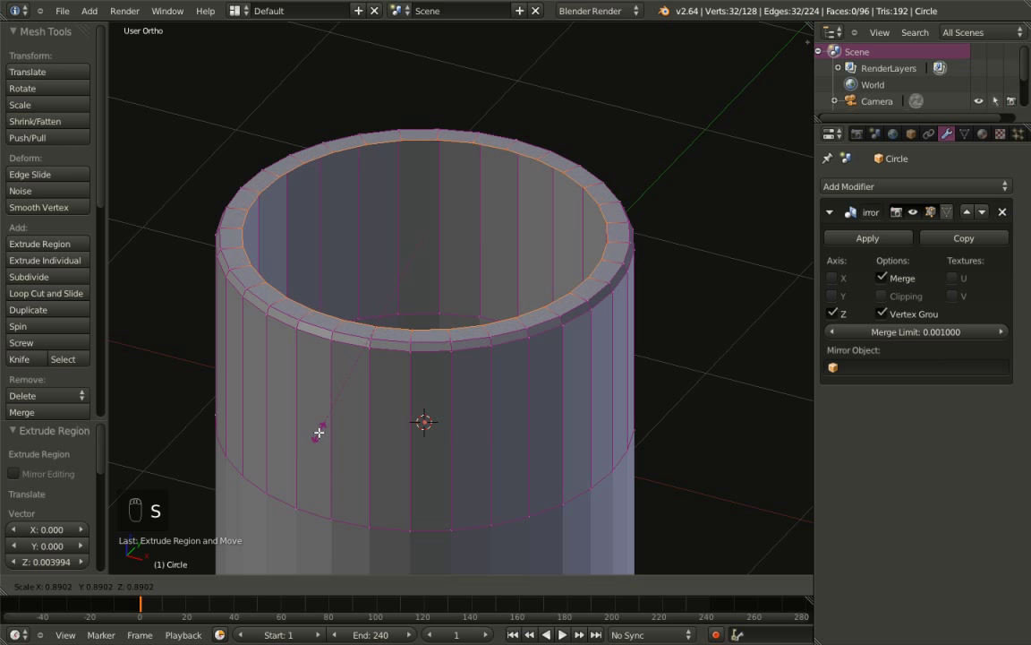
pyautogui.click(323, 429)
pyautogui.moveTo(396, 314); pyautogui.dragTo(343, 330, button='middle')
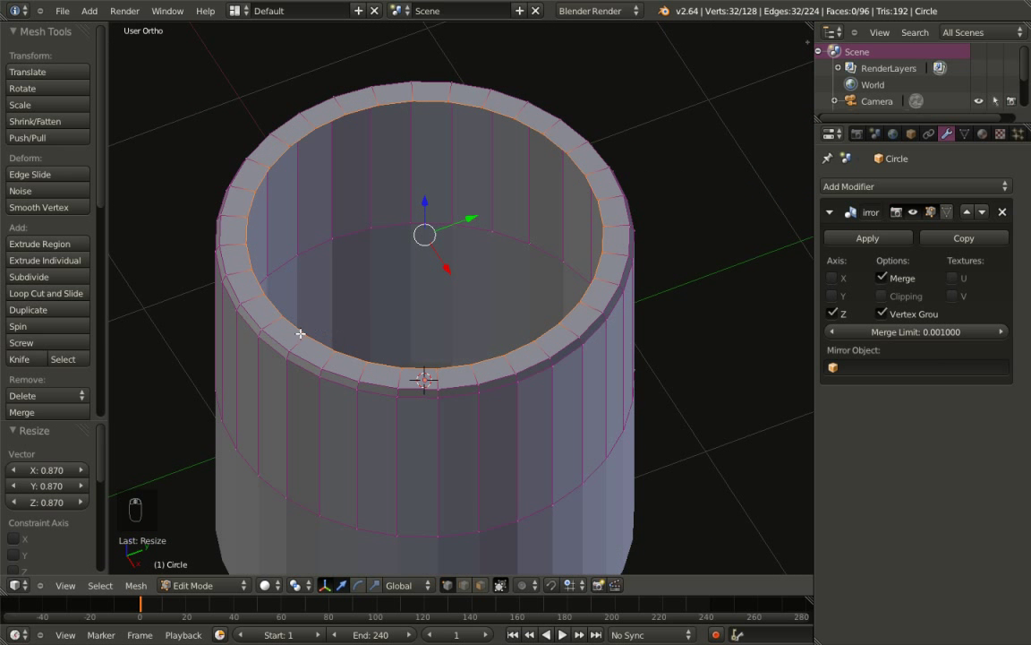
# Extrude the inner rim loop in place and scale it inward to 0.4 to extend the flat top
pyautogui.press('e')
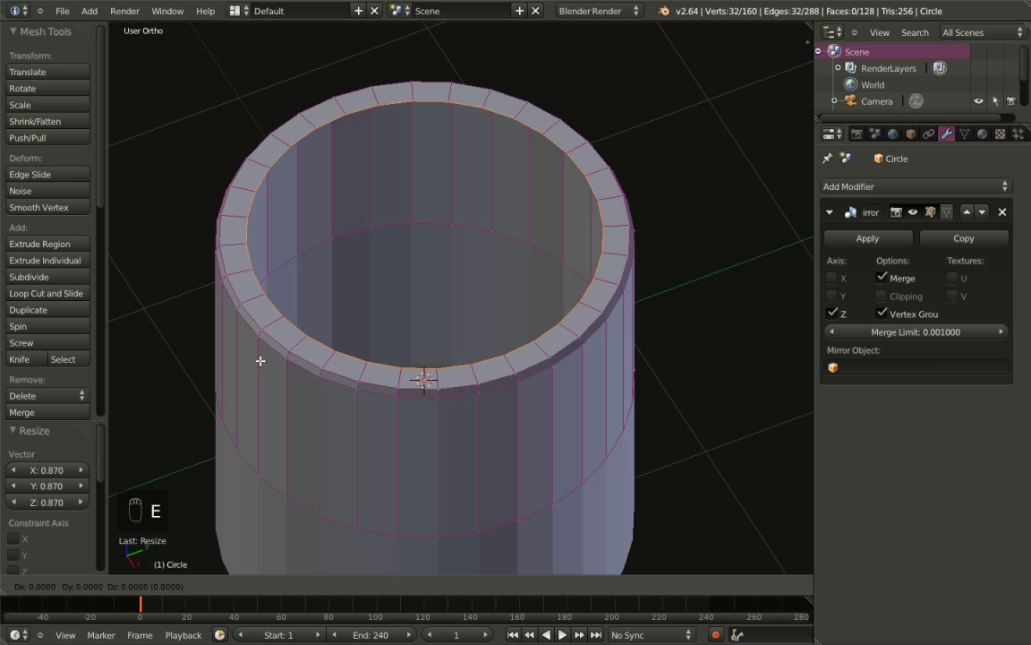
pyautogui.rightClick(259, 361)
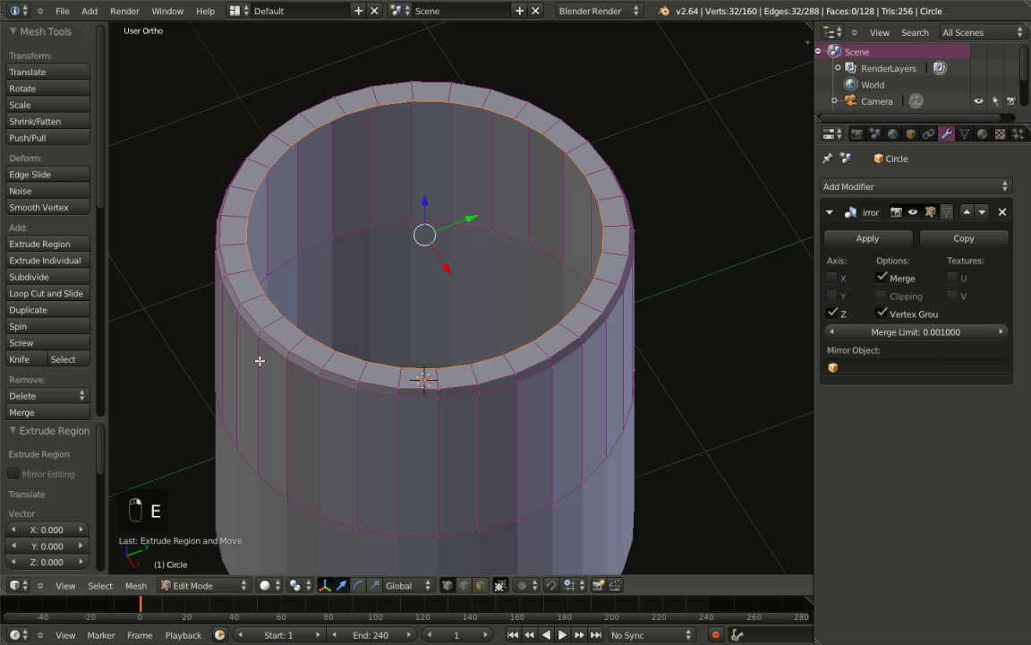
pyautogui.press('s')
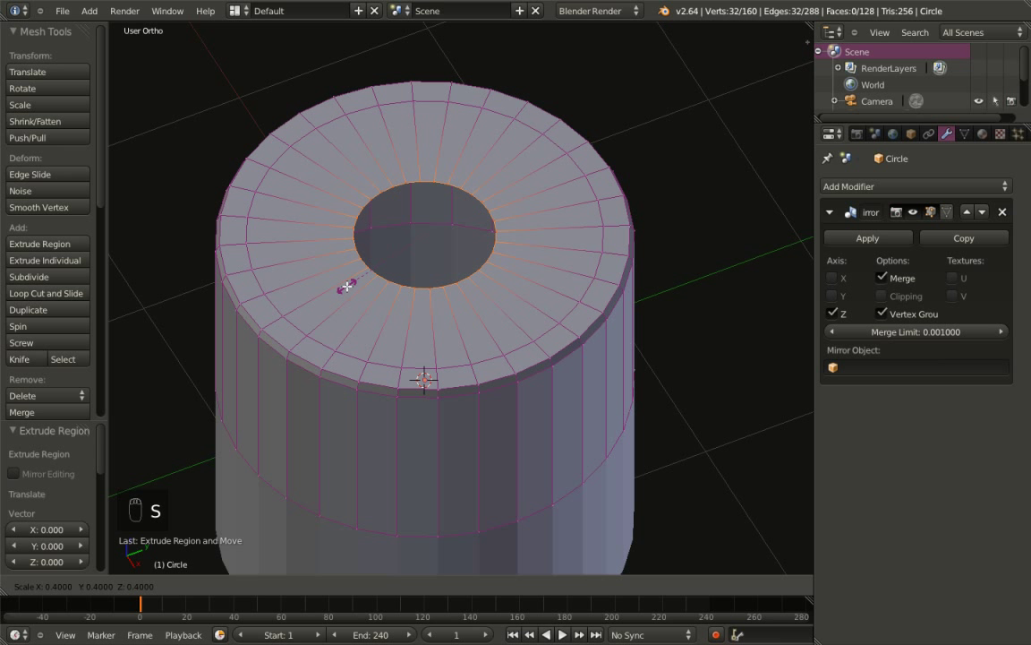
pyautogui.click(347, 287)
pyautogui.moveTo(345, 283); pyautogui.dragTo(289, 329, button='middle')
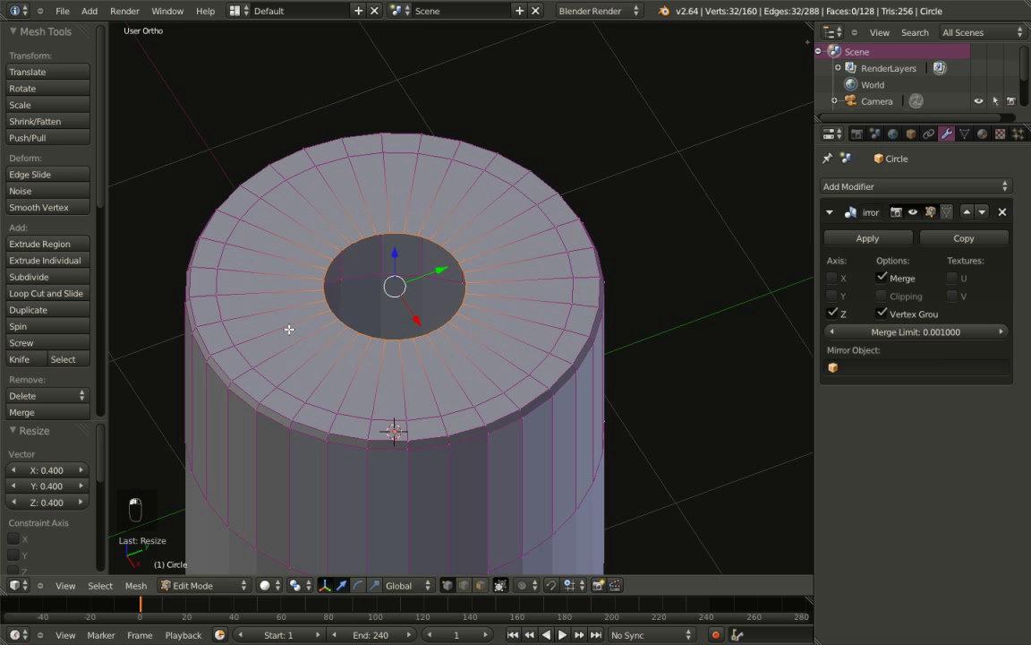
# Extrude the edge loop around the central hole in place and scale it to 0 to close the cap
pyautogui.press('e')
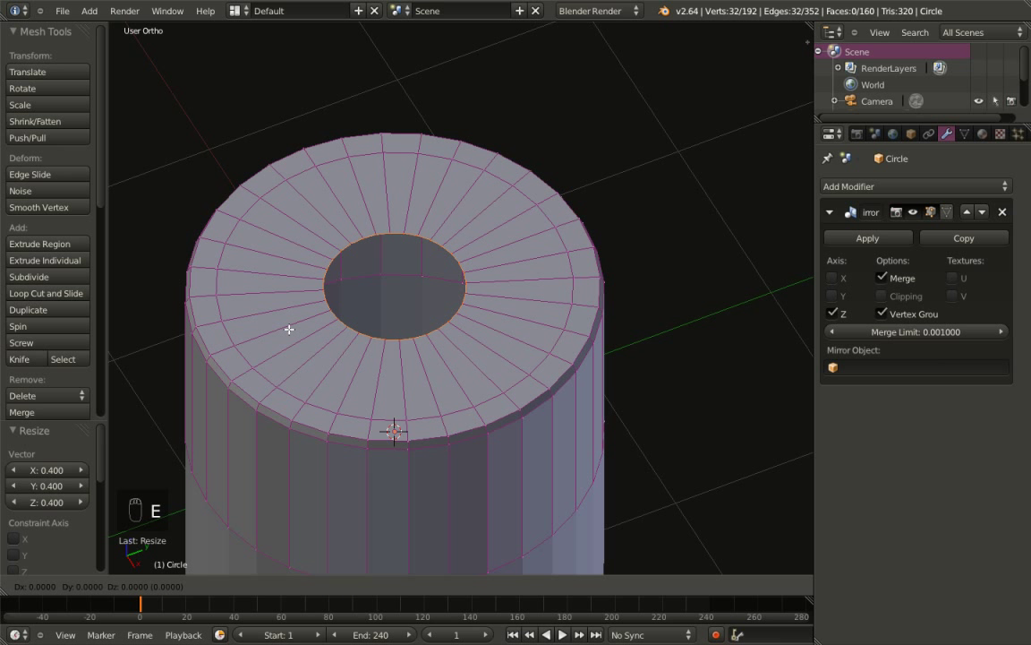
pyautogui.rightClick(289, 329)
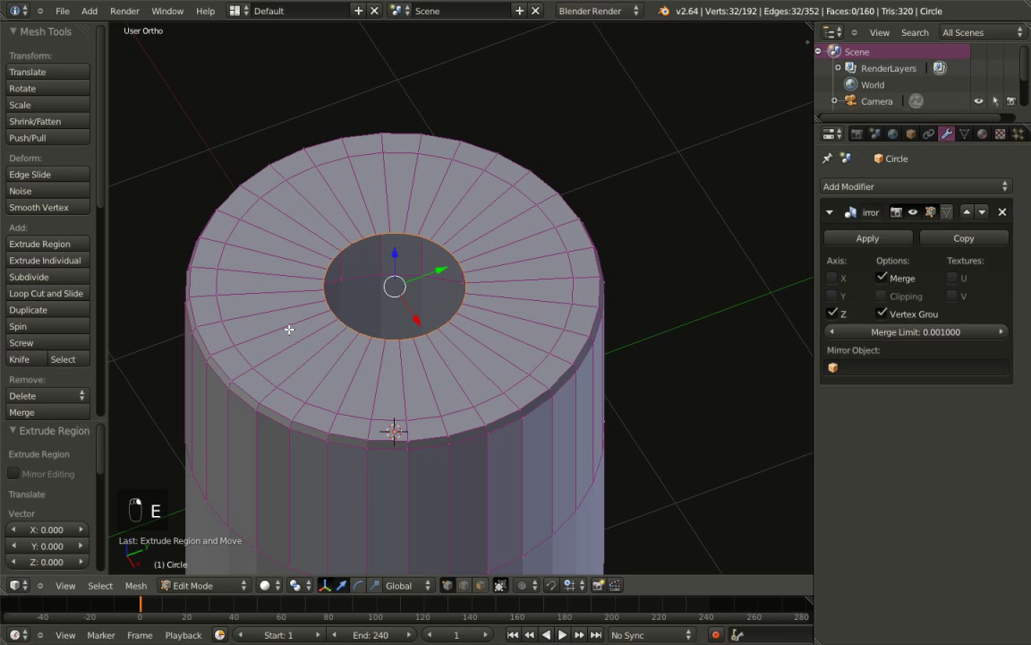
pyautogui.press('s')
pyautogui.press('0')
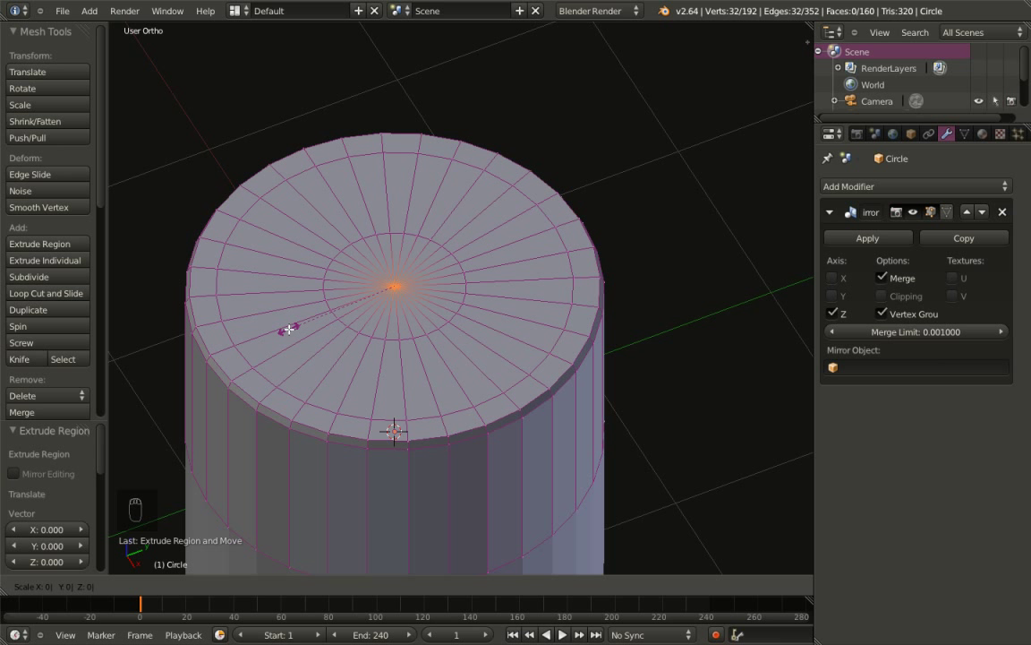
pyautogui.click(290, 328)
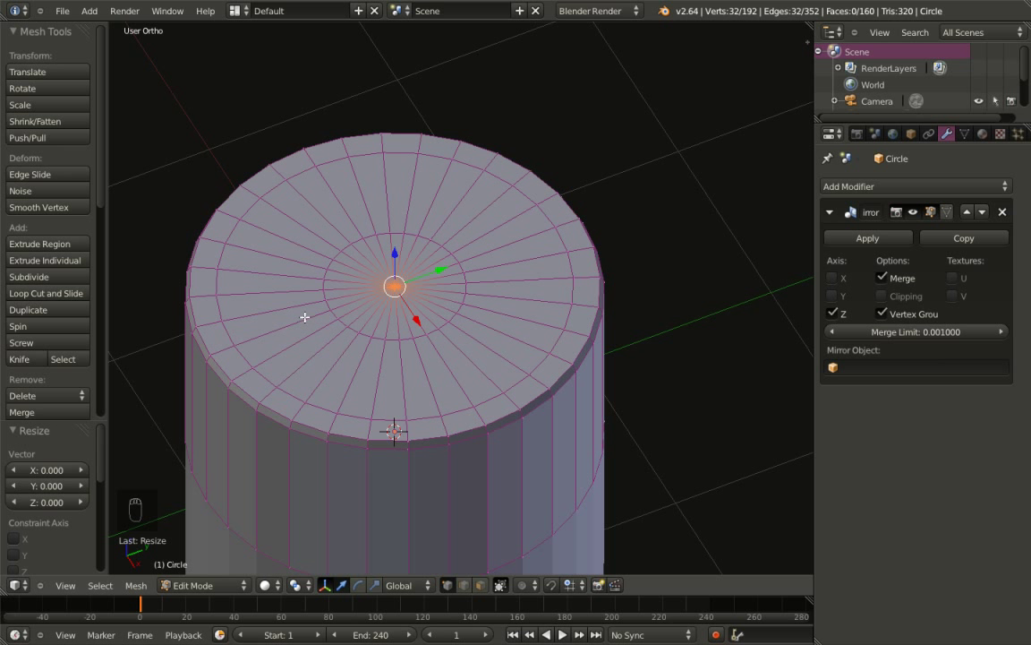
pyautogui.moveTo(306, 303); pyautogui.dragTo(334, 293, button='middle')
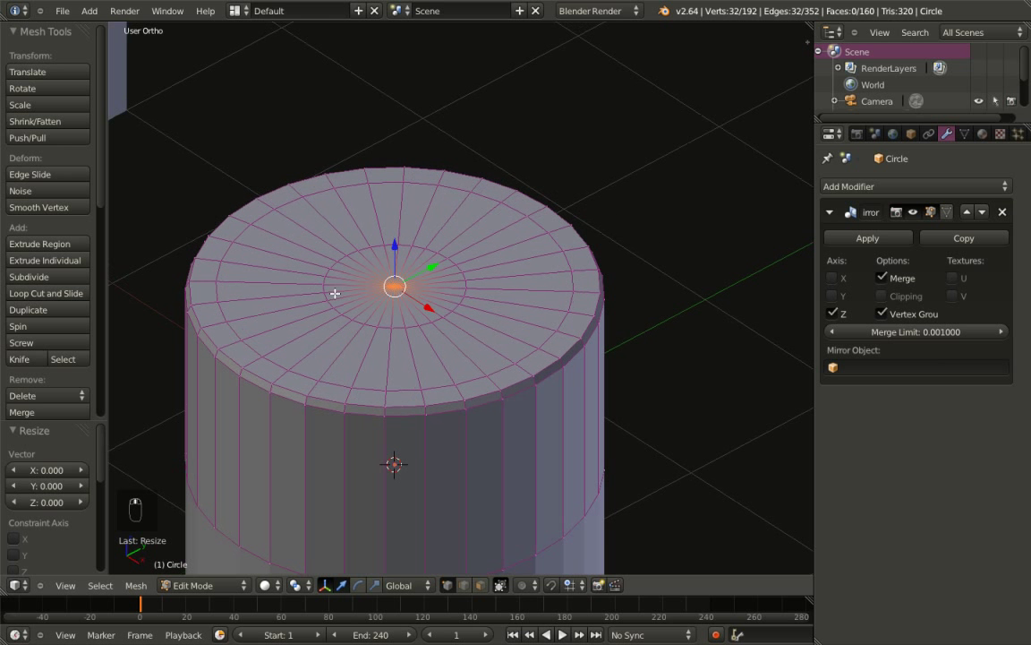
# Remove doubles across the entire cylinder mesh and make all its normals consistent, facing outward
pyautogui.press('a')
pyautogui.press('a')
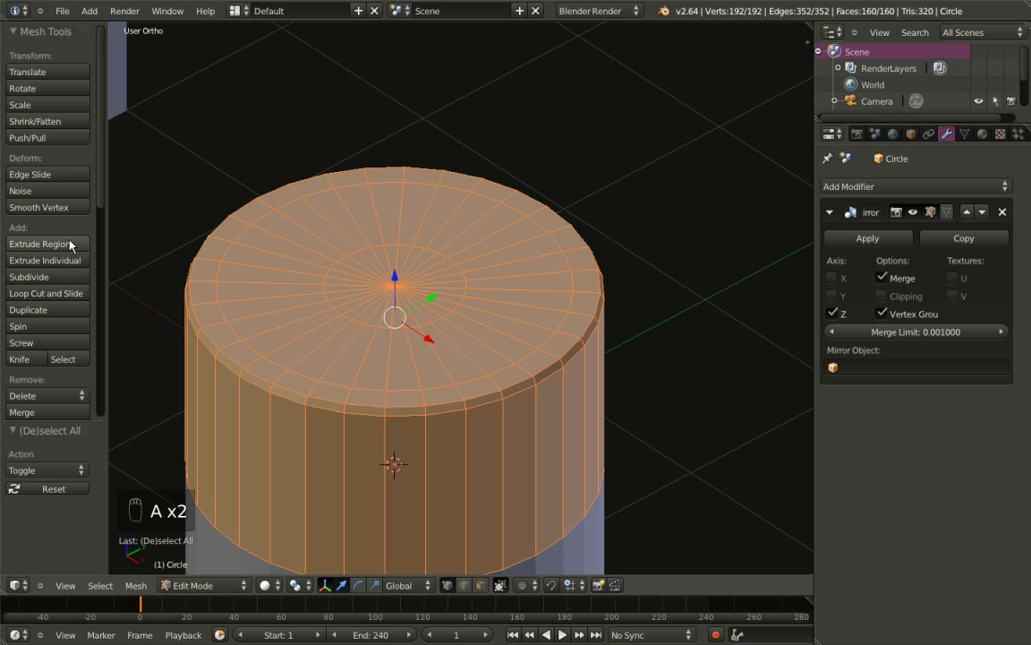
pyautogui.scroll(-5, 56, 286)
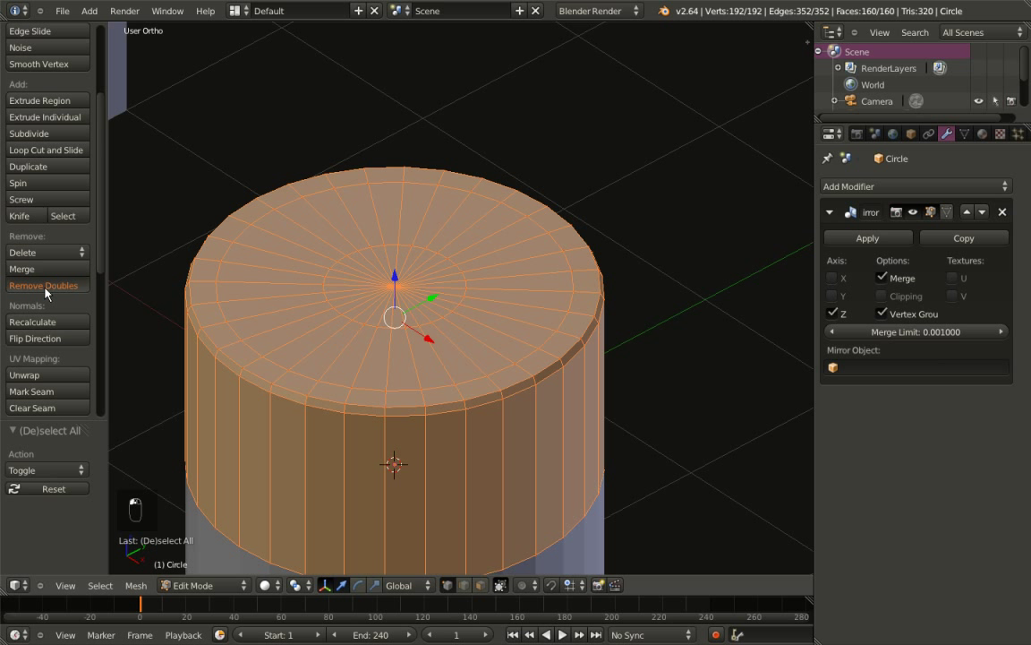
pyautogui.click(45, 285)
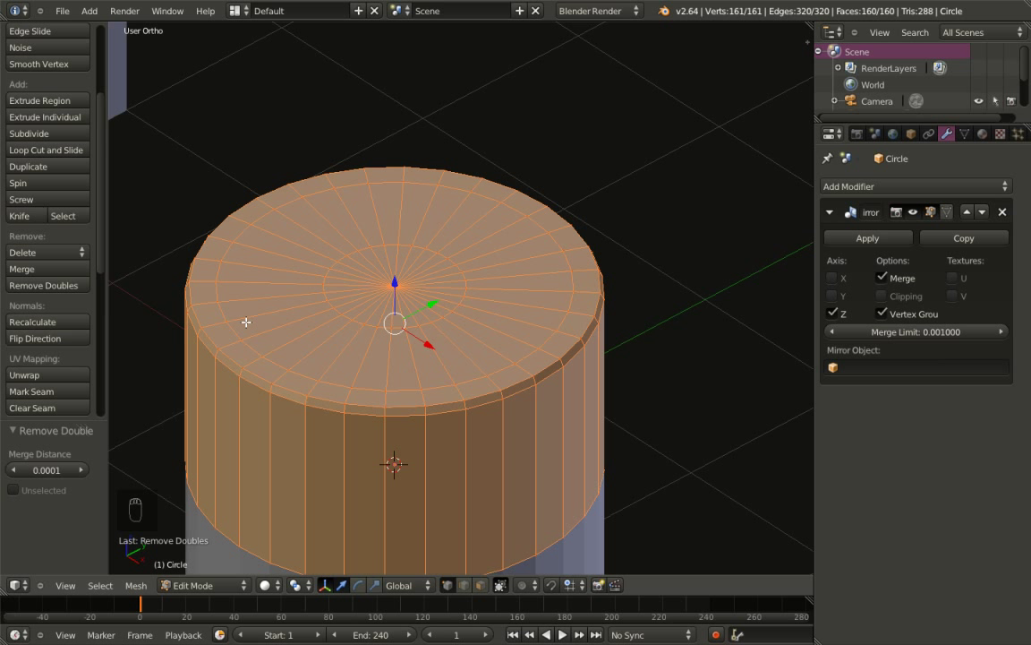
pyautogui.hotkey('ctrl', 'n')
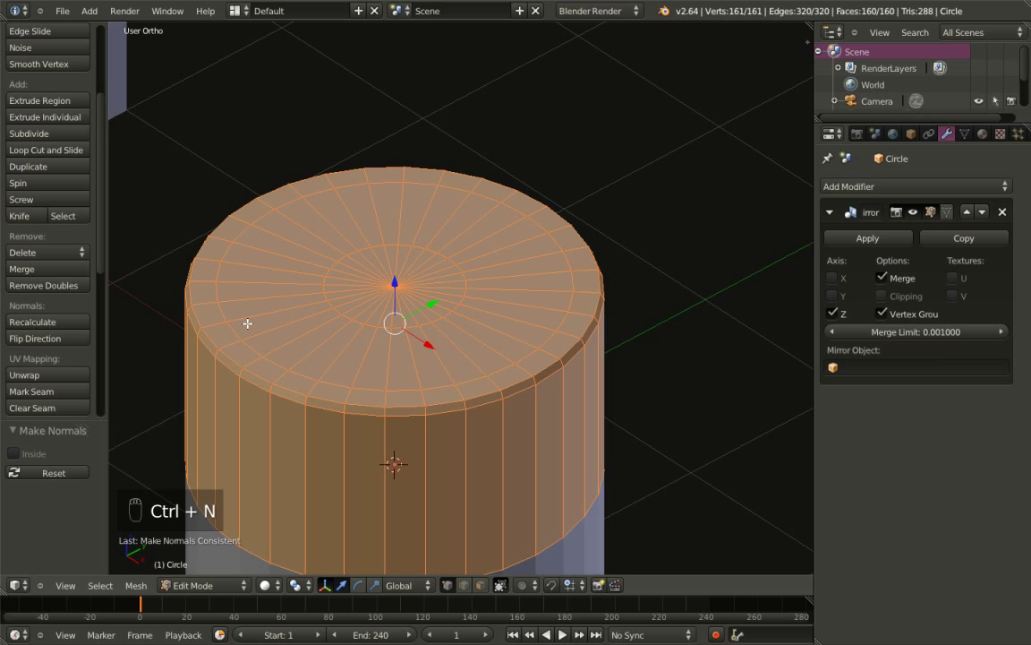
# Add an edge loop around the cylinder wall just below the rim and two evenly spaced loops beneath it
pyautogui.keyDown('shift'); pyautogui.moveTo(258, 404); pyautogui.dragTo(318, 240, button='middle'); pyautogui.keyUp('shift')
pyautogui.moveTo(297, 299); pyautogui.dragTo(290, 279, button='middle')
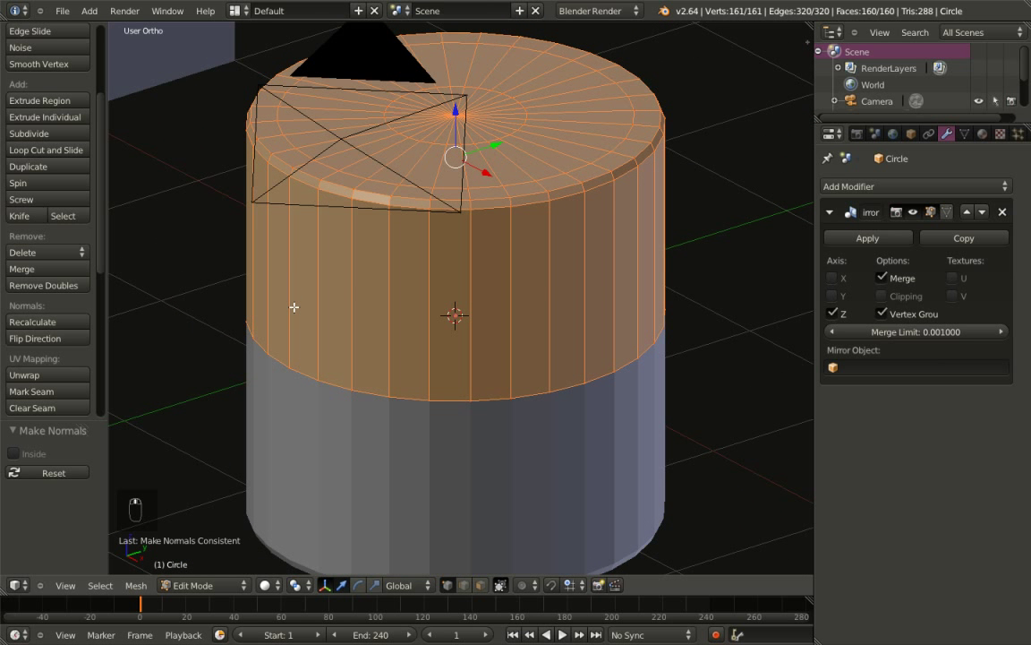
pyautogui.hotkey('ctrl', 'r')
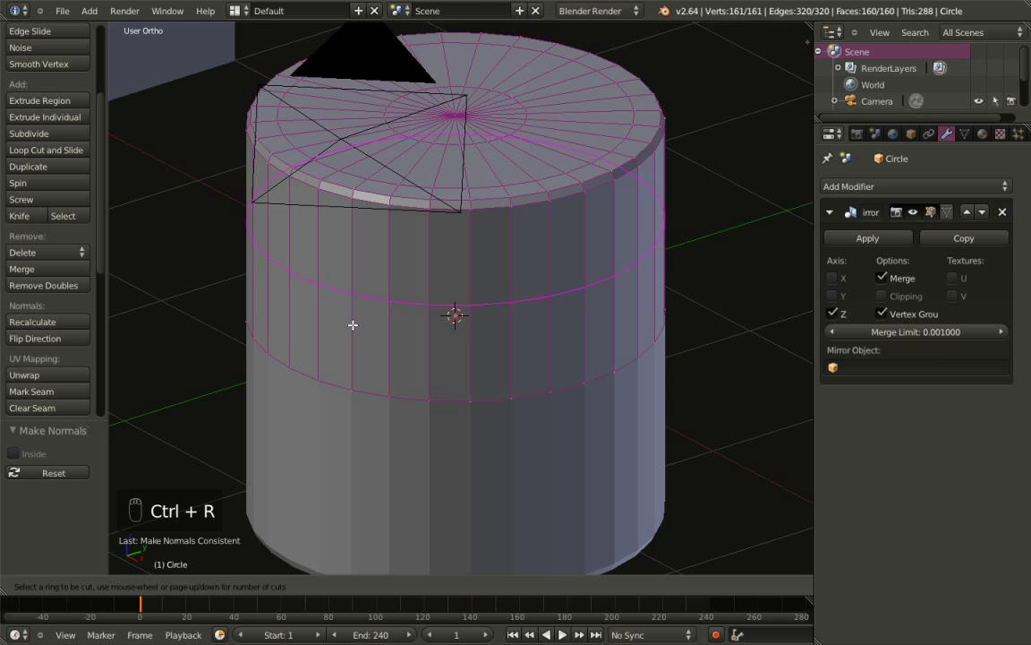
pyautogui.click(352, 325)
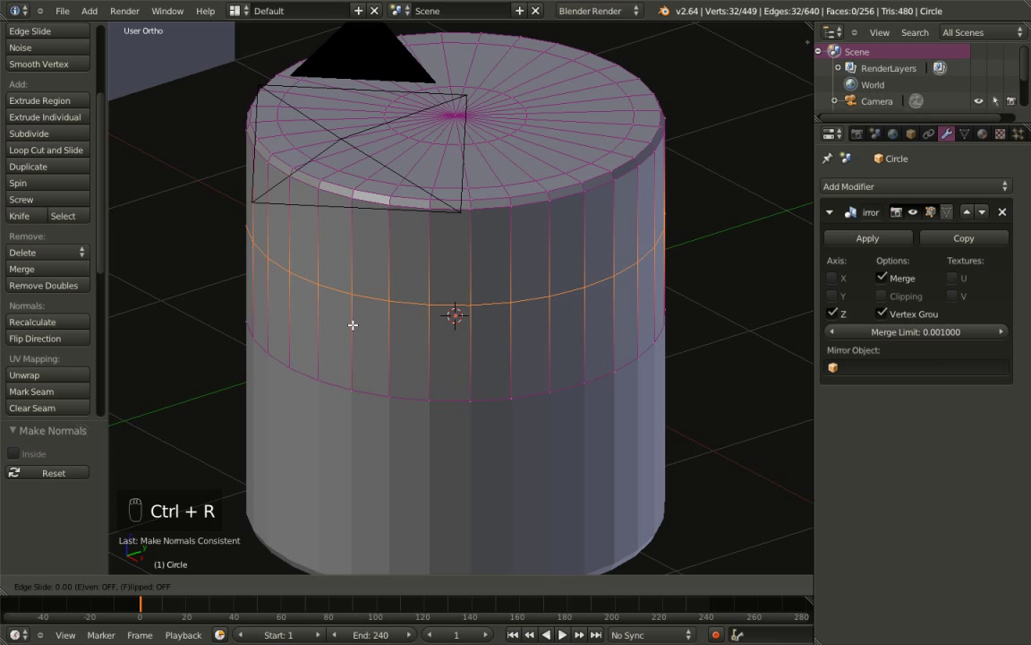
pyautogui.click(364, 260)
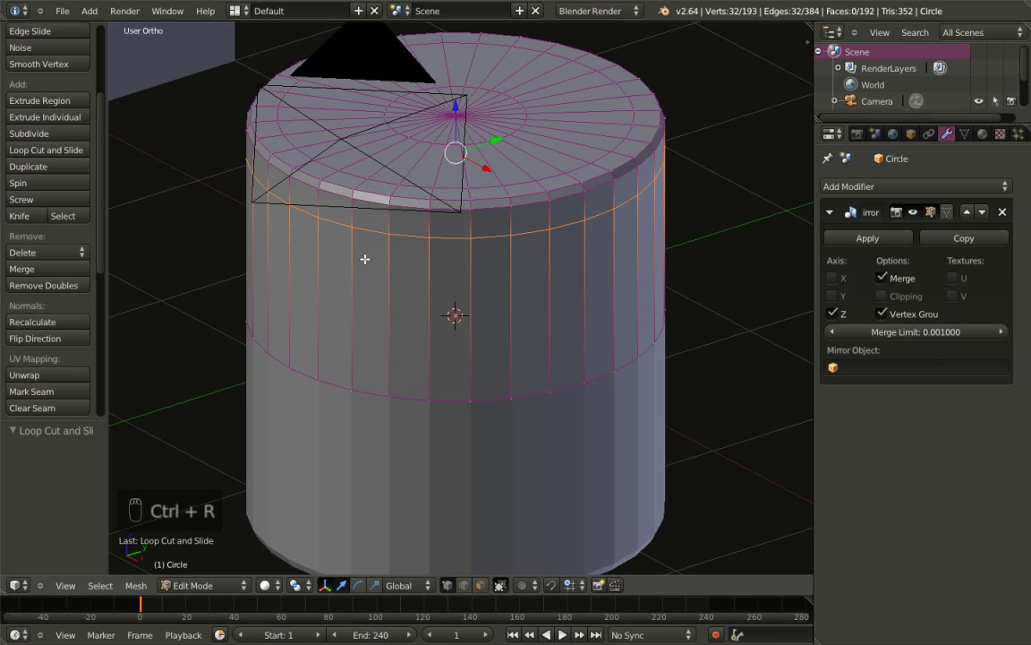
pyautogui.hotkey('ctrl', 'r')
pyautogui.click(391, 332)
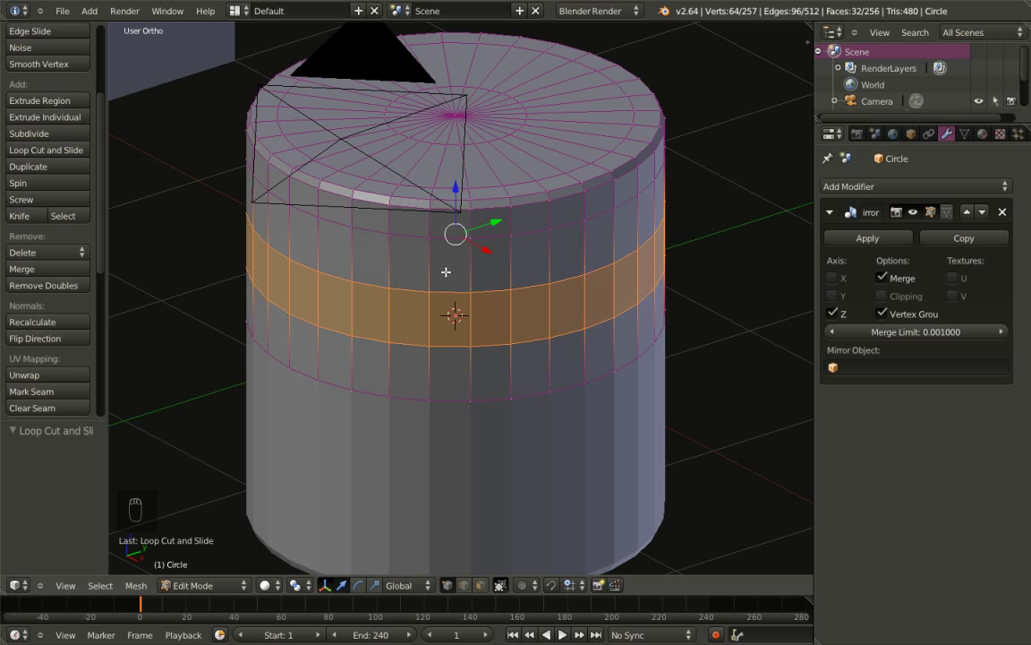
# Leave mesh editing and apply smooth shading to the cylinder
pyautogui.press('Tab')
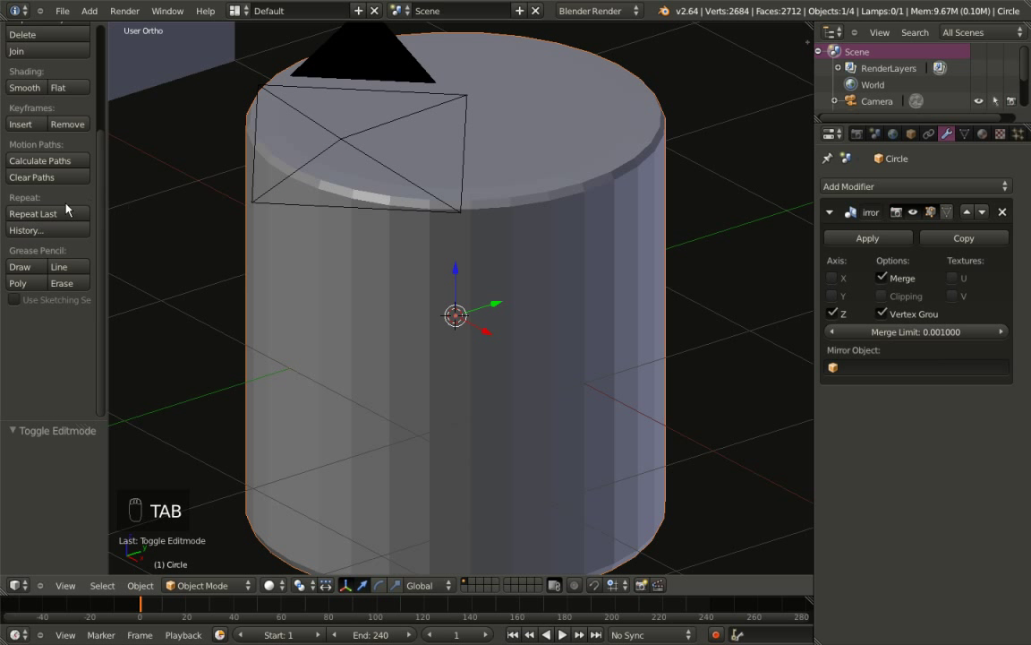
pyautogui.scroll(3, 66, 208)
pyautogui.click(38, 147)
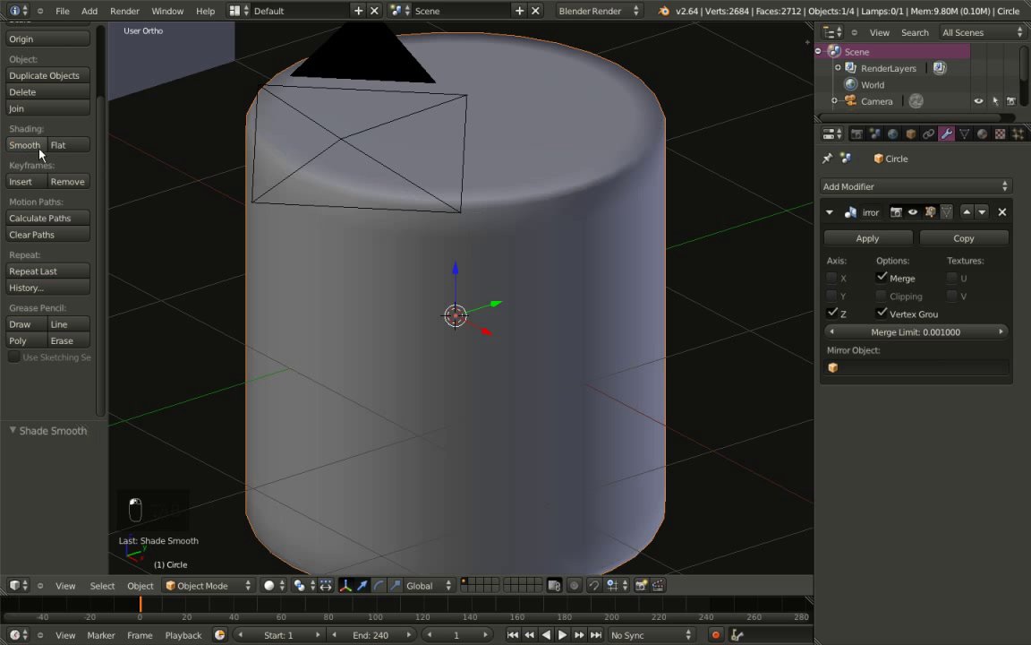
# Add a Catmull-Clark Subdivision Surface modifier to the cylinder and set its view subdivisions to 2
pyautogui.scroll(-3, 429, 262)
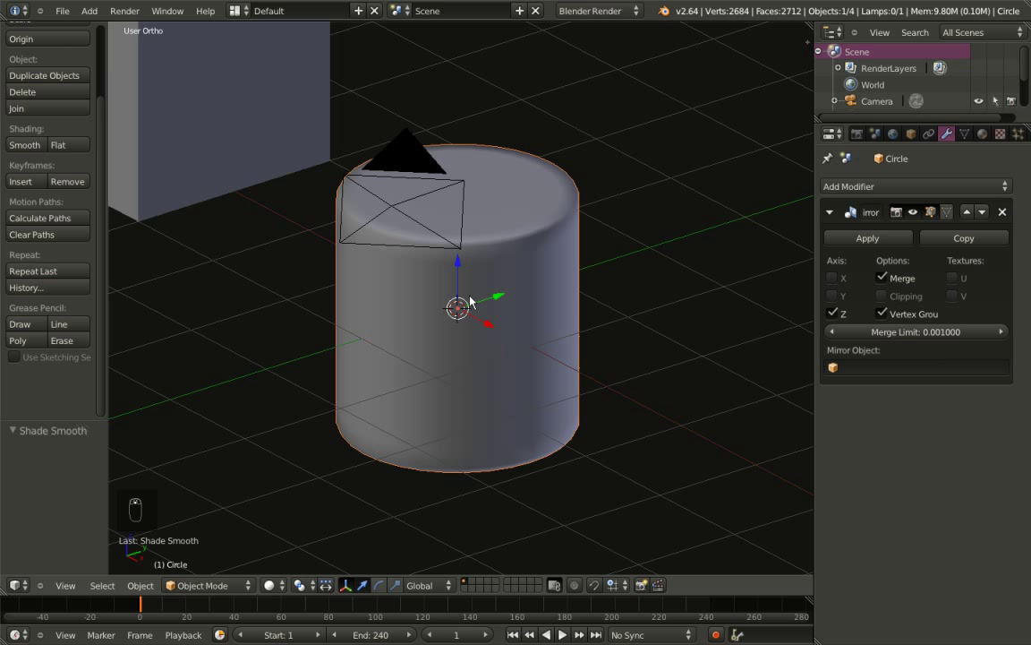
pyautogui.click(896, 186)
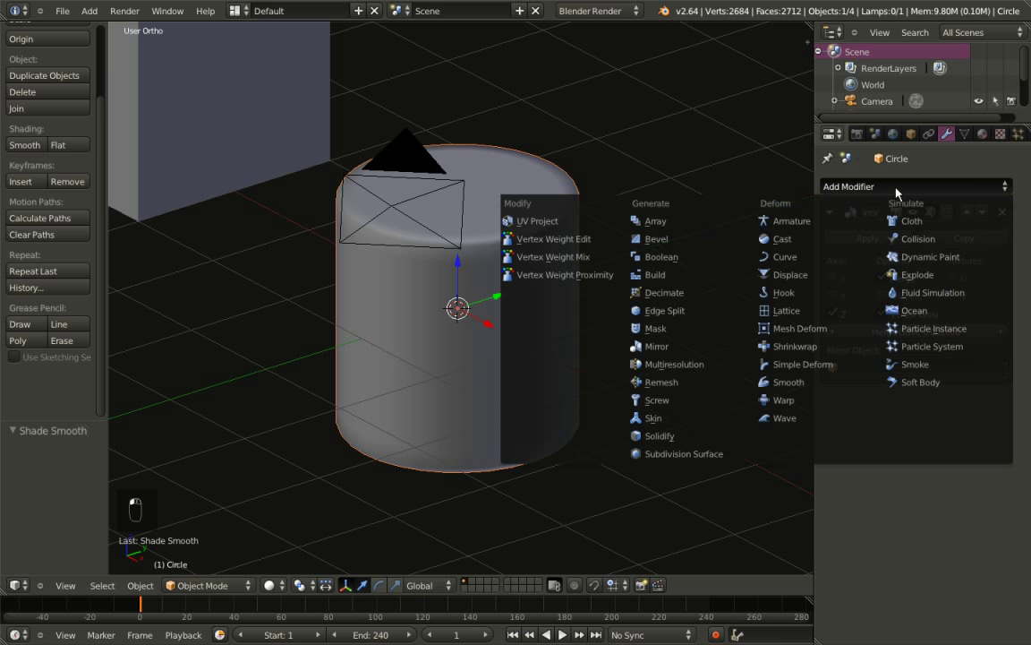
pyautogui.click(706, 453)
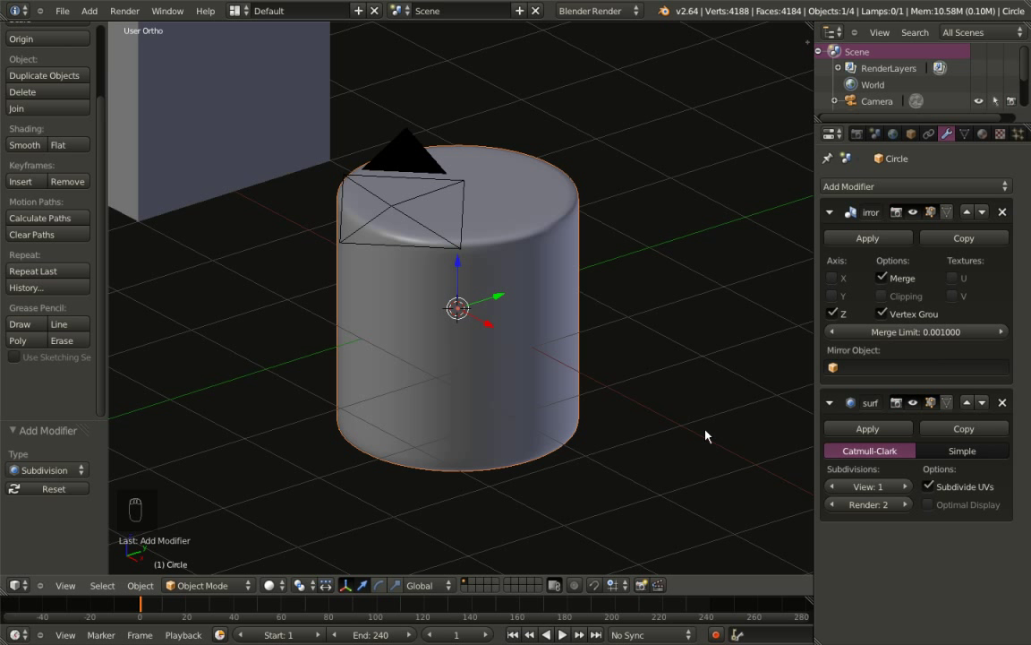
pyautogui.click(906, 486)
pyautogui.moveTo(447, 373); pyautogui.dragTo(456, 408, button='middle')
pyautogui.scroll(-4, 451, 410)
pyautogui.scroll(2, 451, 410)
pyautogui.scroll(2, 467, 406)
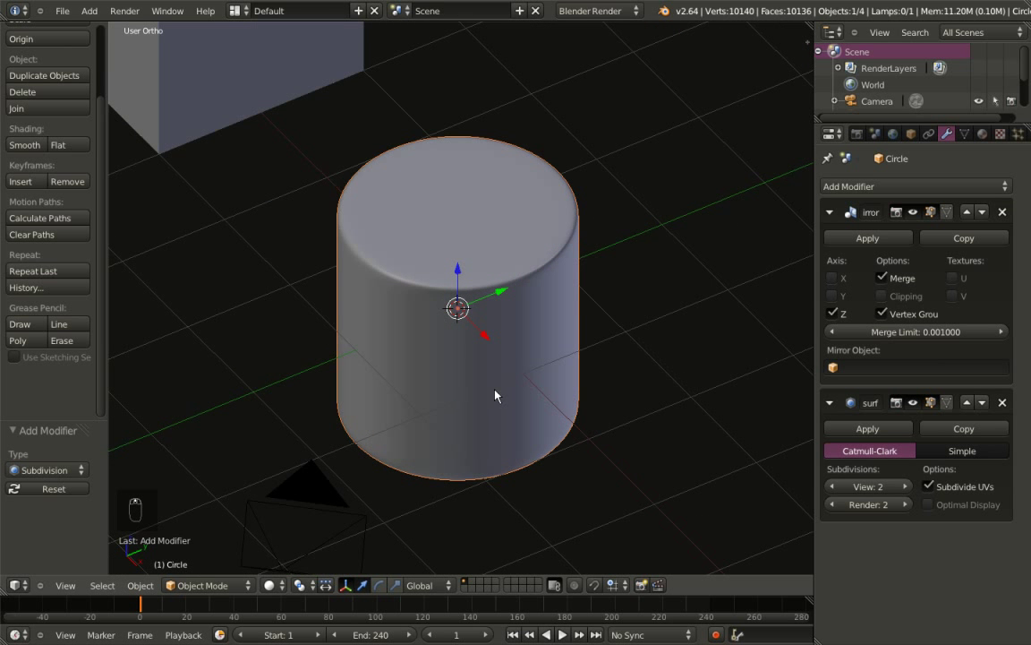
# Scale the entire cylinder mesh to 0.5 on X and Y, keeping Z locked, and return to Object Mode
pyautogui.press('Tab')
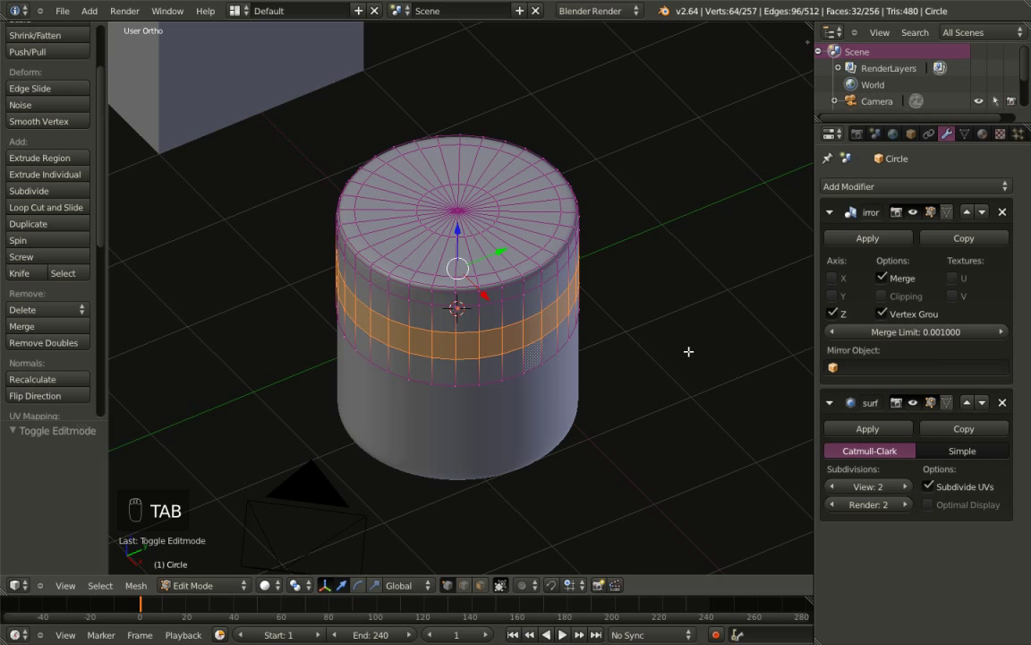
pyautogui.press('a')
pyautogui.press('a')
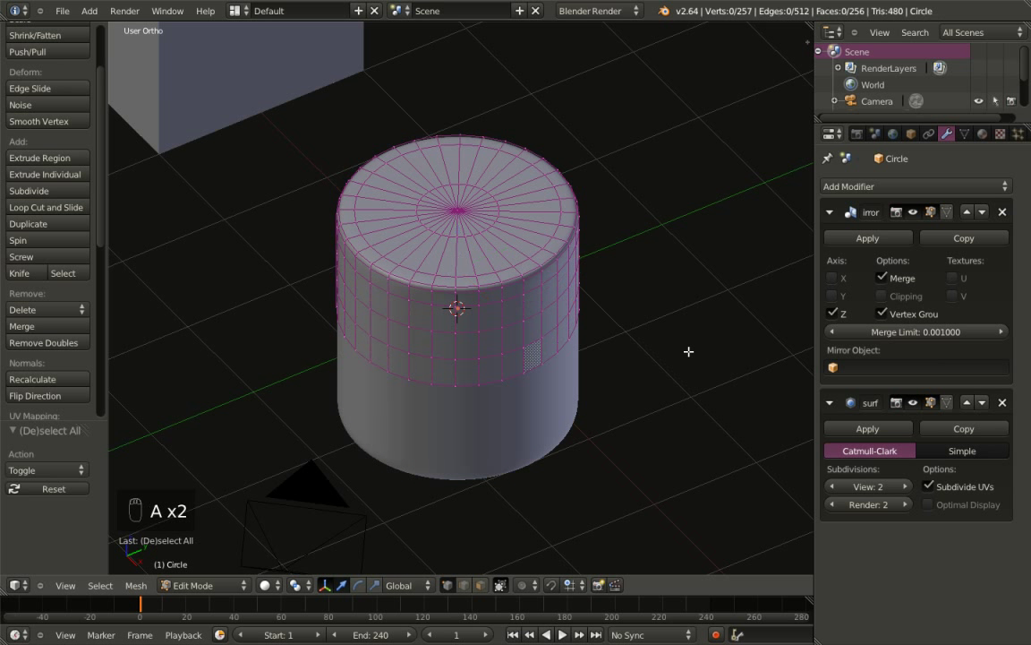
pyautogui.press('a')
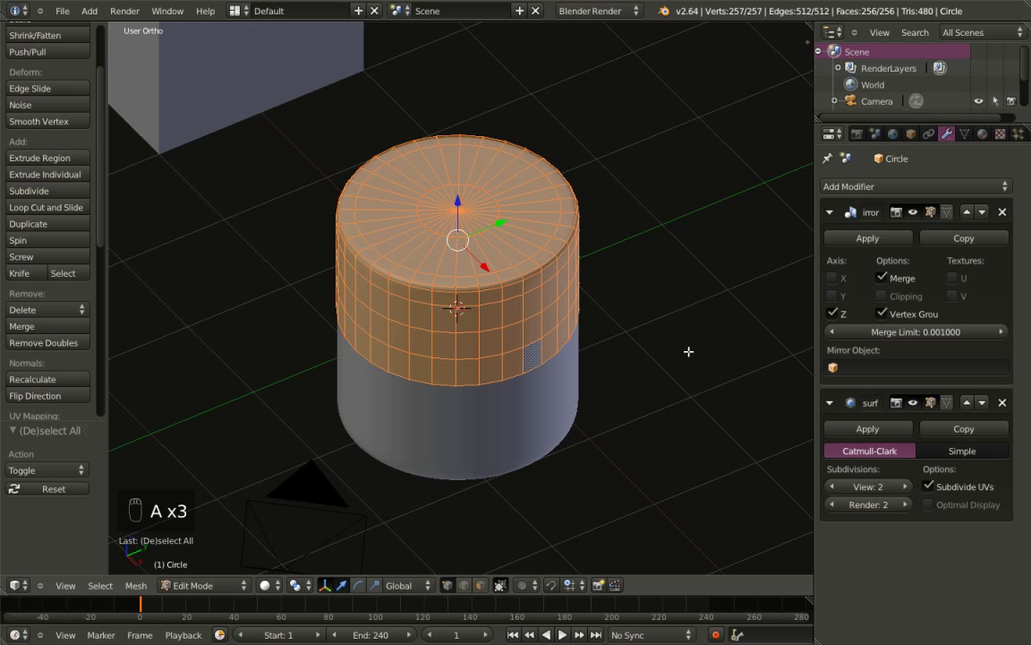
pyautogui.press('s')
pyautogui.hotkey('shift', 'z')
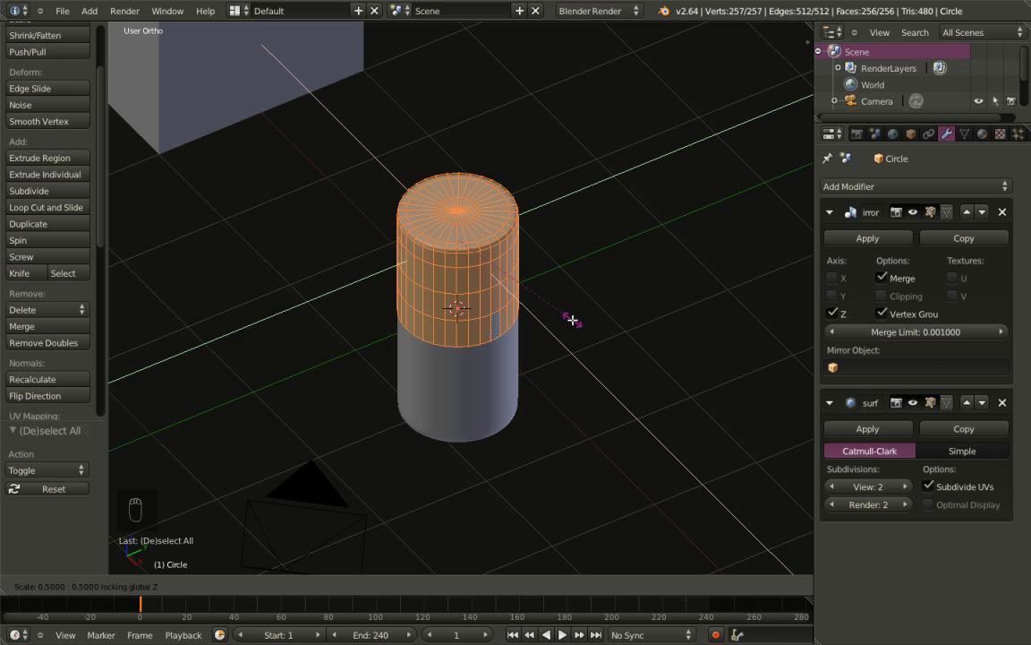
pyautogui.click(572, 319)
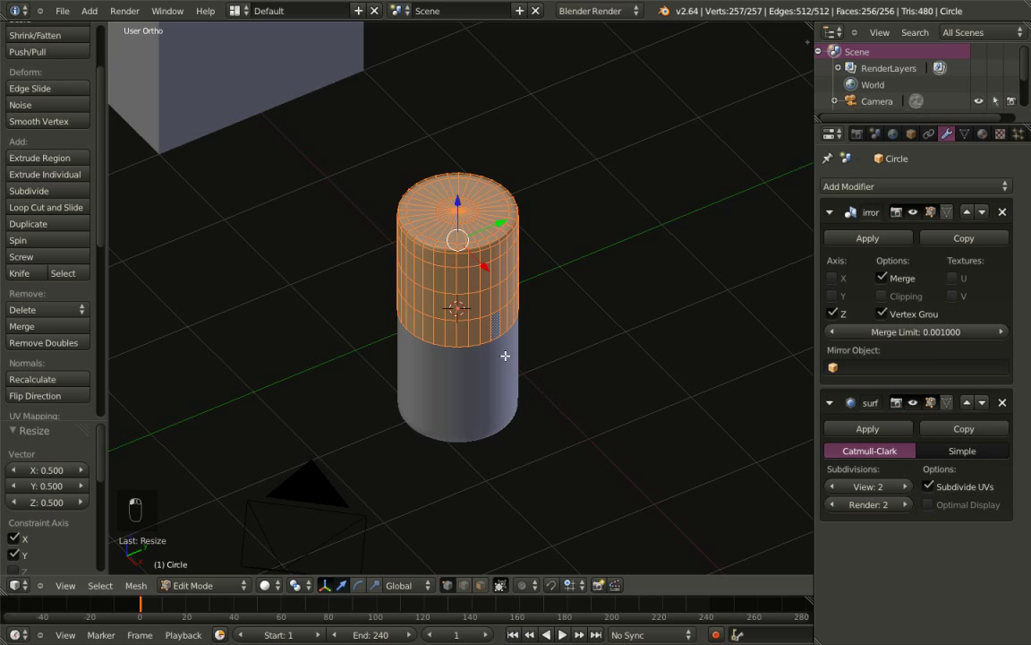
pyautogui.press('Tab')
pyautogui.scroll(-7, 504, 358)
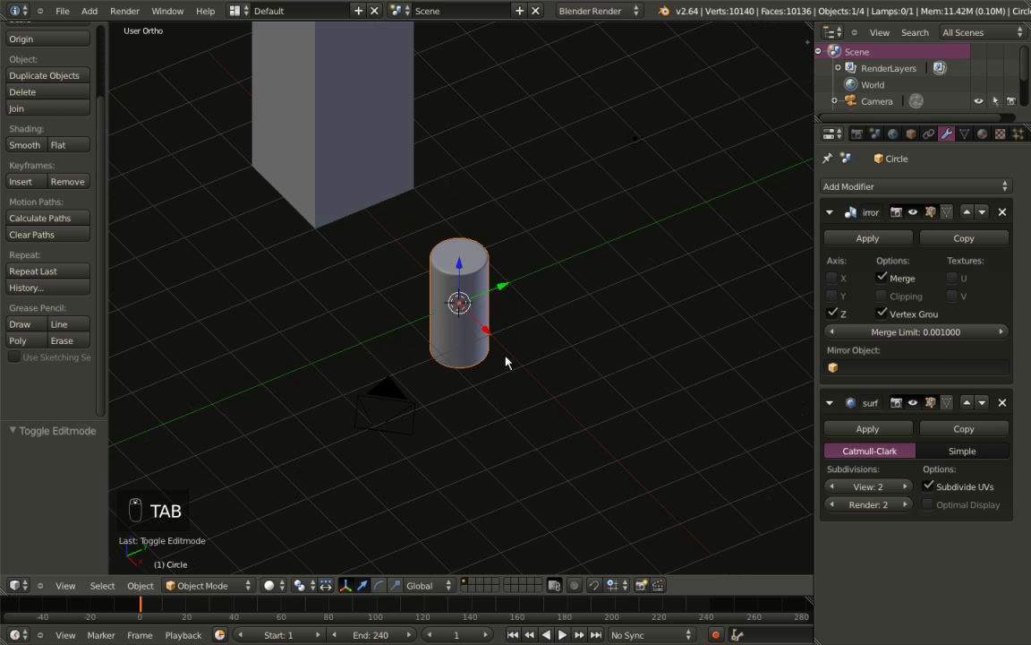
pyautogui.scroll(-2, 506, 362)
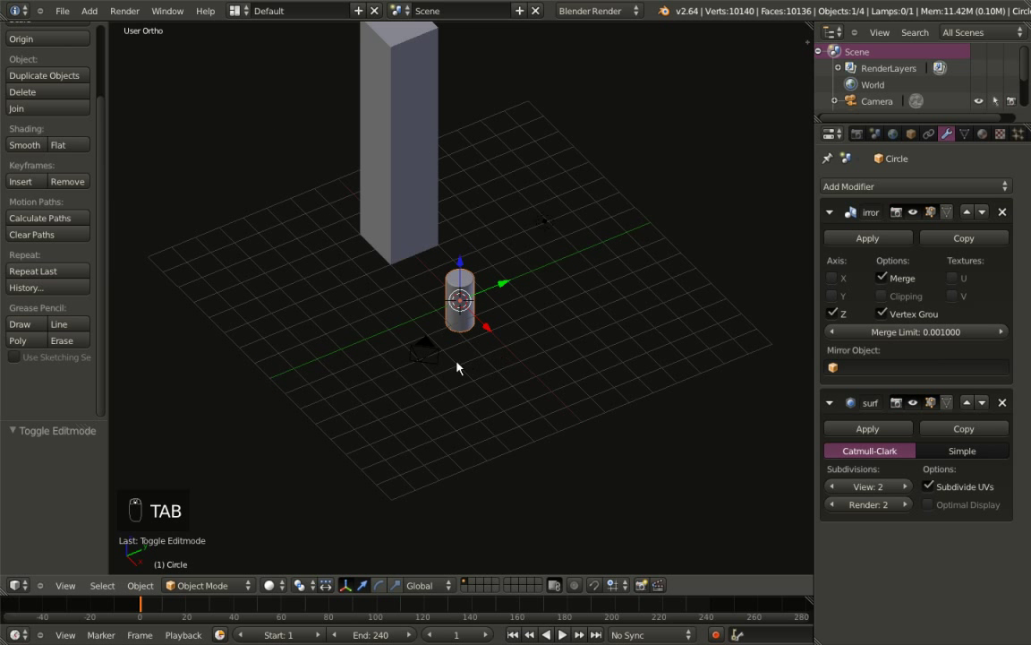
# Move the cylinder 9 units along the X axis, away from the column
pyautogui.keyDown('shift'); pyautogui.moveTo(457, 368); pyautogui.dragTo(545, 375, button='middle'); pyautogui.keyUp('shift')
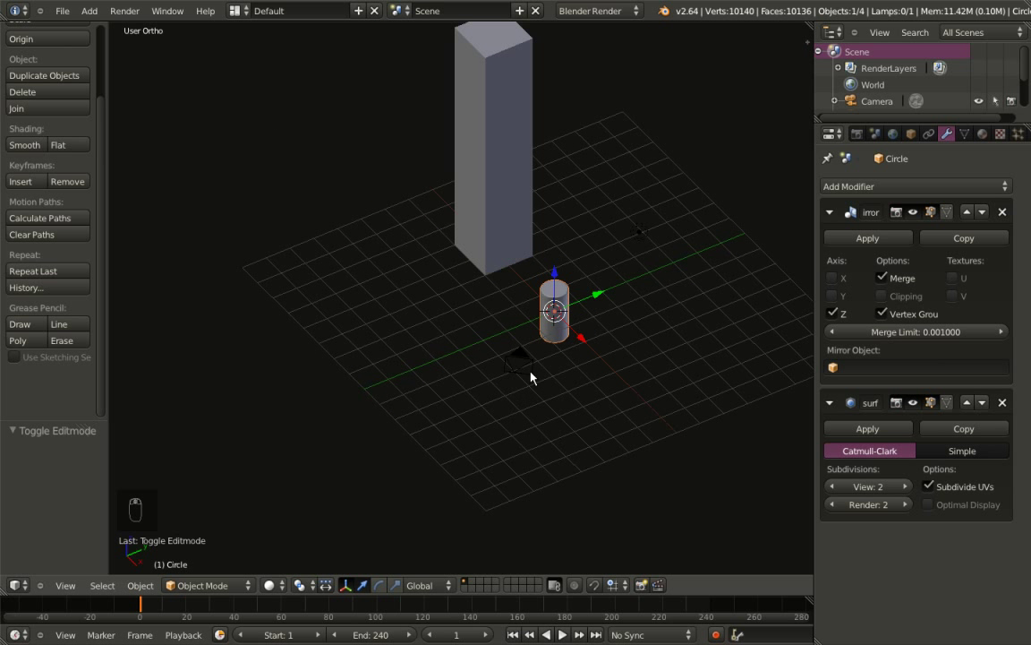
pyautogui.press('g')
pyautogui.press('x')
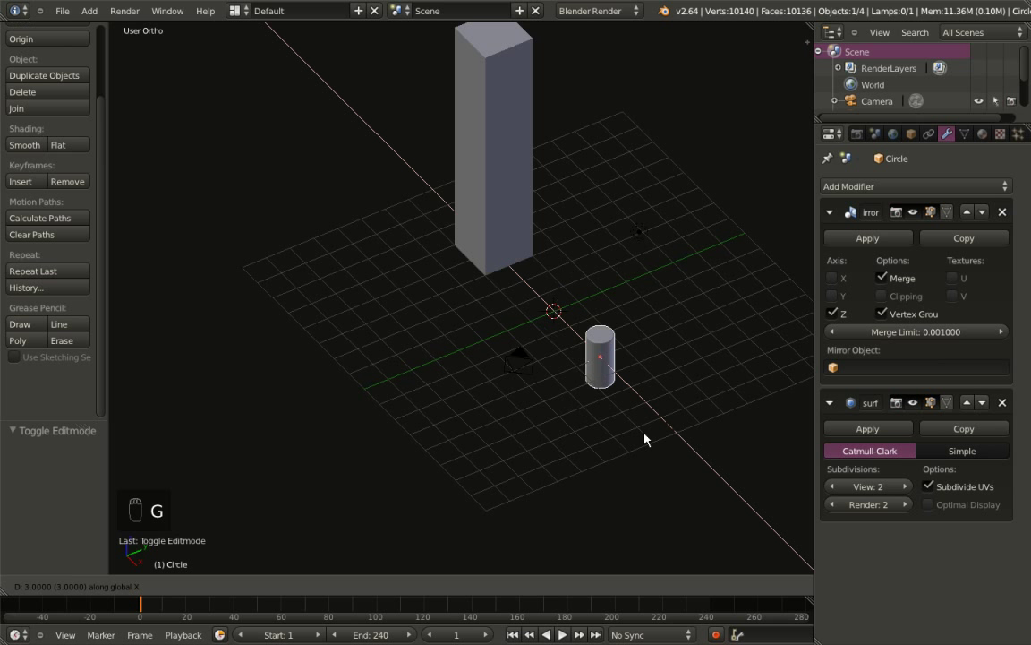
pyautogui.click(764, 486)
# Move the column 4 units along X so it stands centred on the world origin
pyautogui.rightClick(501, 256)
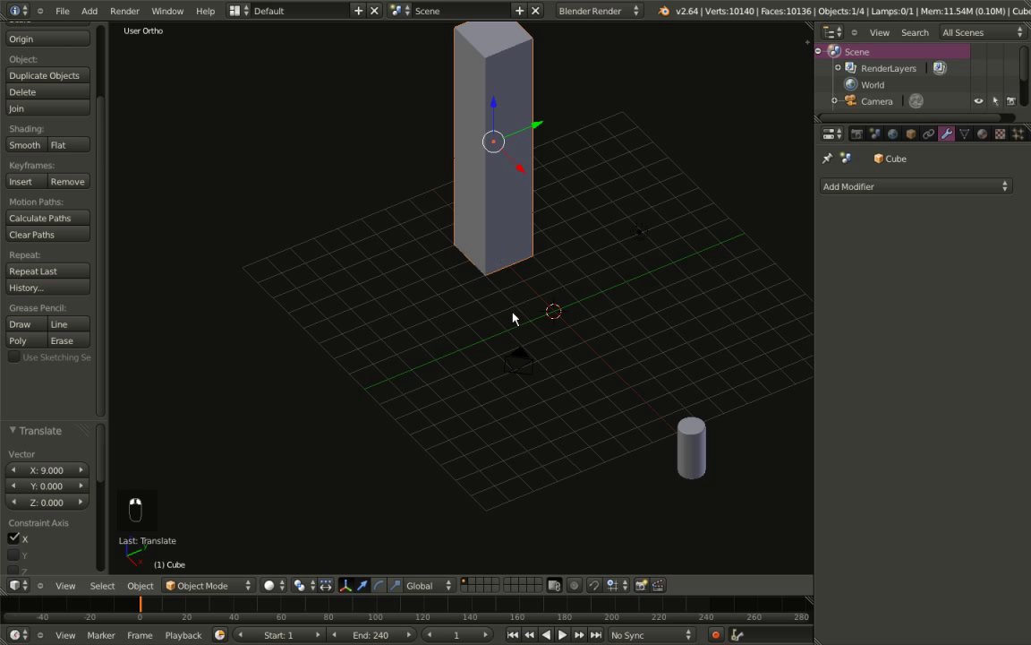
pyautogui.press('KP_1')
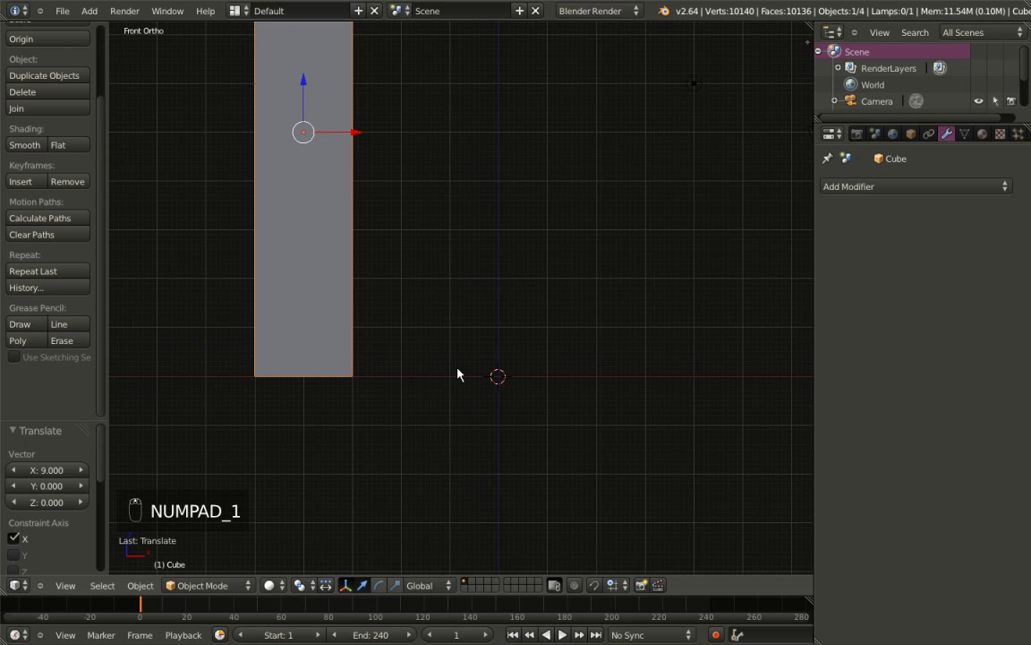
pyautogui.press('g')
pyautogui.press('x')
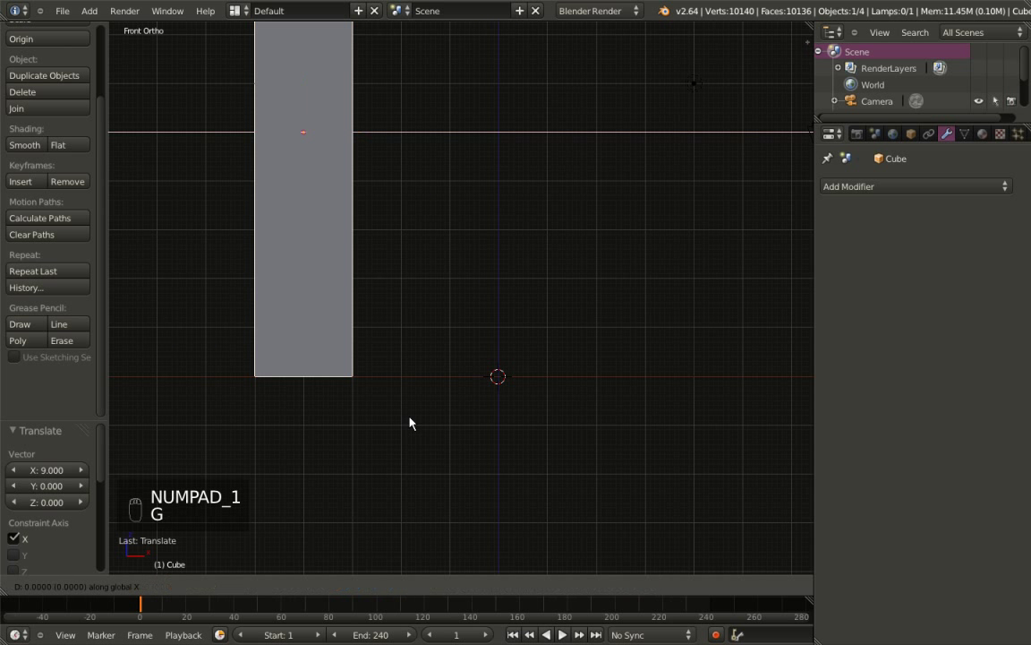
pyautogui.click(606, 403)
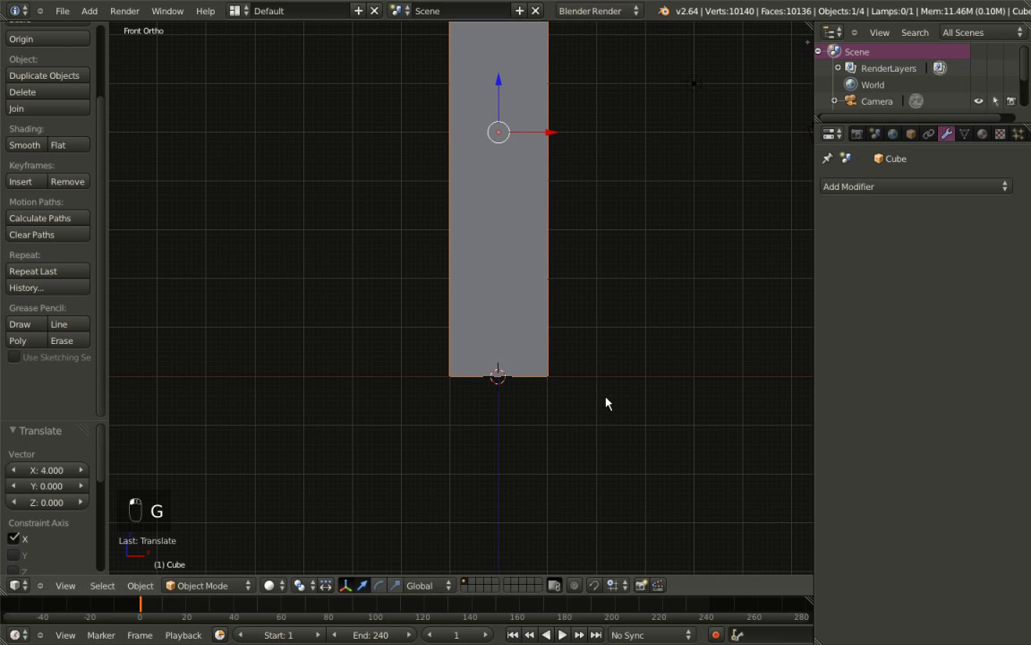
# Add a plane at the origin as a floor and scale it uniformly by 8
pyautogui.keyDown('shift'); pyautogui.moveTo(615, 255); pyautogui.dragTo(599, 366, button='middle'); pyautogui.keyUp('shift')
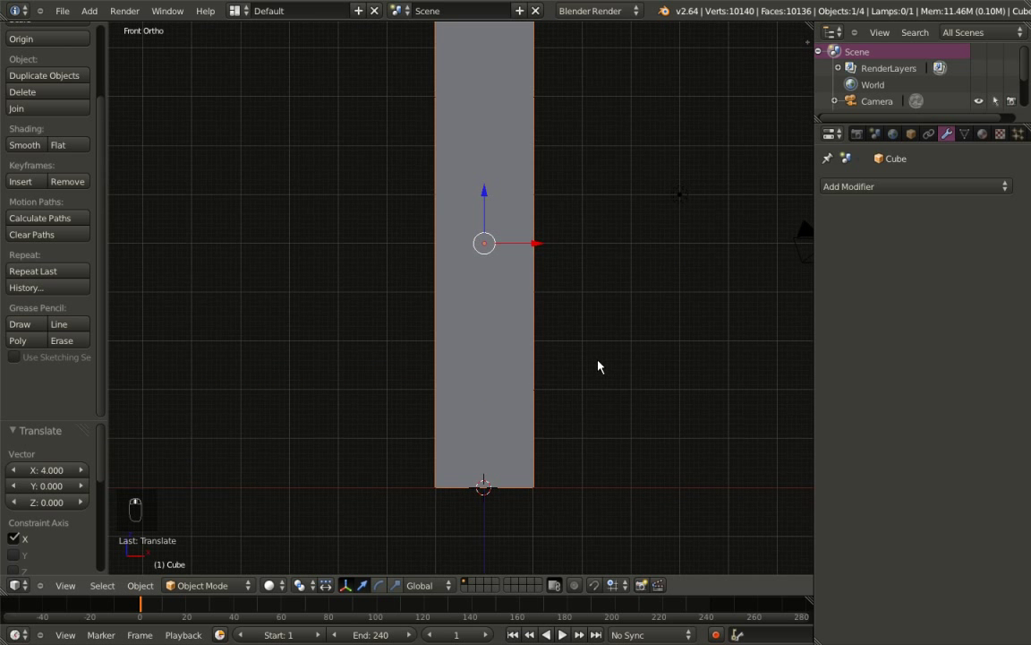
pyautogui.hotkey('shift', 'a')
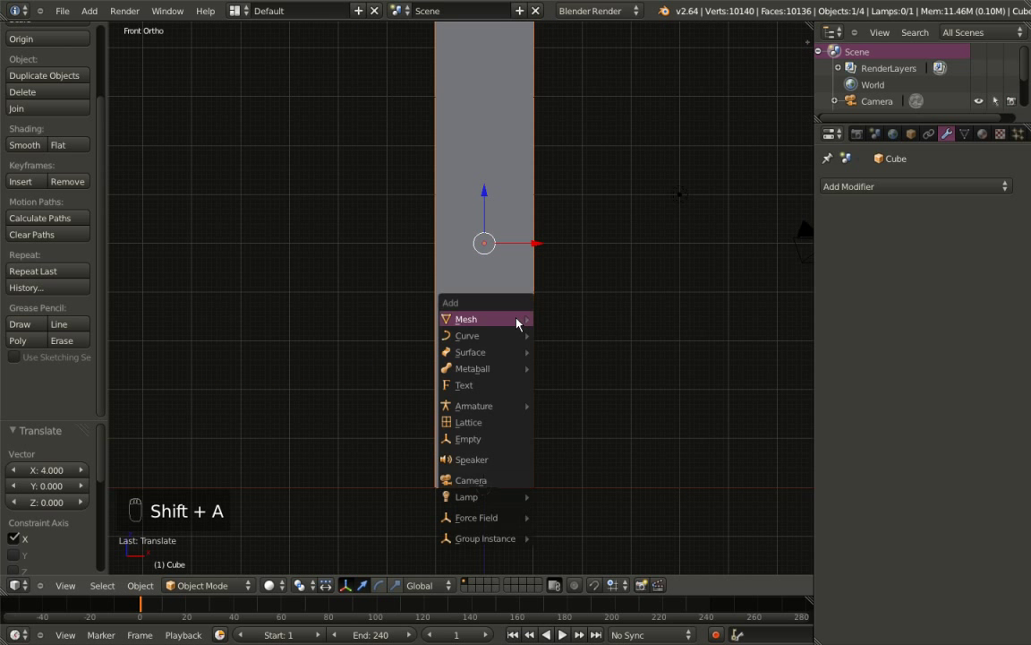
pyautogui.moveTo(517, 318)
pyautogui.click(573, 318)
pyautogui.moveTo(591, 310); pyautogui.dragTo(480, 517, button='middle')
pyautogui.scroll(-3, 507, 530)
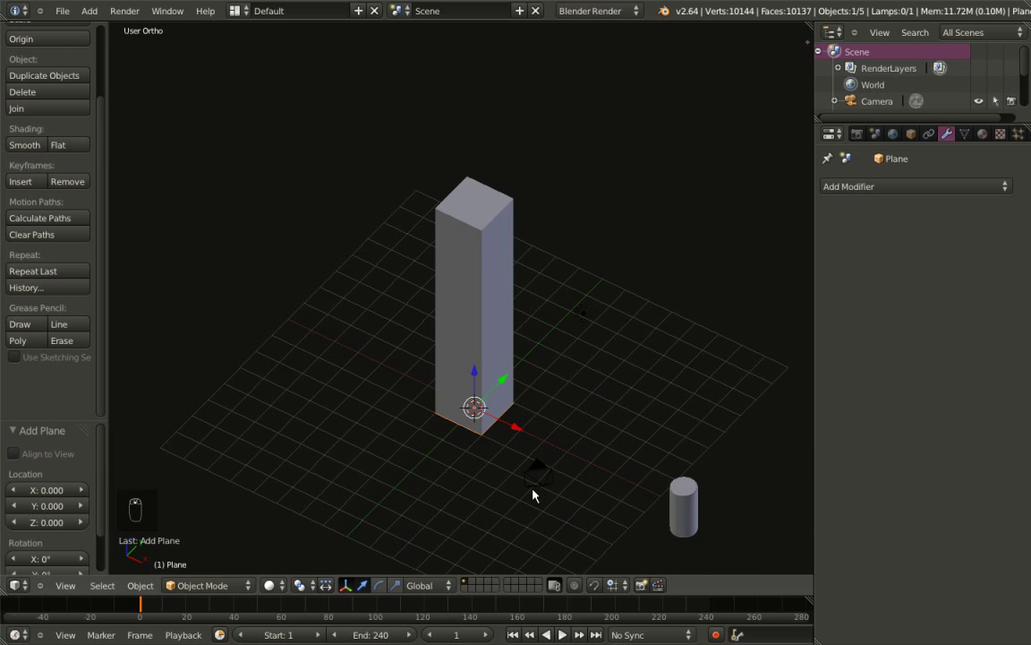
pyautogui.keyDown('shift'); pyautogui.moveTo(534, 493); pyautogui.dragTo(555, 398, button='middle'); pyautogui.keyUp('shift')
pyautogui.press('s')
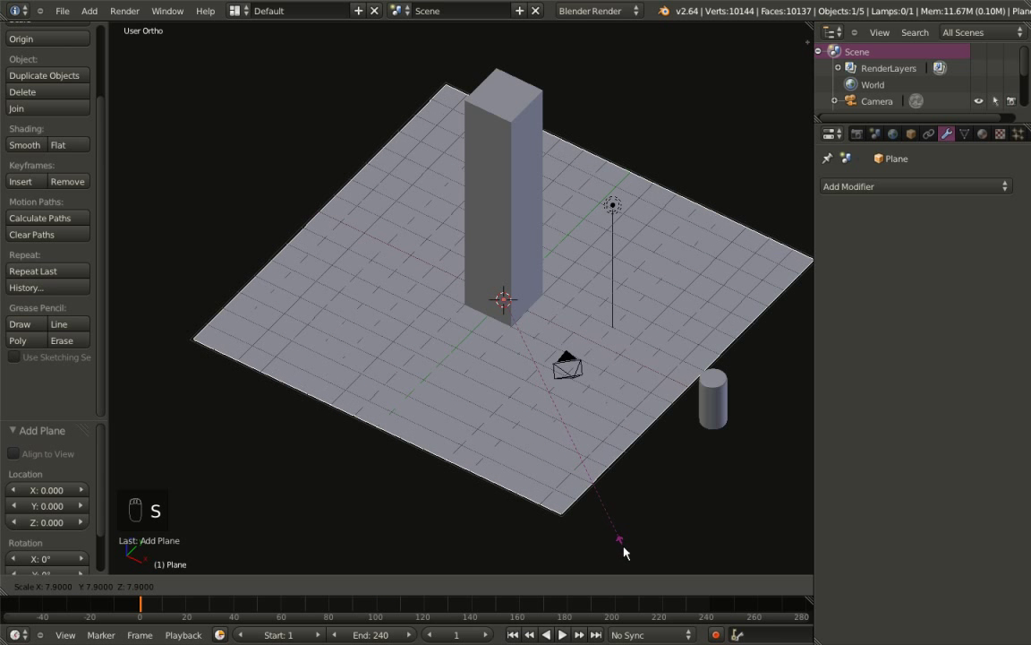
pyautogui.click(623, 554)
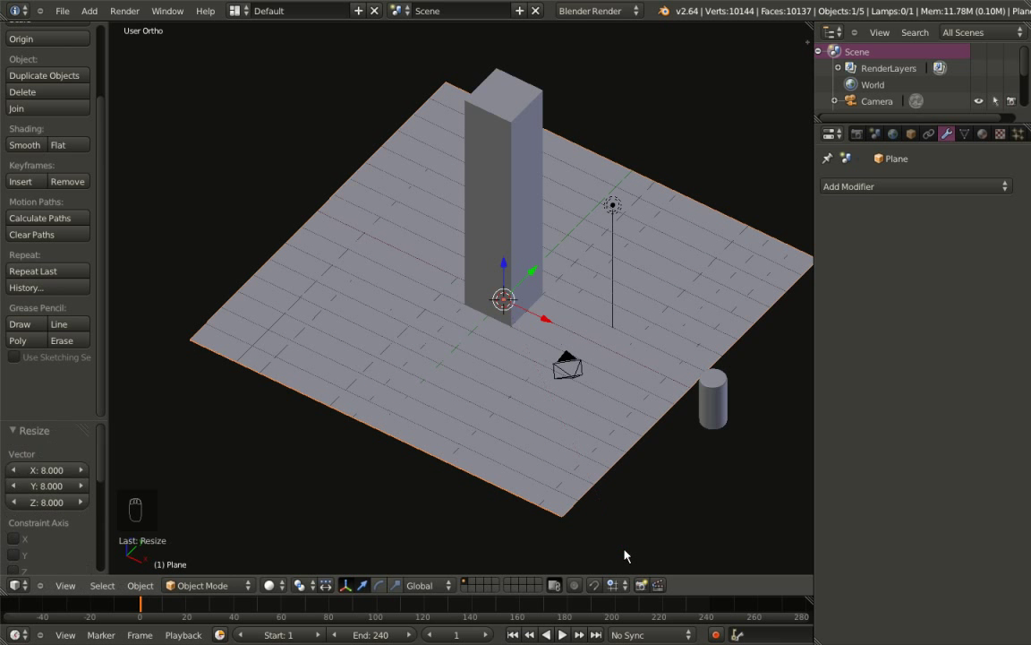
# Stretch the floor plane by a factor of 2.5 along X and 1.4 along Y
pyautogui.keyDown('shift'); pyautogui.moveTo(550, 416); pyautogui.dragTo(484, 373, button='middle'); pyautogui.keyUp('shift')
pyautogui.scroll(-1, 483, 372)
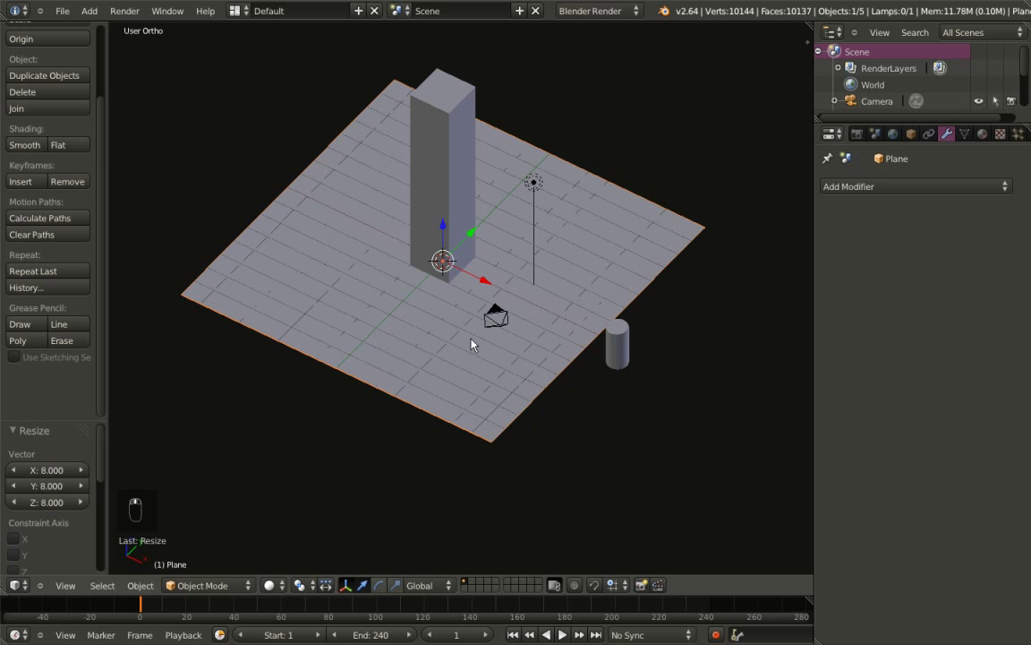
pyautogui.press('s')
pyautogui.press('x')
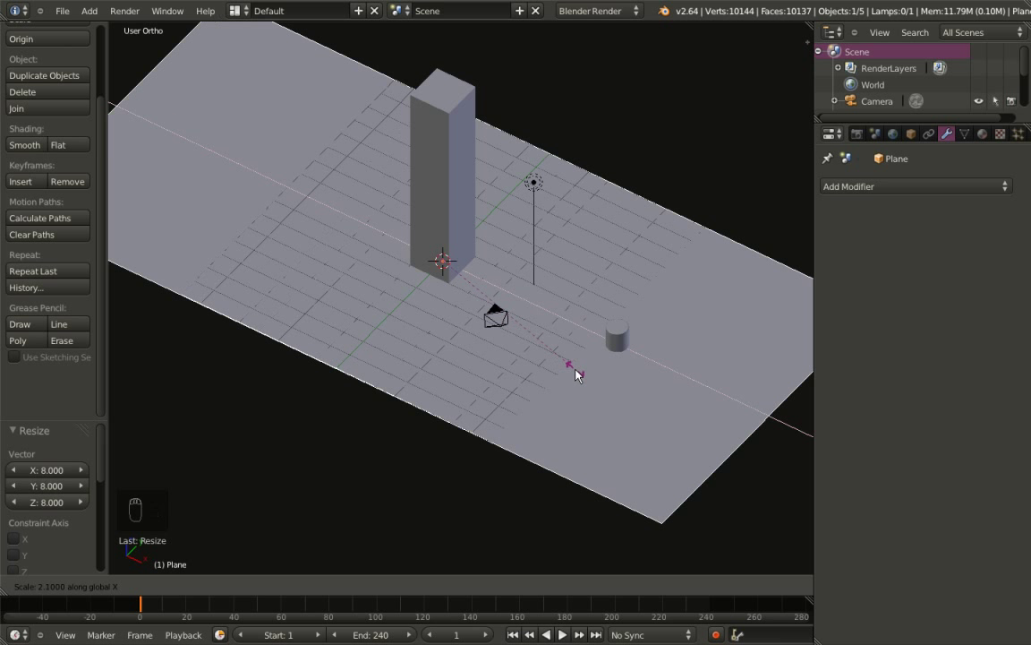
pyautogui.click(614, 384)
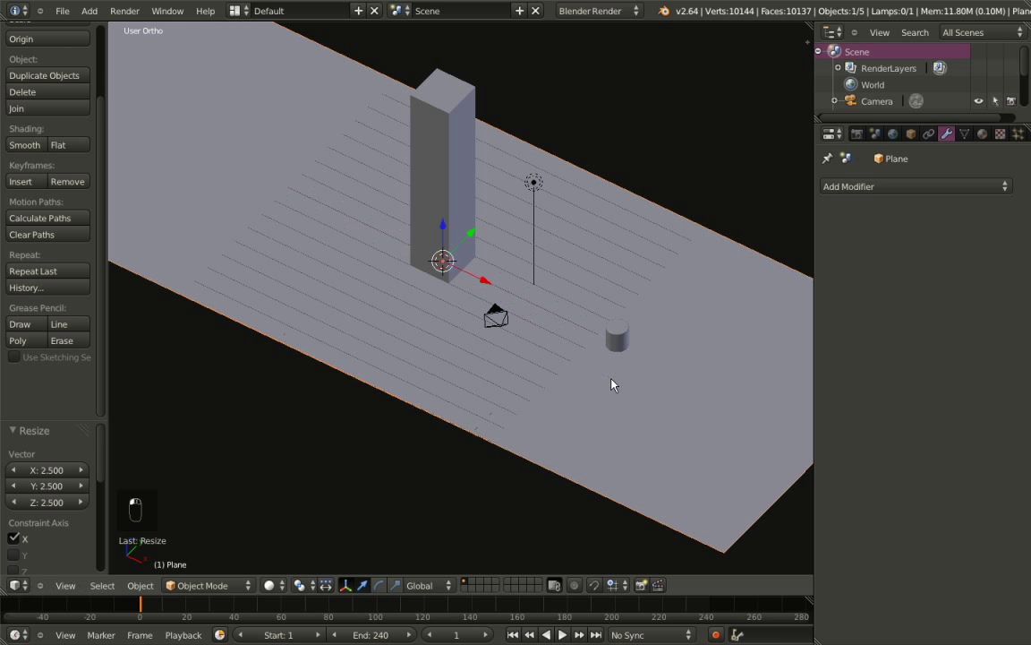
pyautogui.press('s')
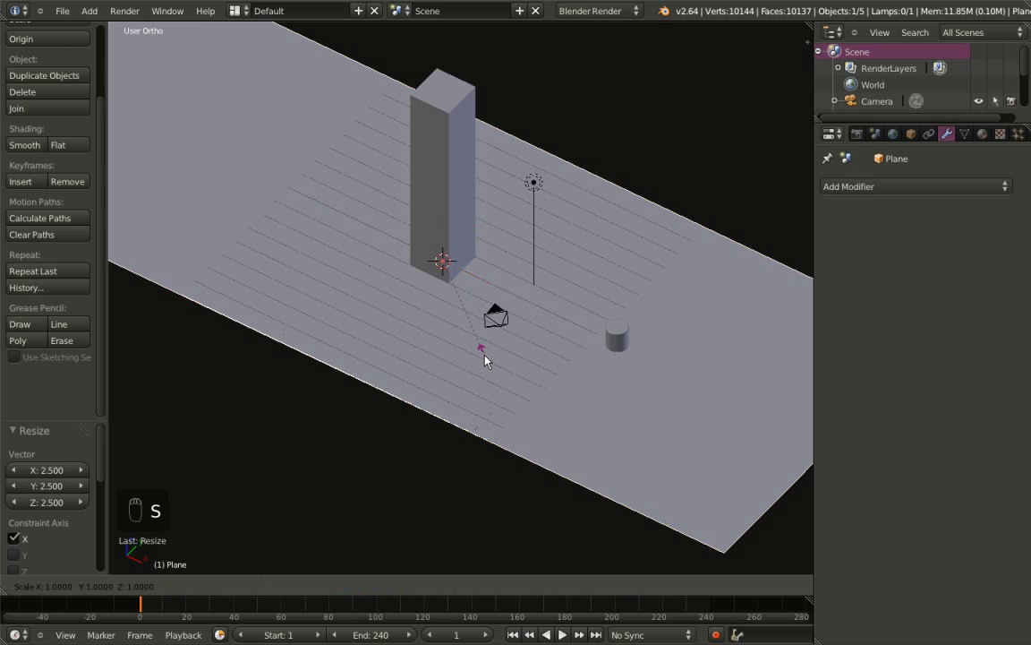
pyautogui.press('y')
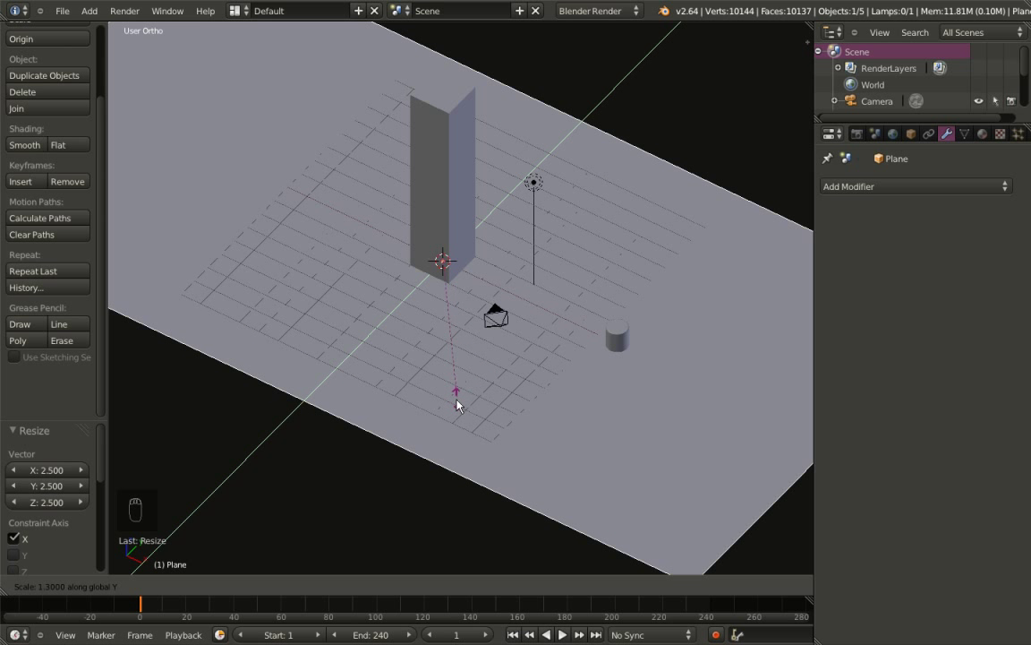
pyautogui.click(457, 404)
pyautogui.scroll(-3, 480, 363)
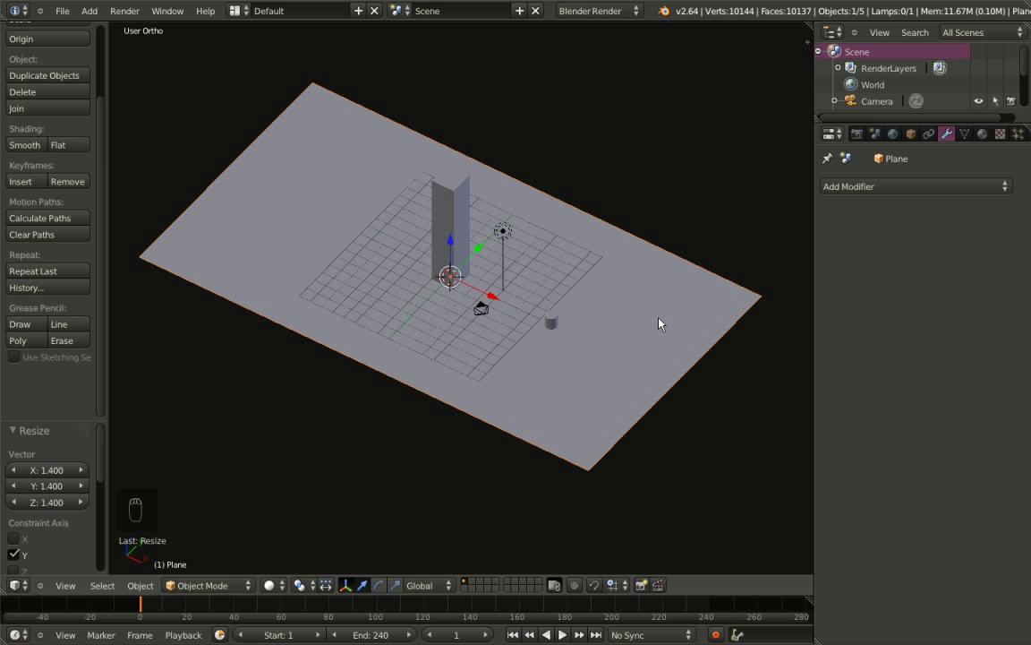
# In Edit Mode, extrude the floor plane's long back edge 0.9 along Y and 0.2 along Z in the side view
pyautogui.press('Tab')
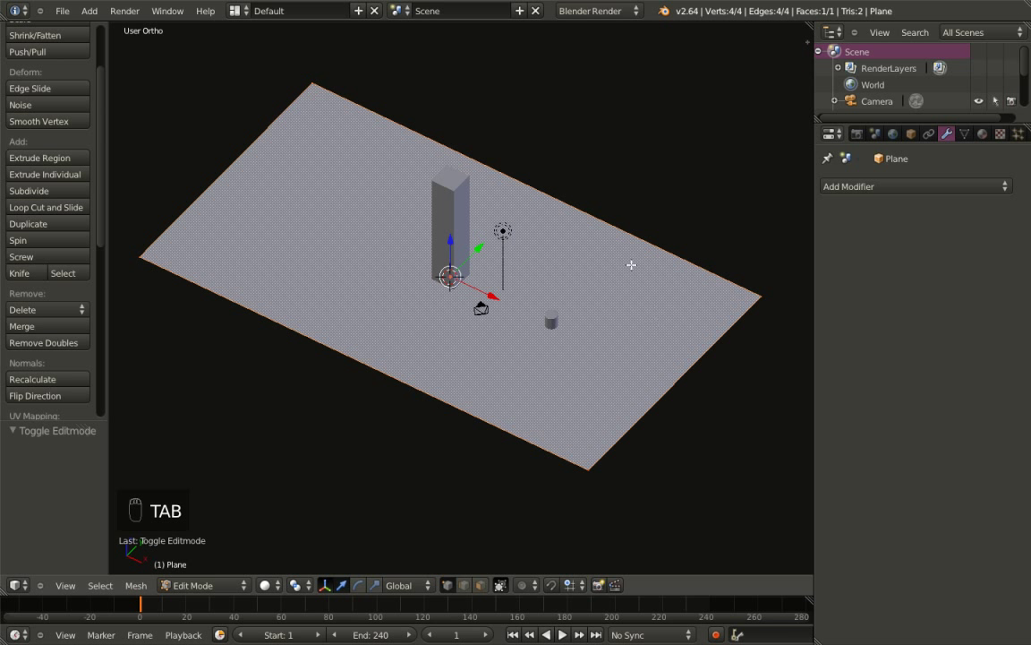
pyautogui.rightClick(761, 297)
pyautogui.keyDown('shift'); pyautogui.rightClick(311, 86); pyautogui.keyUp('shift')
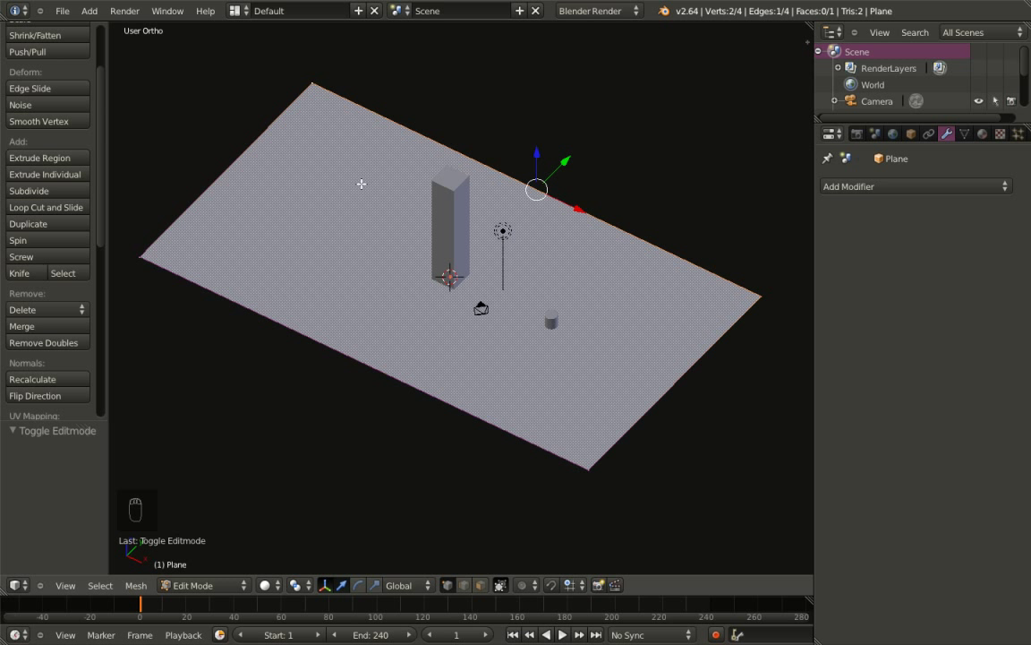
pyautogui.press('KP_3')
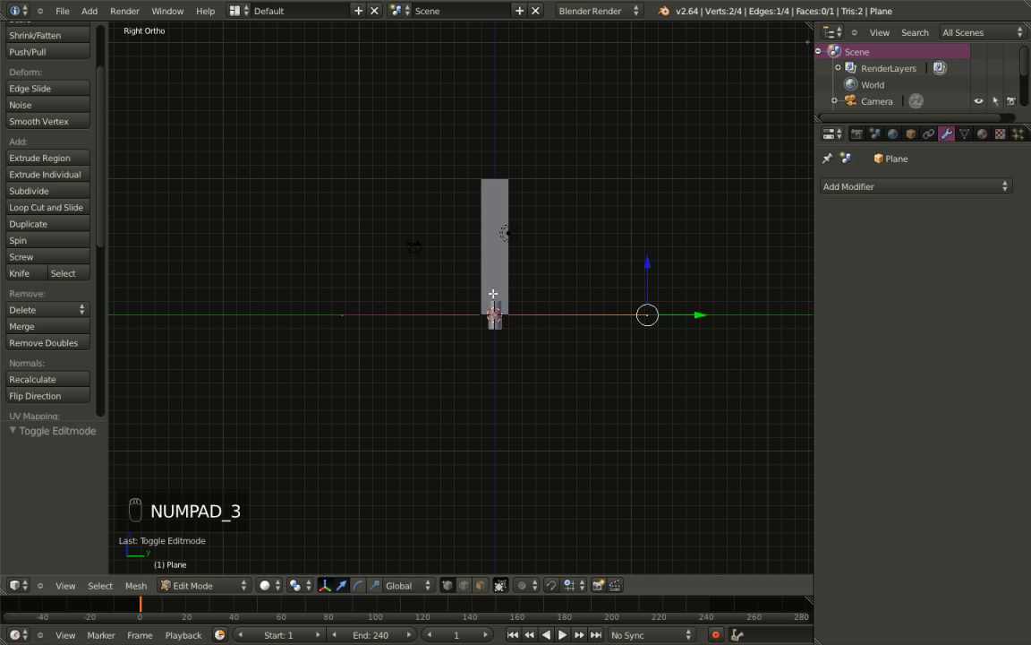
pyautogui.scroll(5, 552, 313)
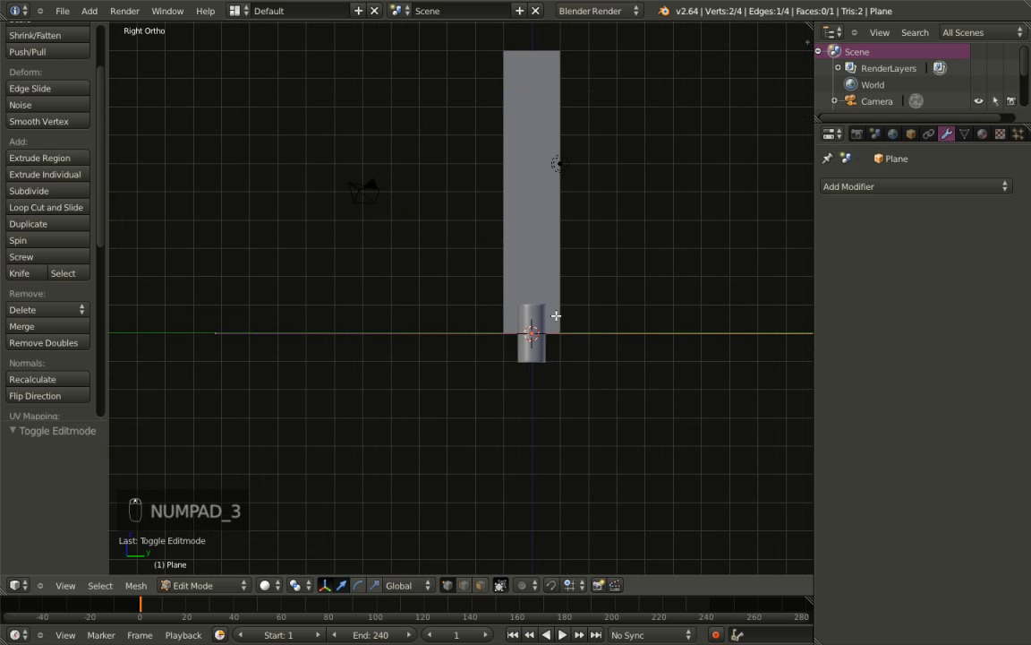
pyautogui.keyDown('shift'); pyautogui.moveTo(691, 292); pyautogui.dragTo(189, 212, button='middle'); pyautogui.keyUp('shift')
pyautogui.scroll(4, 250, 265)
pyautogui.keyDown('shift'); pyautogui.moveTo(341, 237); pyautogui.dragTo(424, 394, button='middle'); pyautogui.keyUp('shift')
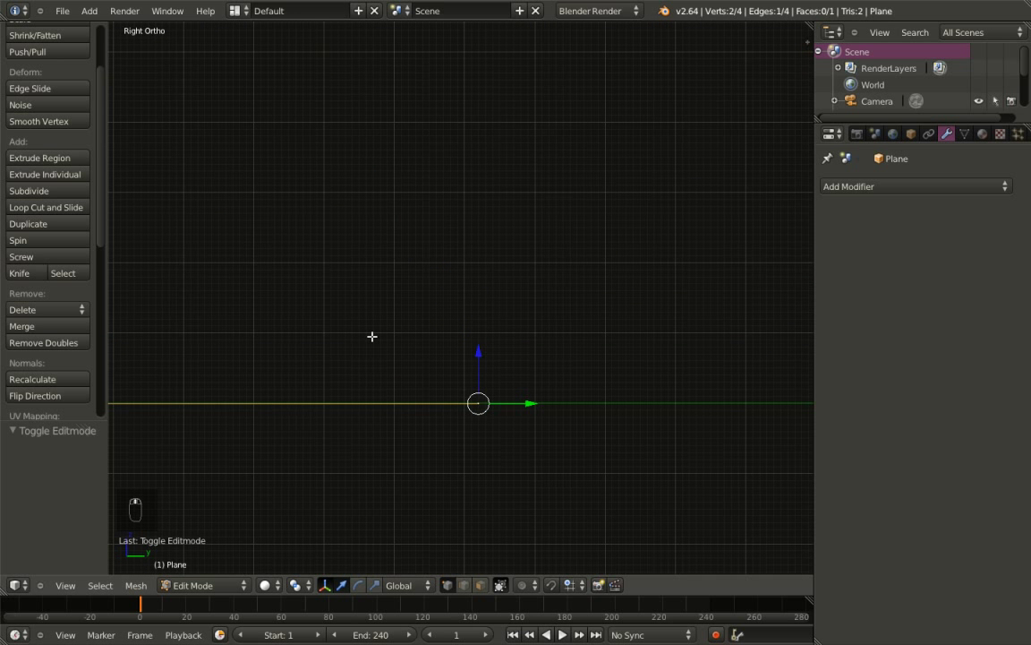
pyautogui.press('e')
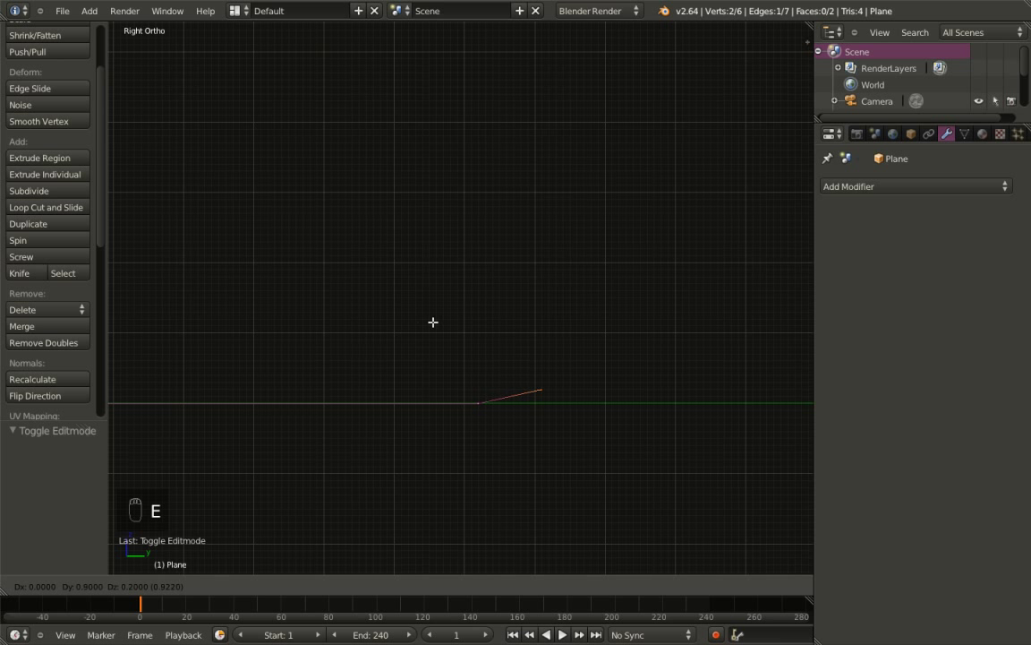
pyautogui.click(432, 322)
# Continue the curve by extruding the edge 0.6 on Y and 0.4 on Z, and again 0.4 on Y and 0.6 on Z
pyautogui.press('e')
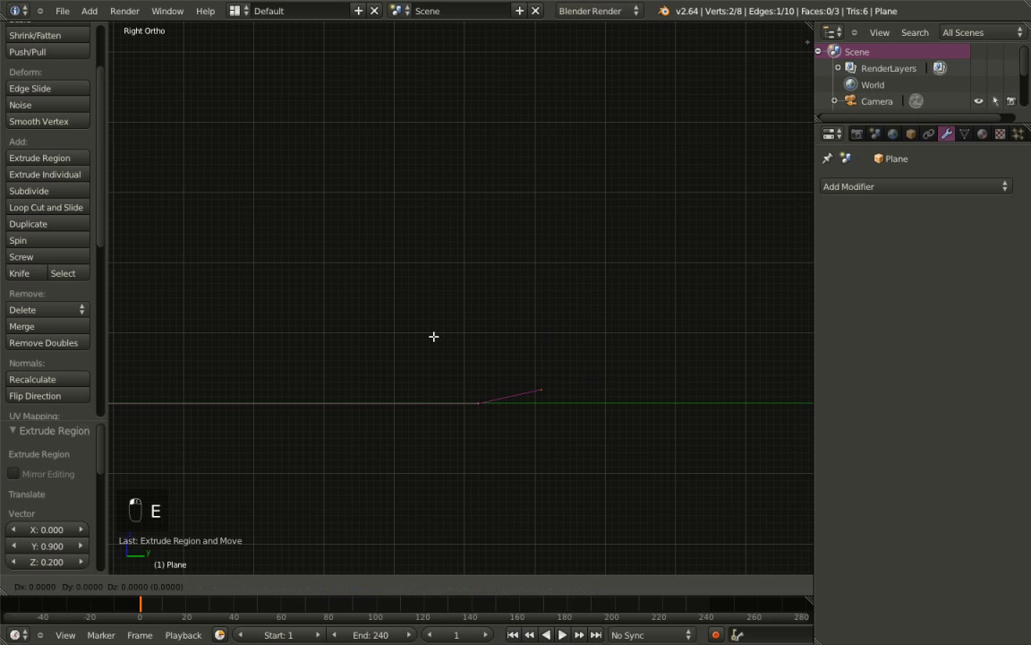
pyautogui.click(477, 311)
pyautogui.press('e')
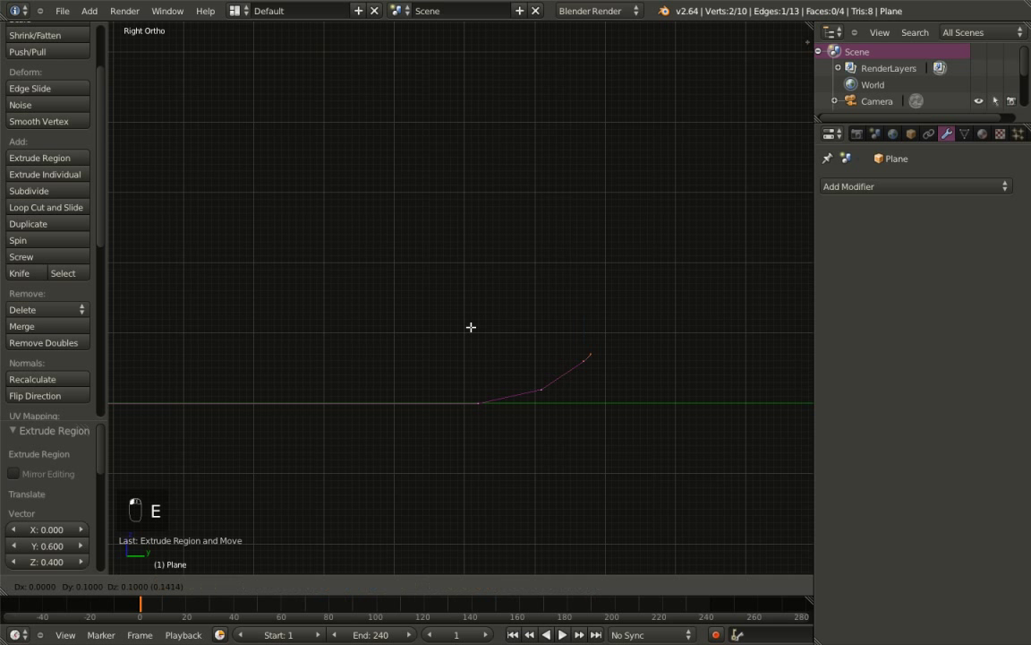
pyautogui.click(497, 289)
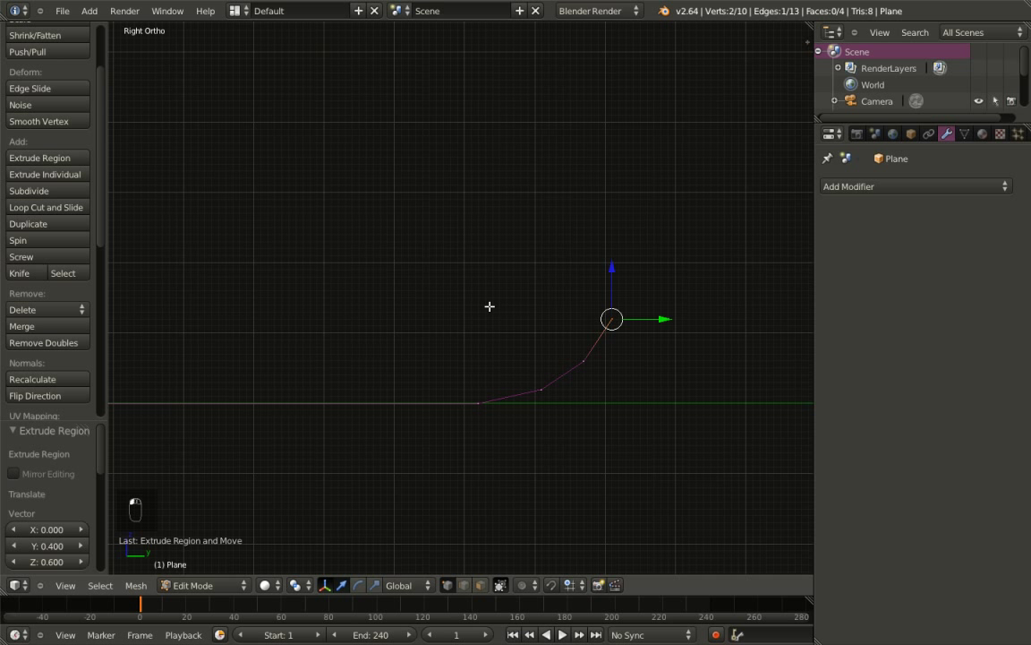
# Extrude the edge three more times, steepening the curve to vertical and ending with a 1-unit segment straight up
pyautogui.press('e')
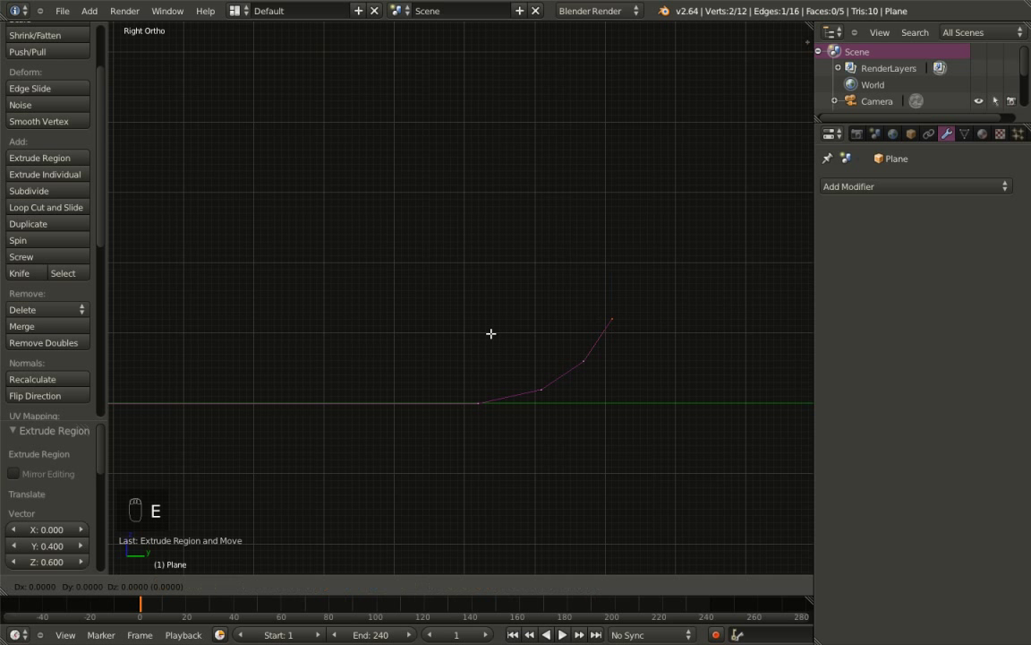
pyautogui.click(514, 285)
pyautogui.press('e')
pyautogui.click(531, 256)
pyautogui.press('e')
pyautogui.click(531, 186)
# Extrude the top edge of the curve 12 units along Z to form the back wall
pyautogui.scroll(-7, 521, 236)
pyautogui.keyDown('shift'); pyautogui.moveTo(423, 243); pyautogui.dragTo(480, 314, button='middle'); pyautogui.keyUp('shift')
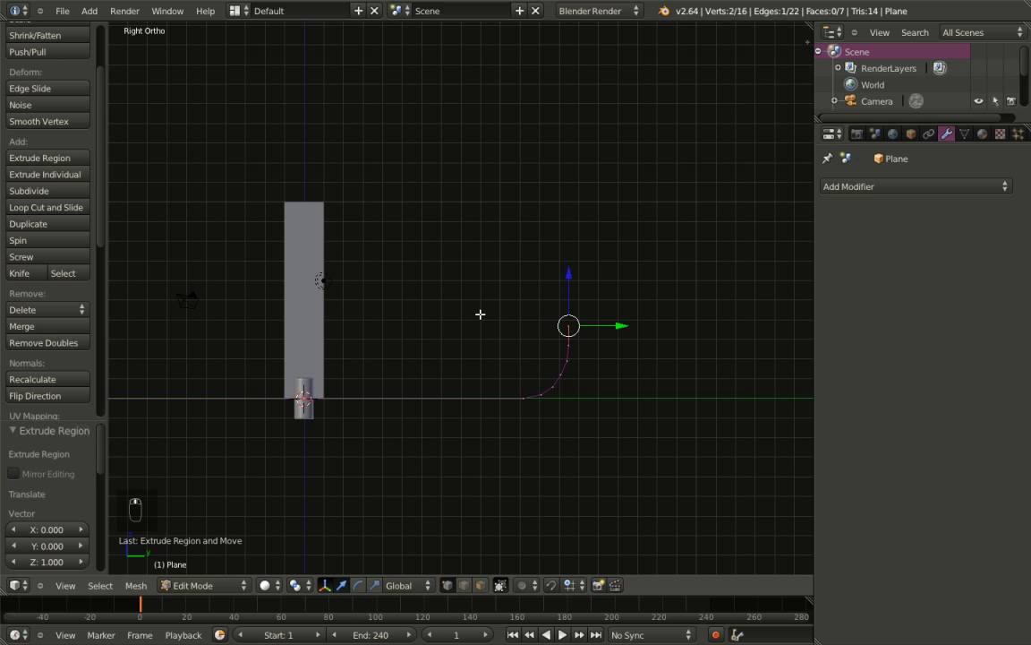
pyautogui.press('e')
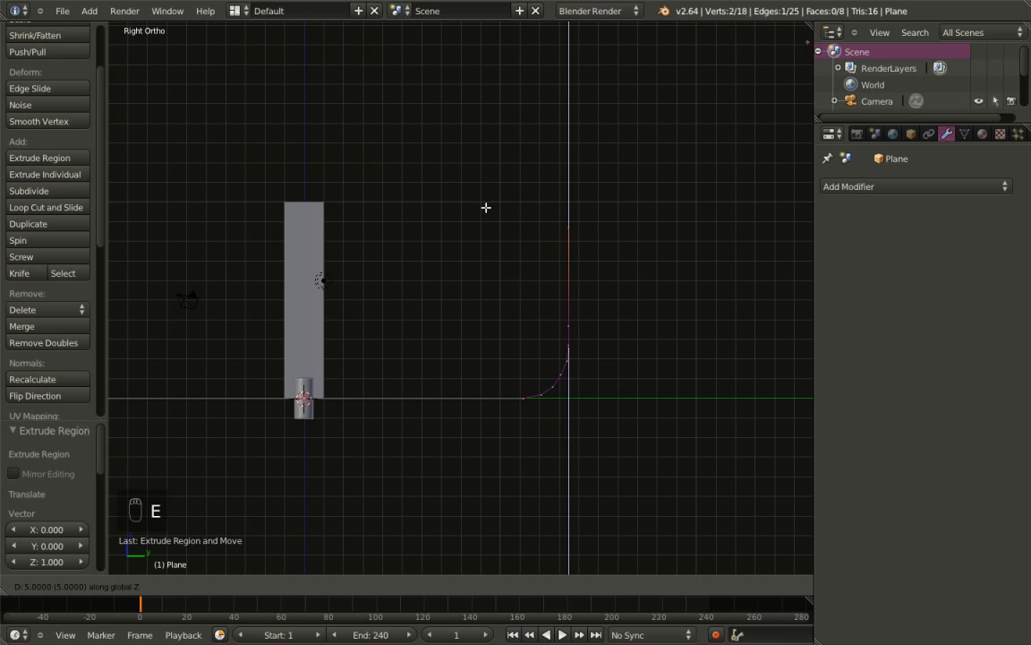
pyautogui.click(493, 79)
pyautogui.moveTo(492, 80); pyautogui.dragTo(457, 168, button='middle')
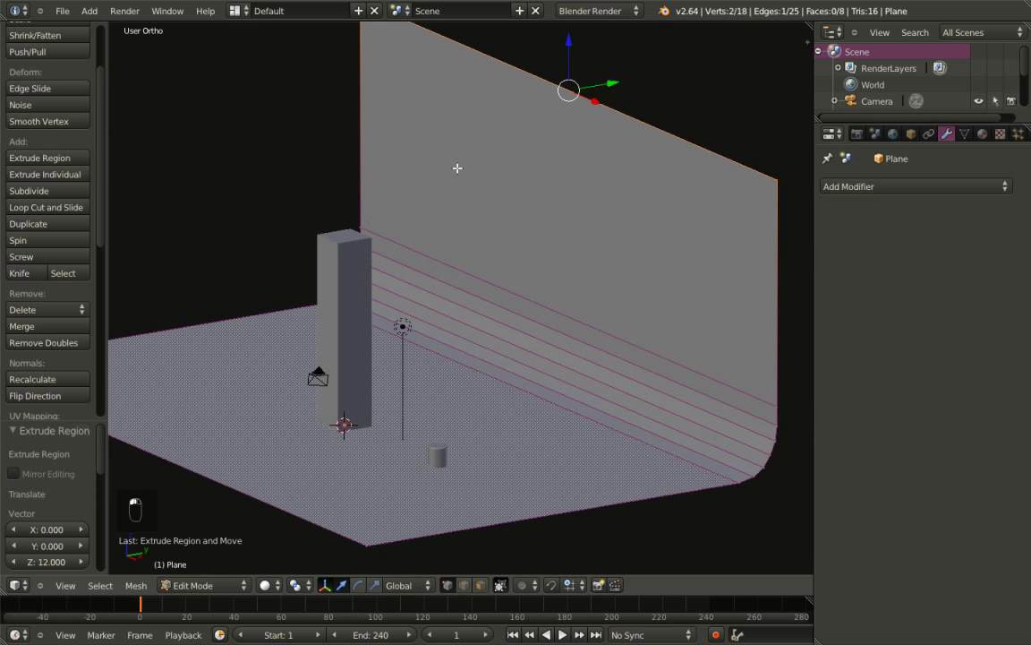
pyautogui.scroll(-3, 458, 167)
pyautogui.scroll(2, 458, 168)
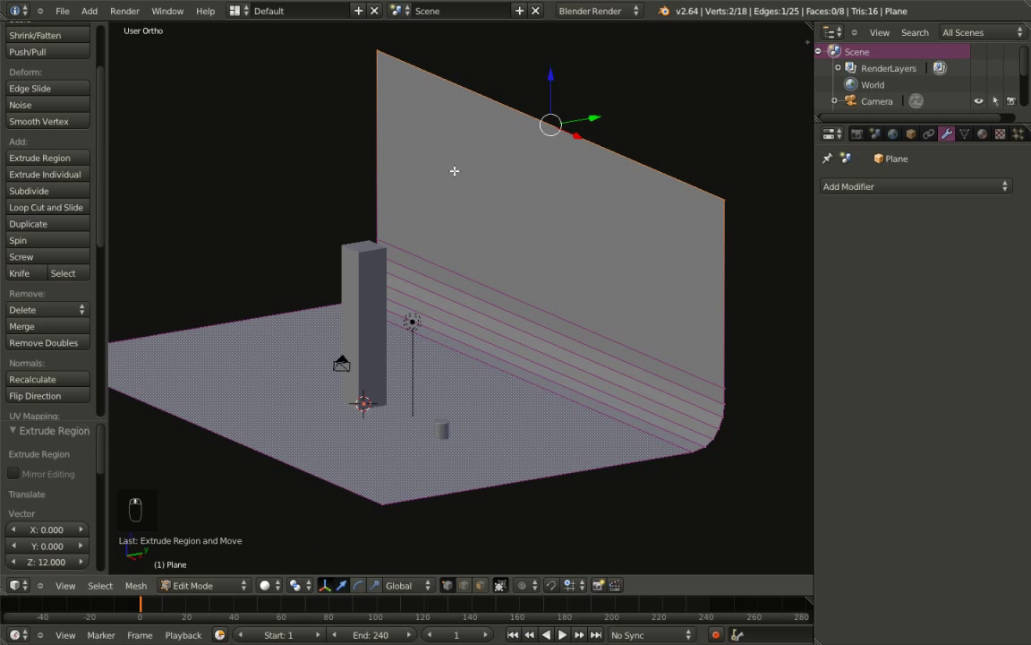
# Add one edge loop on the floor close to the start of the curve and another just below the wall's top edge
pyautogui.hotkey('ctrl', 'r')
pyautogui.click(561, 472)
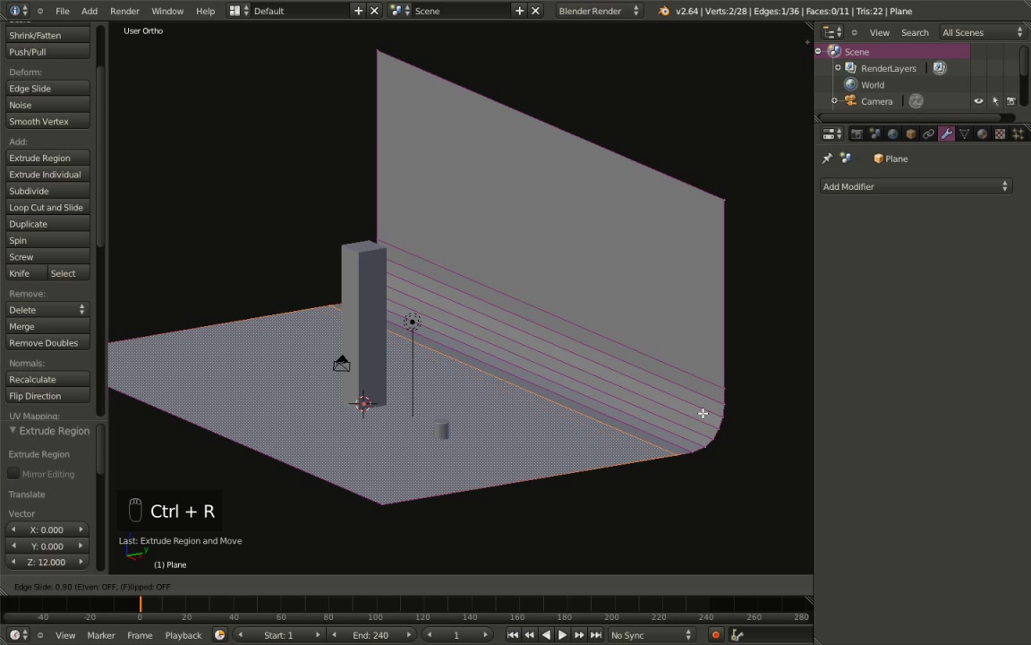
pyautogui.click(702, 413)
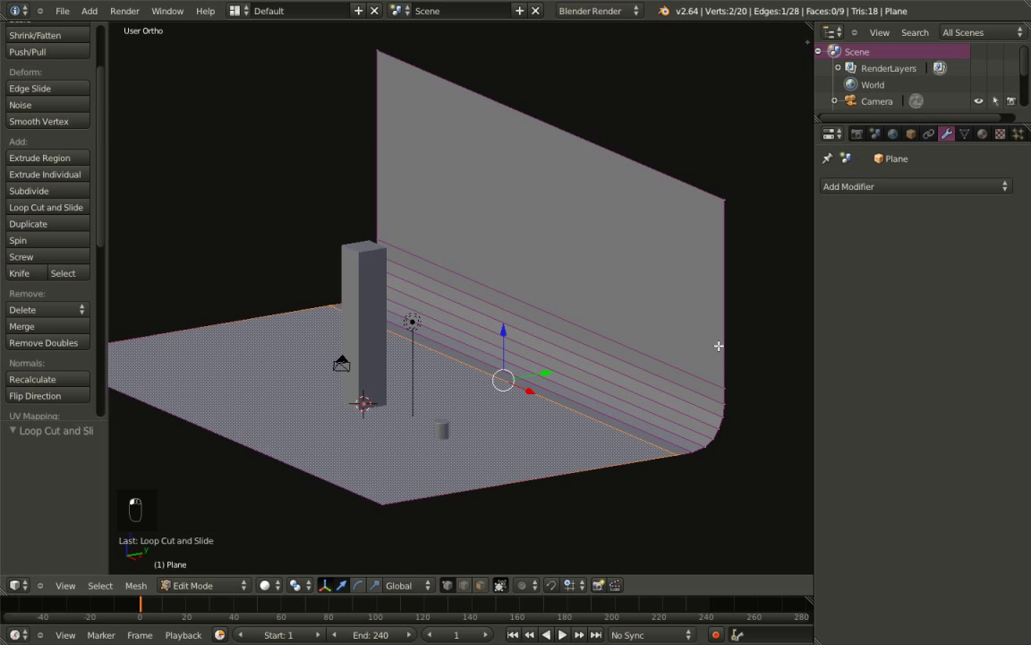
pyautogui.hotkey('ctrl', 'r')
pyautogui.click(727, 264)
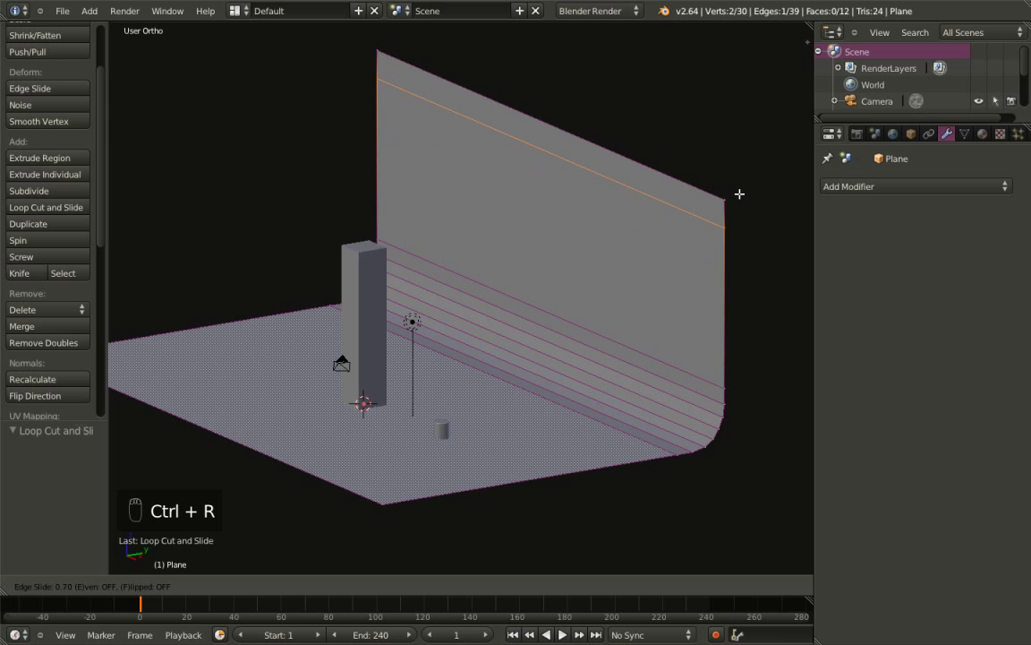
pyautogui.rightClick(716, 175)
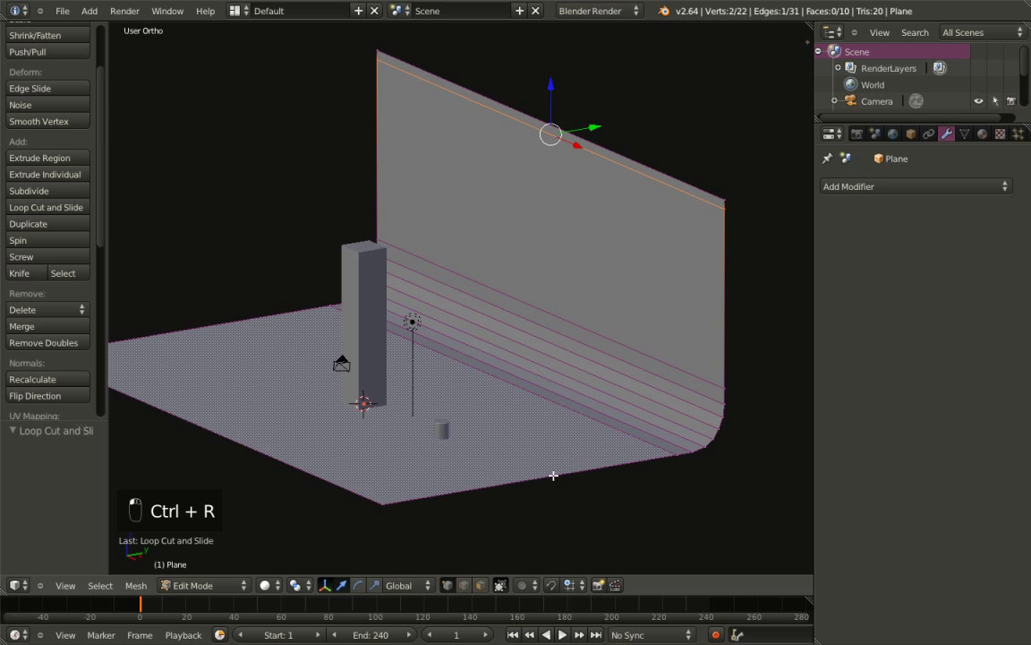
# Add an edge loop on the floor close to its front edge, parallel to the back wall
pyautogui.hotkey('ctrl', 'r')
pyautogui.click(610, 465)
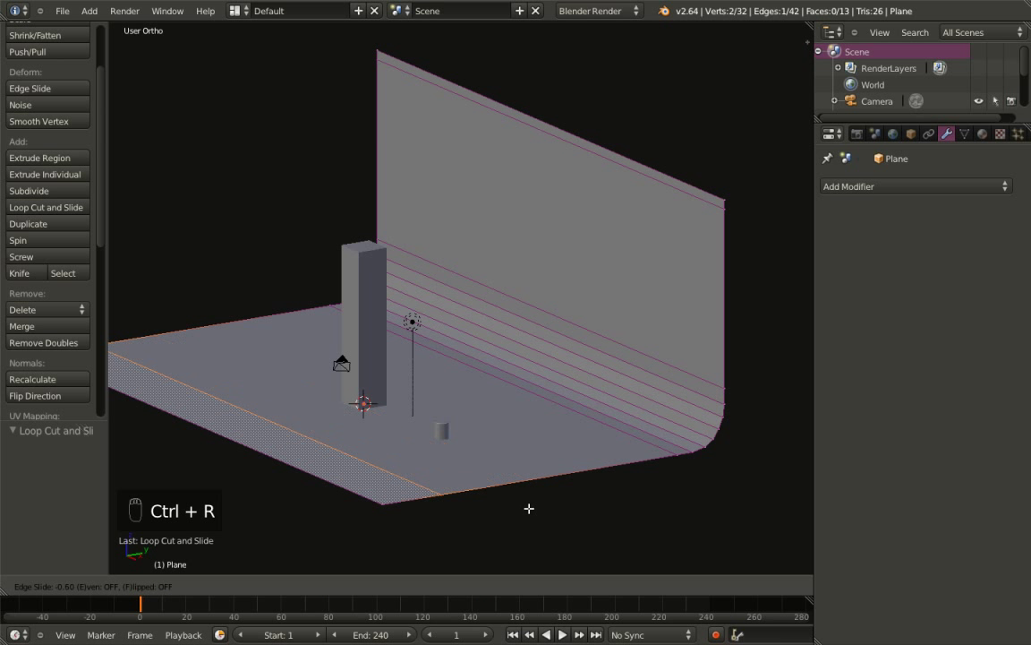
pyautogui.rightClick(486, 526)
pyautogui.moveTo(475, 516); pyautogui.dragTo(351, 437, button='middle')
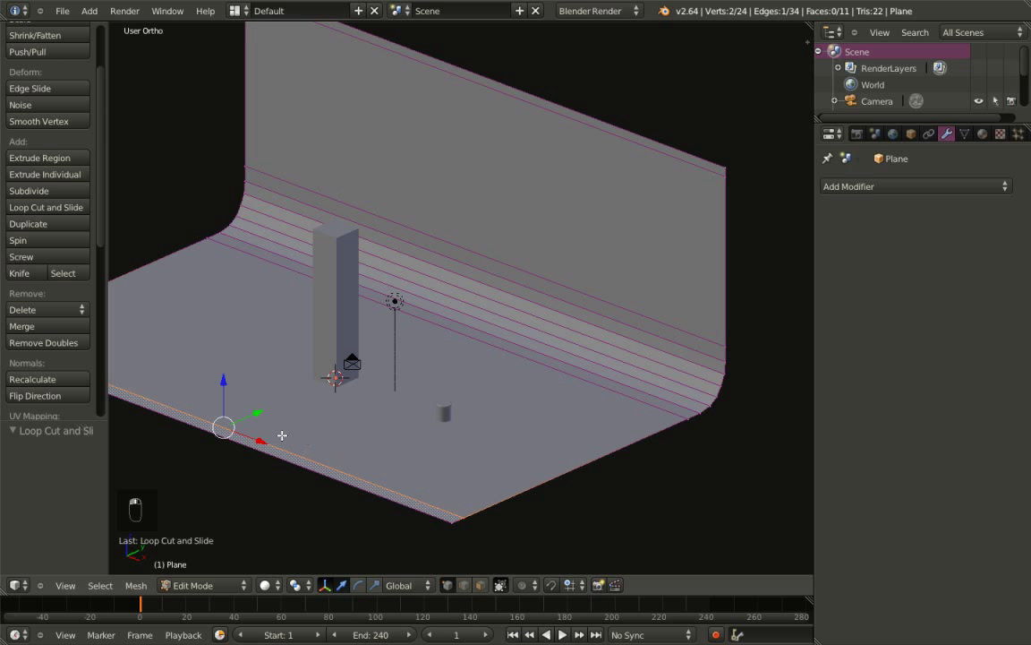
# Cut two evenly spaced edge loops running from the floor's front edge up over the curve and the wall
pyautogui.hotkey('ctrl', 'r')
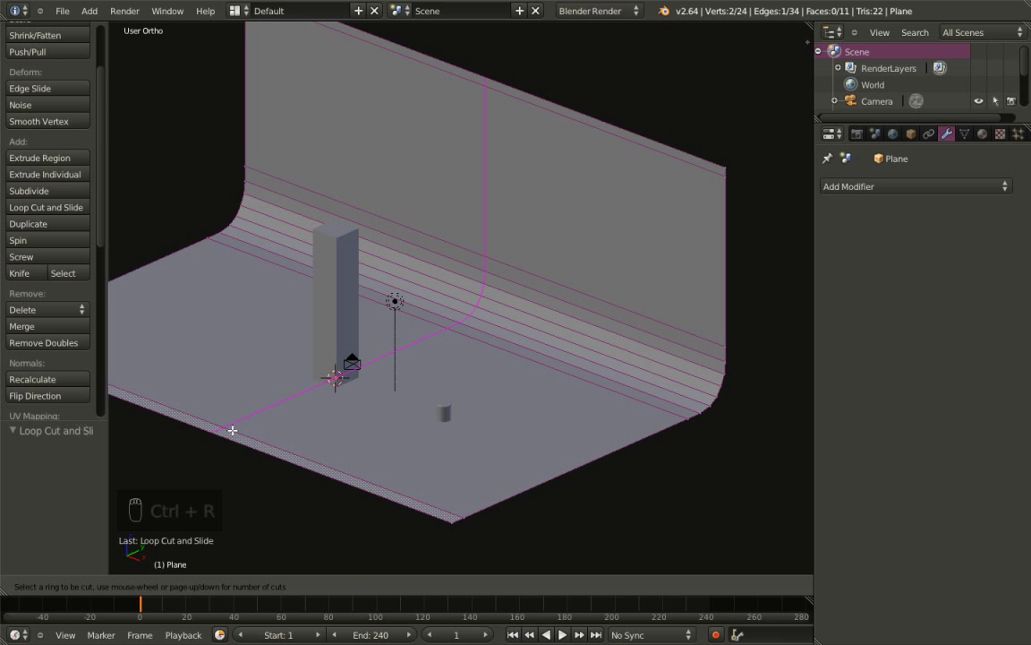
pyautogui.click(232, 431)
pyautogui.click(230, 428)
pyautogui.scroll(3, 272, 435)
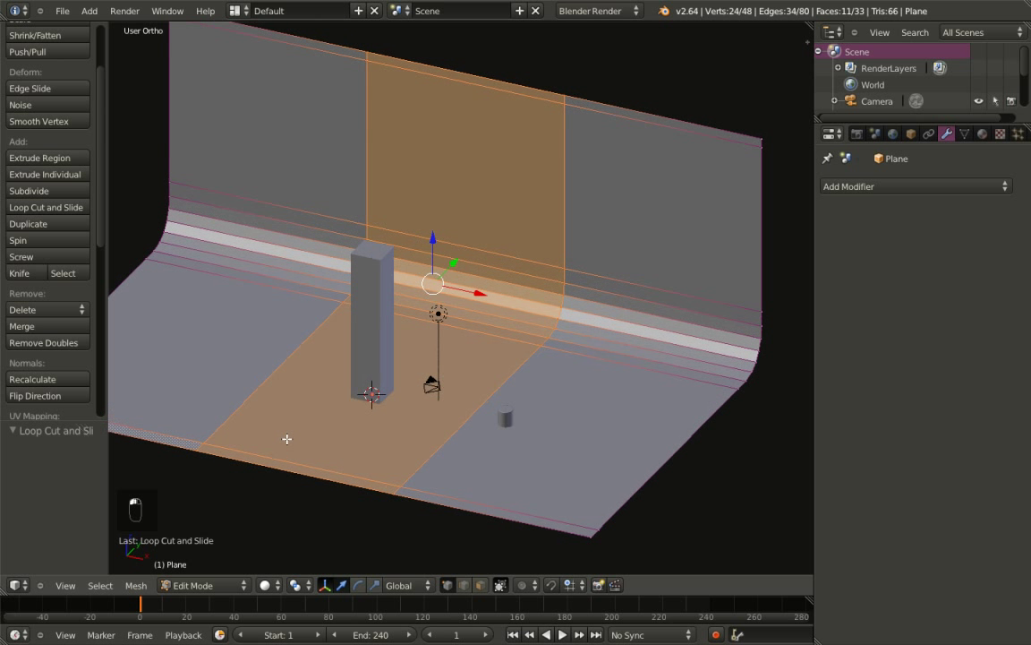
# Scale the two new loops by 2.9 along X so they sit near the backdrop's side edges, and leave Edit Mode
pyautogui.press('s')
pyautogui.press('x')
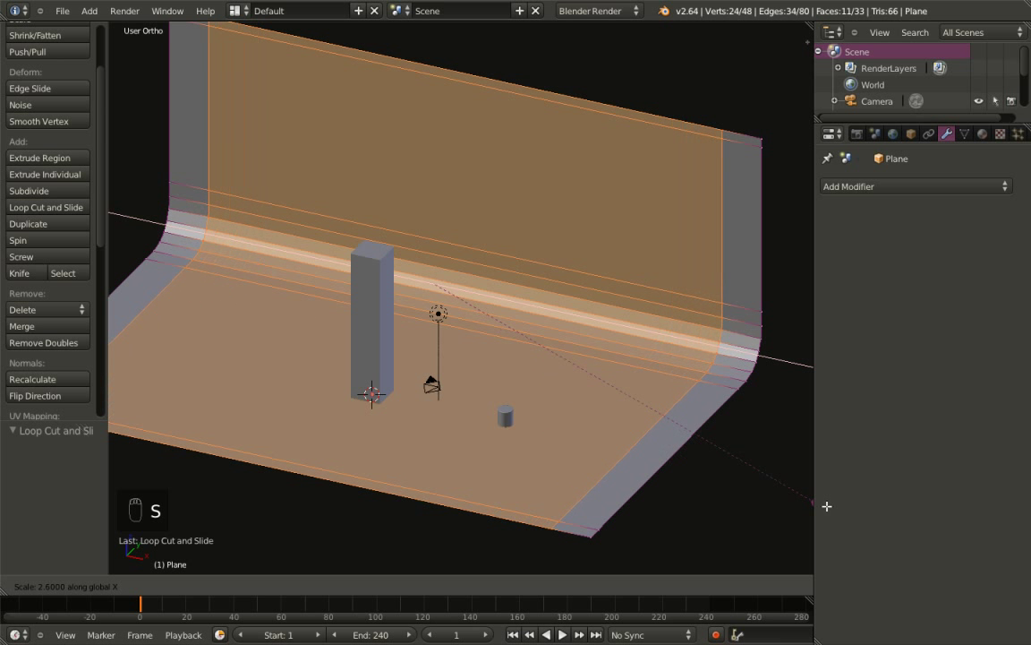
pyautogui.click(887, 508)
pyautogui.moveTo(509, 442); pyautogui.dragTo(465, 431, button='middle')
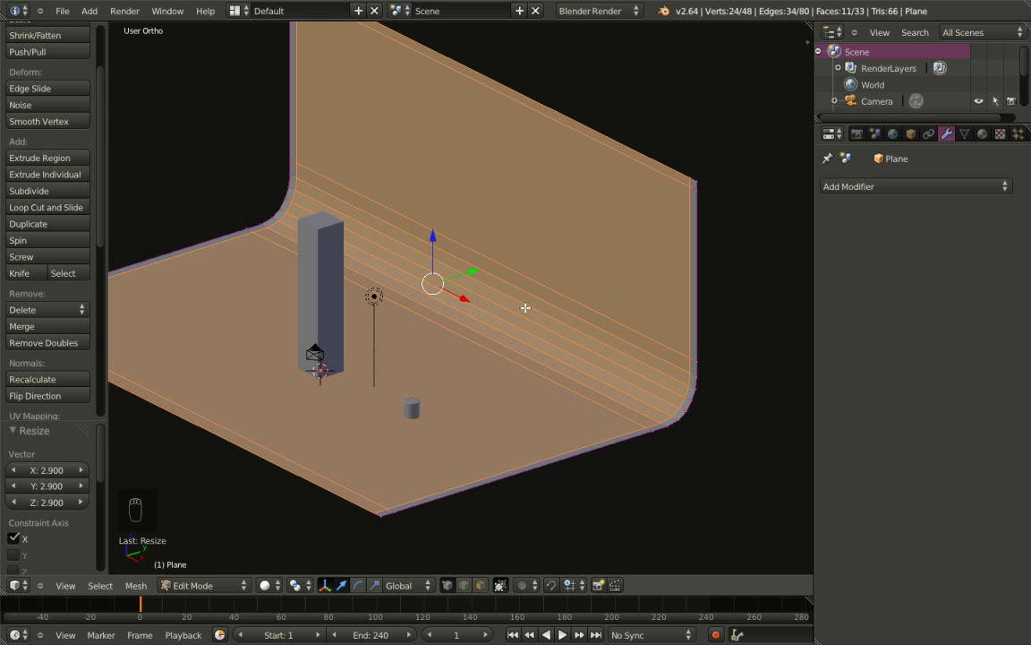
pyautogui.moveTo(471, 317); pyautogui.dragTo(547, 333, button='middle')
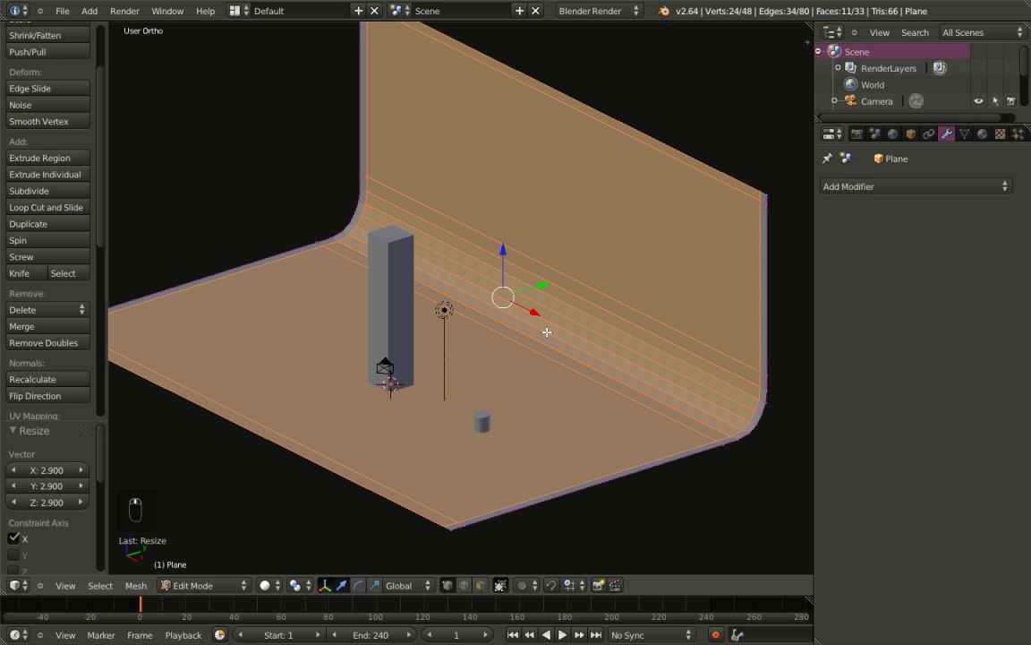
pyautogui.press('Tab')
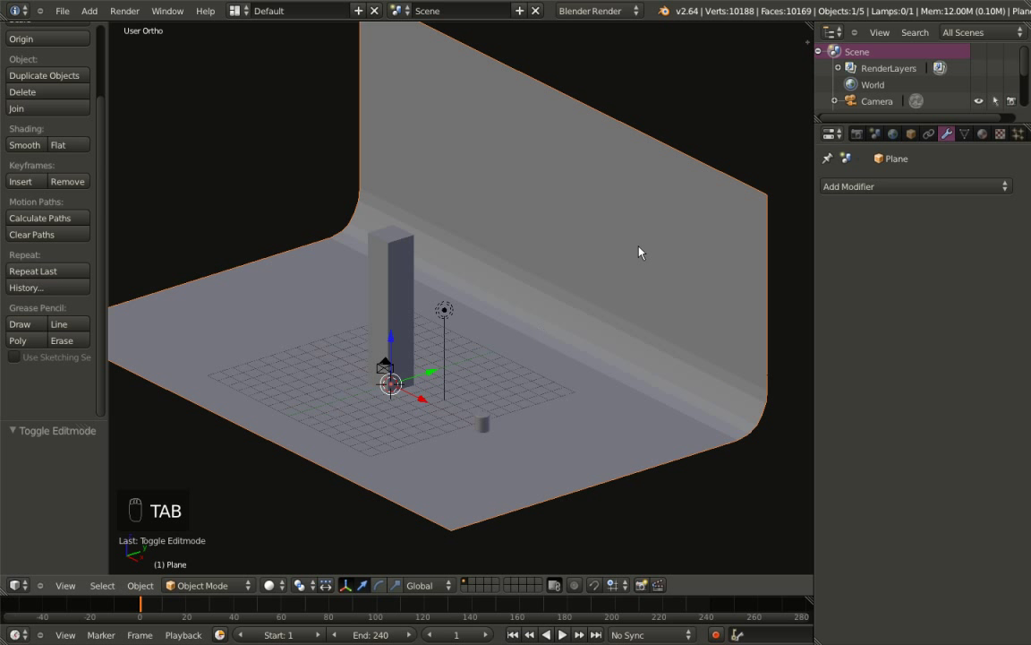
# Add a Subdivision Surface modifier to the backdrop, shade it smooth and set the view subdivisions to 2
pyautogui.click(899, 193)
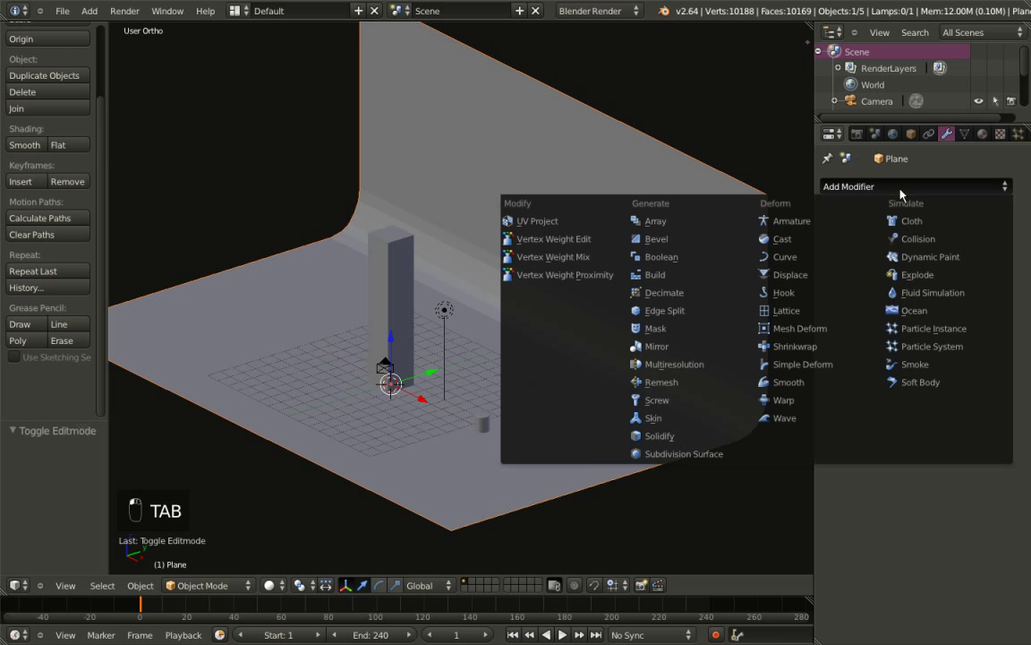
pyautogui.click(683, 454)
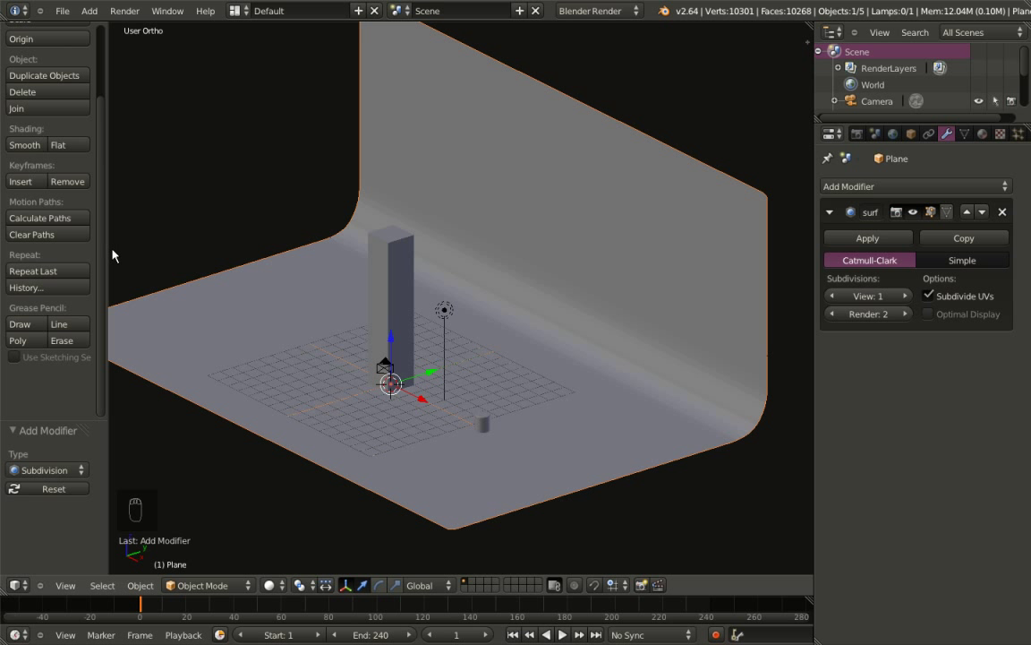
pyautogui.scroll(3, 40, 237)
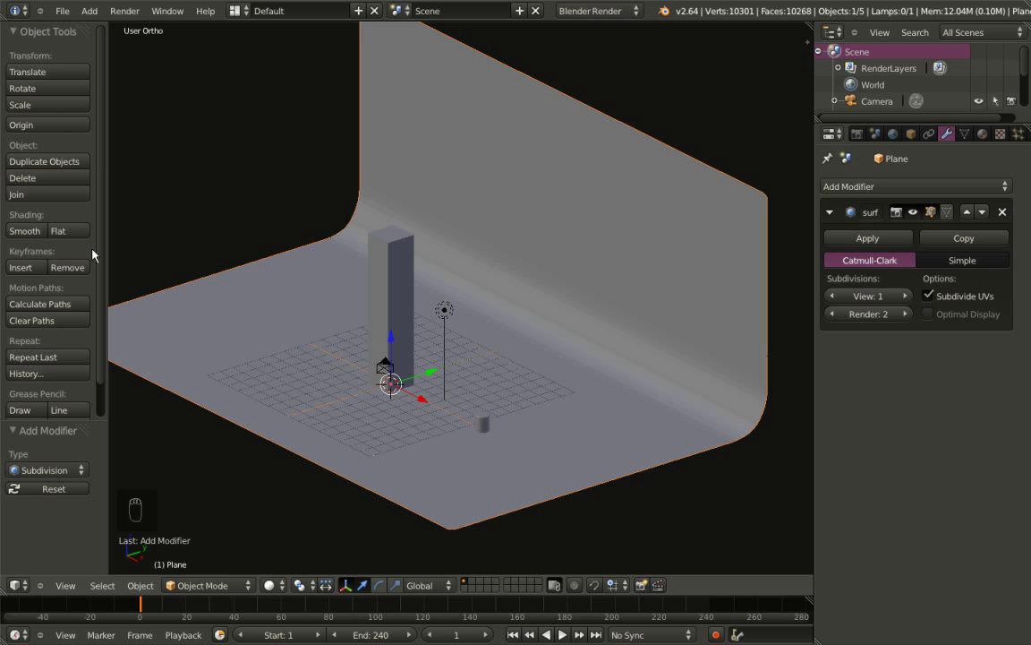
pyautogui.click(25, 233)
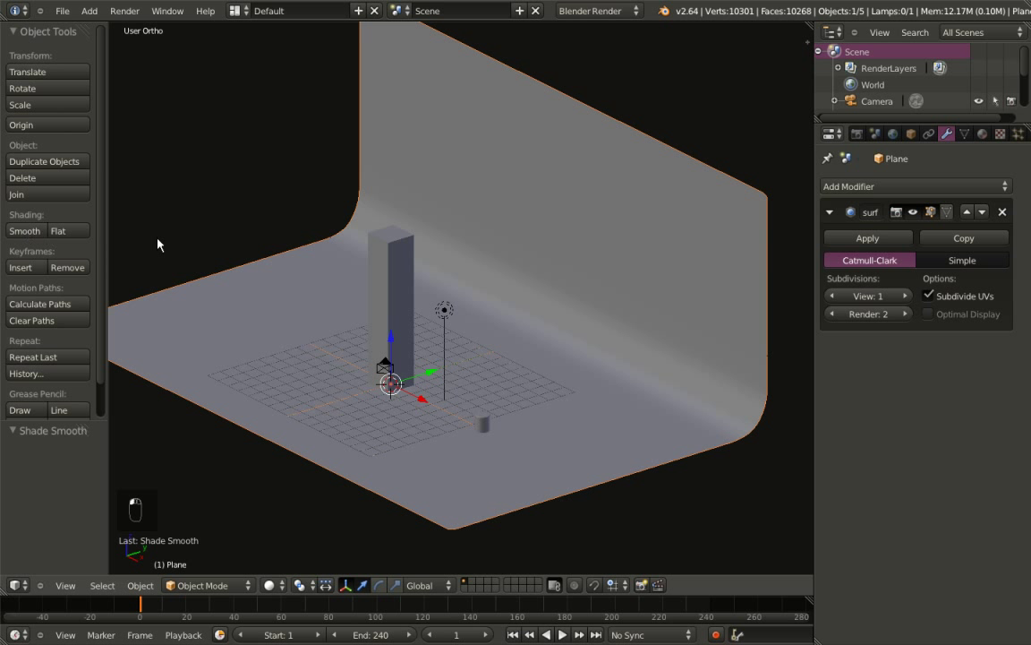
pyautogui.click(906, 296)
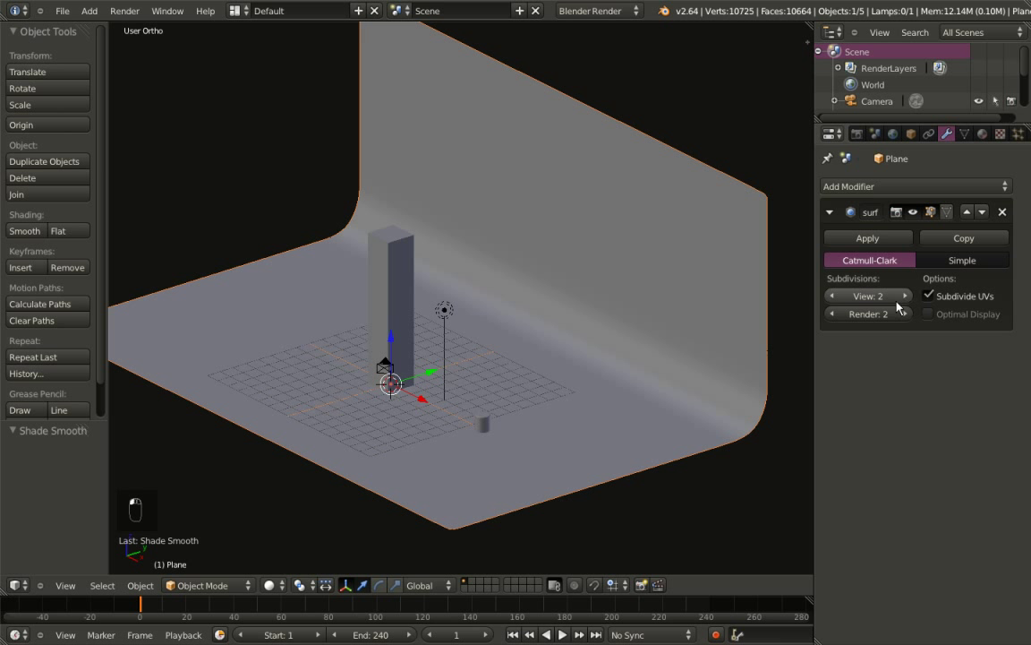
# Centre the front orthographic view on the column and align the camera to that view
pyautogui.moveTo(385, 304); pyautogui.dragTo(488, 389, button='middle')
pyautogui.rightClick(537, 391)
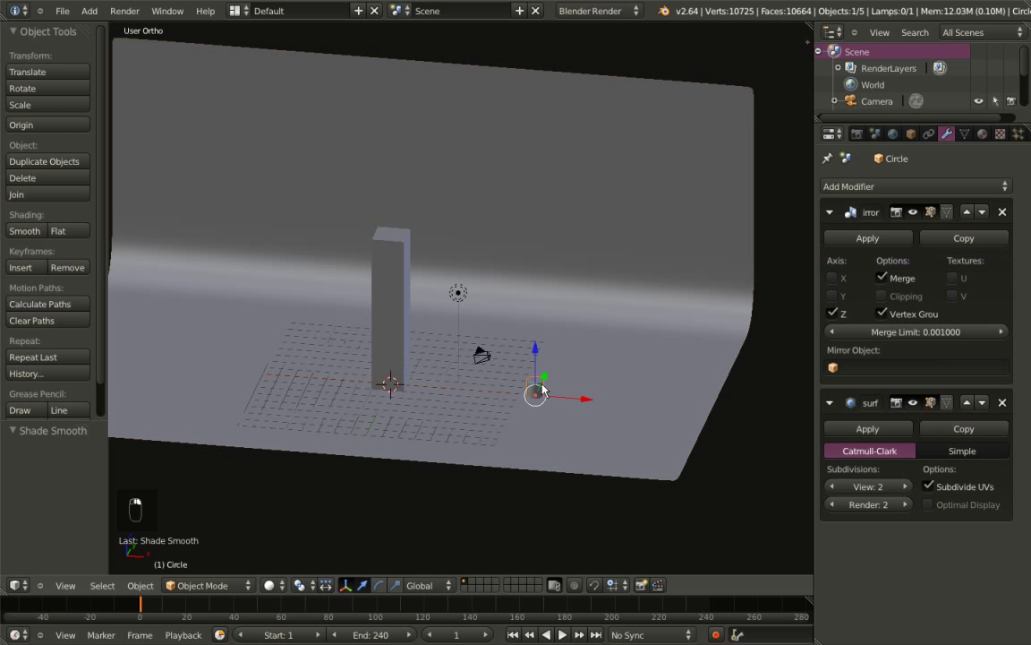
pyautogui.rightClick(394, 315)
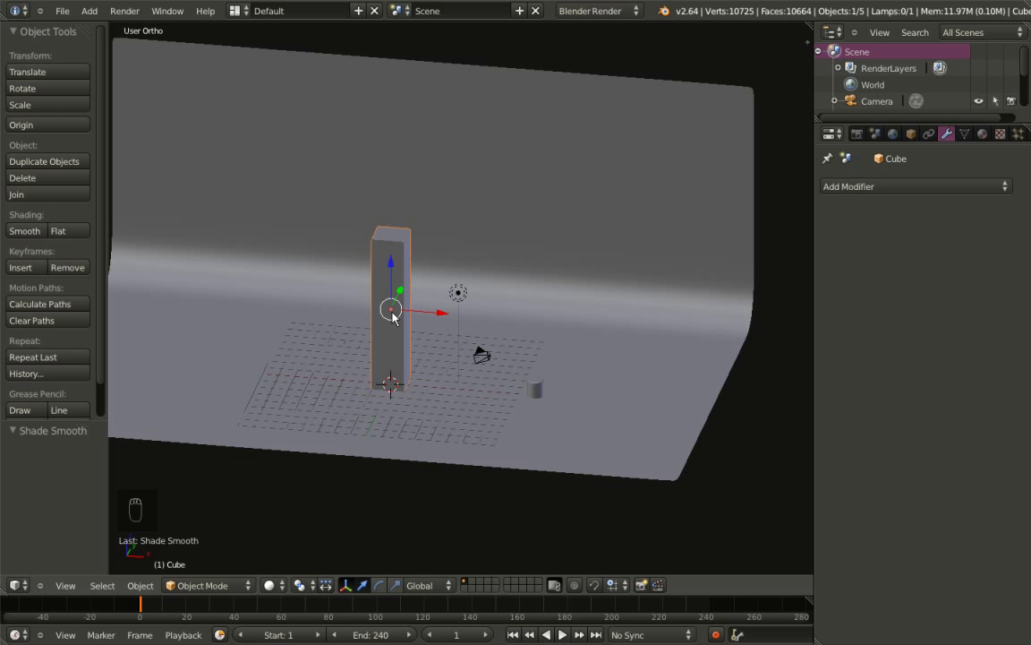
pyautogui.press('KP_1')
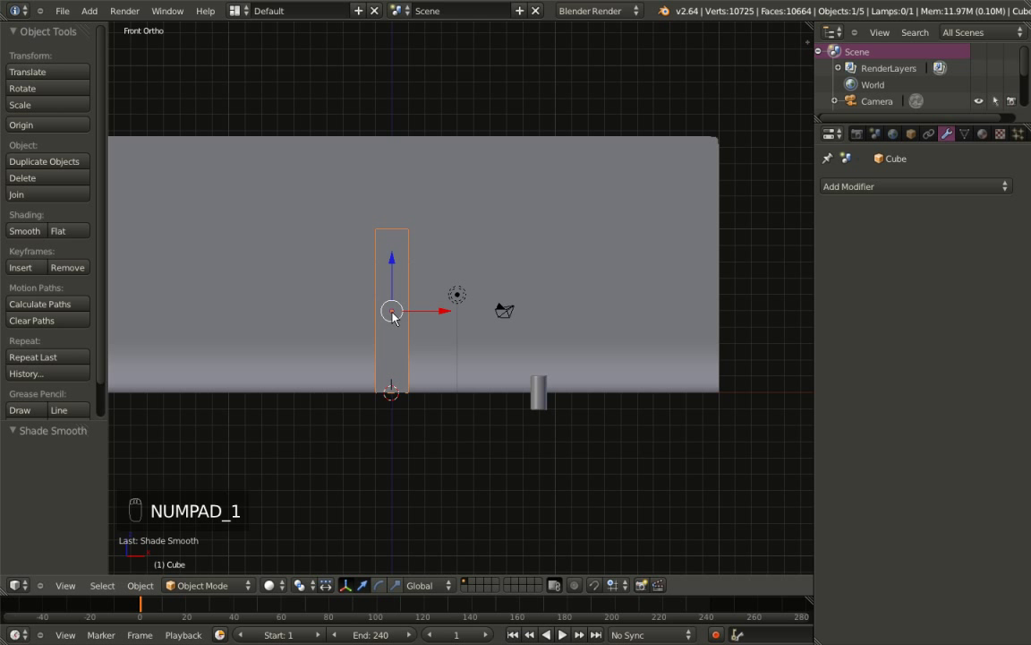
pyautogui.press('KP_Decimal')
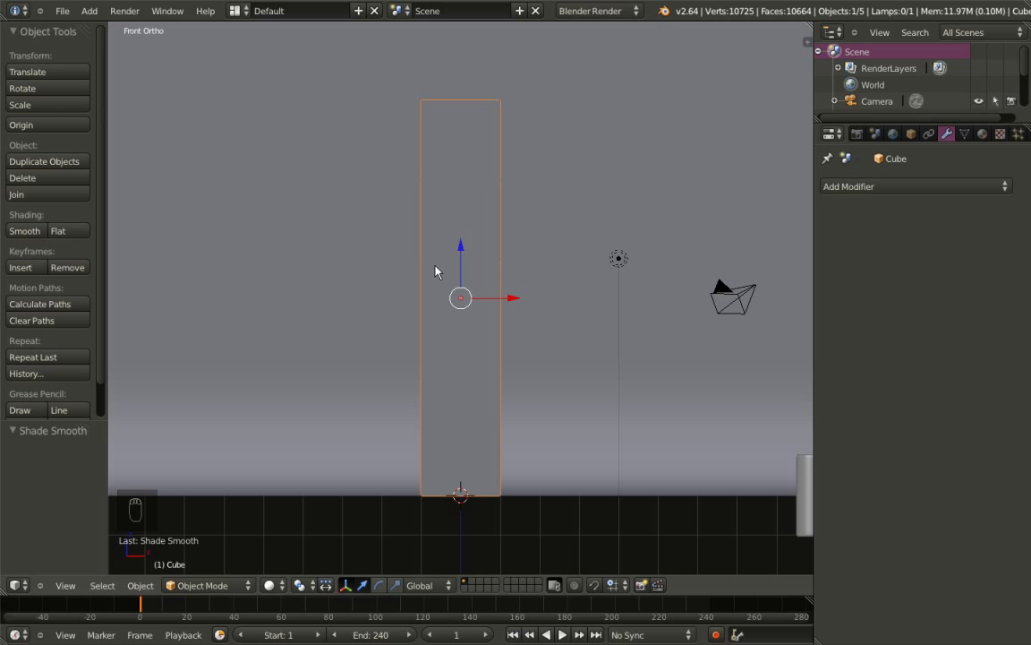
pyautogui.press('ctrl+alt+KP_0')
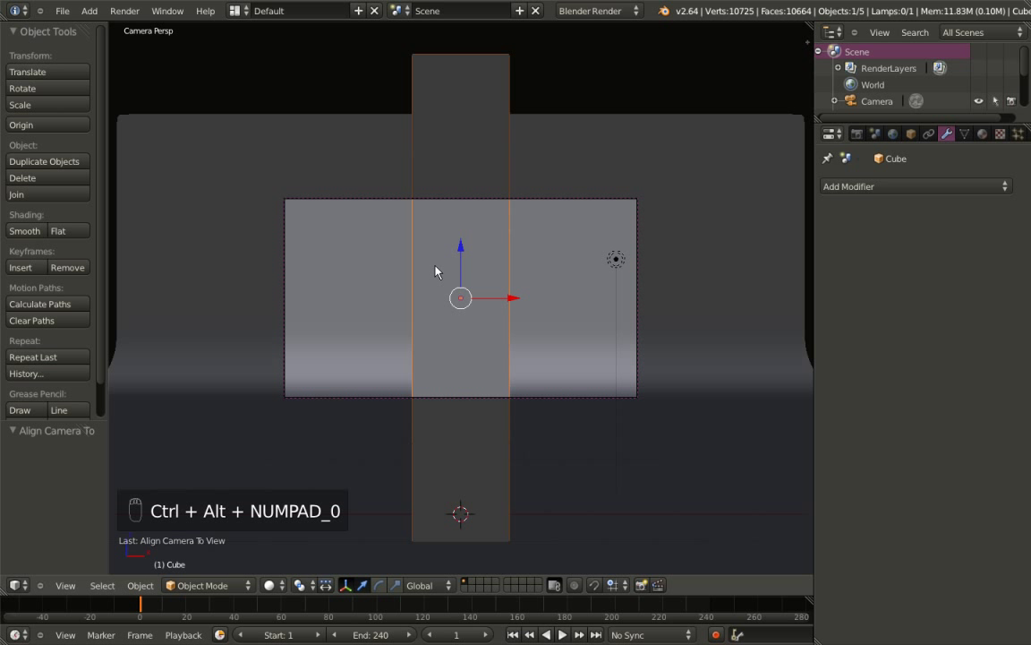
# Select the camera and set its Y location to -24
pyautogui.rightClick(543, 200)
pyautogui.scroll(1, 539, 232)
pyautogui.scroll(-2, 539, 233)
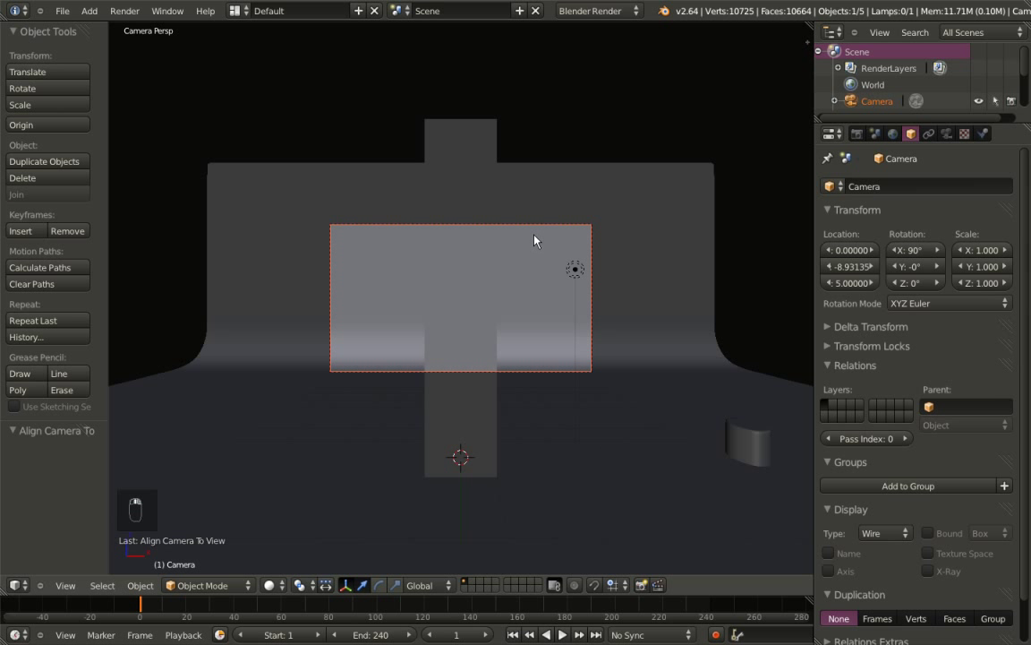
pyautogui.click(832, 267)
pyautogui.press('BackSpace')
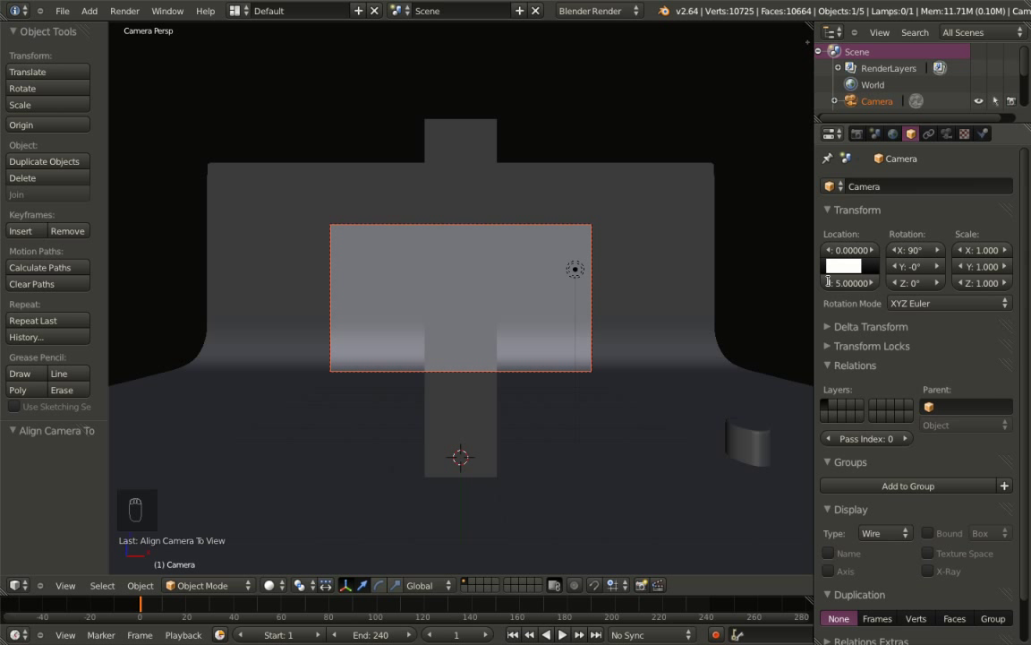
pyautogui.write('-24')
pyautogui.press('Return')
pyautogui.scroll(5, 630, 370)
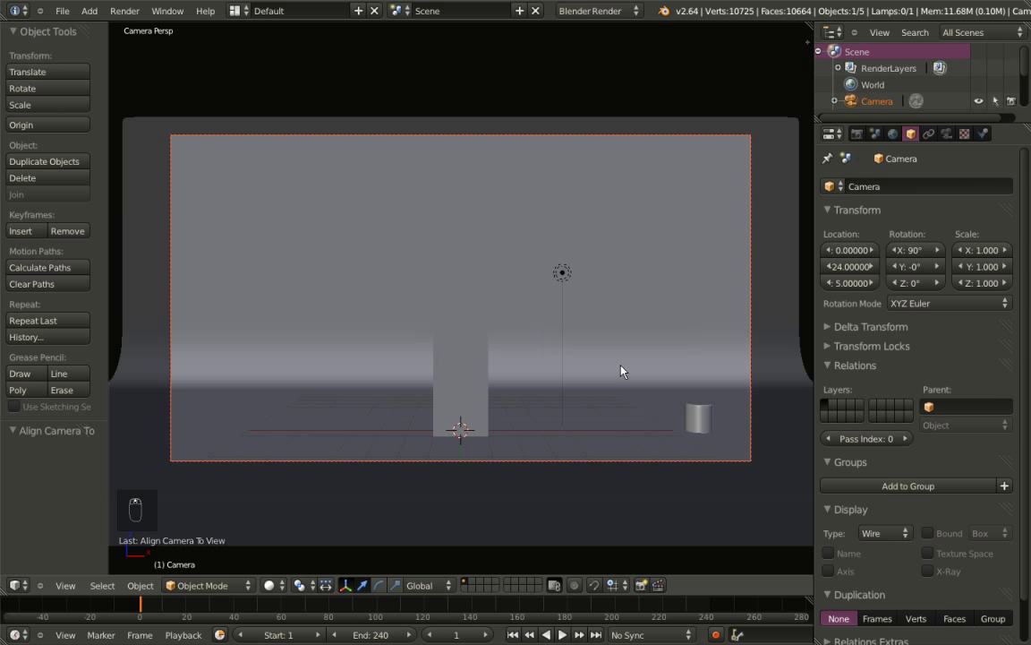
# Select the cylinder and move it 5 units on X and 6 units up on Z in front view
pyautogui.press('z')
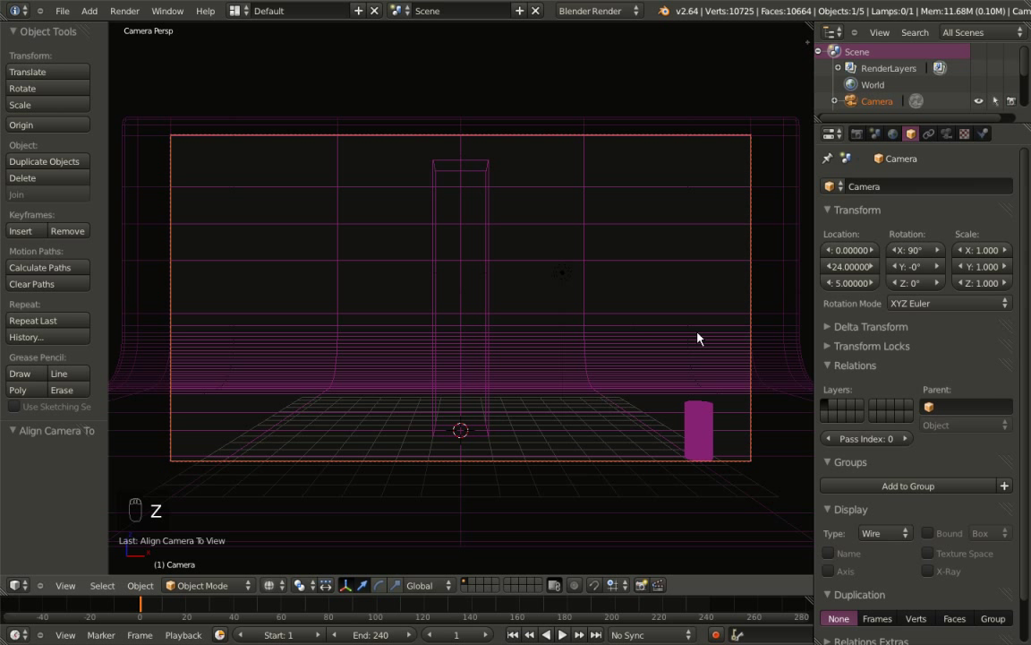
pyautogui.rightClick(697, 414)
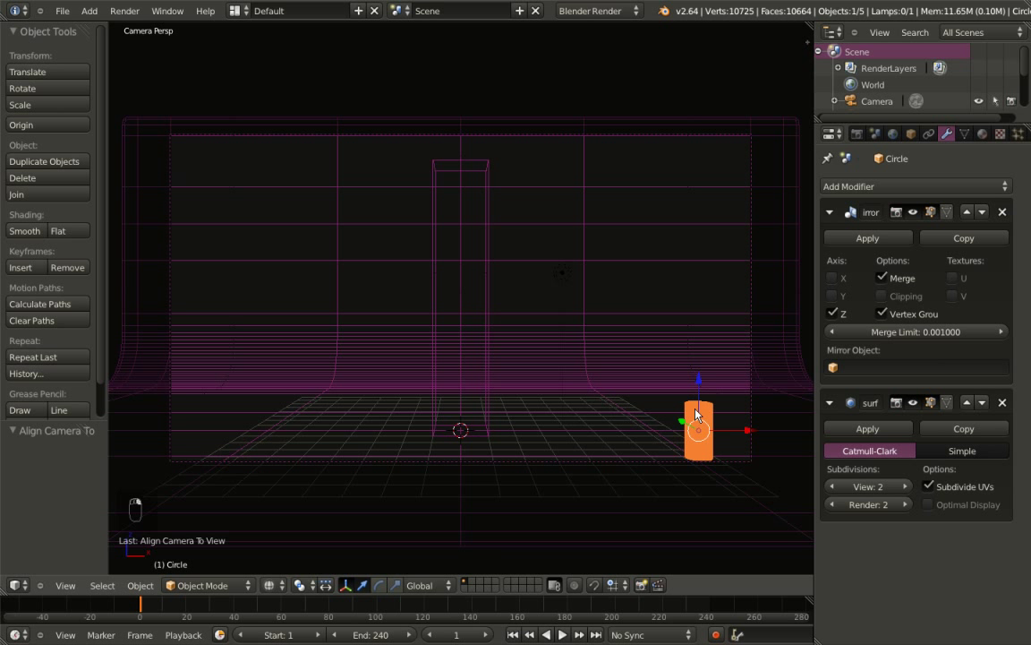
pyautogui.press('KP_1')
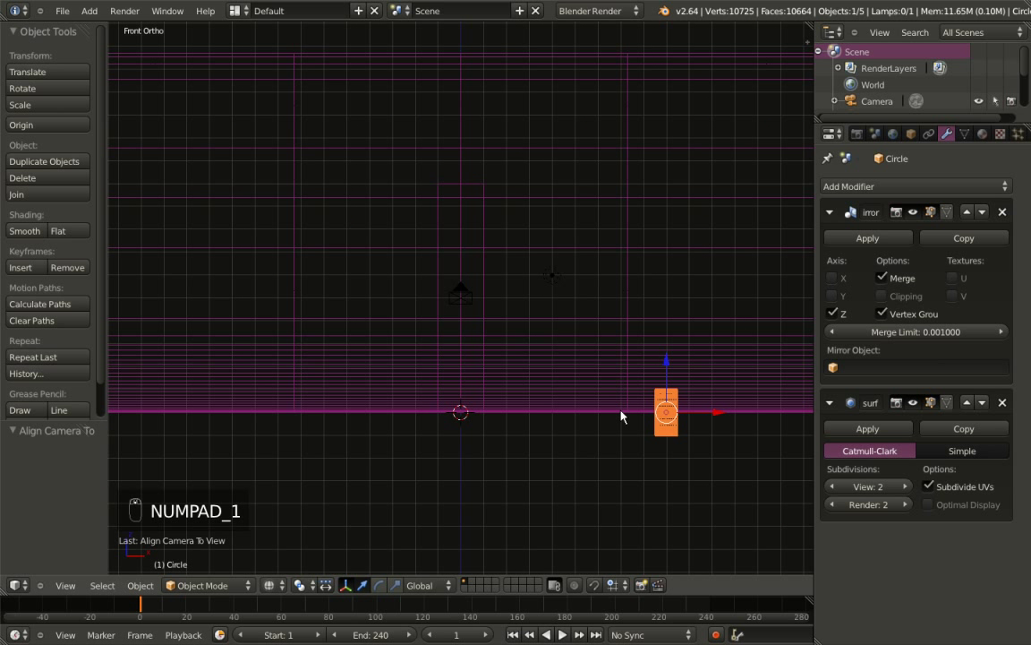
pyautogui.press('z')
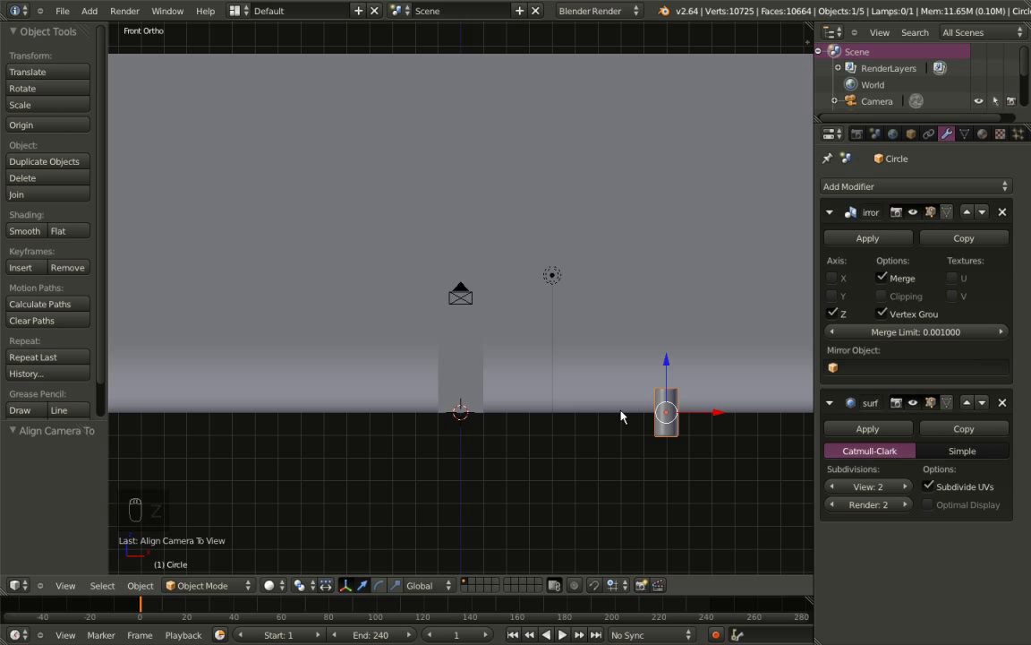
pyautogui.press('g')
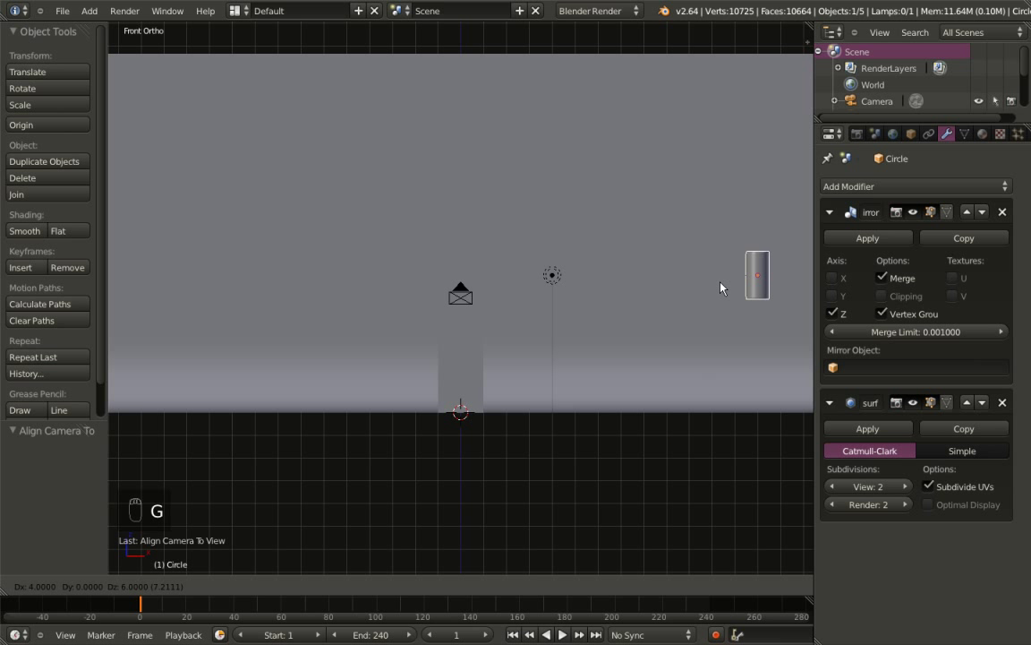
pyautogui.click(727, 287)
# Move the cylinder -2 units along X in camera view, keeping it just outside the camera frame
pyautogui.press('KP_0')
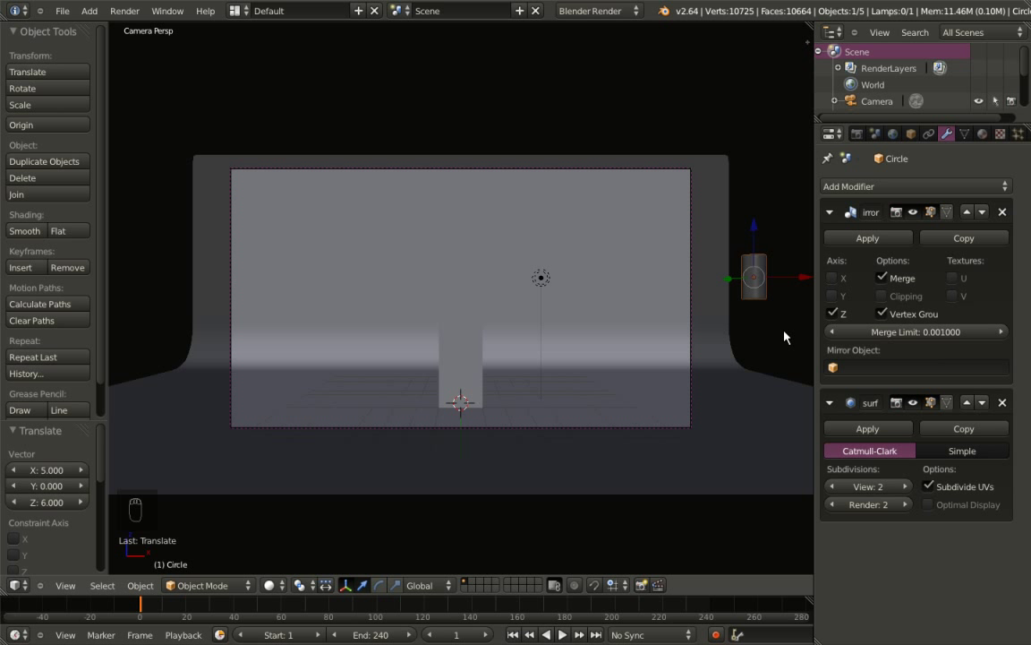
pyautogui.press('g')
pyautogui.press('x')
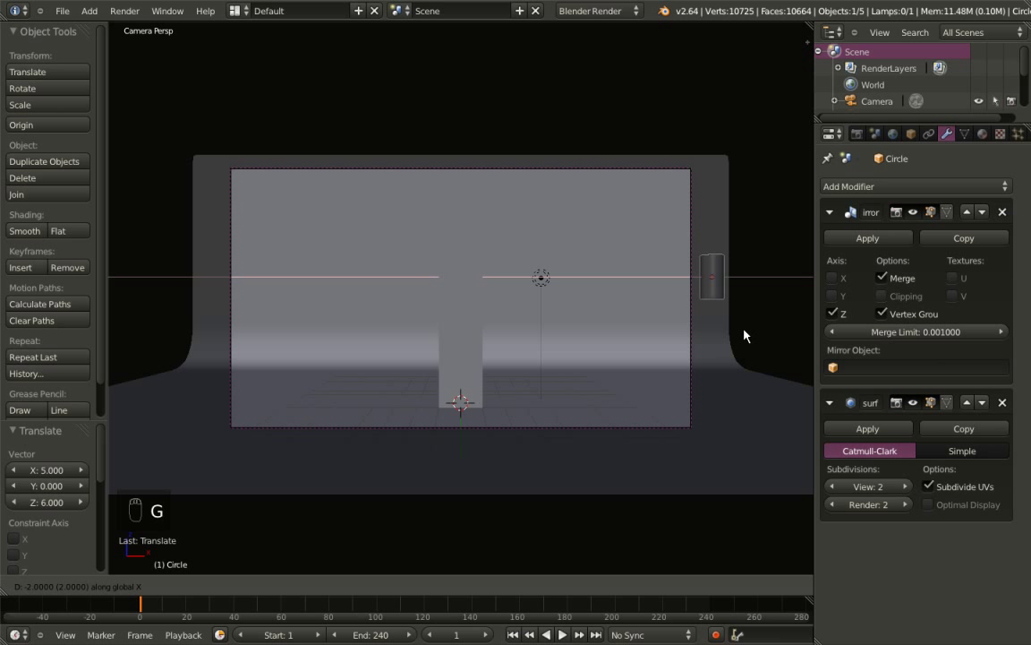
pyautogui.click(744, 336)
pyautogui.scroll(1, 627, 344)
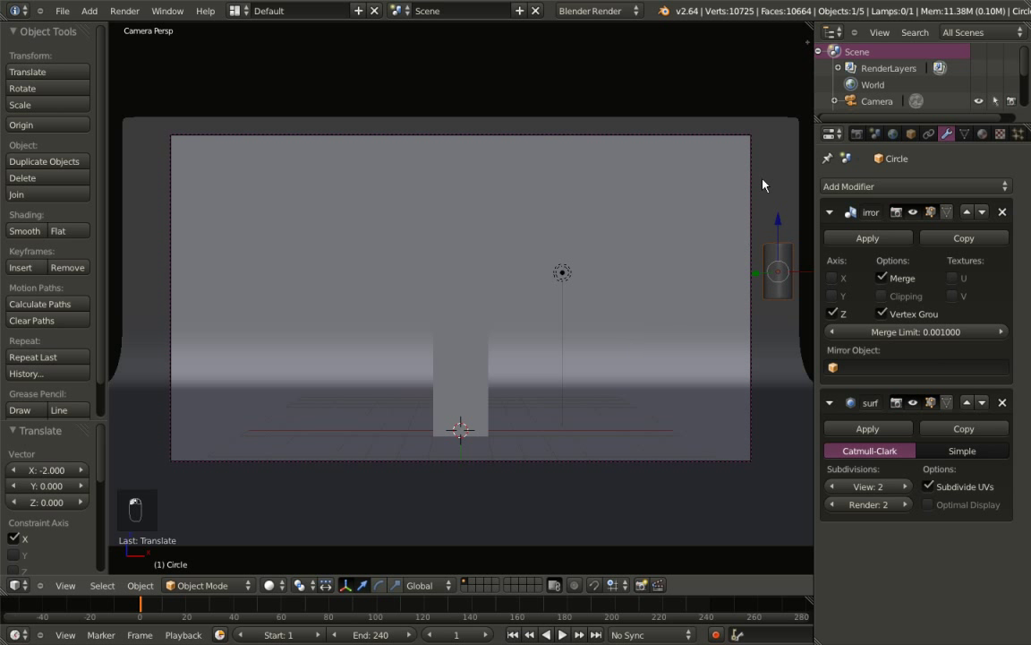
# Select the camera and set its Y location to -25
pyautogui.rightClick(750, 146)
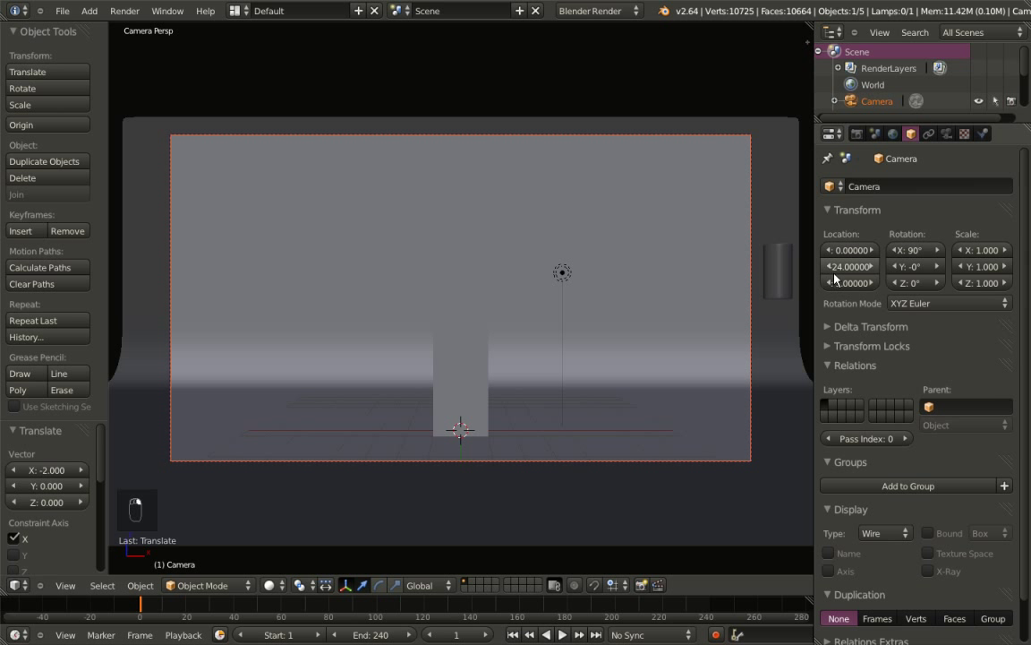
pyautogui.click(847, 271)
pyautogui.moveTo(867, 269); pyautogui.dragTo(829, 278)
pyautogui.write('25')
pyautogui.press('Return')
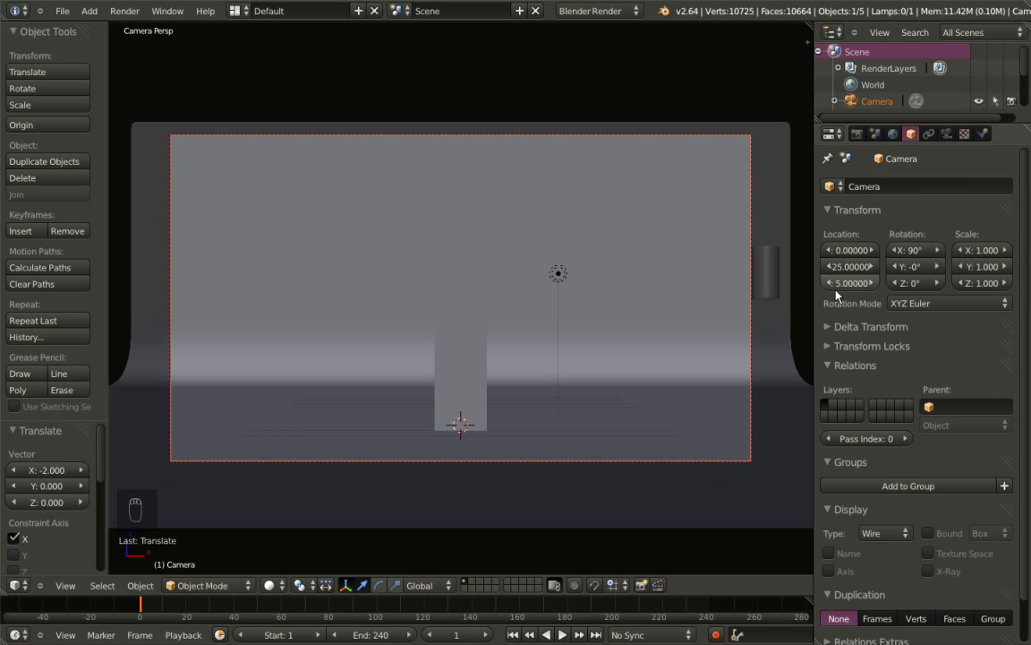
# Try a camera Z location of 6 and settle on 5.5
pyautogui.click(852, 283)
pyautogui.write('6')
pyautogui.press('Return')
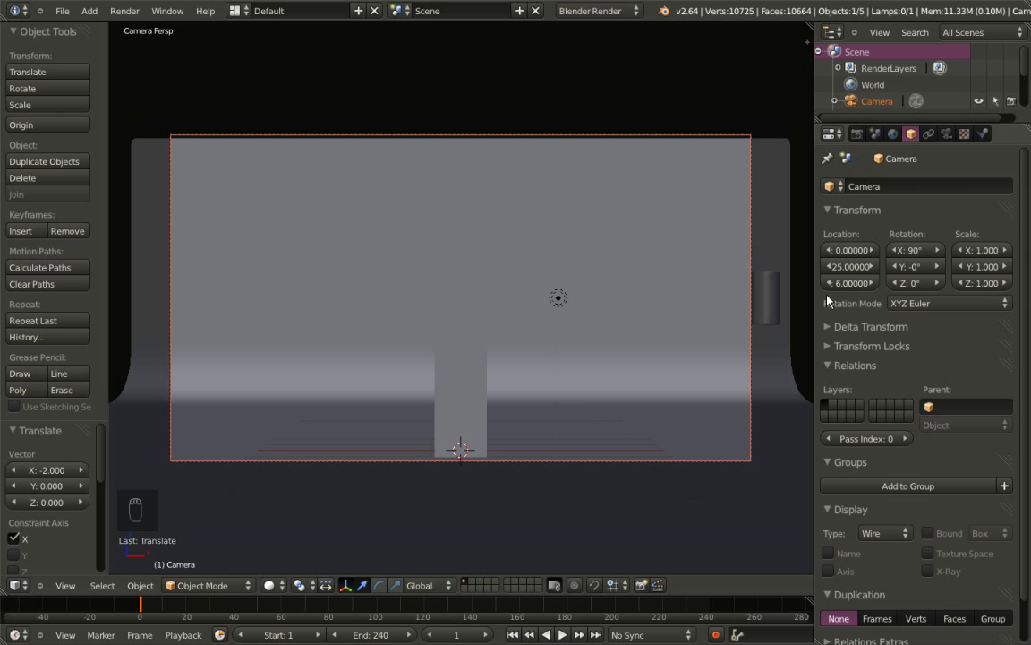
pyautogui.click(839, 283)
pyautogui.write('5.5')
pyautogui.press('Return')
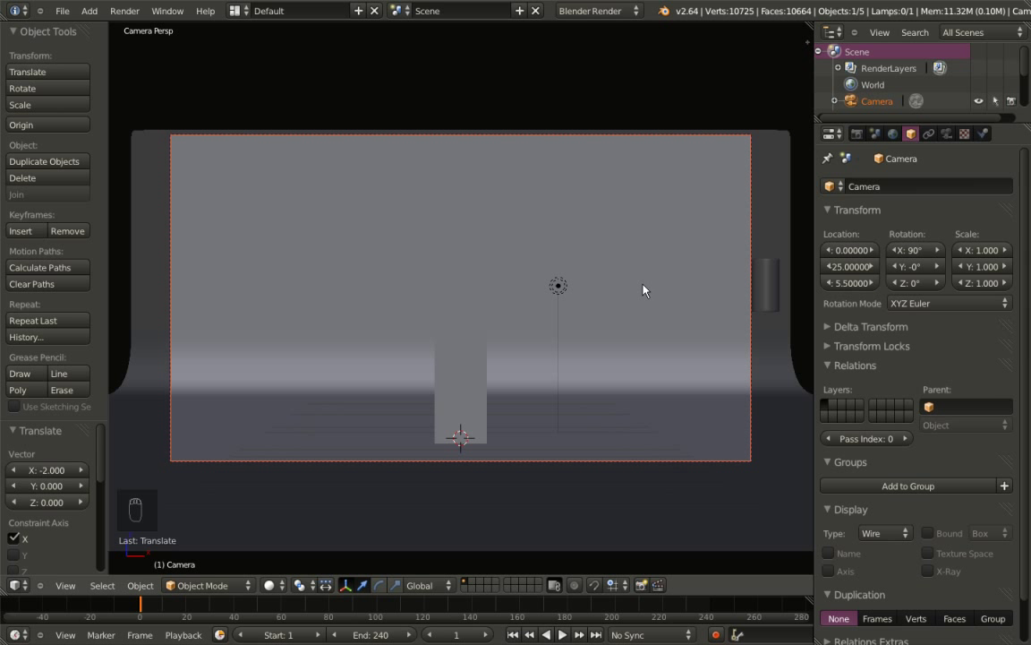
# Enable Dynamic Paint physics on the column and add a canvas to it
pyautogui.moveTo(555, 213); pyautogui.dragTo(582, 286, button='middle')
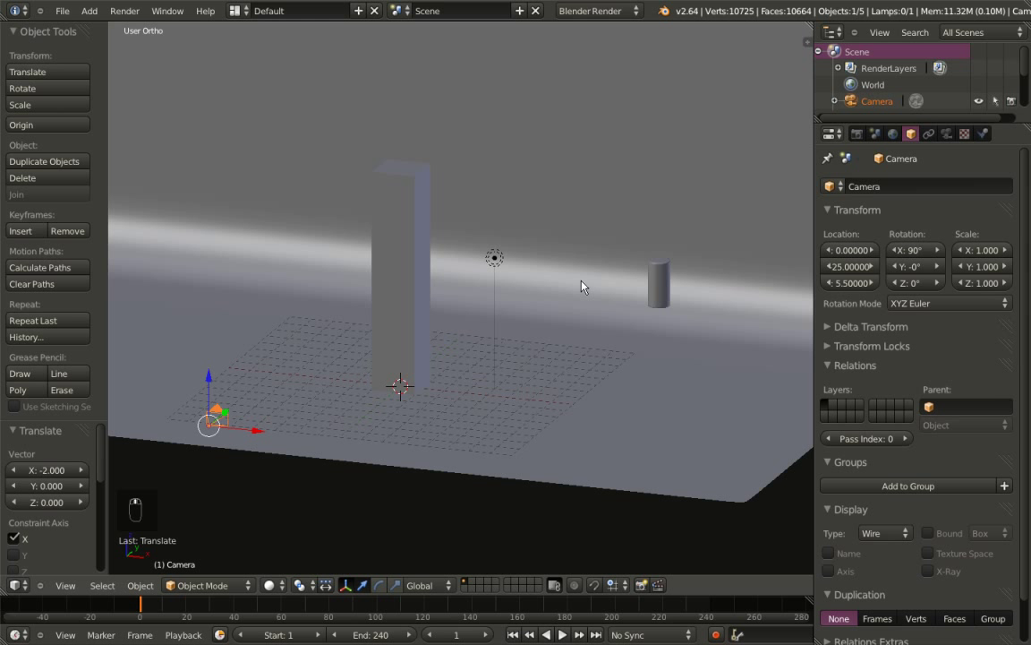
pyautogui.rightClick(411, 186)
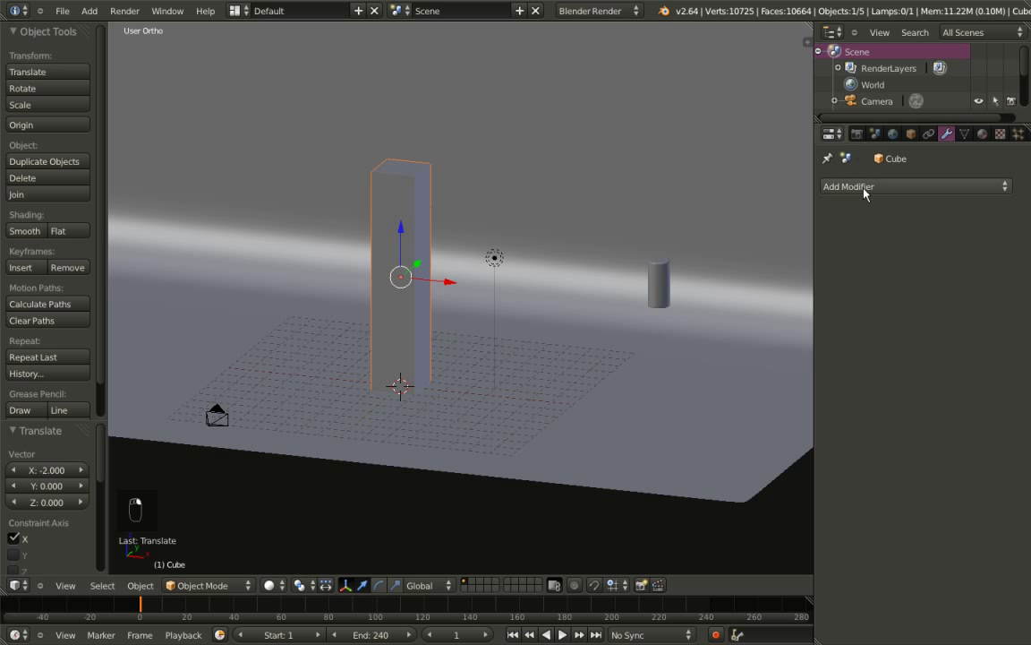
pyautogui.click(1017, 134)
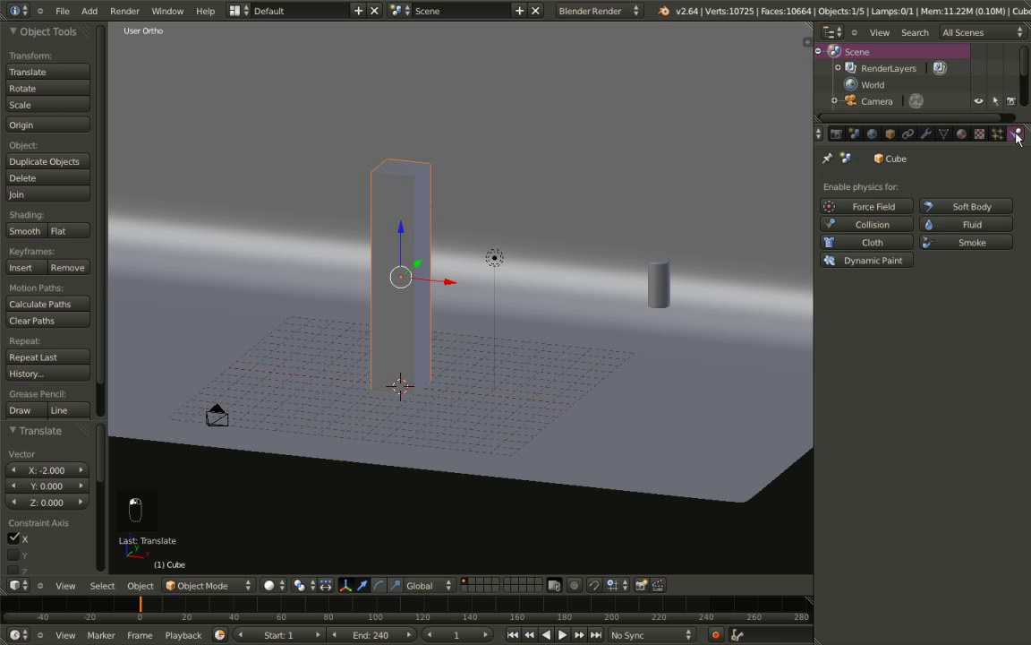
pyautogui.click(878, 260)
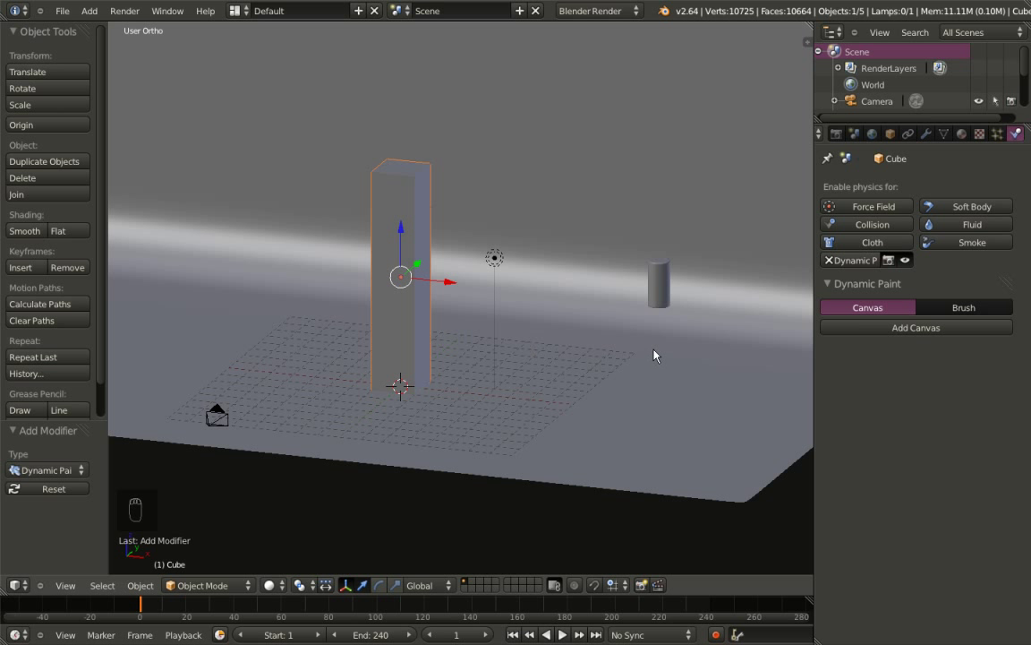
pyautogui.click(919, 328)
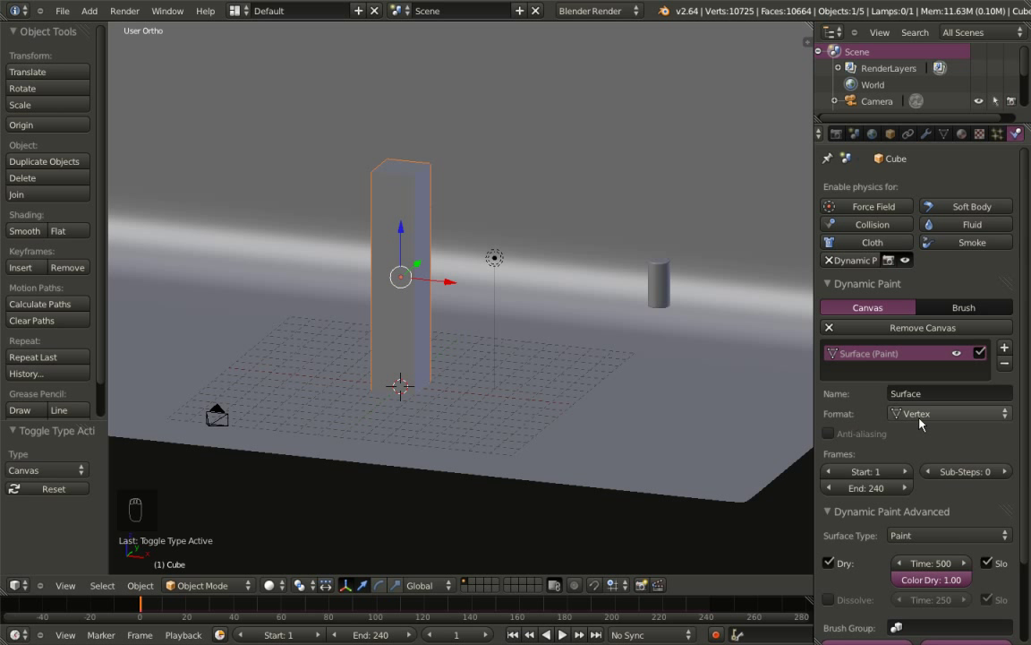
# Set the surface type of the column's Dynamic Paint canvas to Waves
pyautogui.scroll(-2, 895, 430)
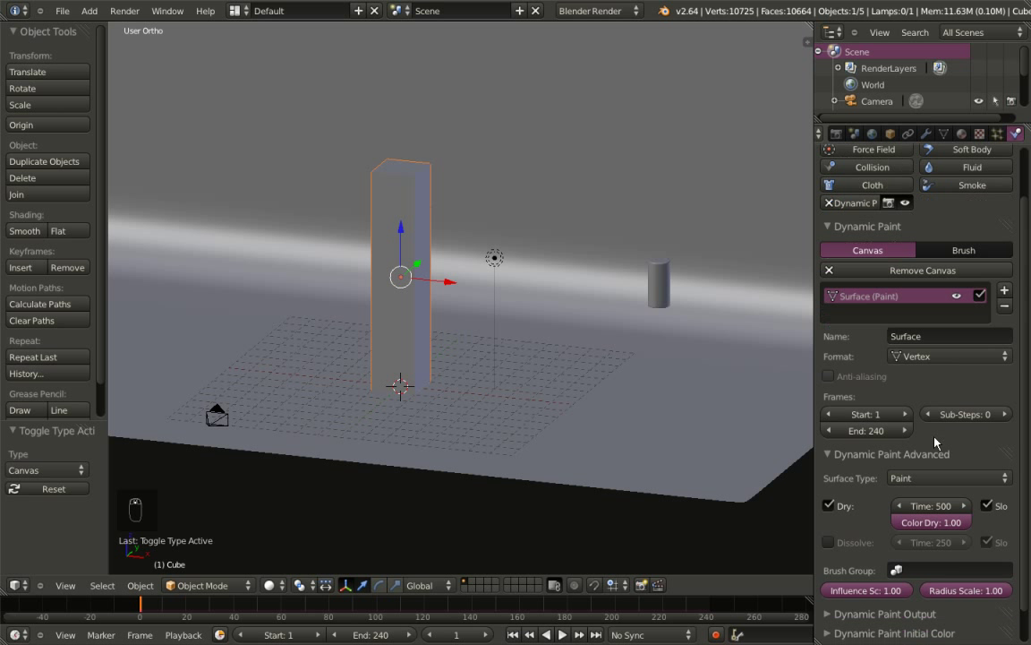
pyautogui.click(958, 477)
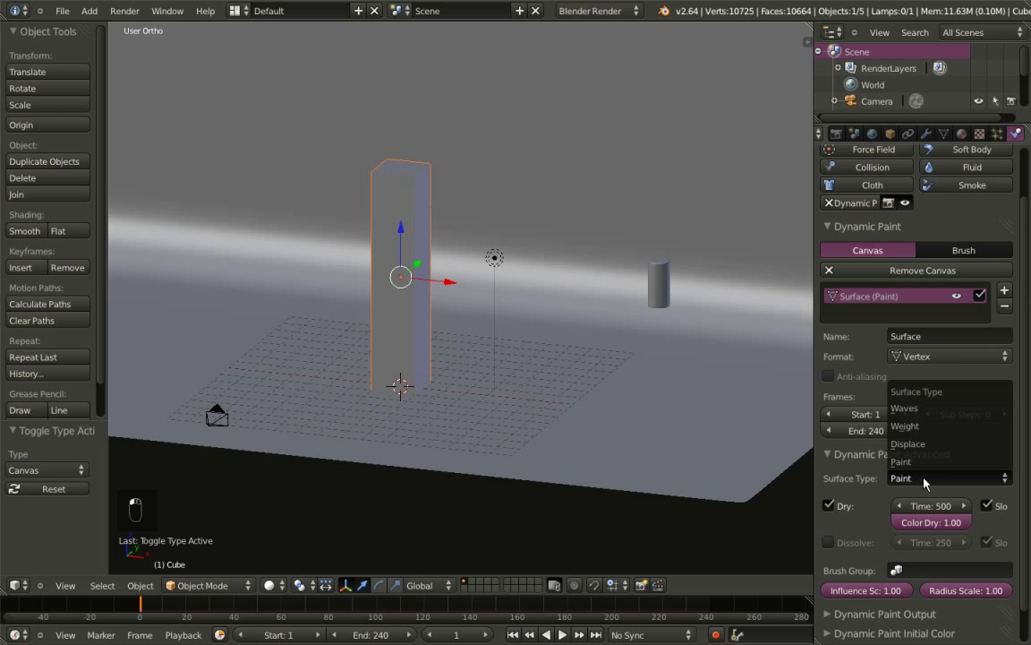
pyautogui.click(908, 409)
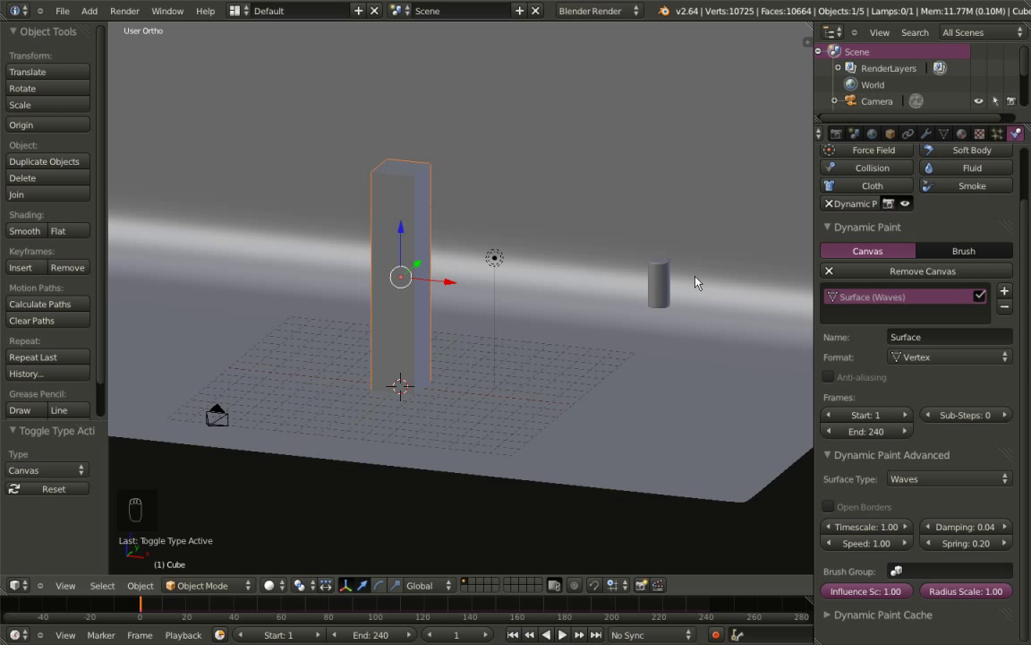
# Enable Dynamic Paint physics on the cylinder and add it as a brush
pyautogui.rightClick(660, 283)
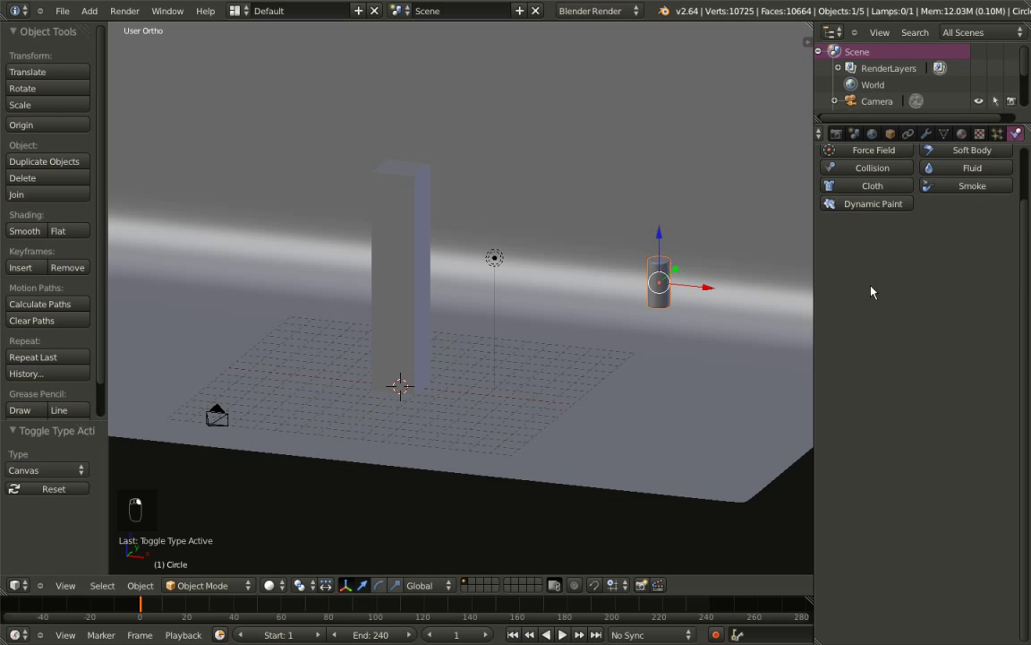
pyautogui.click(833, 204)
pyautogui.click(963, 251)
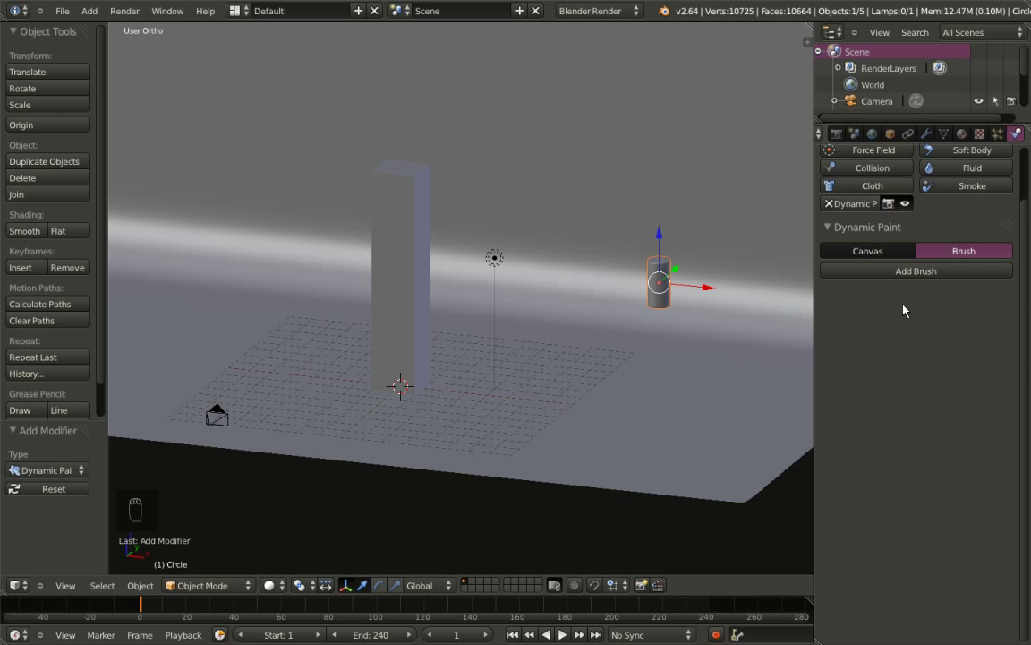
pyautogui.click(899, 271)
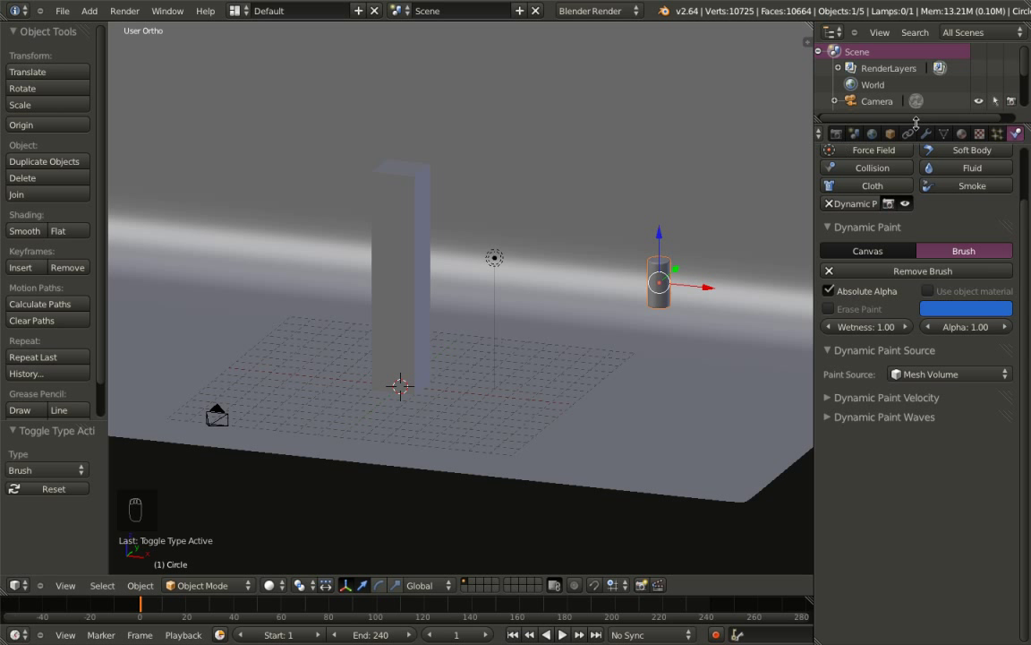
# Give the cylinder a new material with specular intensity 0 and a light green diffuse color
pyautogui.click(962, 133)
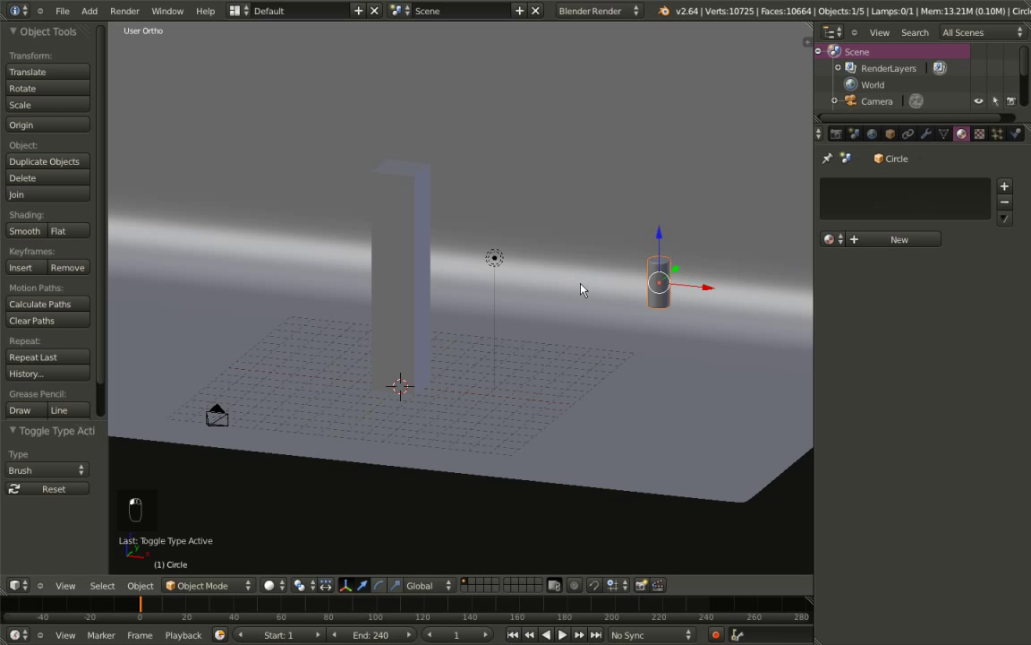
pyautogui.click(896, 240)
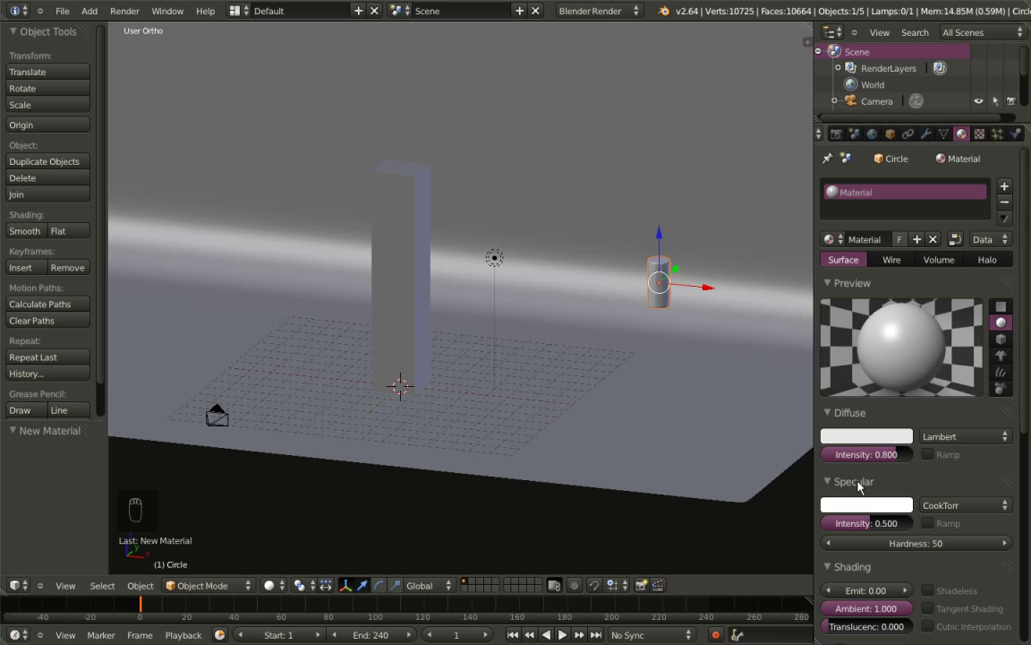
pyautogui.moveTo(870, 526); pyautogui.dragTo(817, 524)
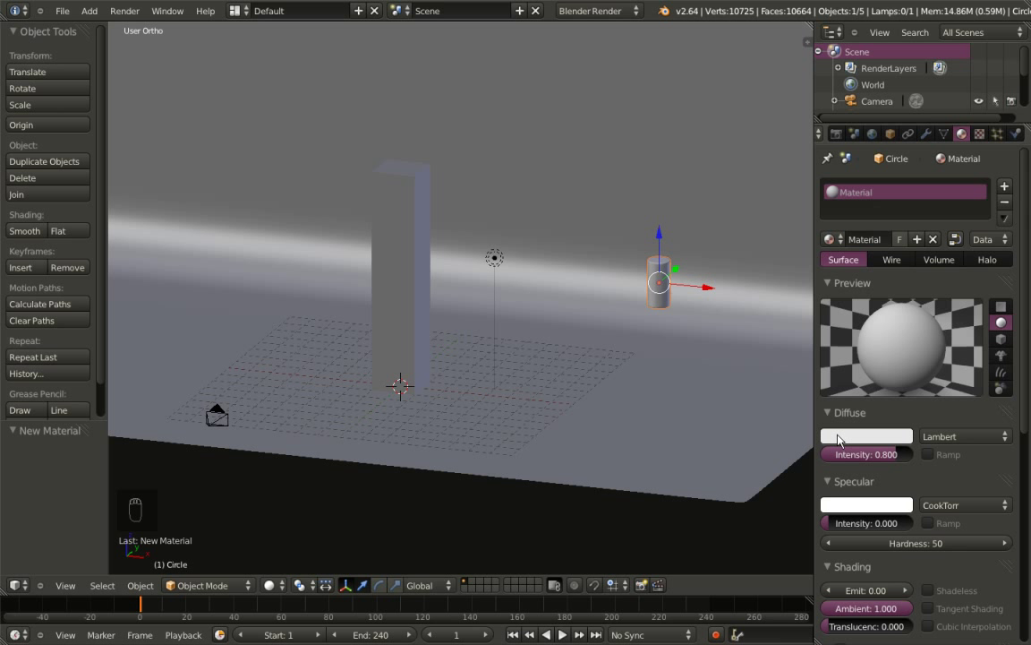
pyautogui.click(847, 436)
pyautogui.click(799, 288)
pyautogui.moveTo(800, 288); pyautogui.dragTo(794, 289)
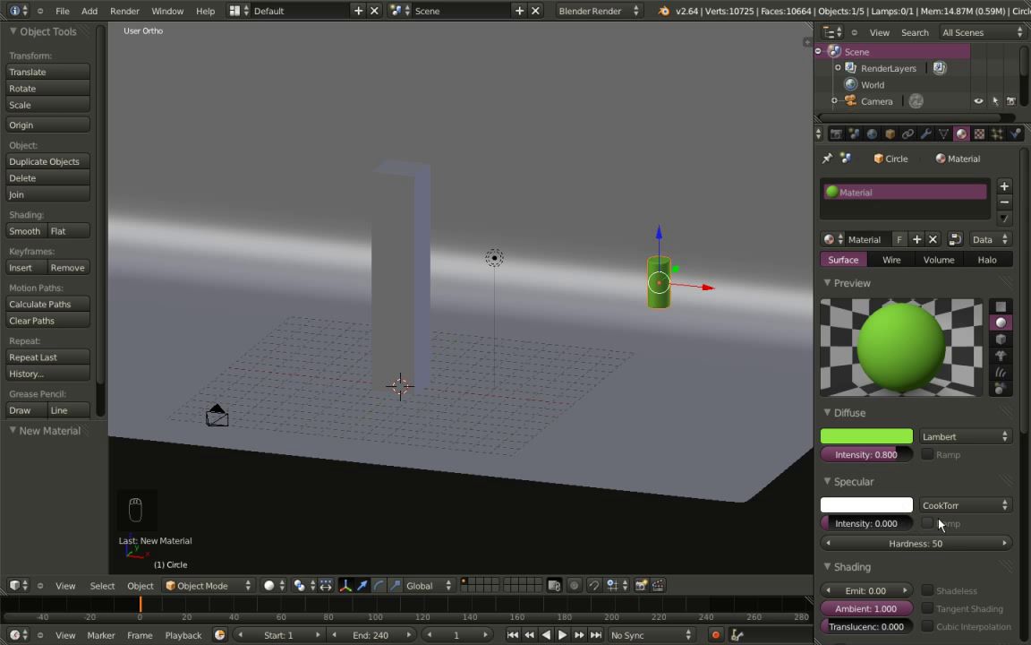
# Collapse the material's shading and transparency settings, then enable Mirror with a reflectivity of 0.3
pyautogui.scroll(-5, 940, 523)
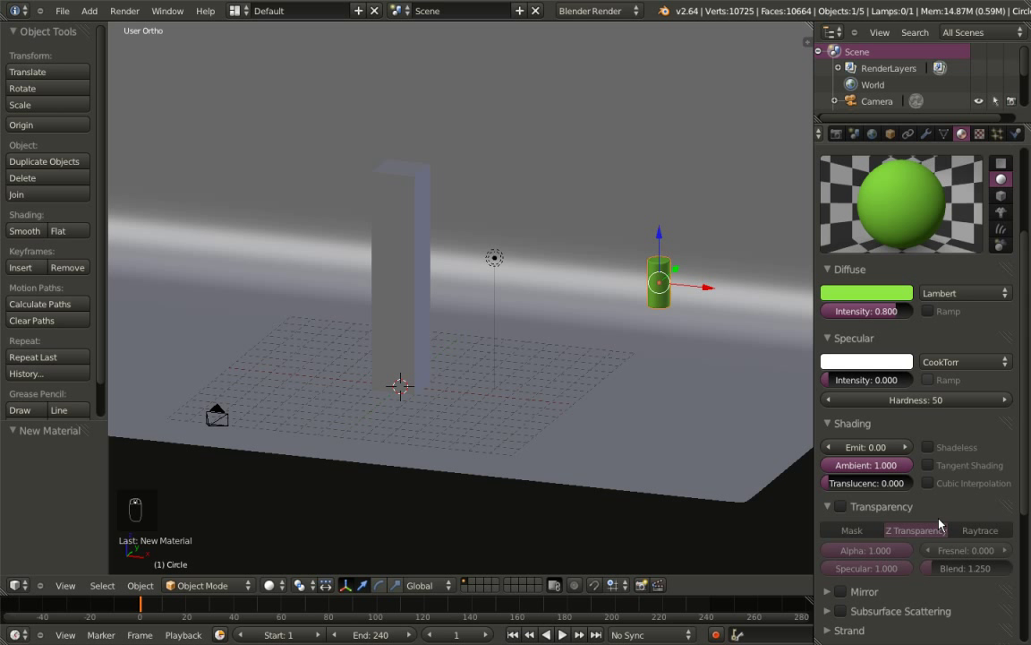
pyautogui.click(829, 428)
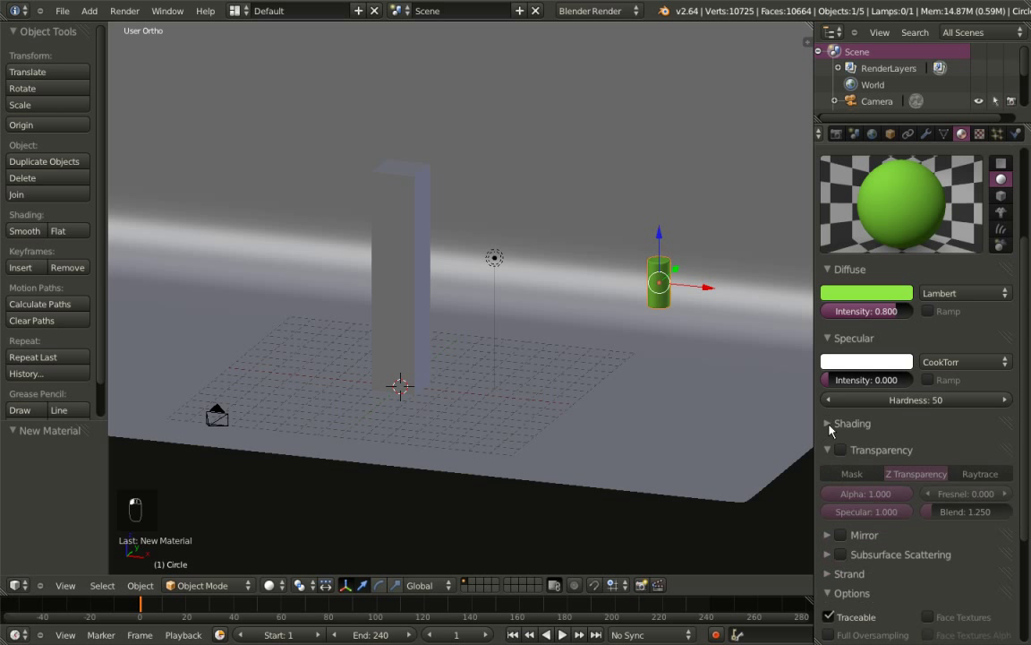
pyautogui.click(828, 443)
pyautogui.click(829, 463)
pyautogui.click(840, 461)
pyautogui.click(871, 486)
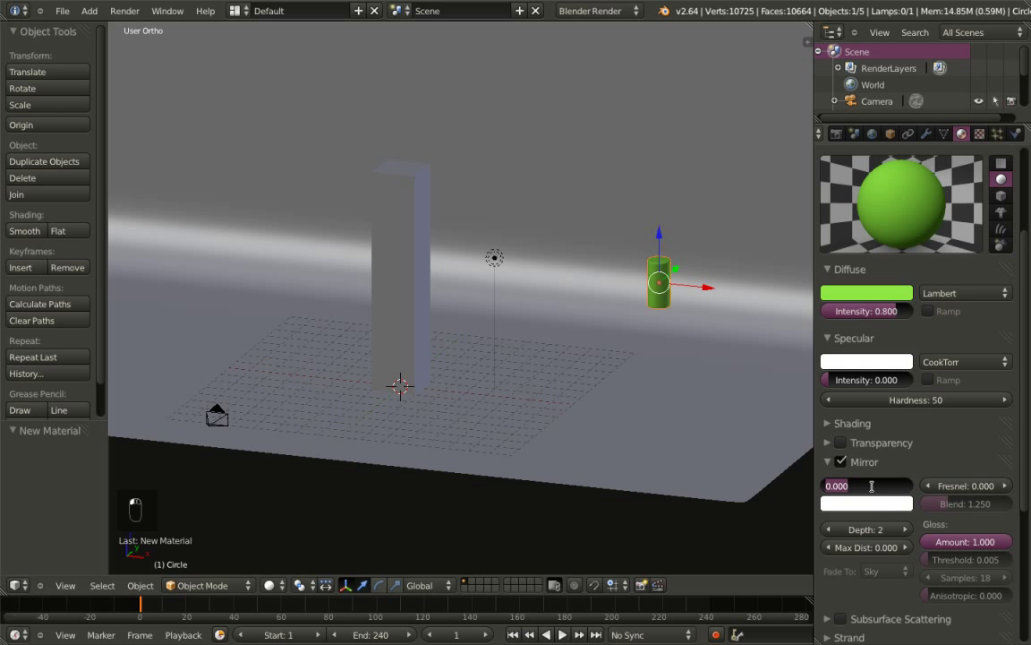
pyautogui.write('0.3')
pyautogui.press('Return')
# Darken the material's mirror color to mid grey and set the mirror Fresnel to 1.450
pyautogui.click(871, 504)
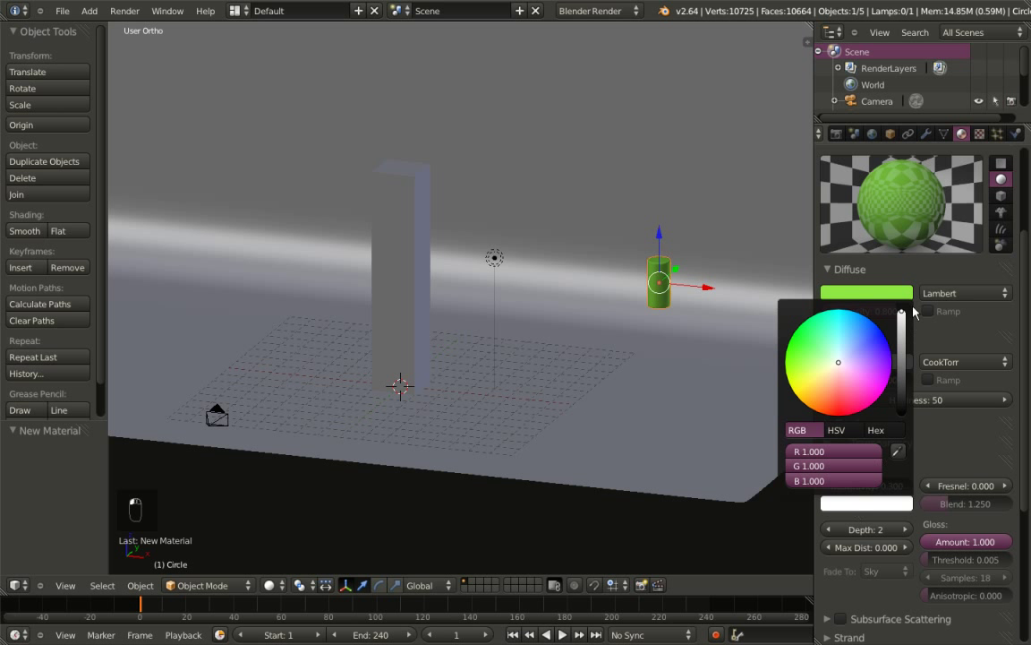
pyautogui.moveTo(902, 315); pyautogui.dragTo(905, 370)
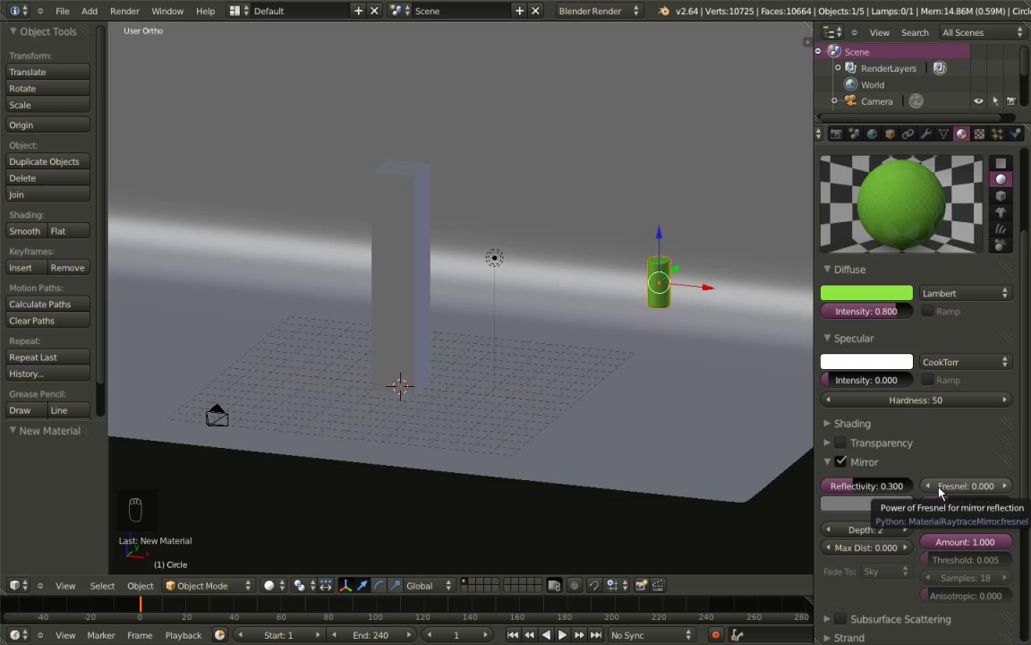
pyautogui.moveTo(951, 491)
pyautogui.mouseDown()
pyautogui.moveTo(981, 490)
pyautogui.moveTo(951, 491)
pyautogui.mouseUp()
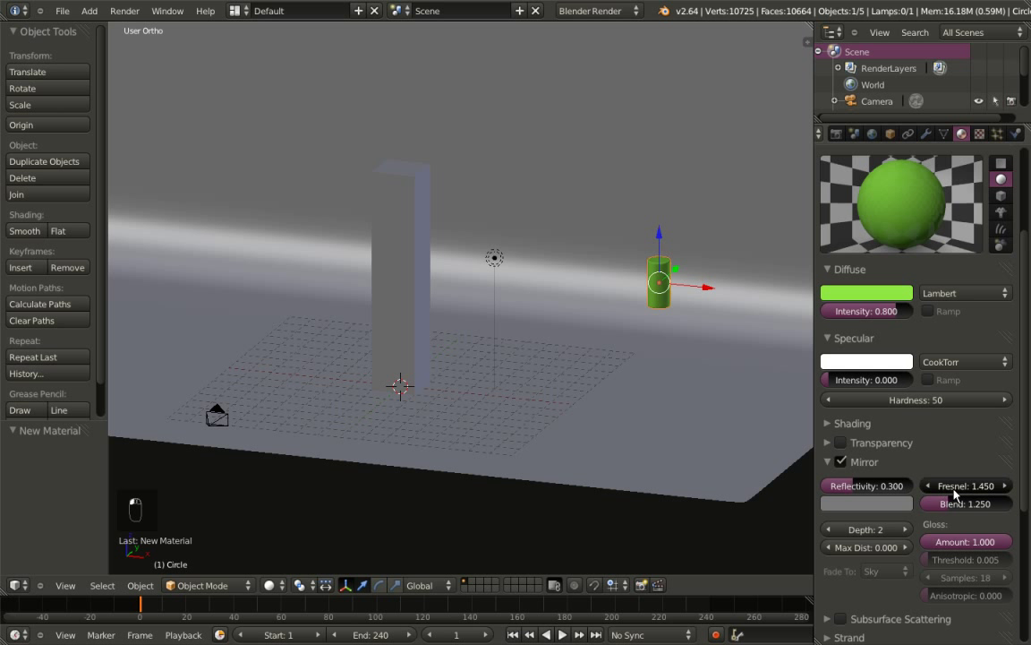
# Assign the cylinder's existing green material to the column
pyautogui.scroll(1, 903, 452)
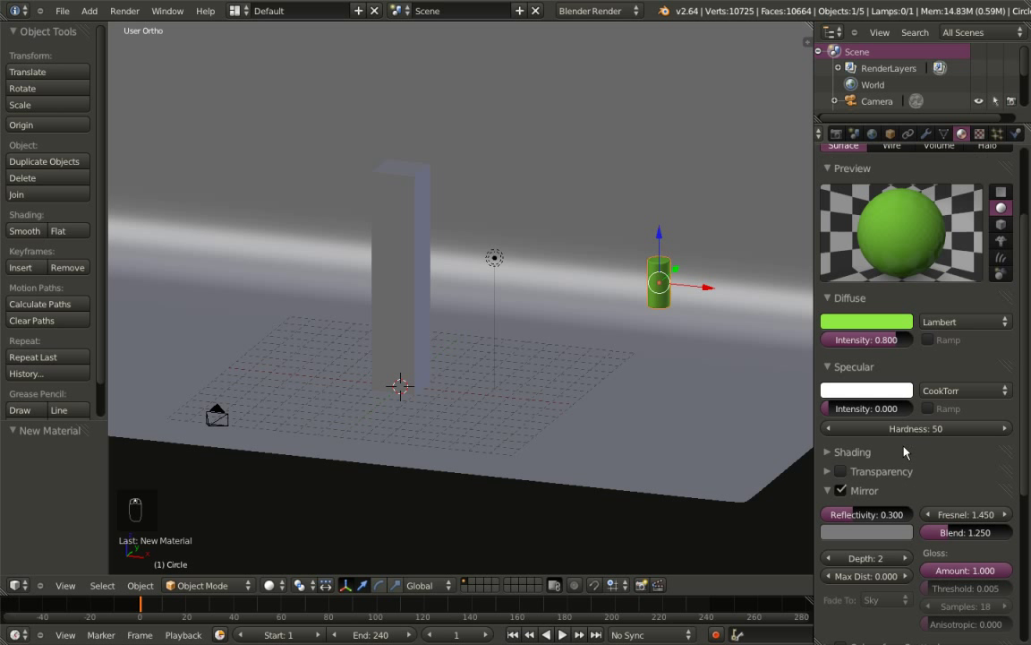
pyautogui.scroll(4, 909, 450)
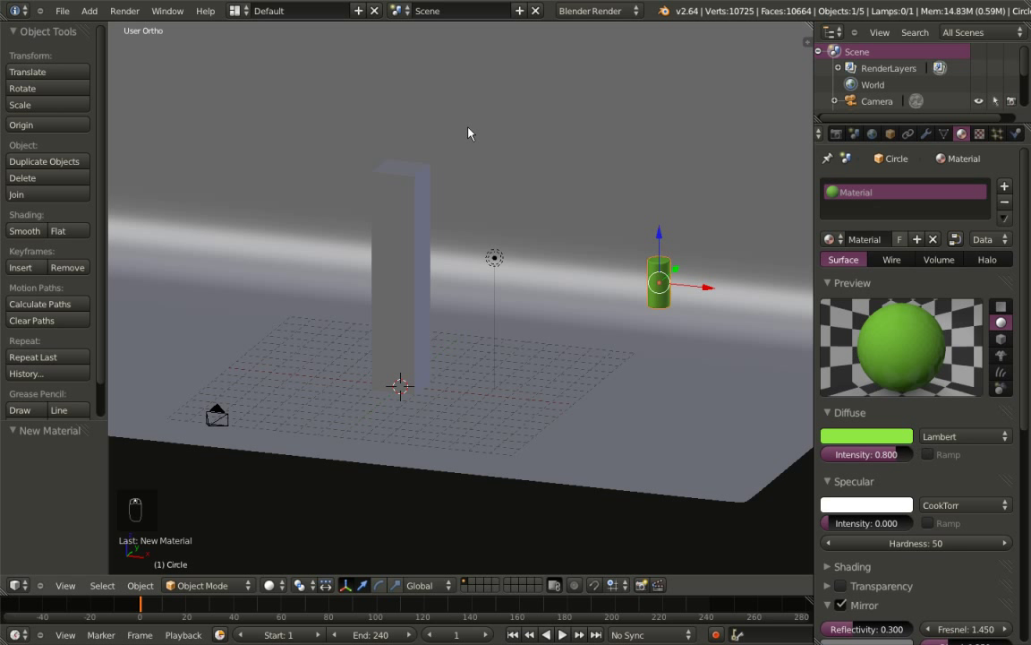
pyautogui.rightClick(412, 212)
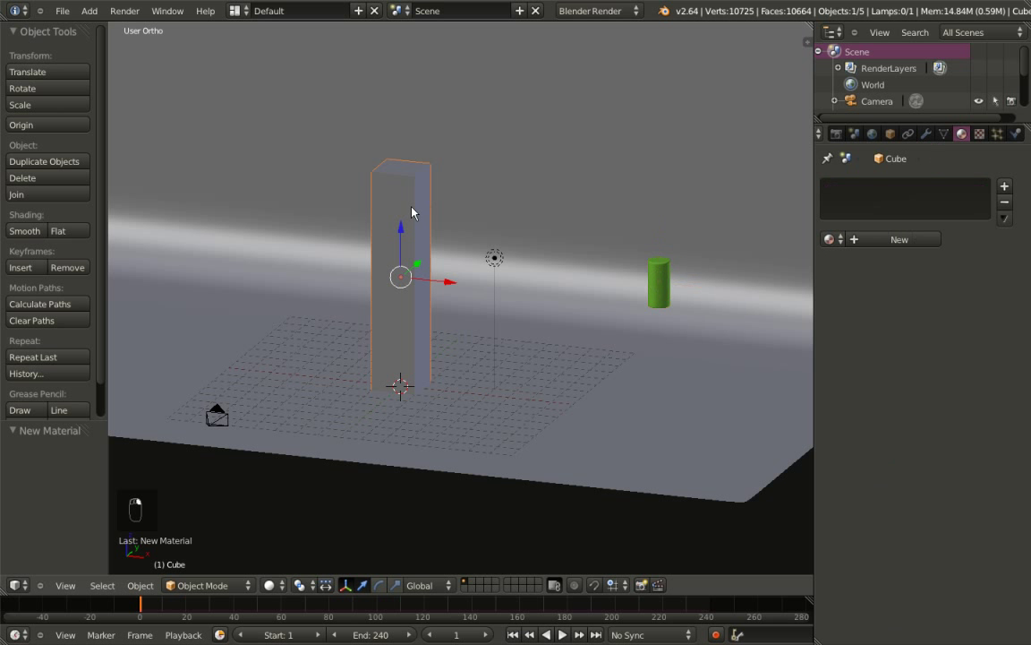
pyautogui.click(830, 239)
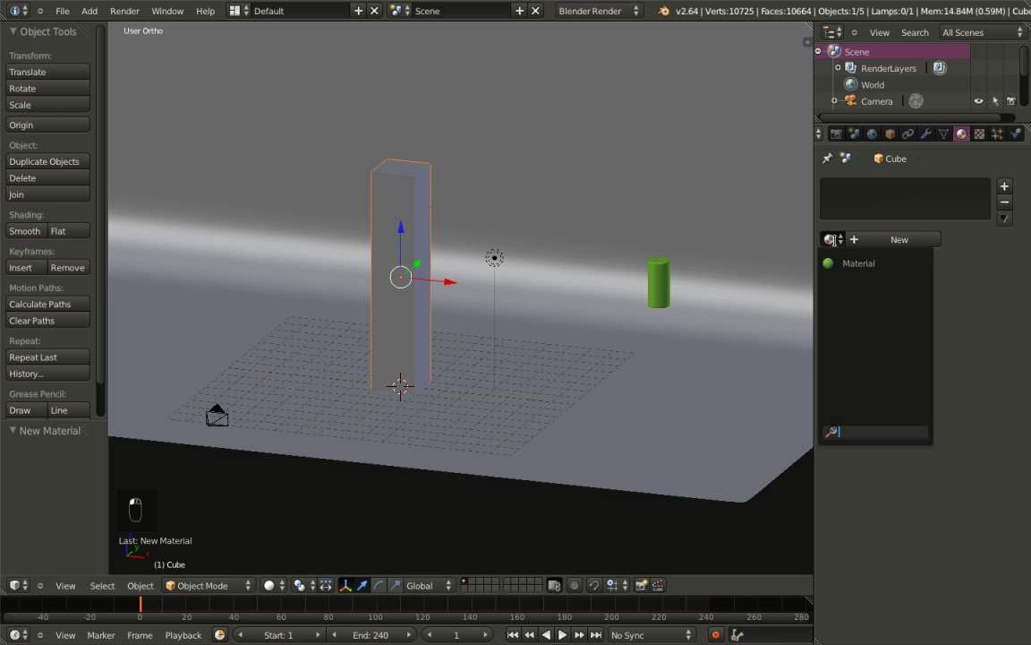
pyautogui.click(841, 262)
pyautogui.keyDown('shift'); pyautogui.moveTo(513, 267); pyautogui.dragTo(633, 295, button='middle'); pyautogui.keyUp('shift')
pyautogui.scroll(2, 583, 307)
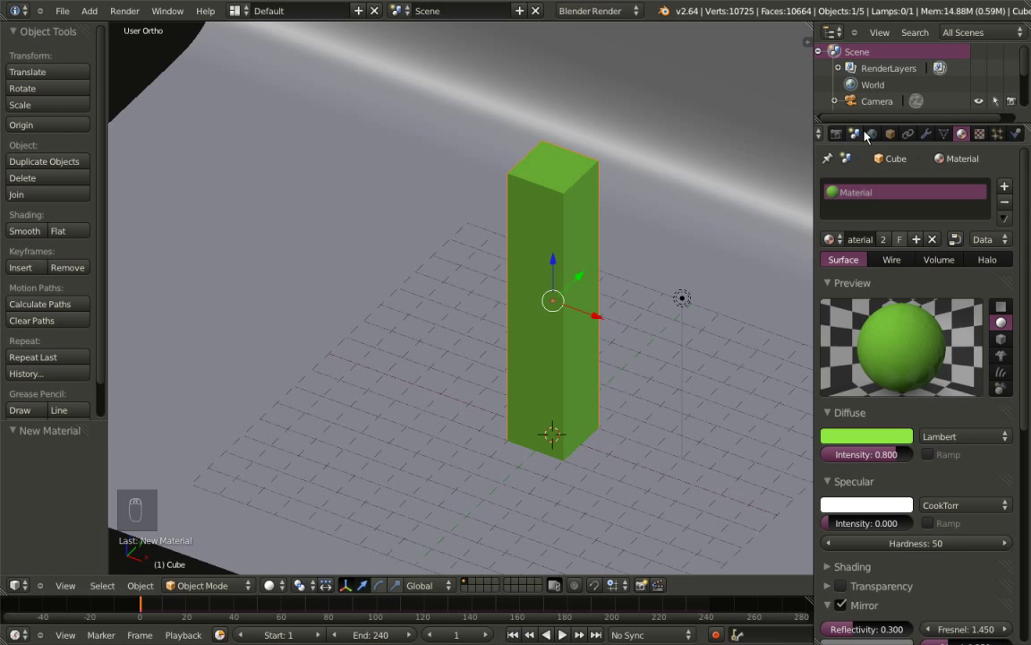
# Add a Subdivision Surface modifier to the column with 2 view and 3 render subdivisions, and shade the column smooth
pyautogui.click(926, 135)
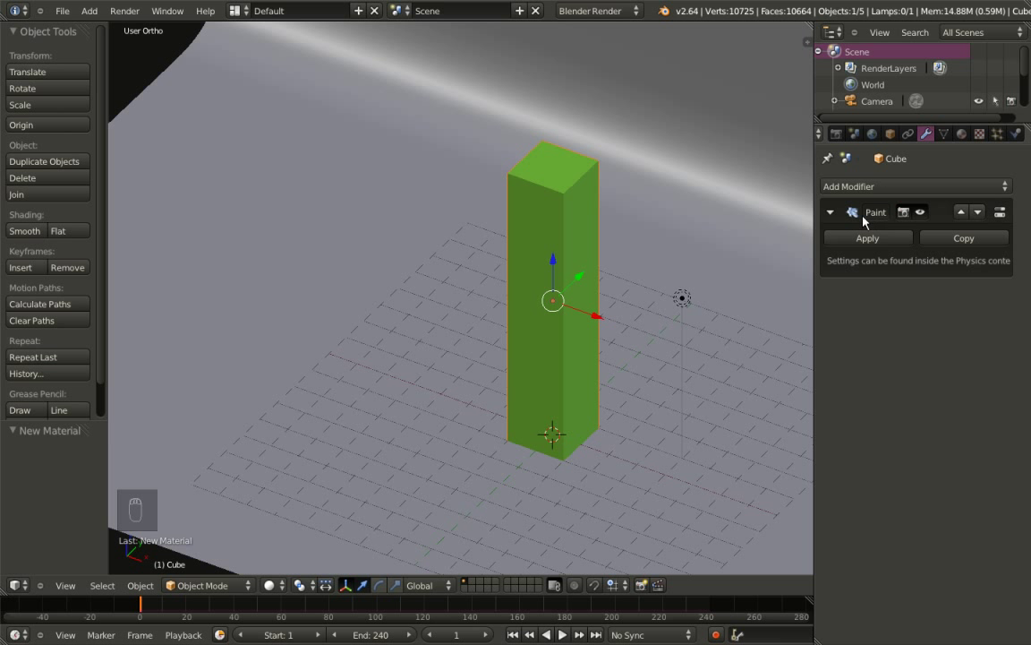
pyautogui.click(937, 189)
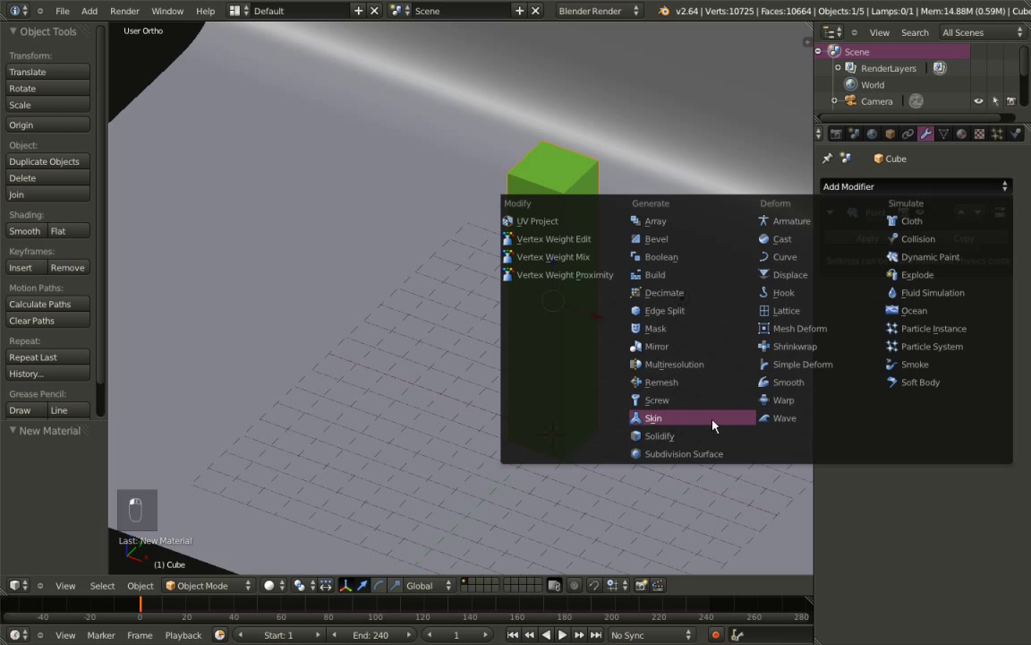
pyautogui.click(707, 454)
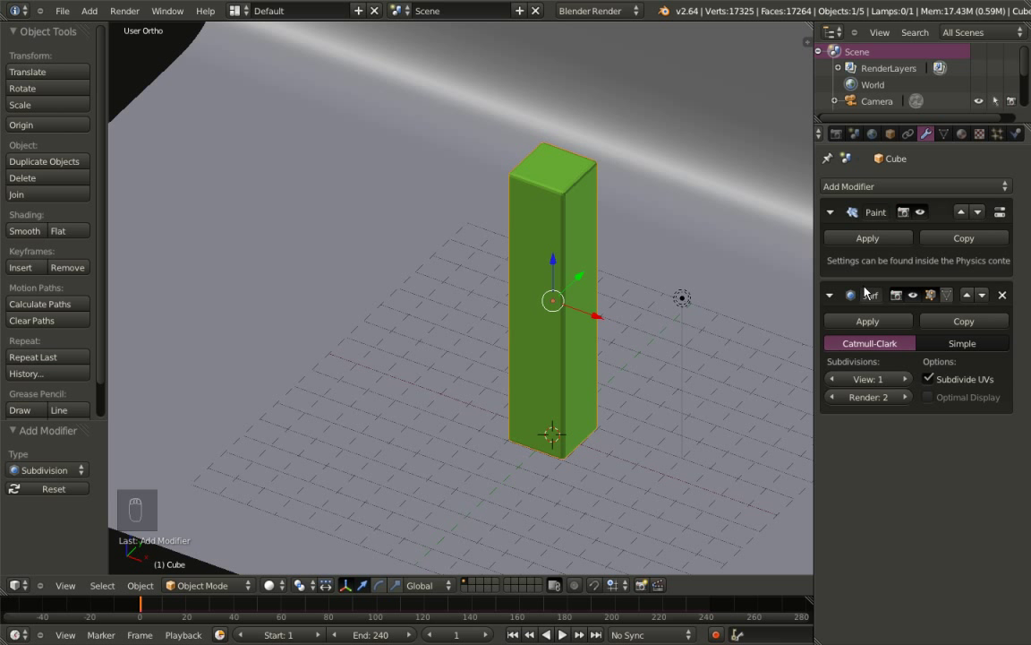
pyautogui.click(908, 379)
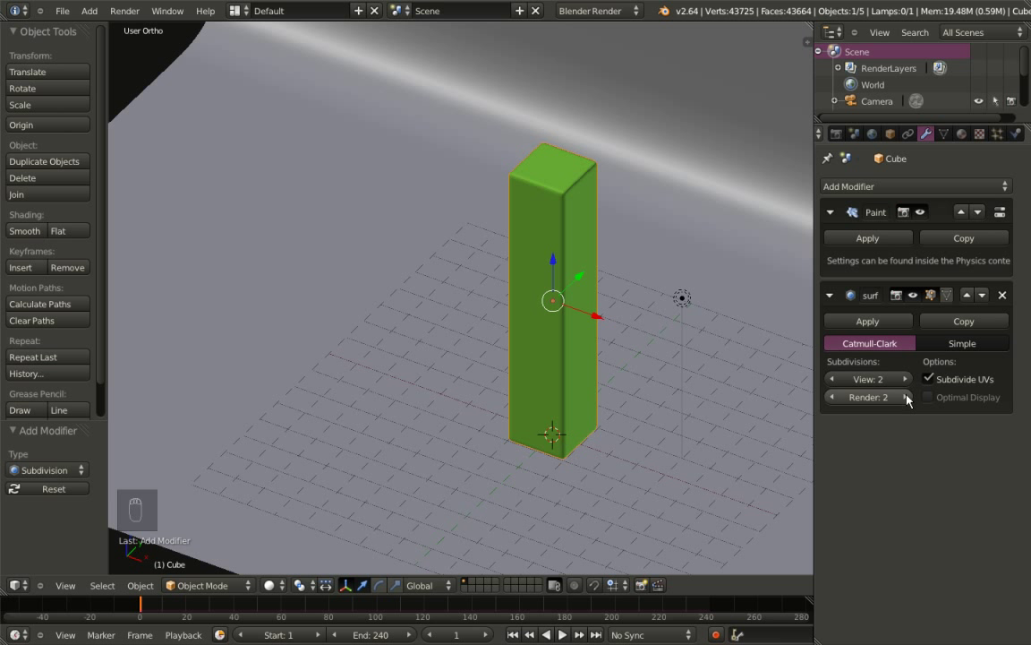
pyautogui.click(908, 396)
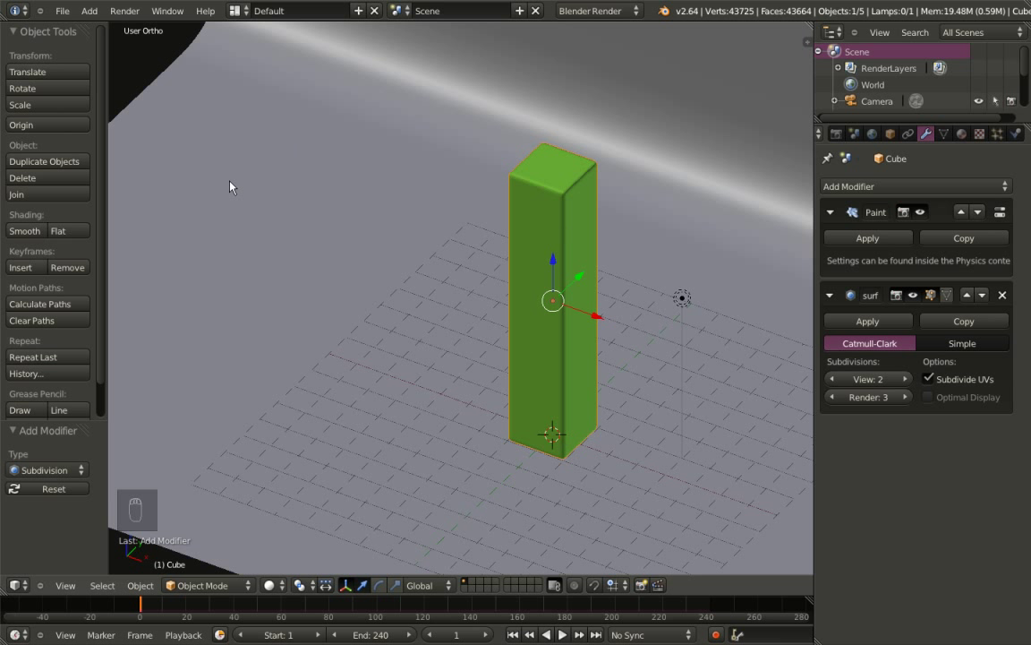
pyautogui.click(24, 231)
pyautogui.scroll(2, 350, 221)
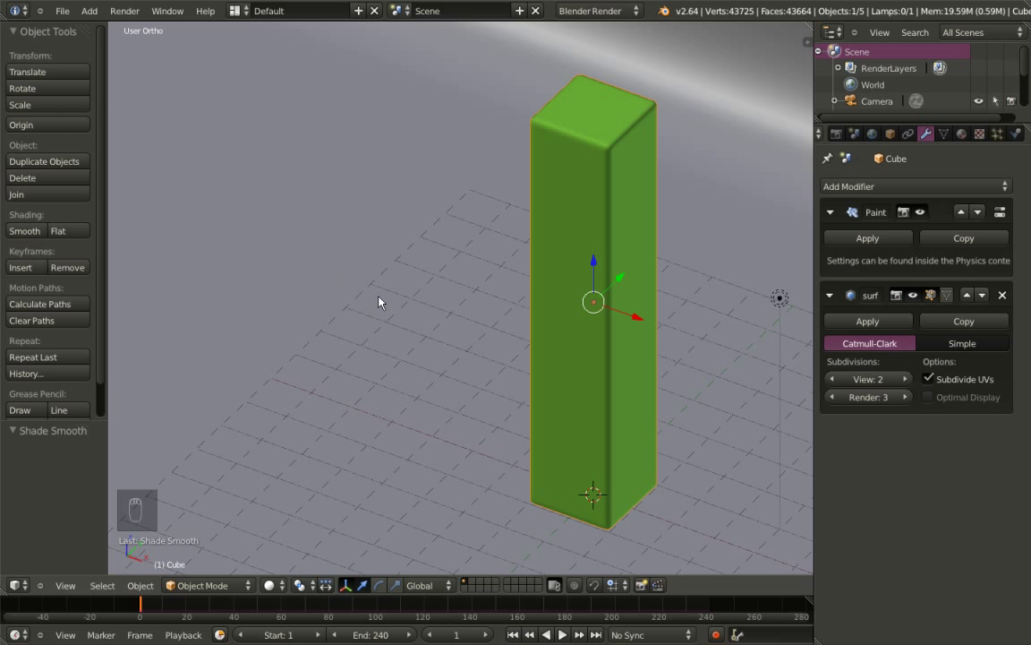
# Lower the cylinder 2 units along Z and insert a LocRot keyframe for it at frame 1
pyautogui.press('KP_0')
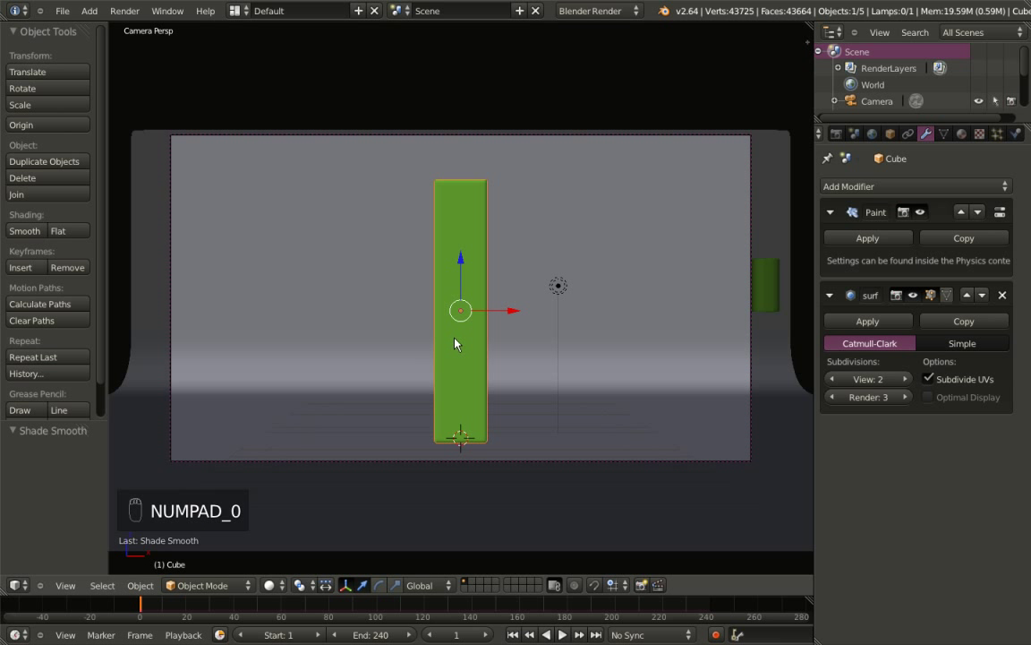
pyautogui.rightClick(766, 279)
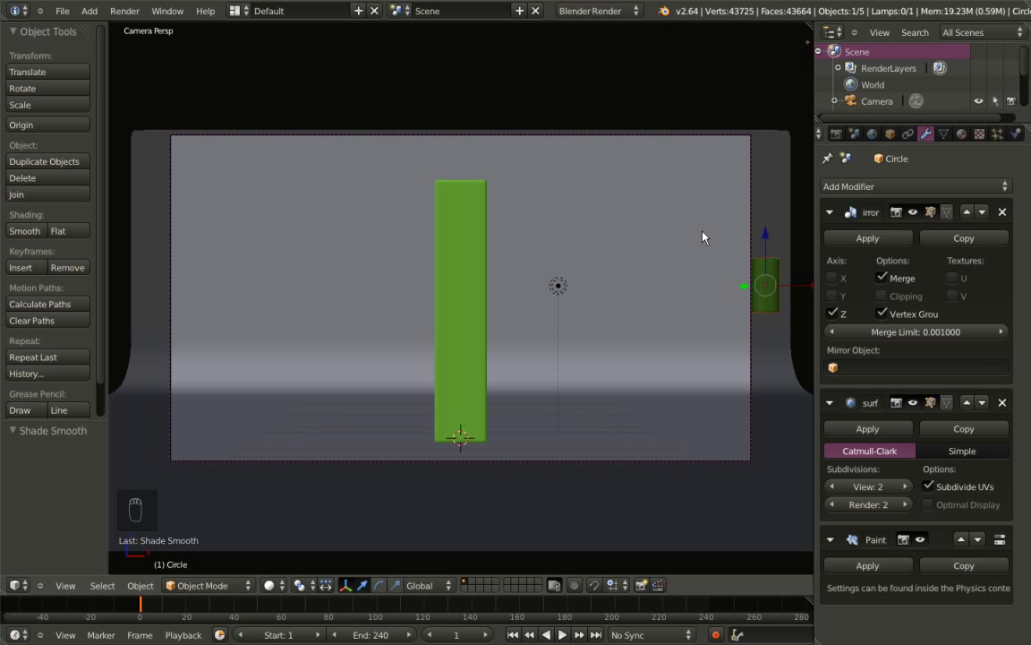
pyautogui.press('g')
pyautogui.press('z')
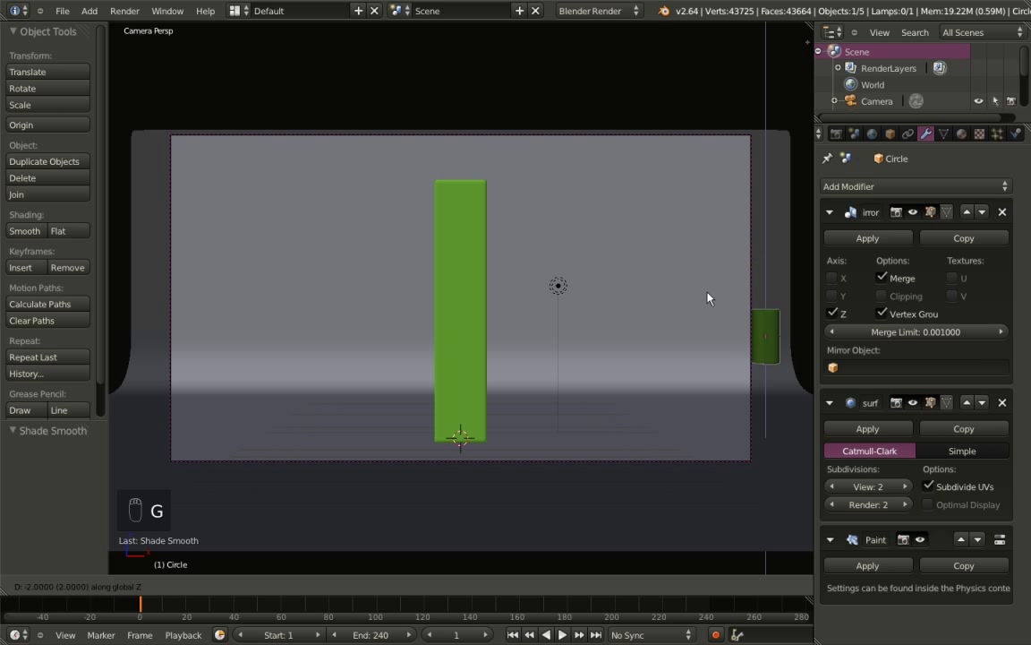
pyautogui.click(708, 297)
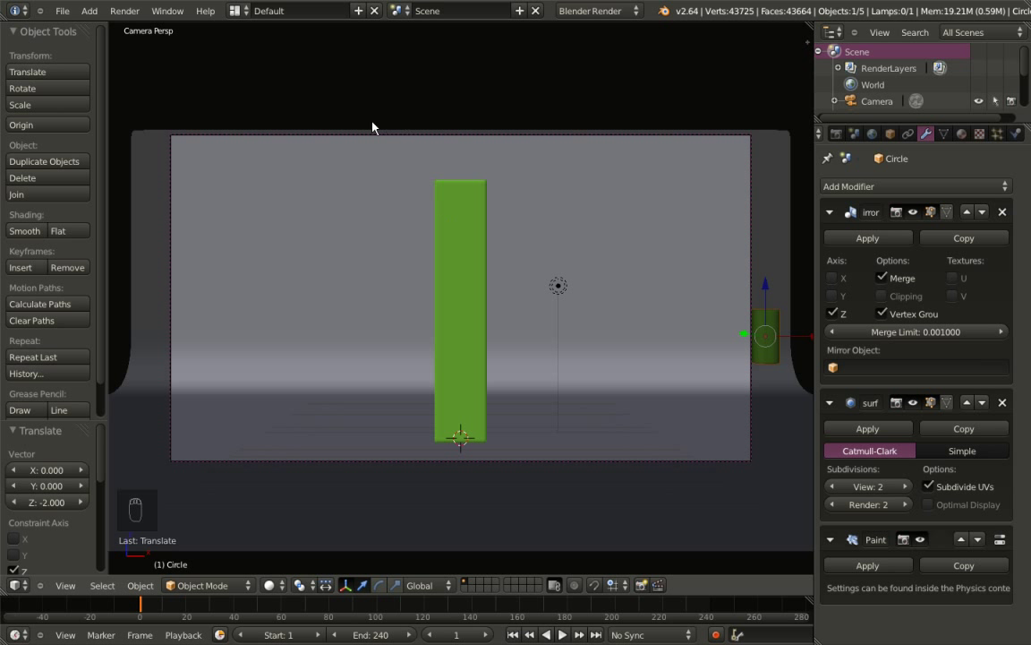
pyautogui.press('i')
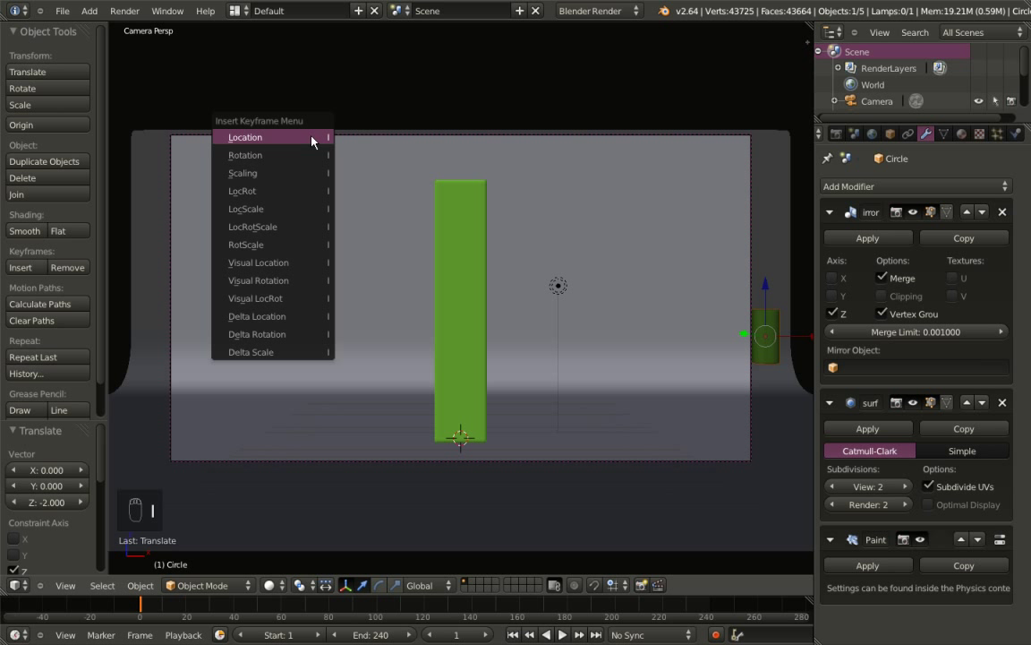
pyautogui.click(299, 193)
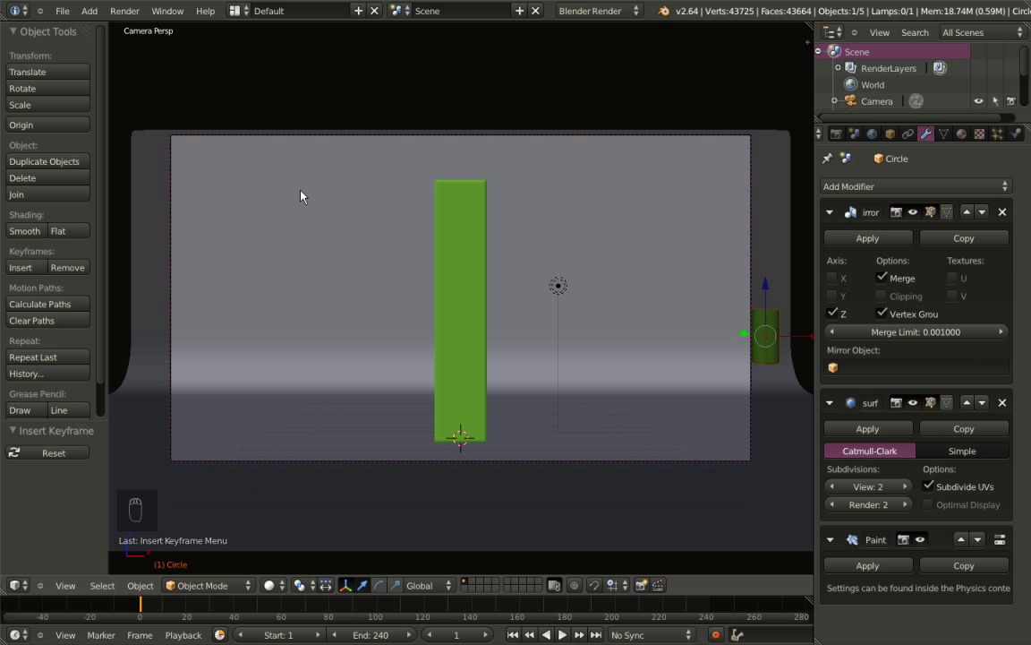
# Raise the cylinder 1 unit along Z and replace its location and rotation keyframe at frame 1
pyautogui.press('g')
pyautogui.press('z')
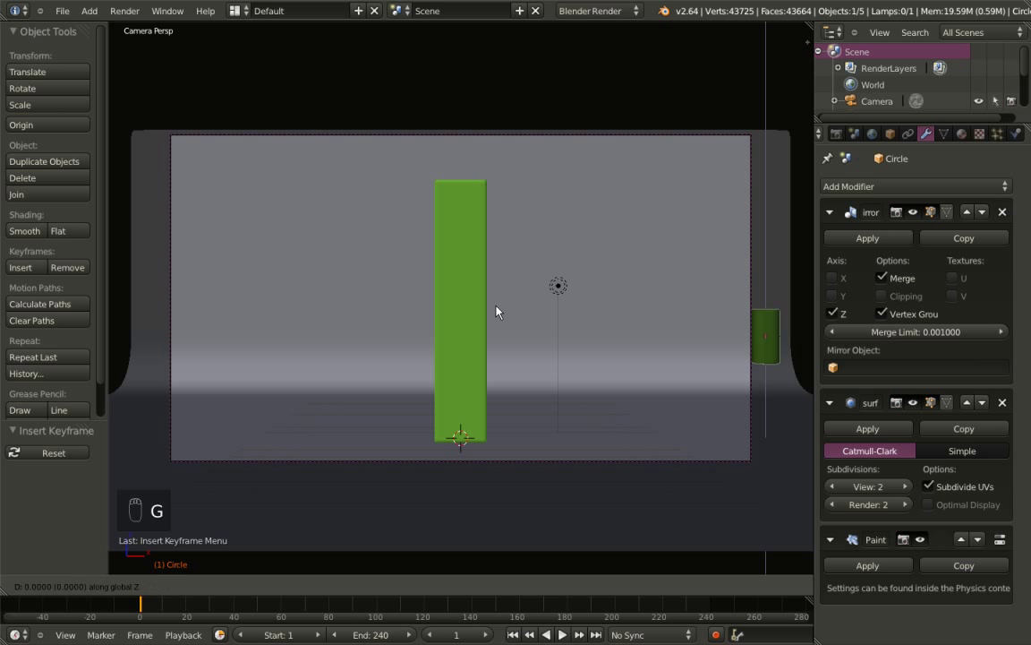
pyautogui.click(492, 281)
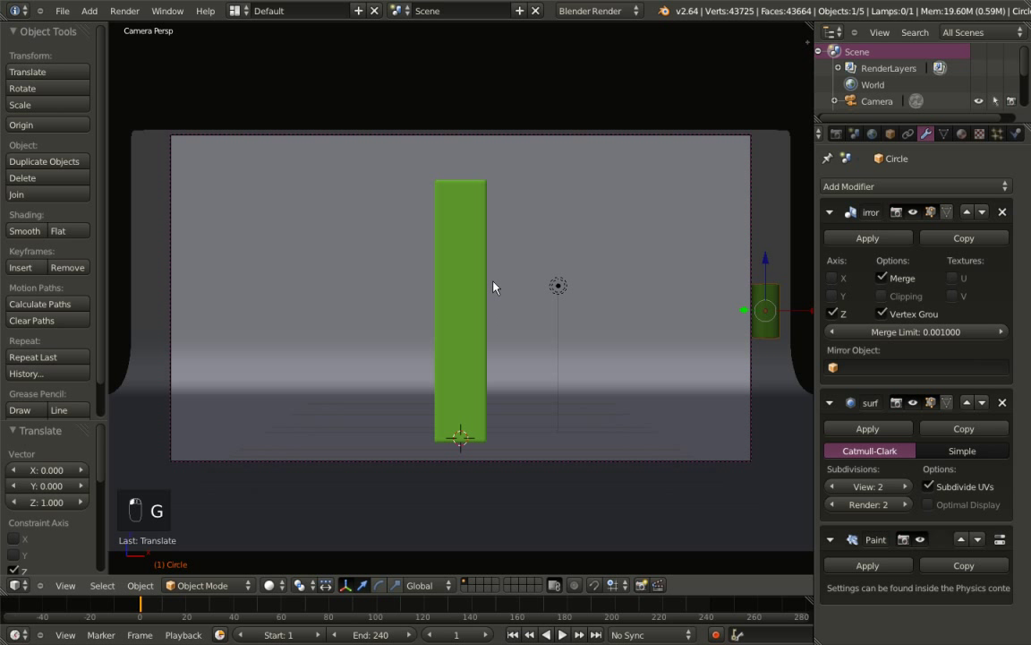
pyautogui.press('i')
pyautogui.click(493, 282)
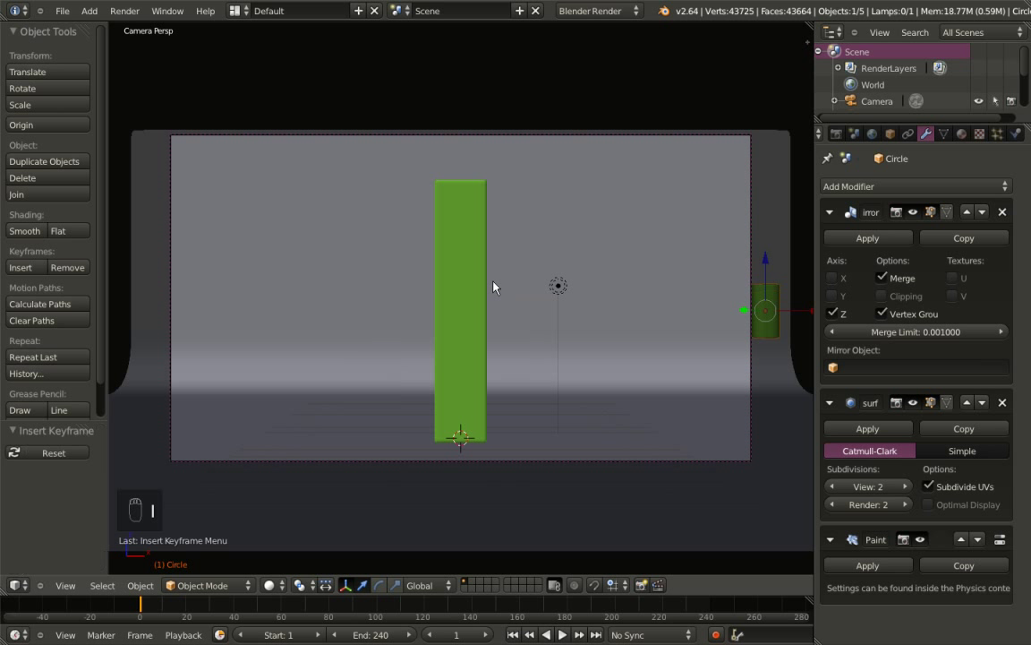
# Go to frame 45 and move the cylinder -18 units in X and -3 units in Z, past the column
pyautogui.click(144, 607)
pyautogui.moveTo(144, 607); pyautogui.dragTo(248, 607)
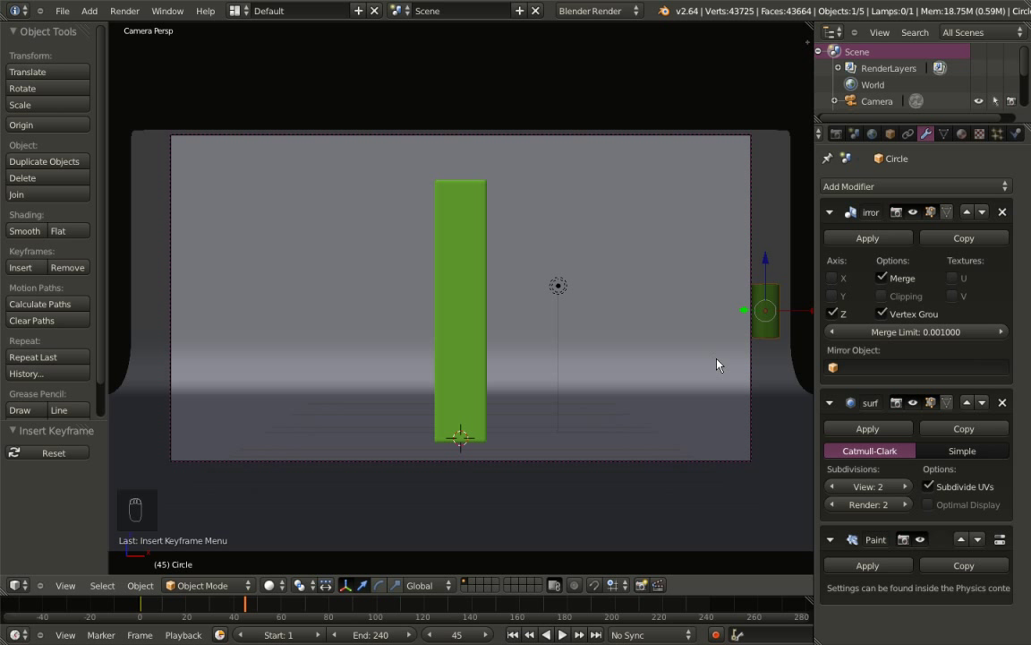
pyautogui.press('KP_1')
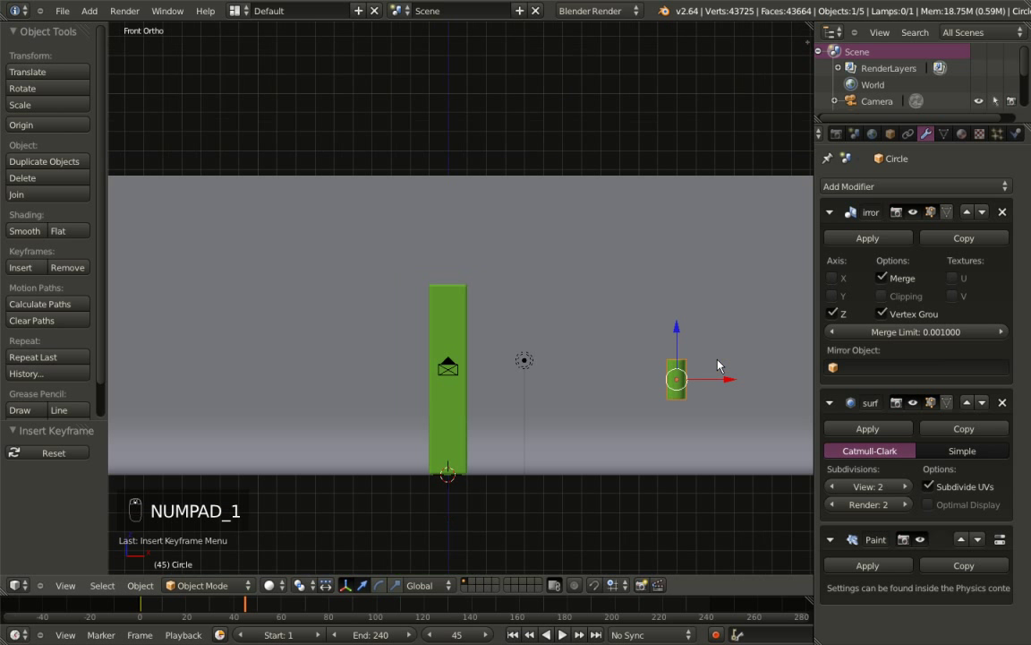
pyautogui.press('g')
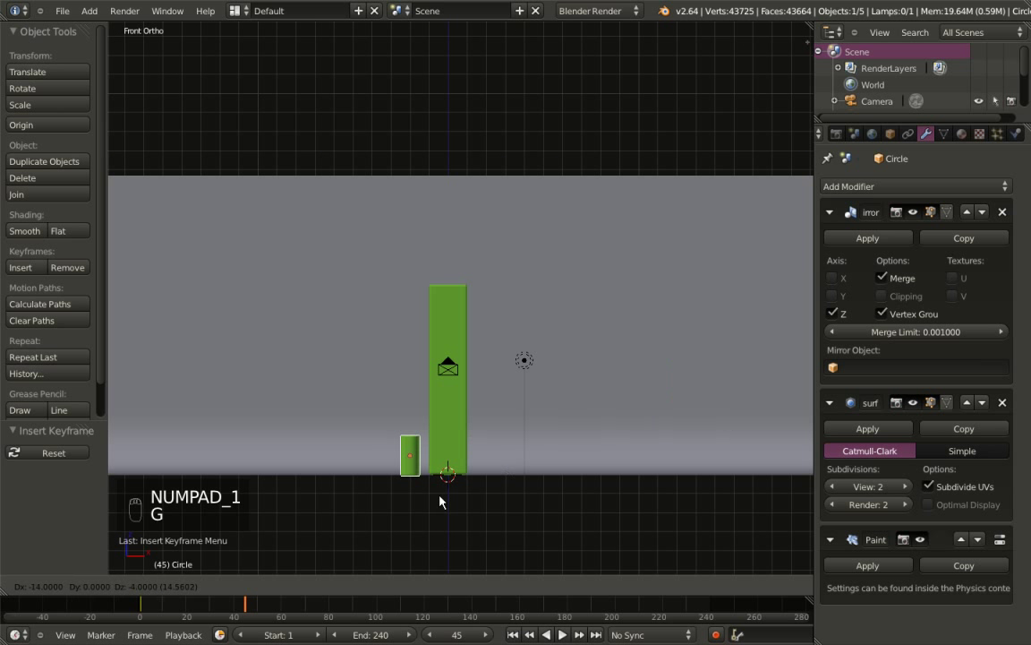
pyautogui.click(387, 472)
# Set the cylinder's rotation to 40° on X and 30° on Y, and insert a LocRot keyframe at frame 45
pyautogui.moveTo(387, 472); pyautogui.dragTo(464, 391, button='middle')
pyautogui.press('r')
pyautogui.press('y')
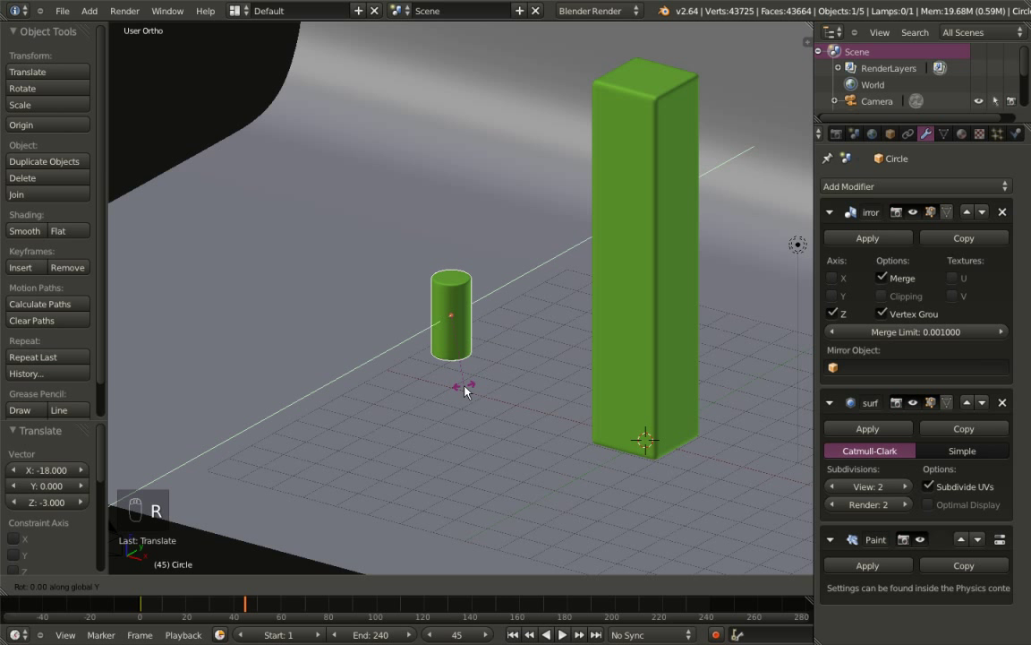
pyautogui.click(430, 374)
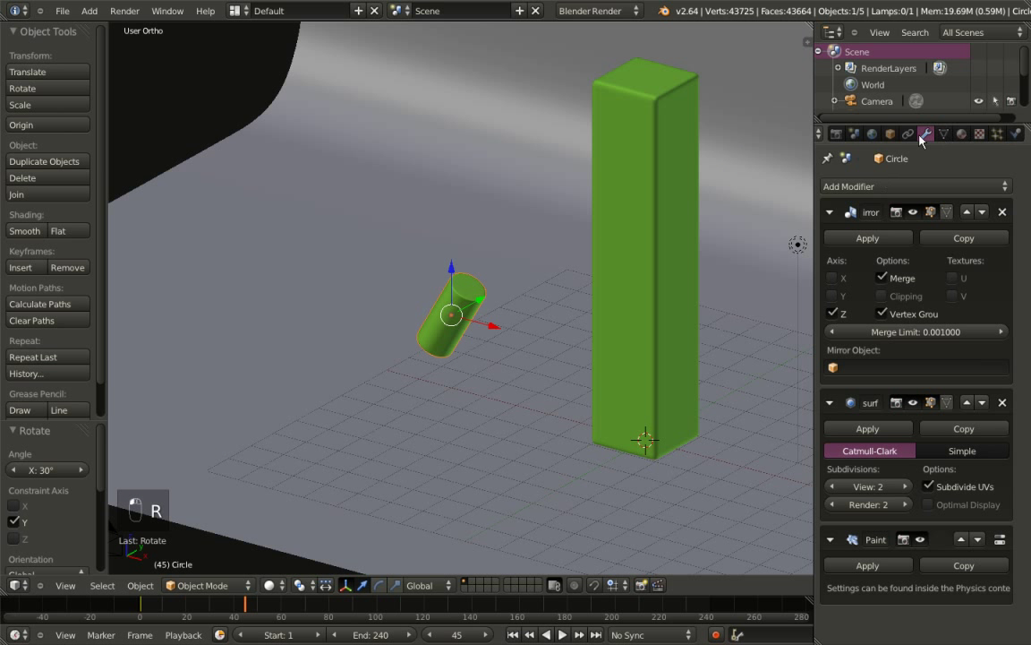
pyautogui.click(889, 134)
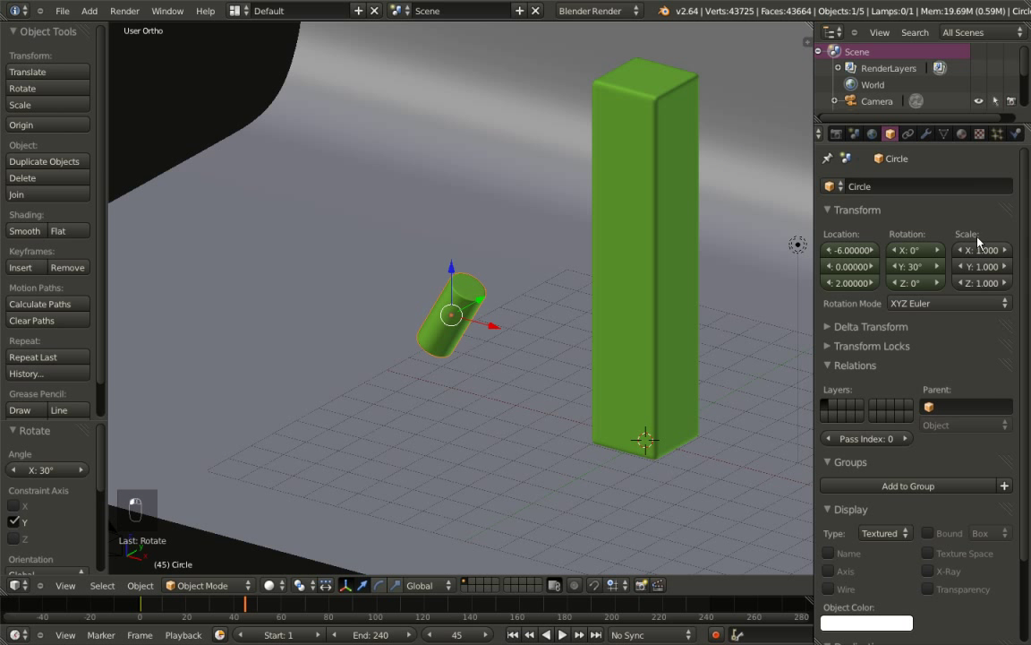
pyautogui.click(902, 251)
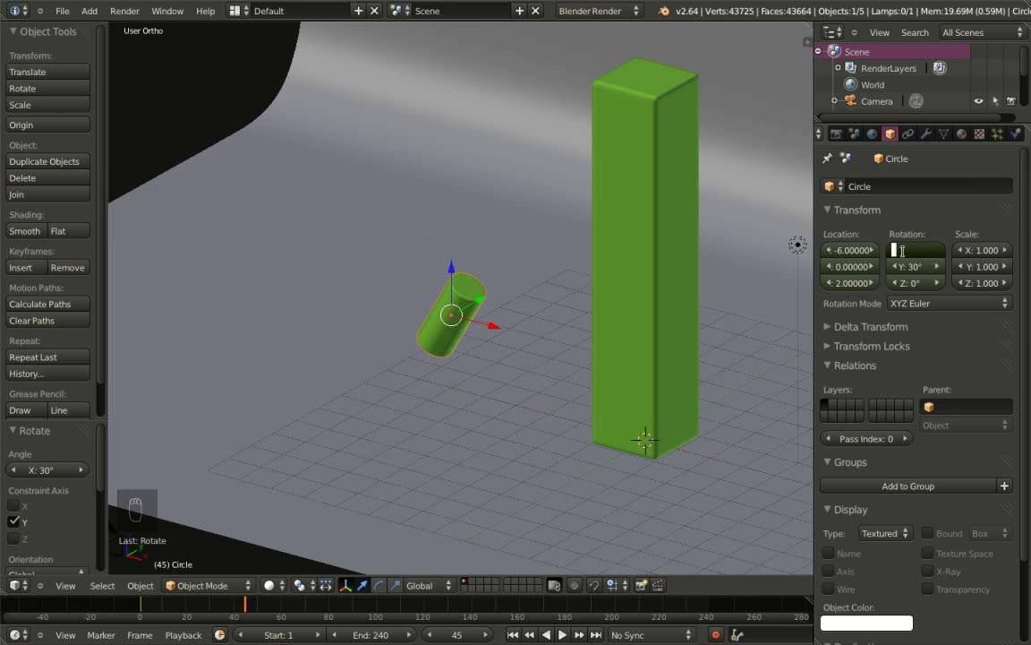
pyautogui.write('40')
pyautogui.press('Return')
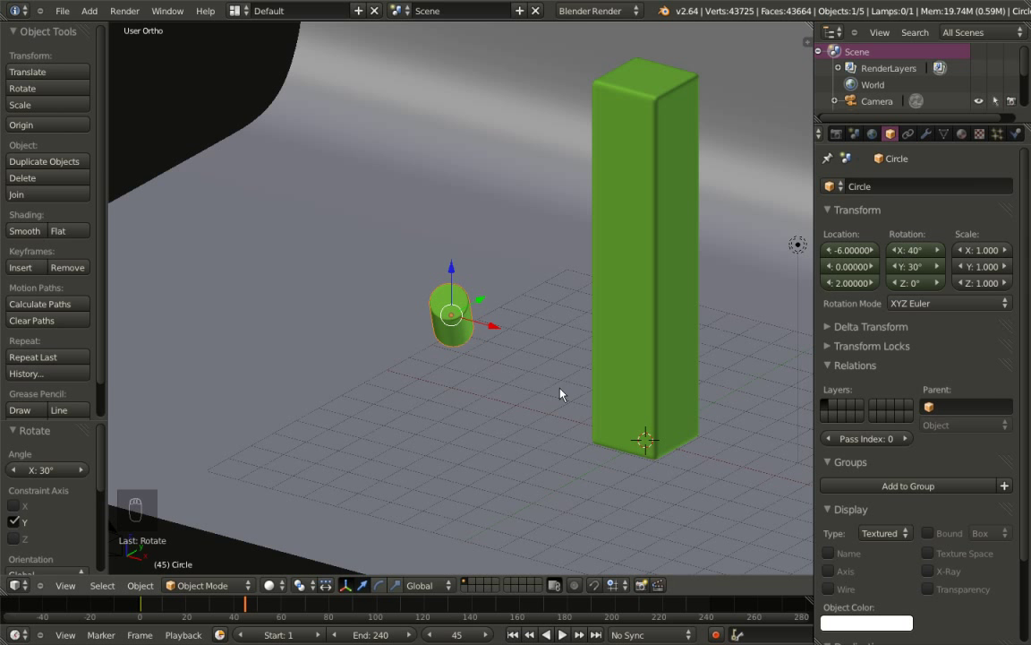
pyautogui.moveTo(448, 418); pyautogui.dragTo(597, 399, button='middle')
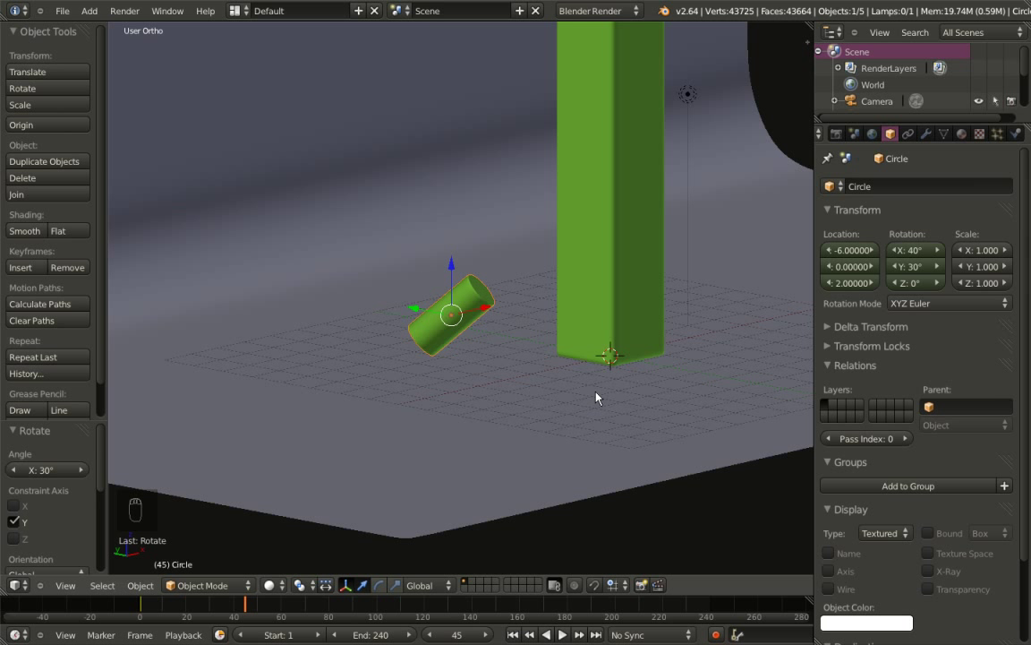
pyautogui.press('i')
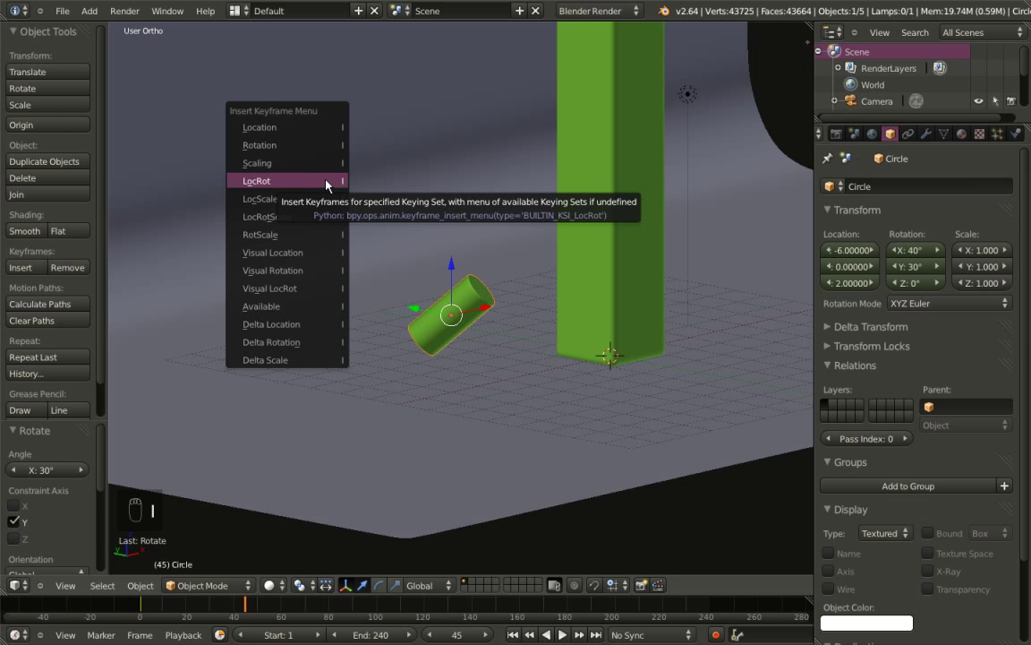
pyautogui.click(325, 182)
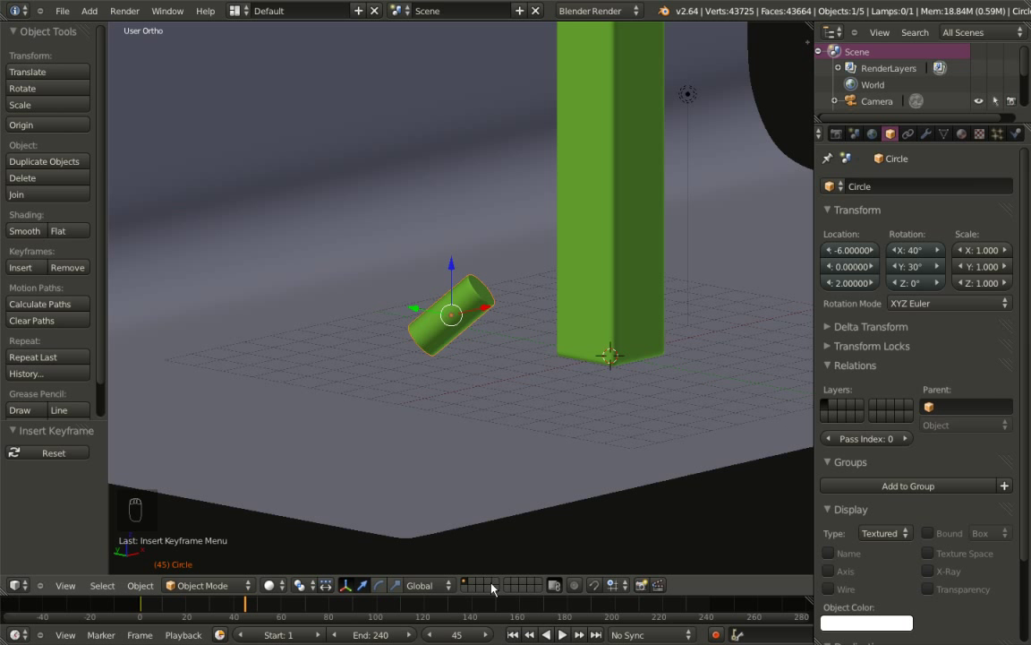
# Play the animation from frame 1 in the camera view and examine the waves on the column up close
pyautogui.hotkey('shift', 'Left')
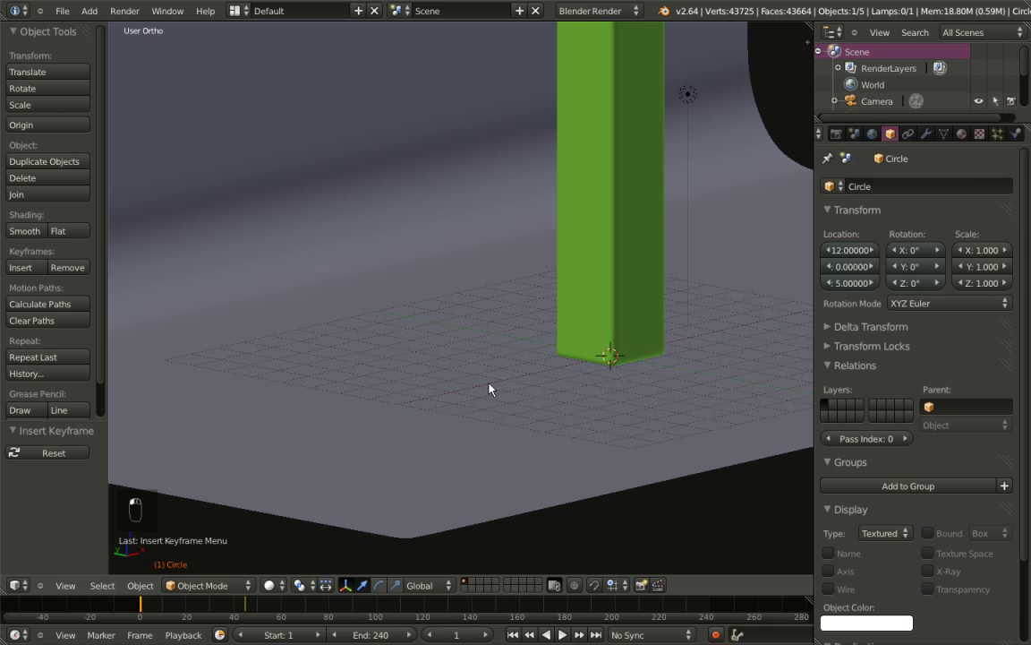
pyautogui.press('KP_0')
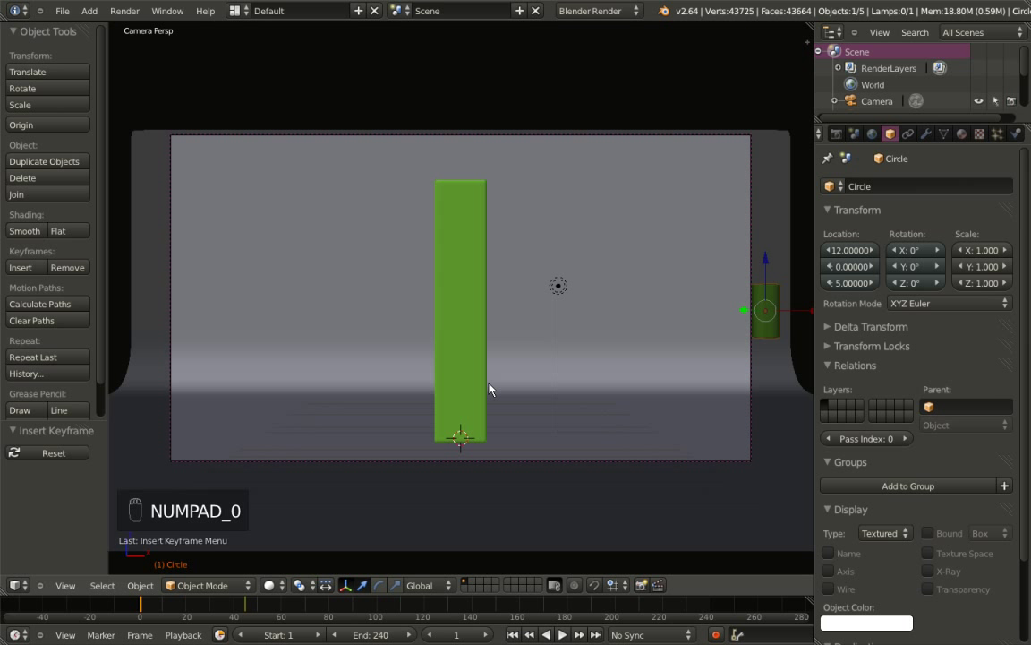
pyautogui.click(562, 634)
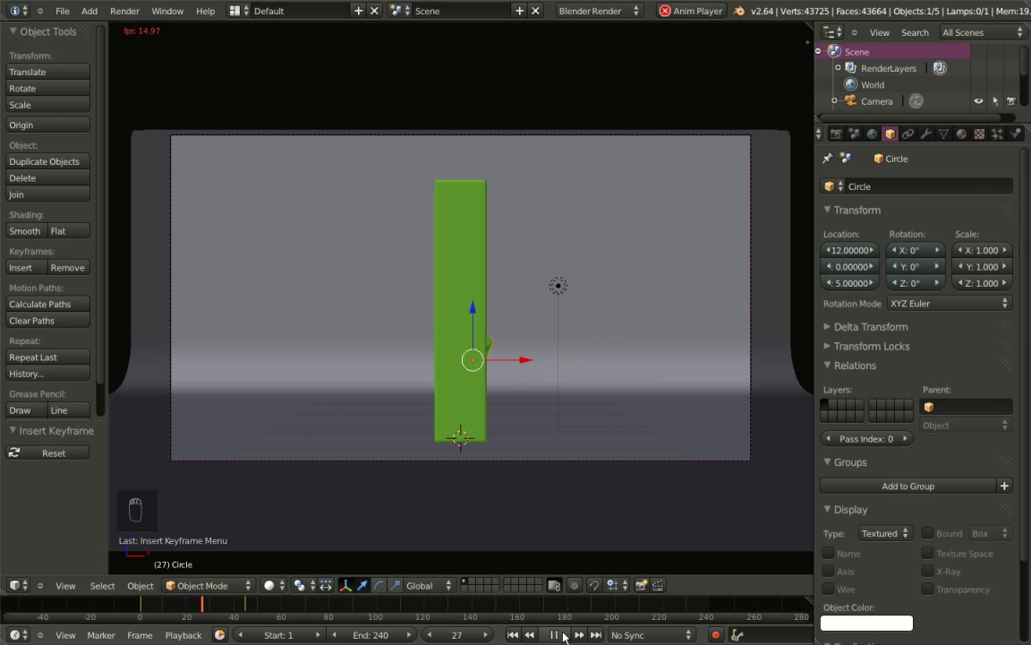
pyautogui.click(554, 634)
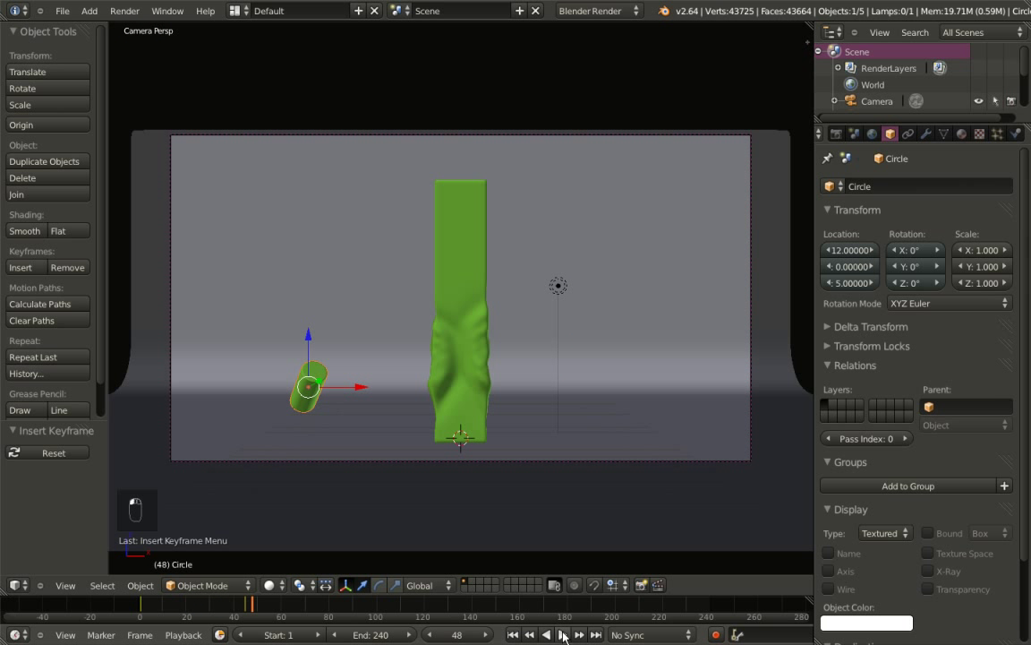
pyautogui.moveTo(399, 369); pyautogui.dragTo(463, 378, button='middle')
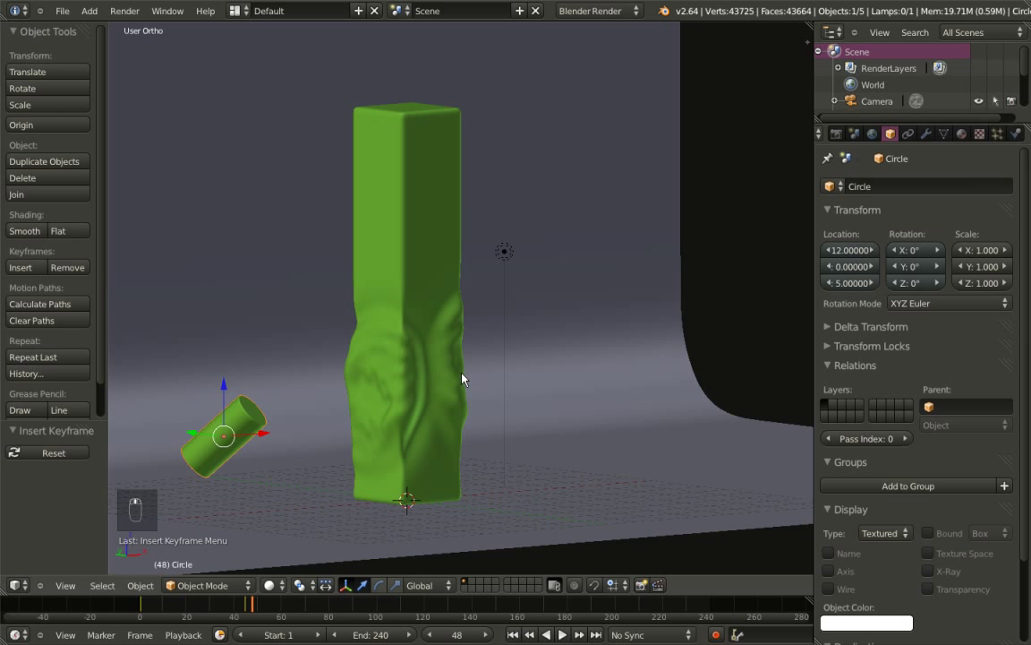
pyautogui.scroll(2, 463, 378)
pyautogui.keyDown('shift'); pyautogui.moveTo(340, 402); pyautogui.dragTo(391, 348, button='middle'); pyautogui.keyUp('shift')
pyautogui.keyDown('shift'); pyautogui.moveTo(307, 400); pyautogui.dragTo(300, 301, button='middle'); pyautogui.keyUp('shift')
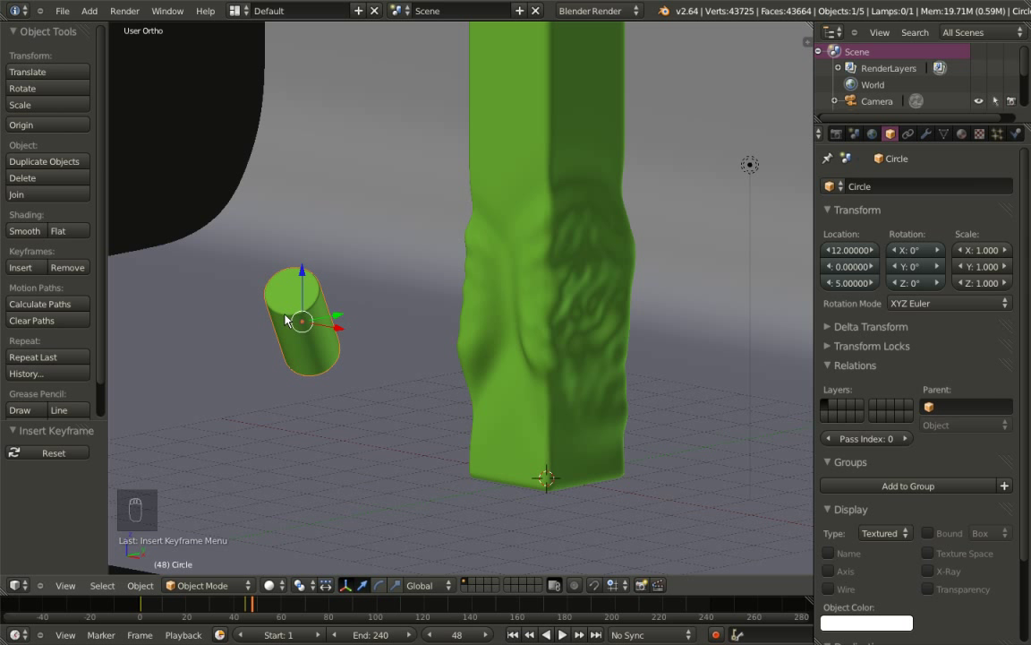
# Go to frame 60 and move the cylinder 3 units in X and -5 units in Y
pyautogui.moveTo(256, 607); pyautogui.dragTo(282, 613)
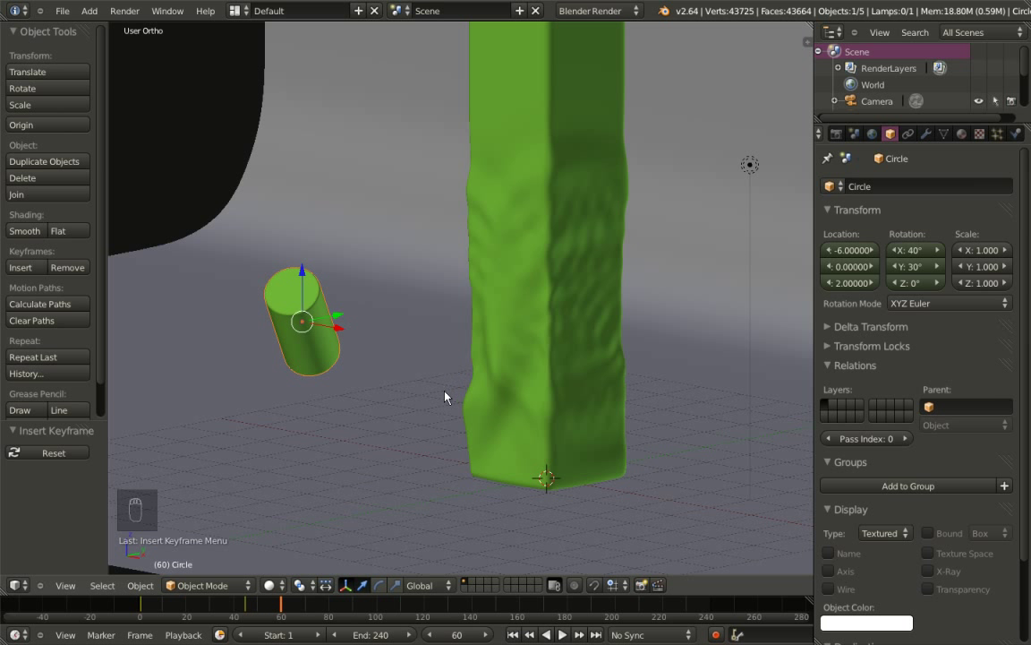
pyautogui.press('KP_7')
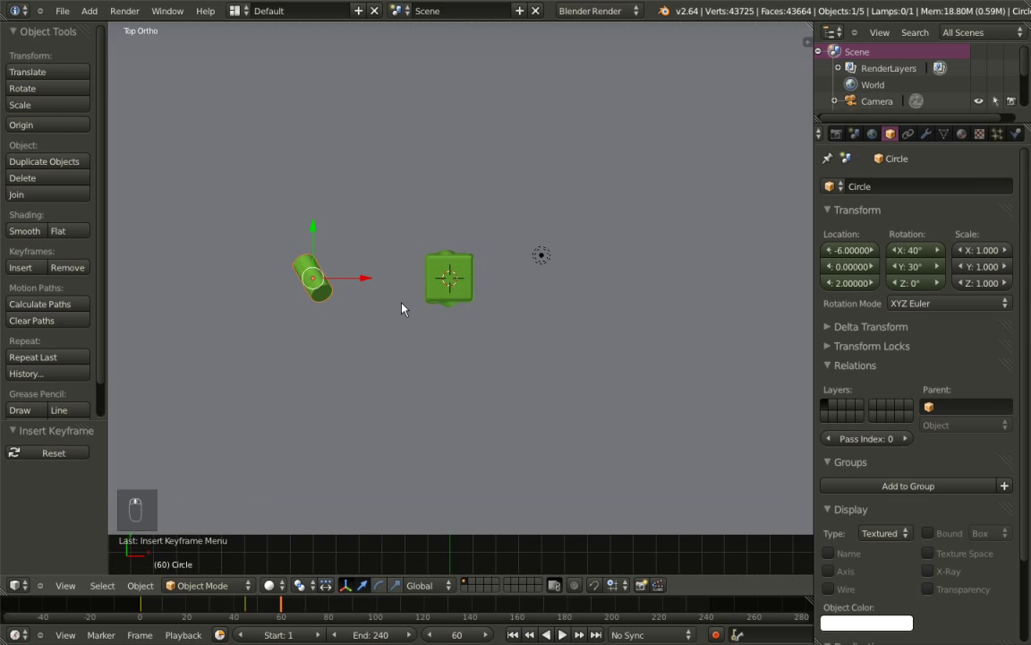
pyautogui.scroll(3, 402, 309)
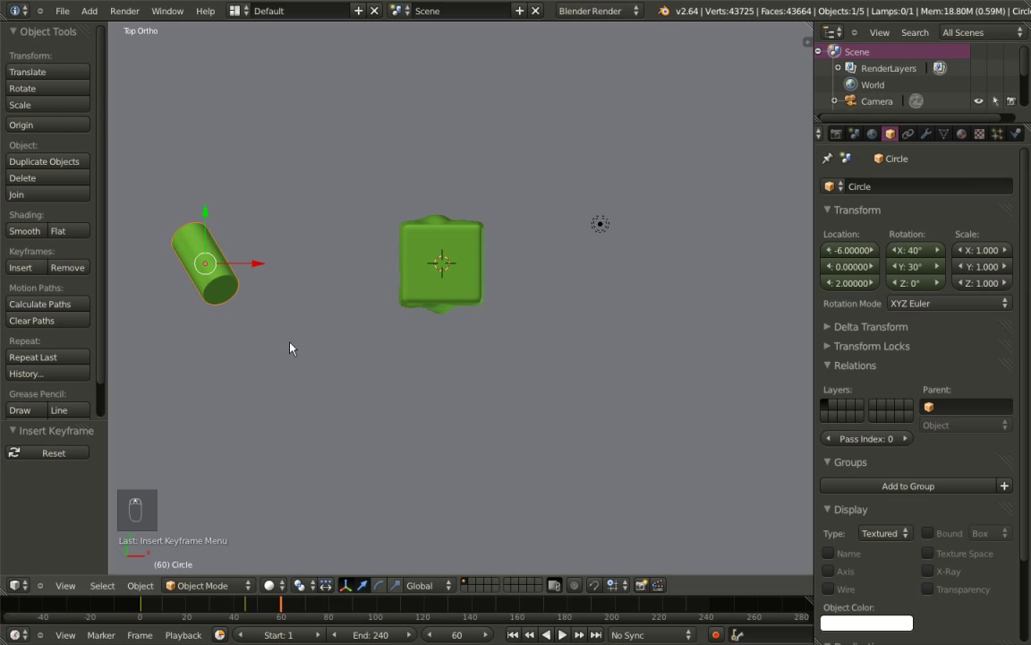
pyautogui.press('g')
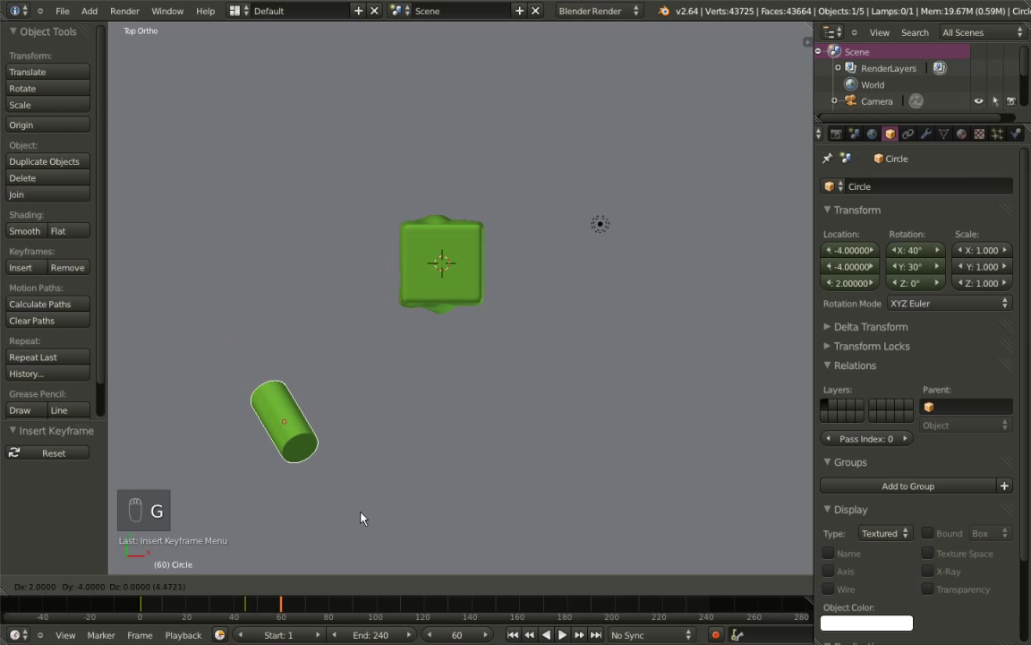
pyautogui.click(402, 551)
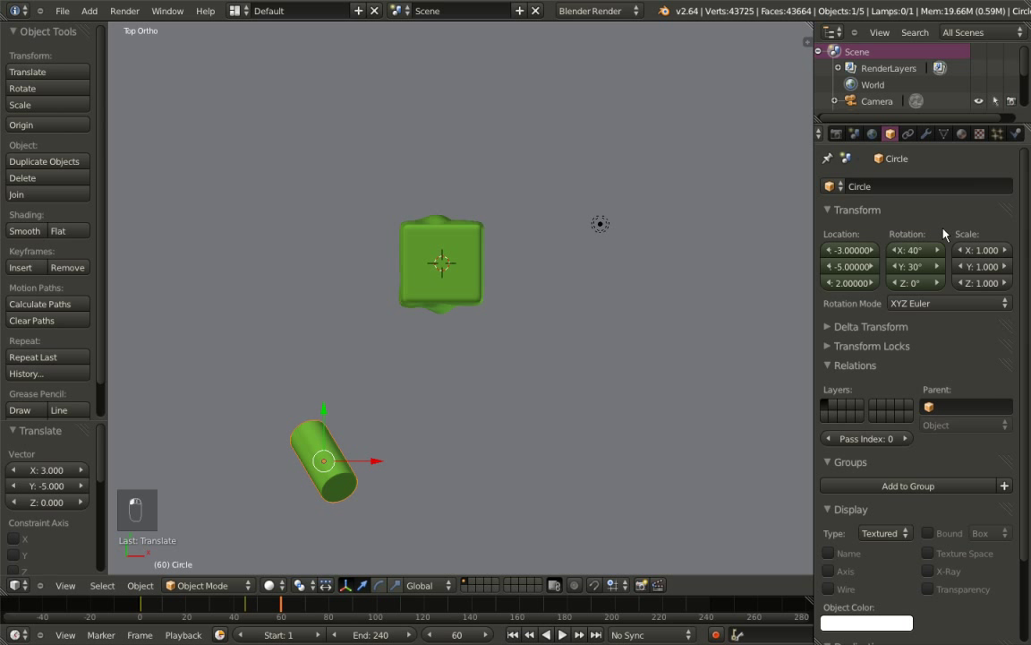
# Set the cylinder's rotation to X -10°, Y -40° and Z 10°, and insert a location and rotation keyframe at frame 60
pyautogui.click(911, 251)
pyautogui.write('-10')
pyautogui.press('Return')
pyautogui.click(907, 268)
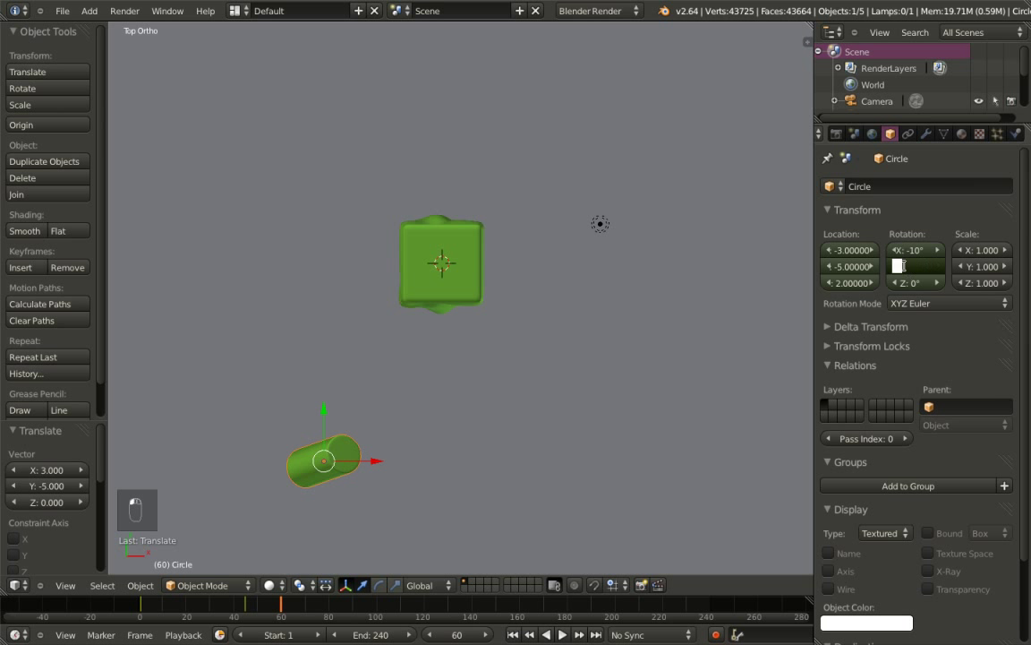
pyautogui.write('10')
pyautogui.press('Return')
pyautogui.click(914, 282)
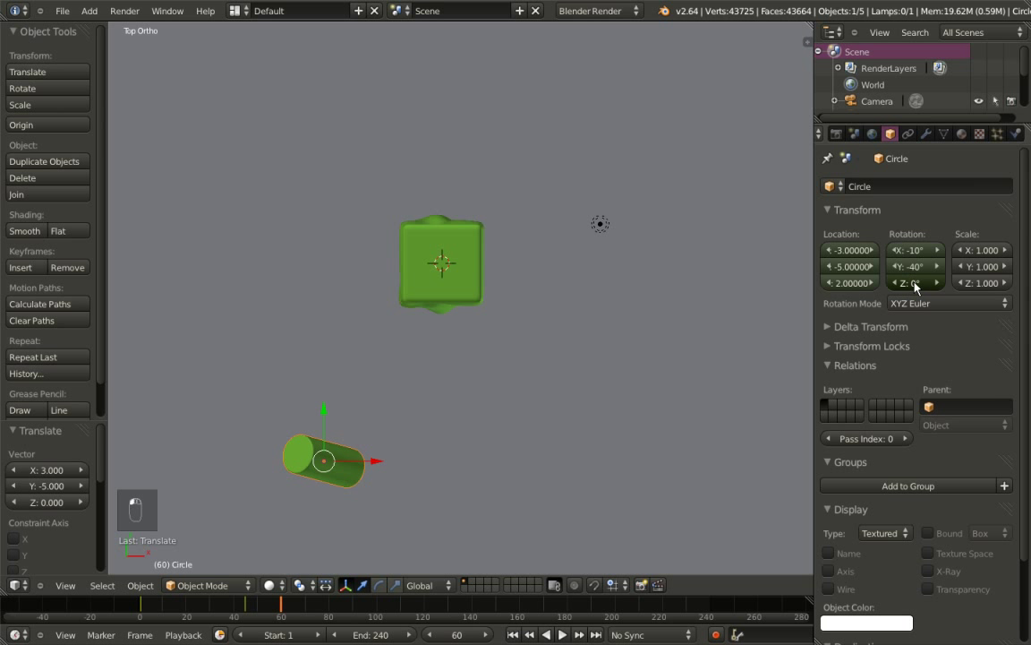
pyautogui.write('10')
pyautogui.press('Return')
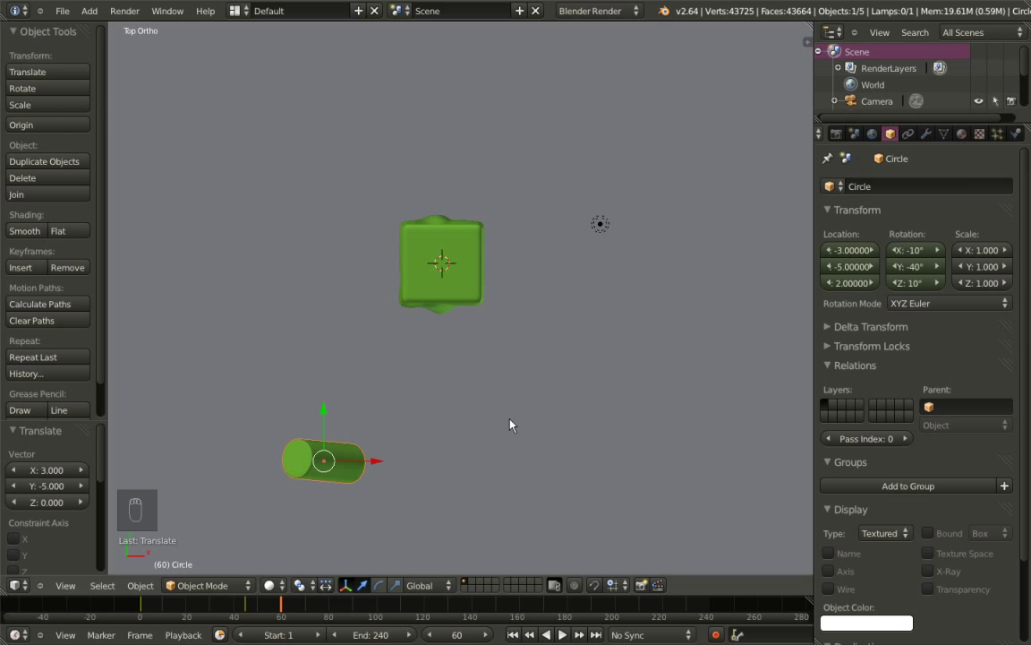
pyautogui.press('i')
pyautogui.click(503, 367)
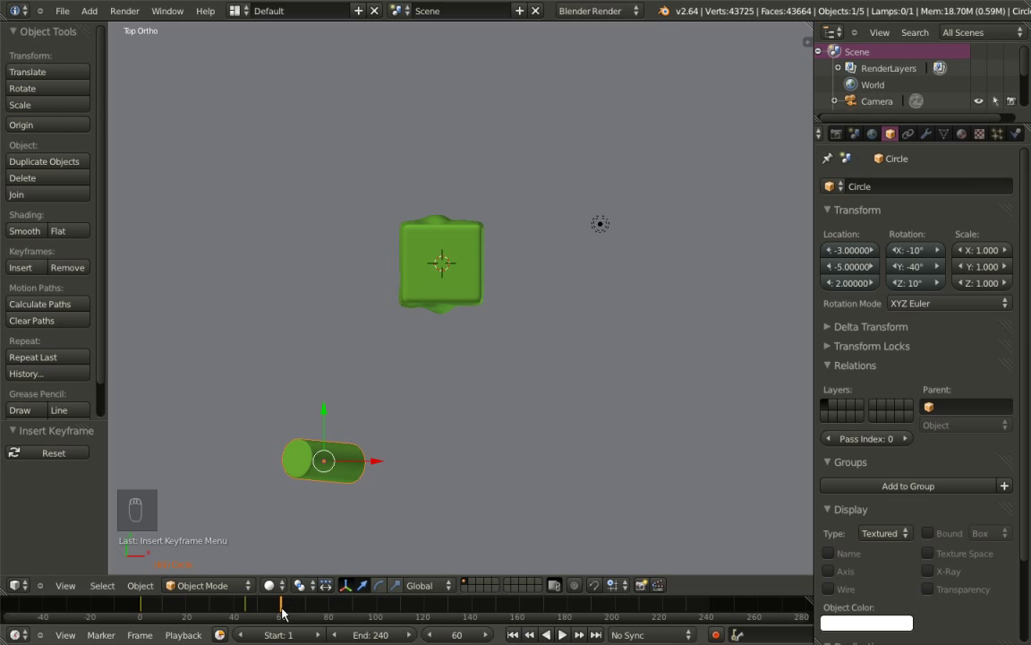
# Go to frame 105 and move the cylinder 5 units in X and 10 units in Y
pyautogui.click(457, 633)
pyautogui.write('10')
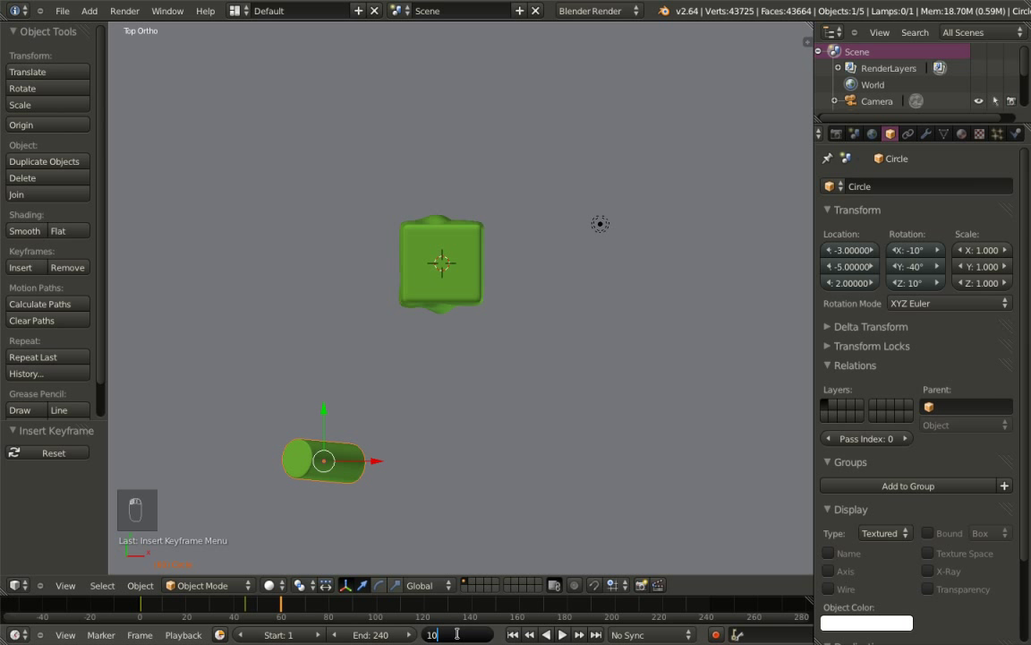
pyautogui.write('5')
pyautogui.press('Return')
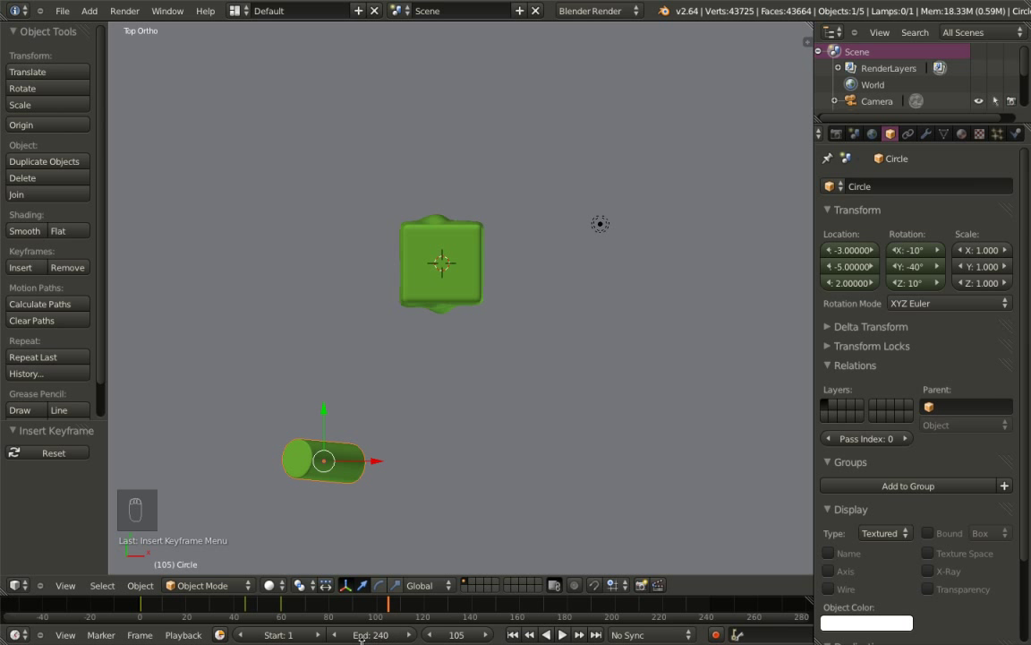
pyautogui.press('g')
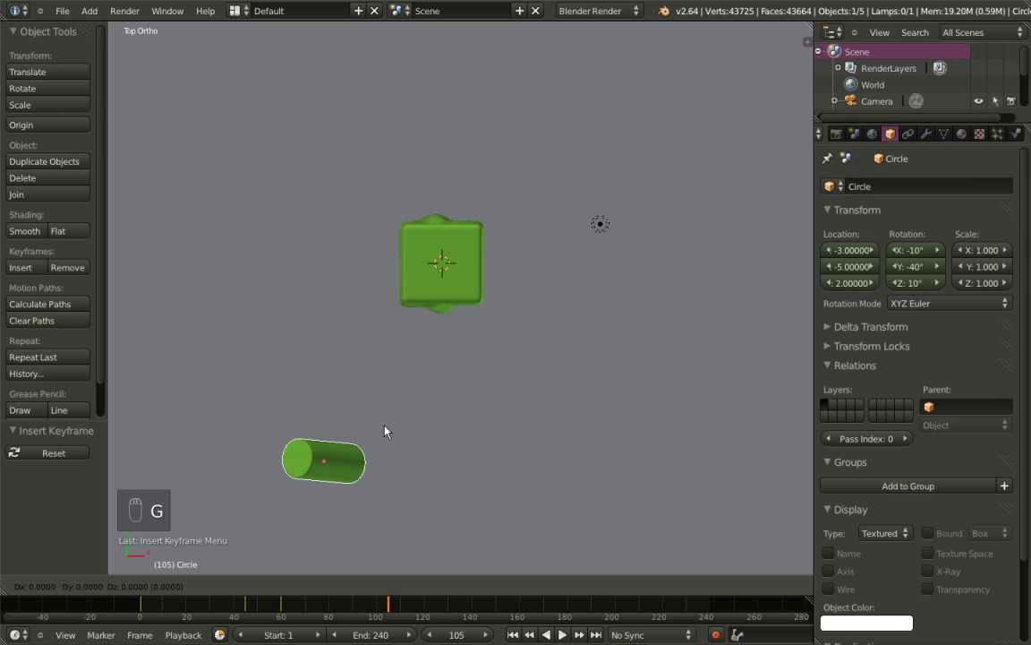
pyautogui.click(545, 107)
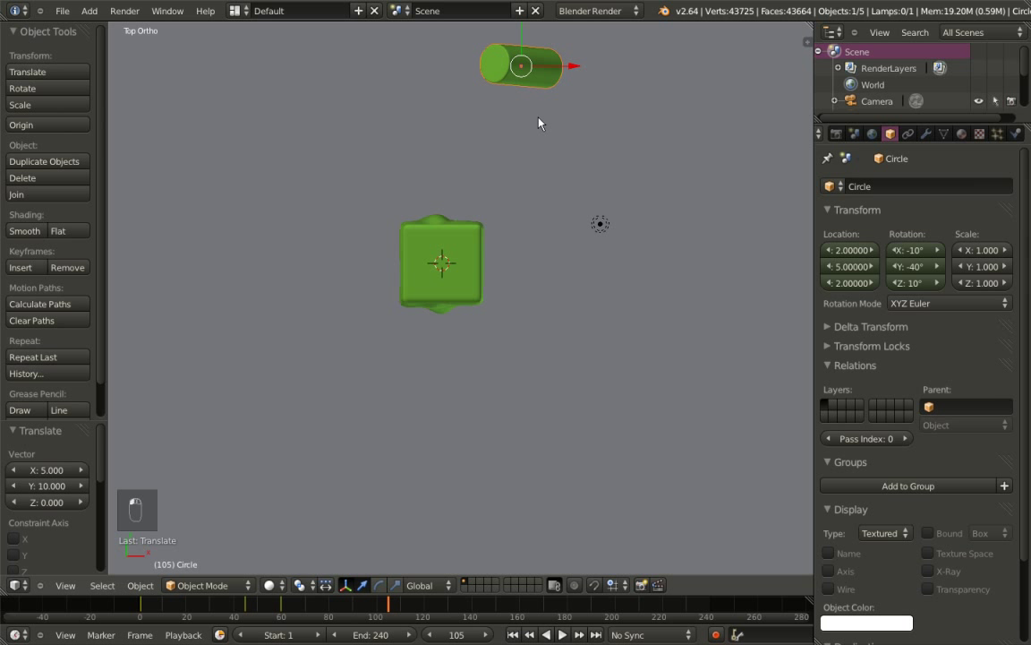
# Start moving the cylinder along the global Z axis in the front view
pyautogui.press('KP_1')
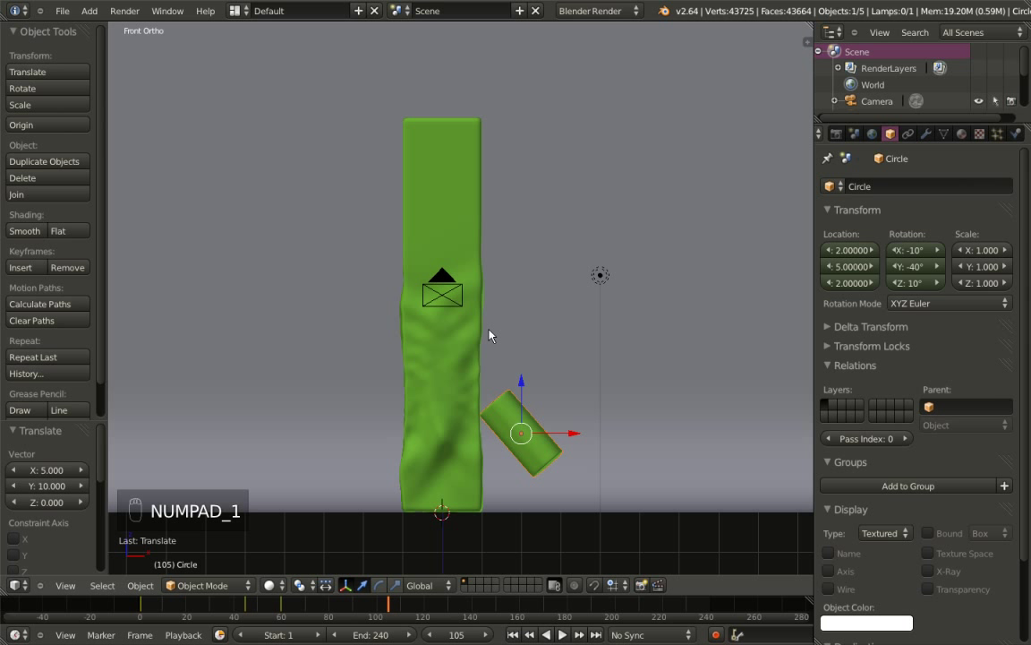
pyautogui.press('g')
pyautogui.press('z')
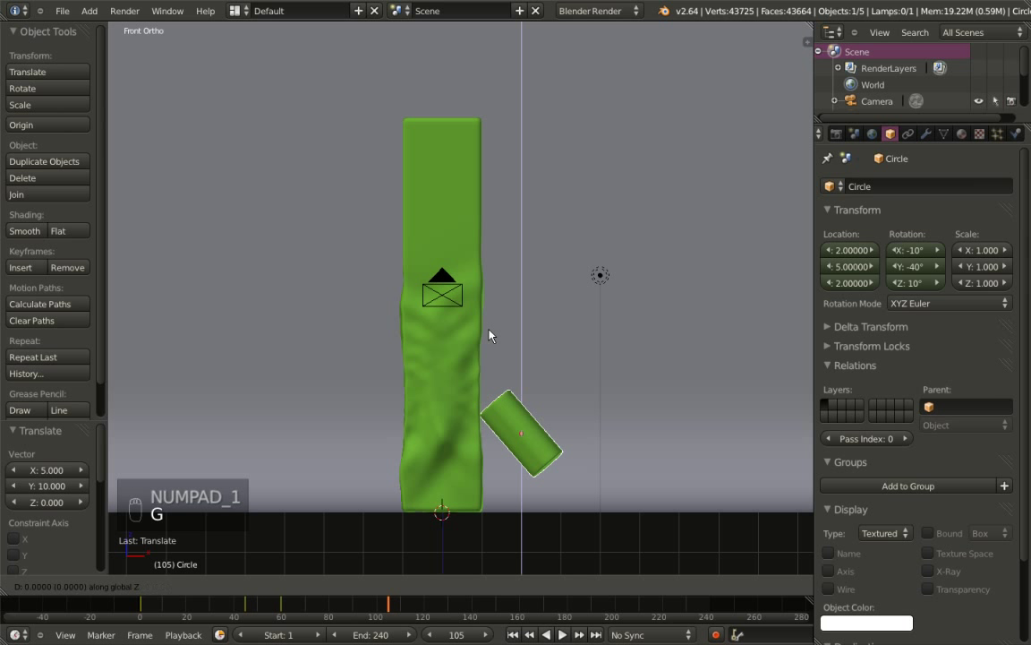
# Raise the cylinder 6 units along Z and set its rotation to 30° on X and -10° on Y
pyautogui.click(511, 115)
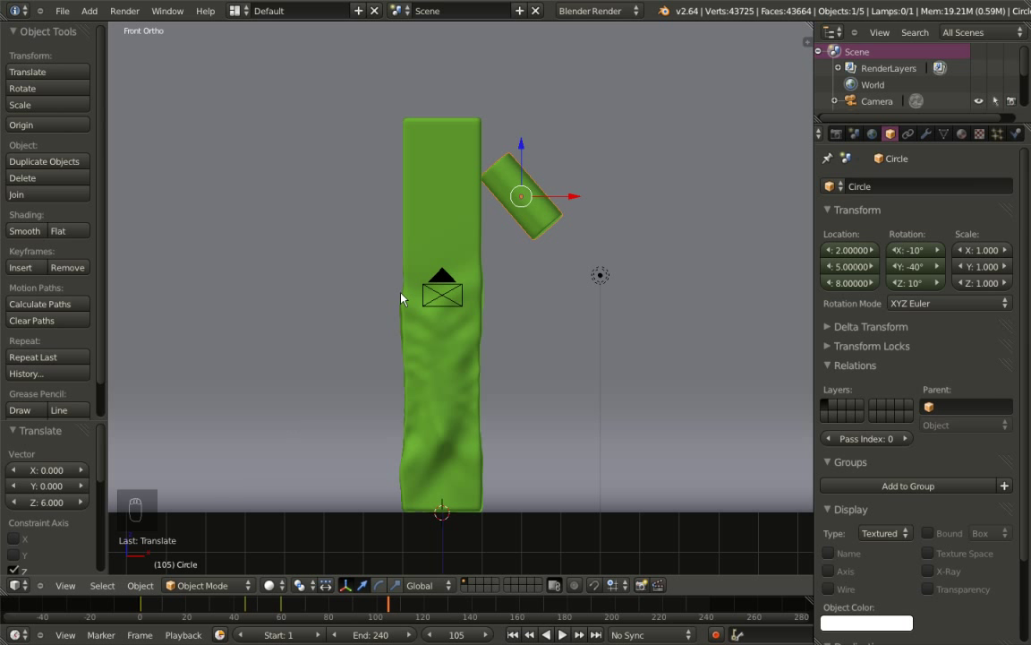
pyautogui.click(910, 251)
pyautogui.write('30')
pyautogui.press('Return')
pyautogui.click(909, 267)
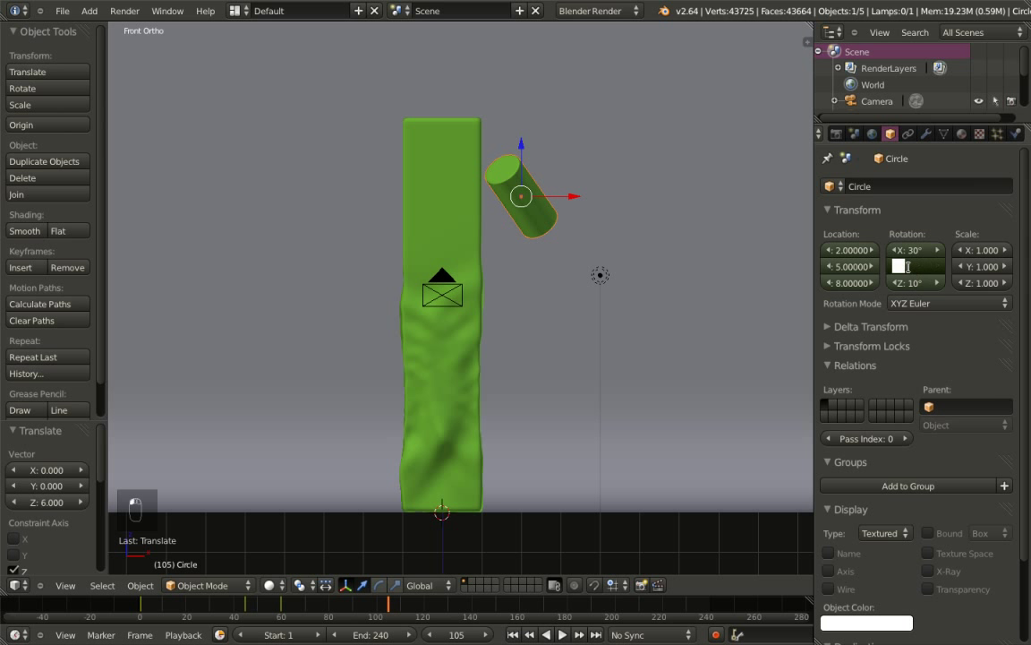
pyautogui.write('-10')
pyautogui.press('Return')
# Set the cylinder's Z rotation to -80° and insert a LocRot keyframe at frame 105
pyautogui.click(907, 286)
pyautogui.write('-')
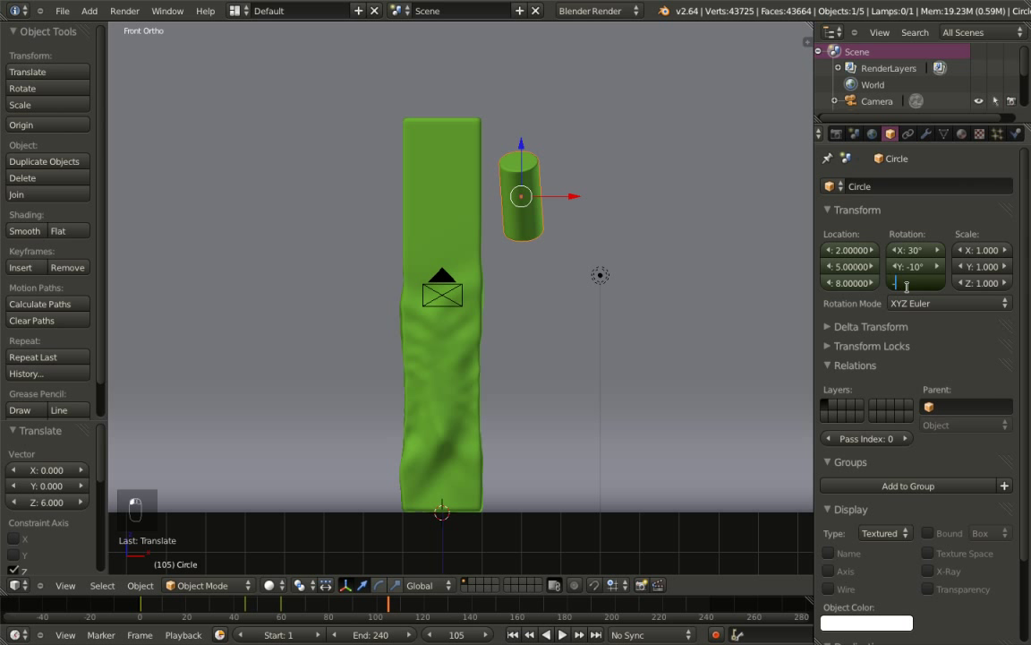
pyautogui.write('80')
pyautogui.press('Return')
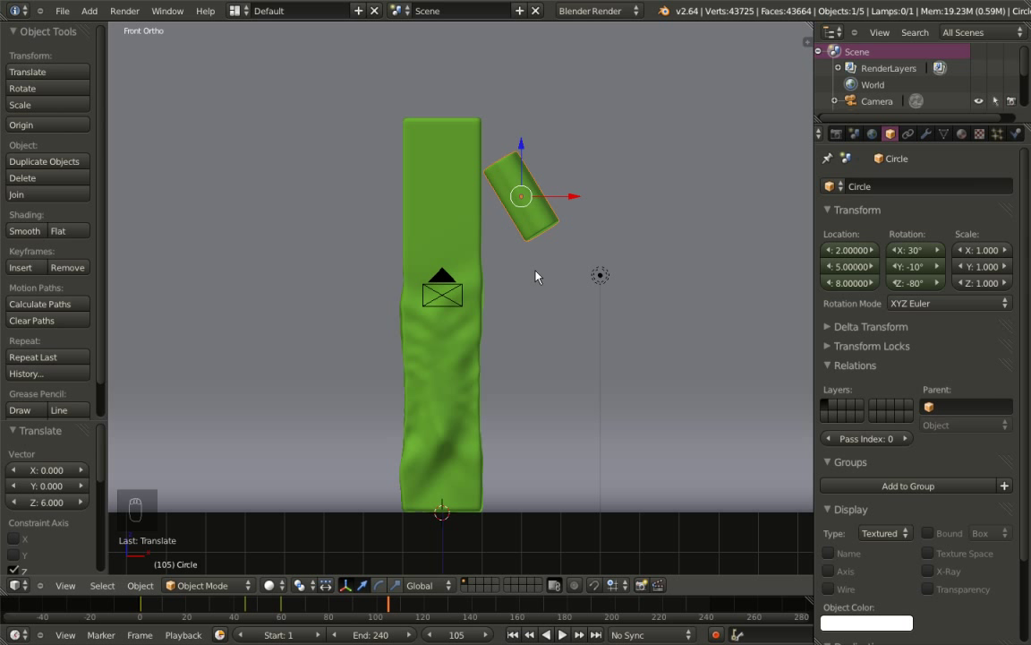
pyautogui.press('i')
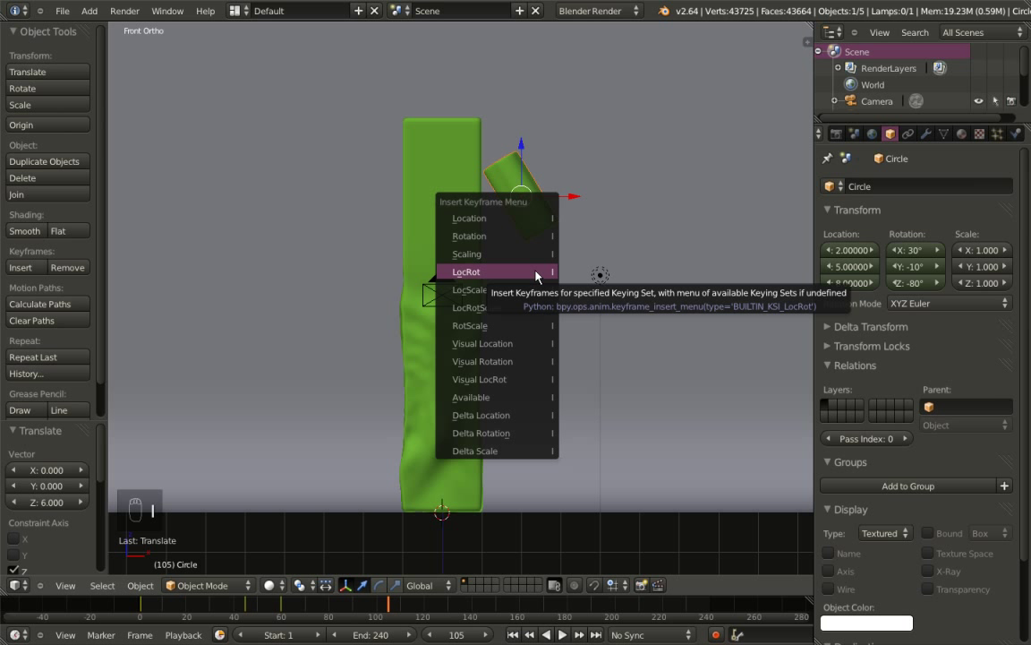
pyautogui.click(536, 272)
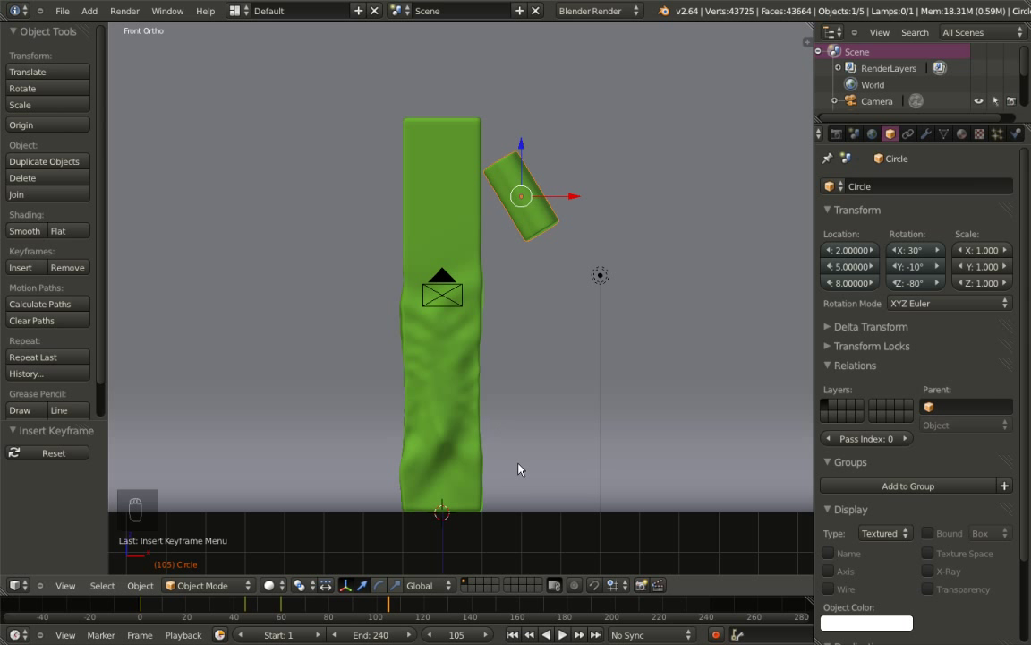
# Play the animation from frame 1 through the camera, examine the pillar's surface from other angles, and return to frame 105
pyautogui.press('KP_0')
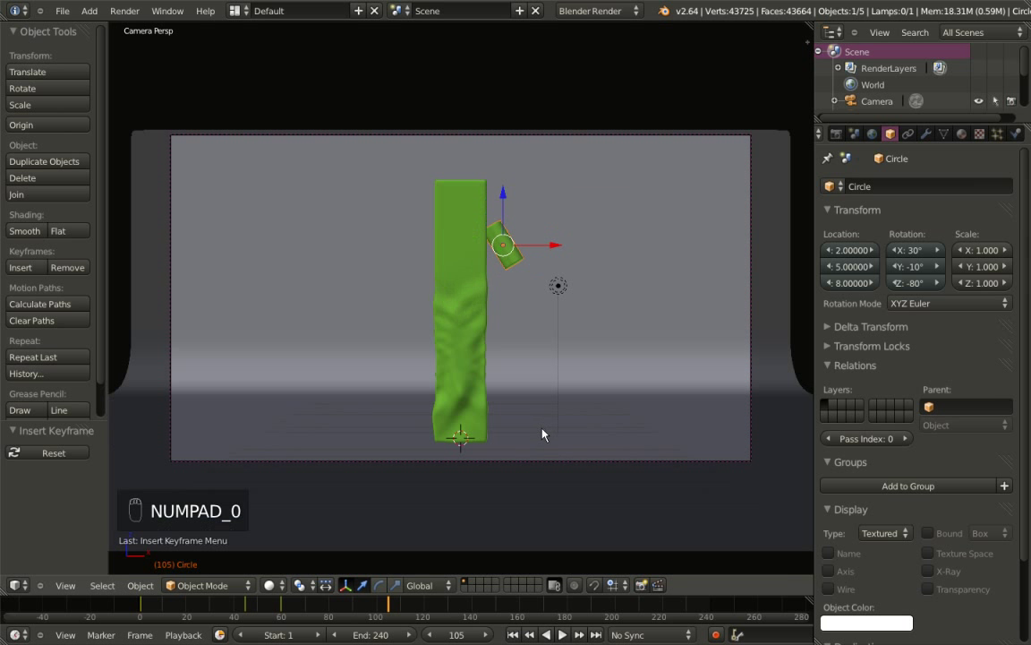
pyautogui.click(512, 634)
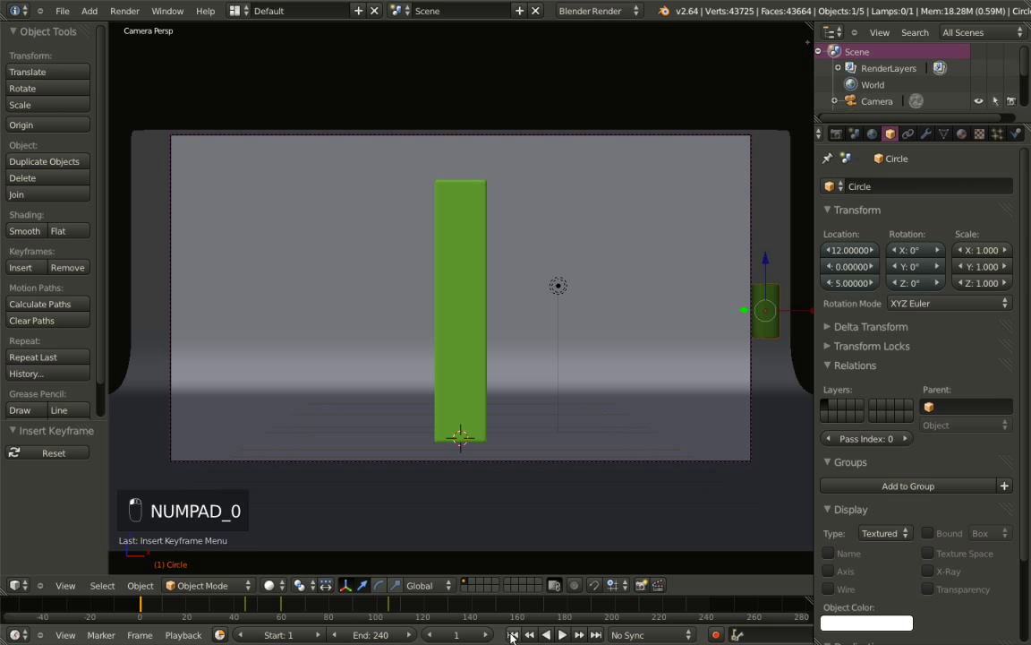
pyautogui.click(562, 634)
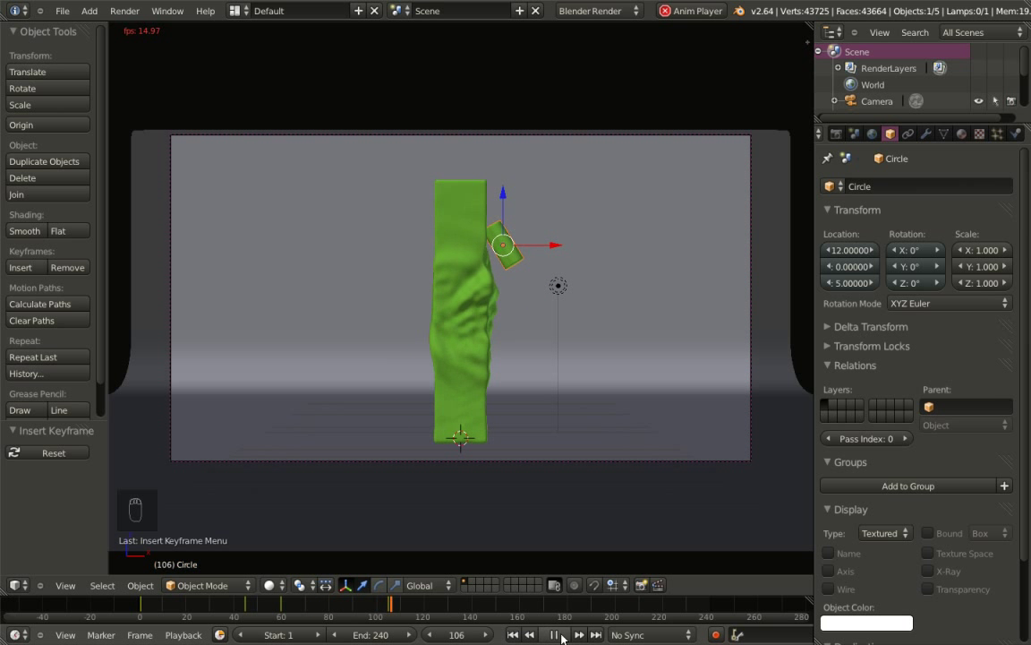
pyautogui.click(554, 634)
pyautogui.moveTo(448, 228); pyautogui.dragTo(420, 302, button='middle')
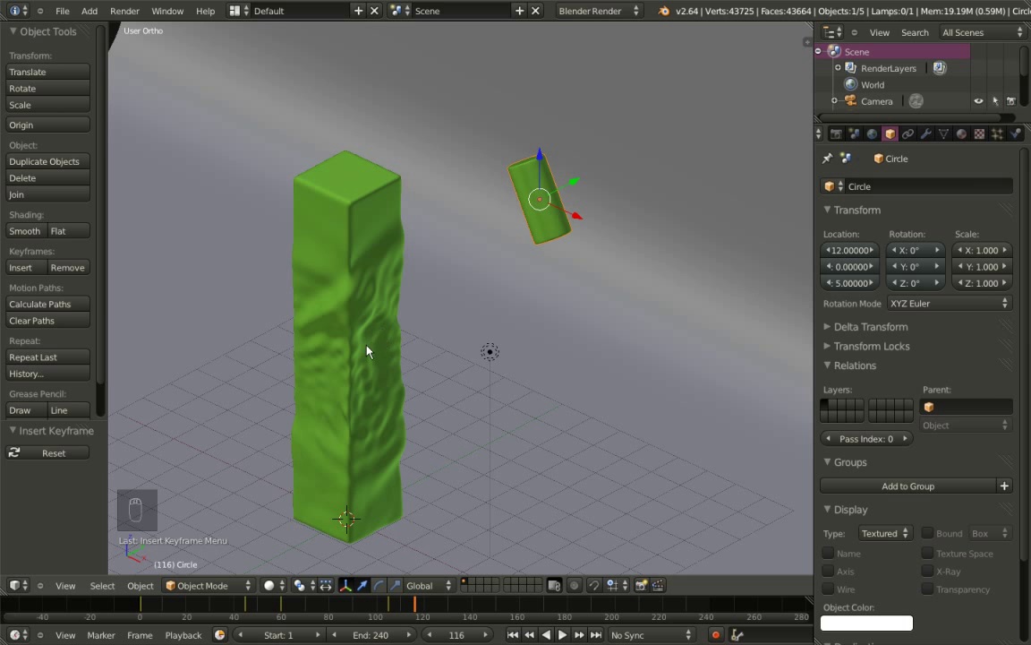
pyautogui.moveTo(269, 458); pyautogui.dragTo(324, 458, button='middle')
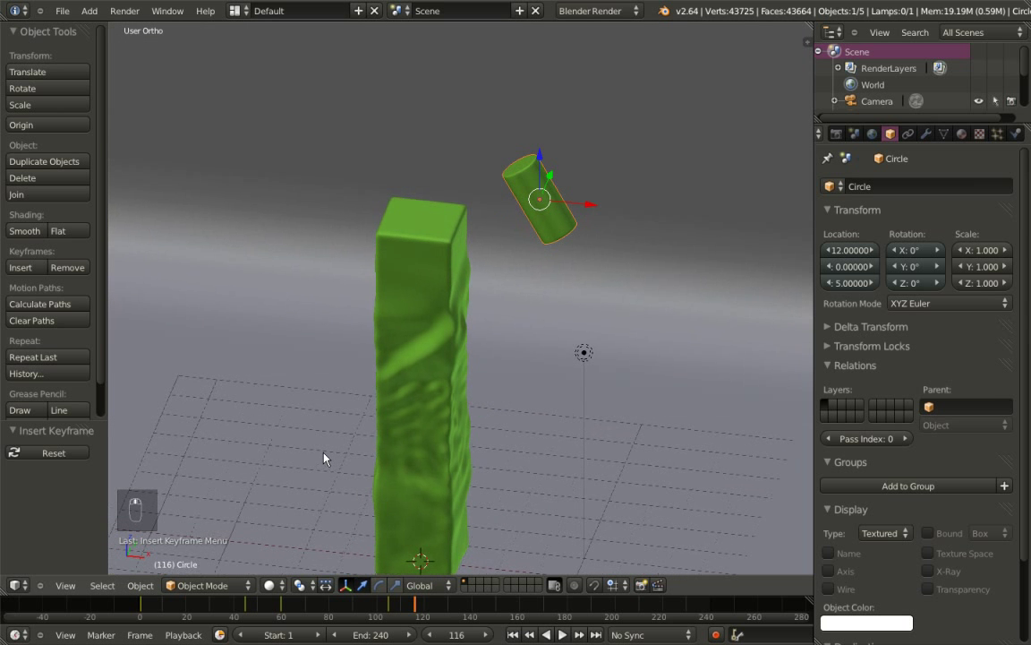
pyautogui.moveTo(416, 609); pyautogui.dragTo(389, 614)
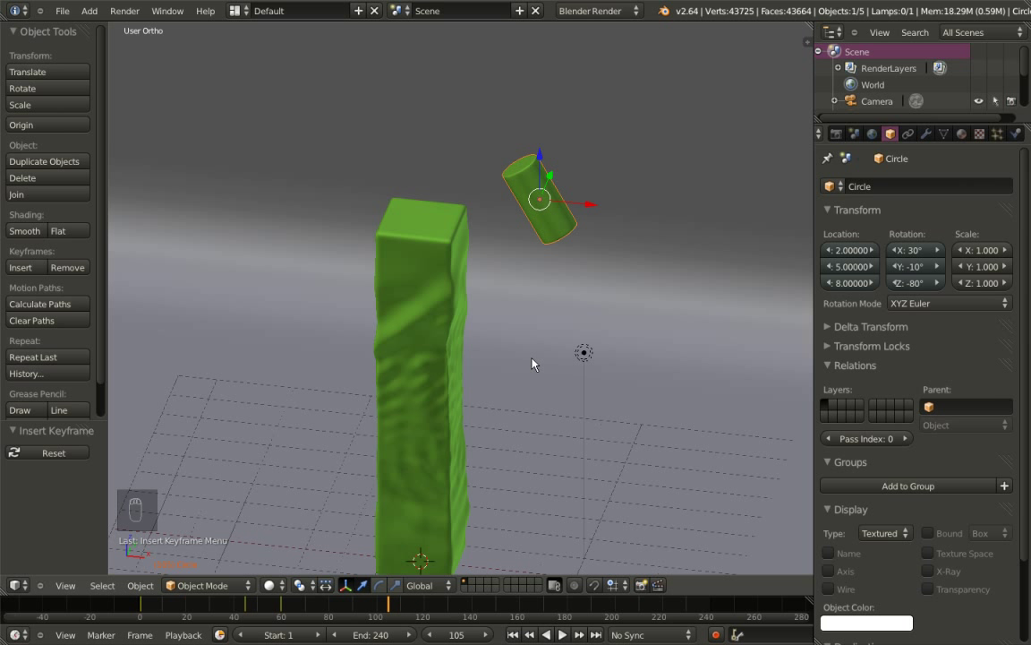
# Go to frame 120 and move the cylinder -5 units along X in top view, behind the pillar
pyautogui.press('KP_7')
pyautogui.scroll(-3, 509, 398)
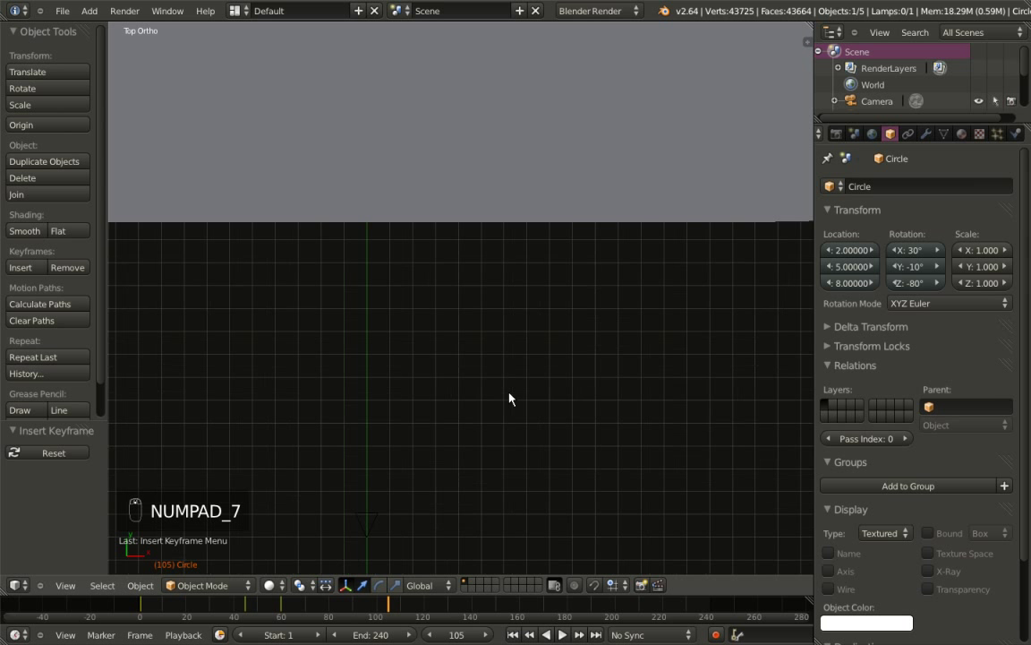
pyautogui.scroll(-3, 508, 398)
pyautogui.keyDown('shift'); pyautogui.moveTo(405, 295); pyautogui.dragTo(505, 452, button='middle'); pyautogui.keyUp('shift')
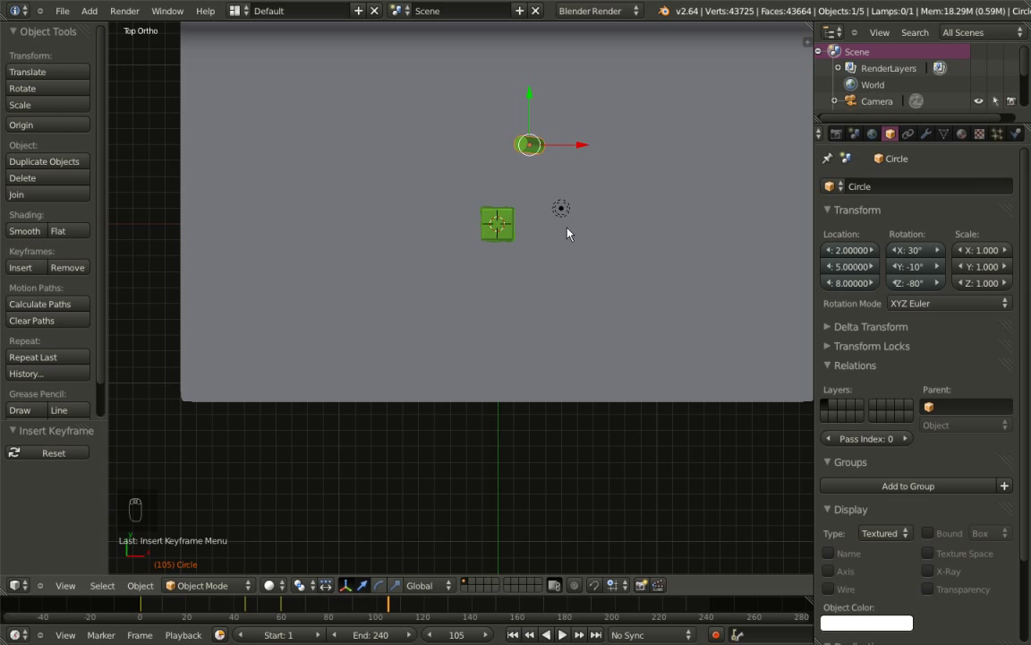
pyautogui.keyDown('shift'); pyautogui.moveTo(567, 233); pyautogui.dragTo(581, 358, button='middle'); pyautogui.keyUp('shift')
pyautogui.scroll(3, 527, 324)
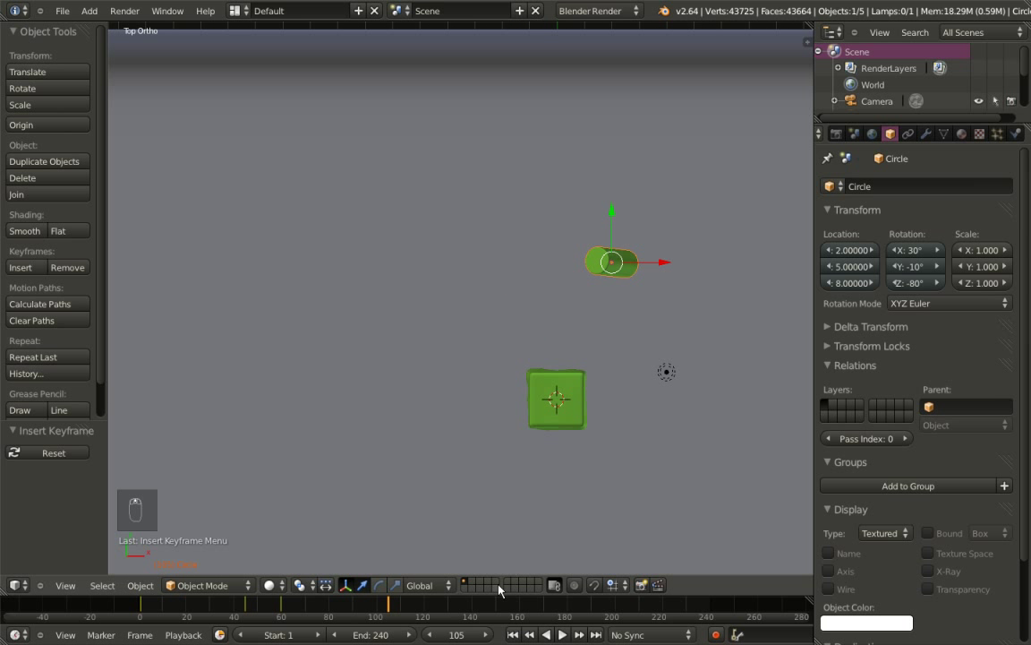
pyautogui.click(451, 635)
pyautogui.write('120')
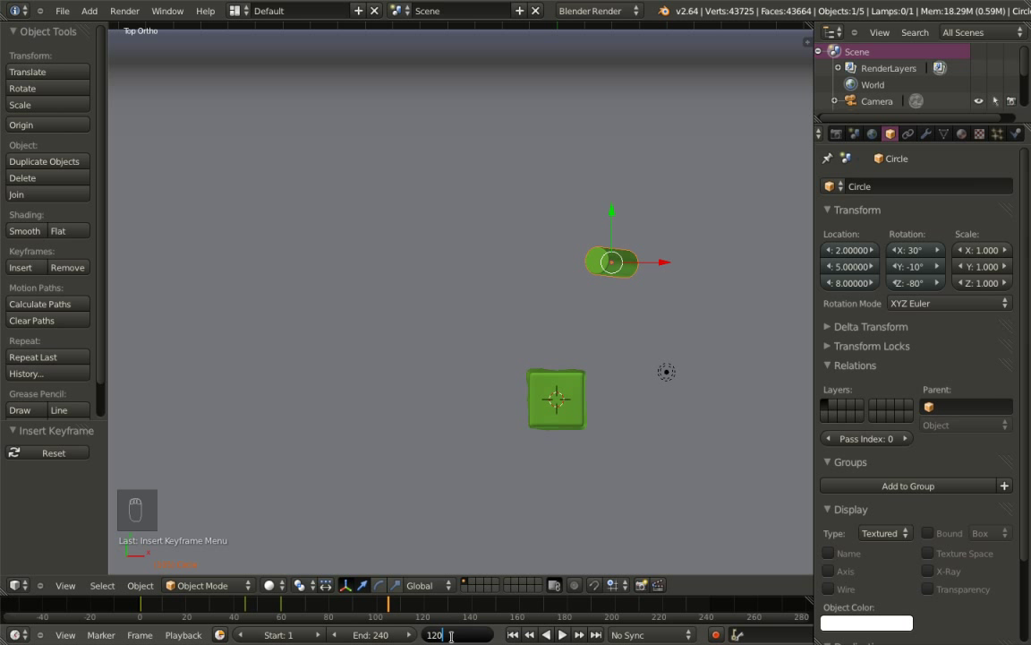
pyautogui.press('Return')
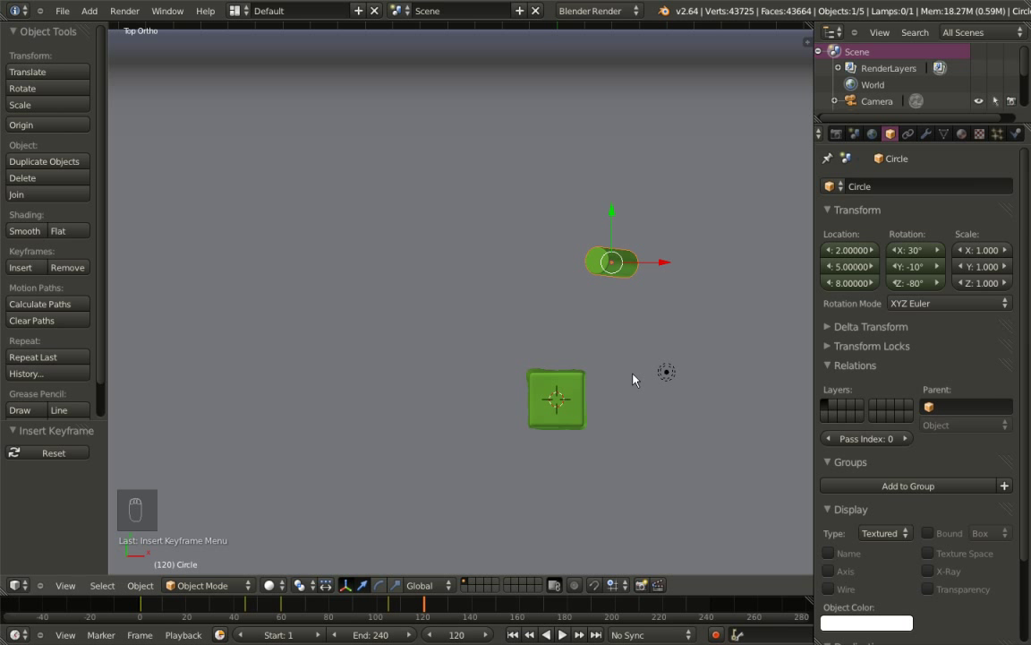
pyautogui.press('g')
pyautogui.press('x')
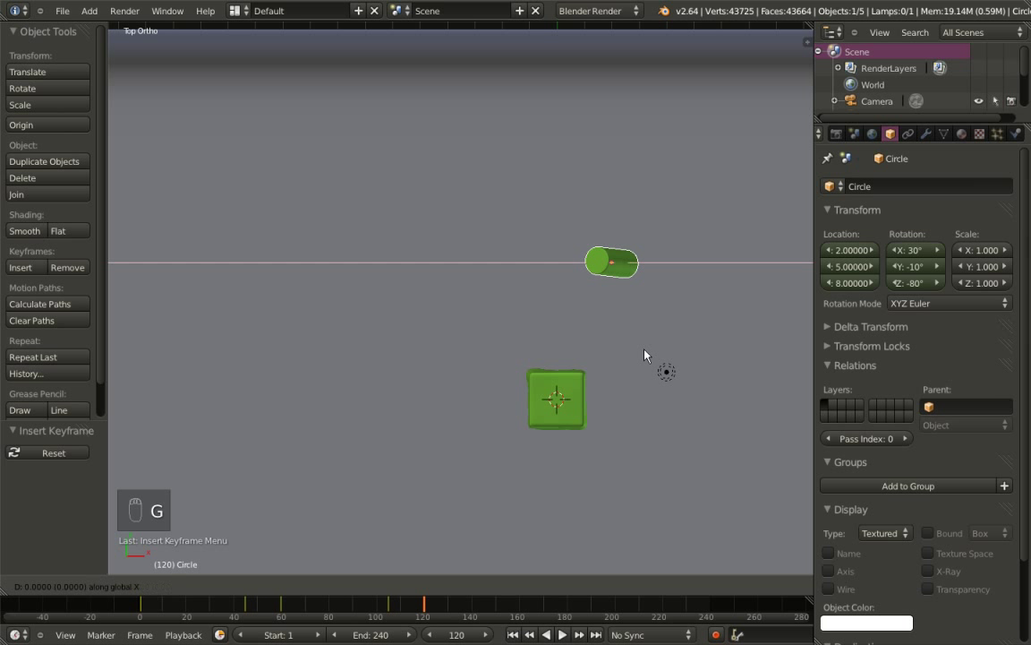
pyautogui.press('x')
pyautogui.press('x')
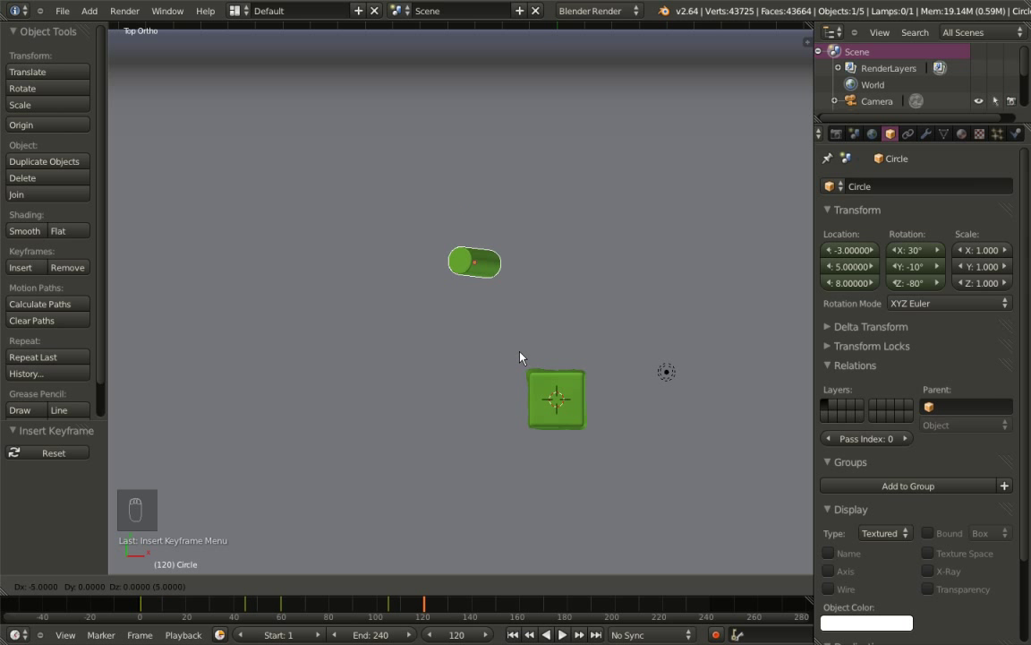
pyautogui.click(523, 357)
# Raise the cylinder 1 unit along Z and insert a LocRot keyframe at frame 120
pyautogui.moveTo(483, 426); pyautogui.dragTo(480, 302, button='middle')
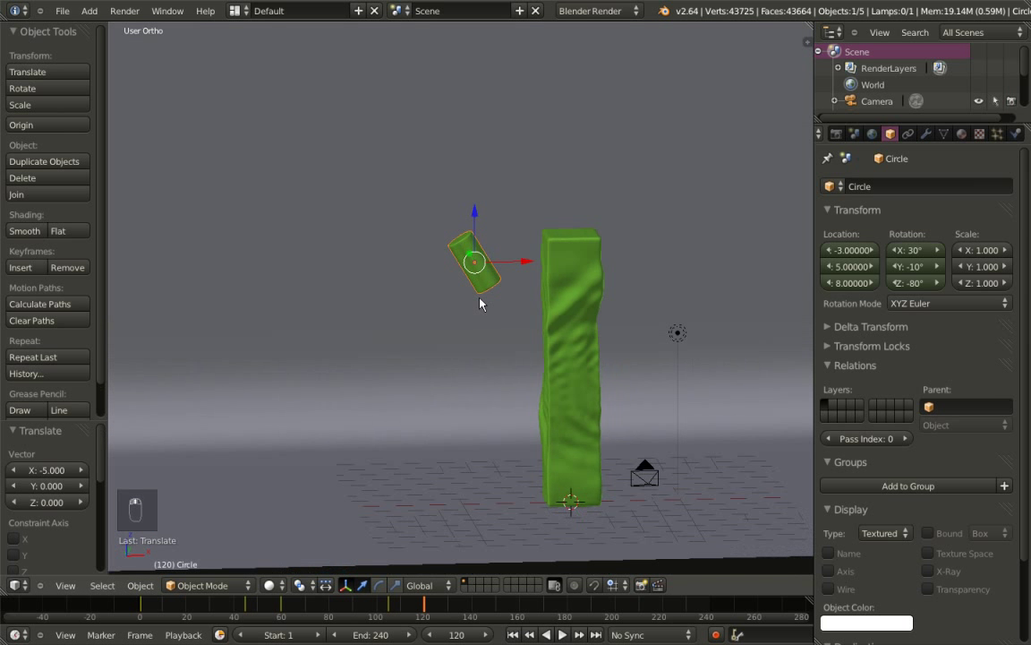
pyautogui.press('KP_1')
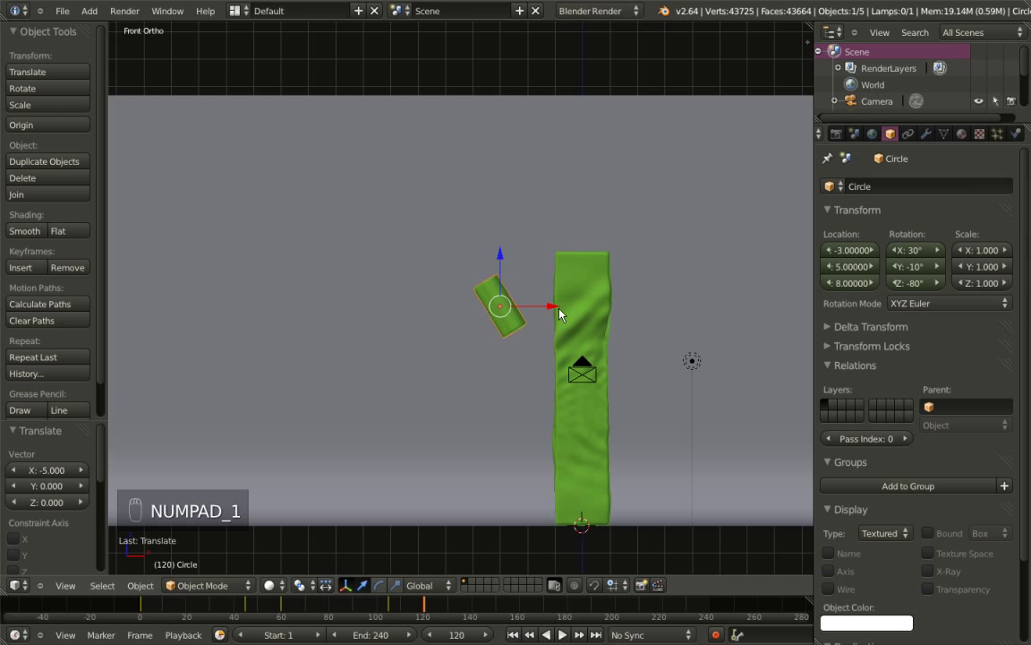
pyautogui.press('g')
pyautogui.press('z')
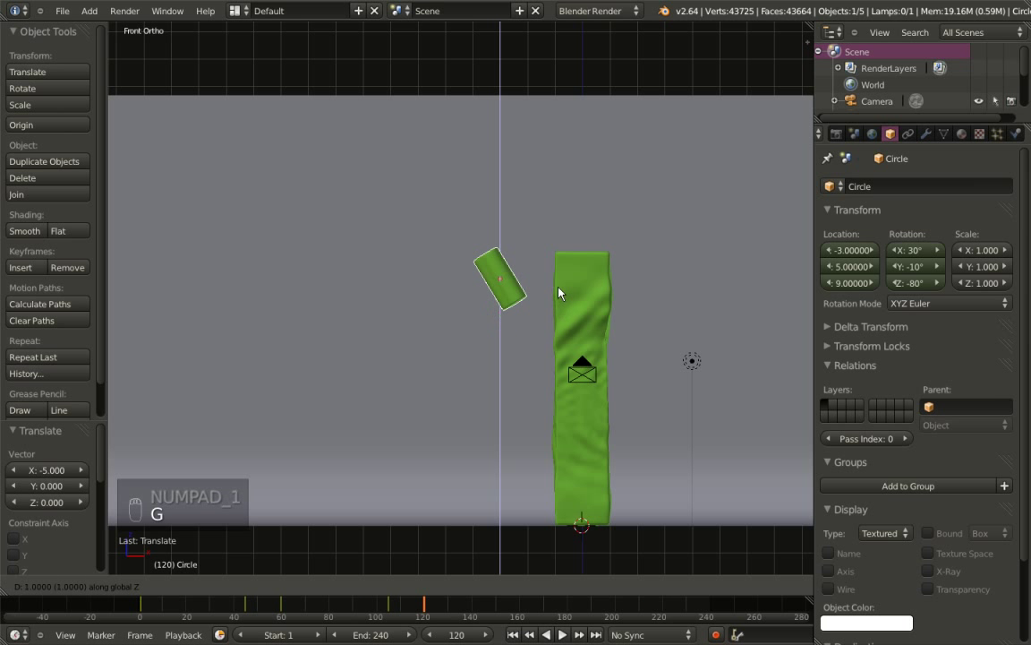
pyautogui.click(559, 291)
pyautogui.moveTo(555, 290); pyautogui.dragTo(479, 382, button='middle')
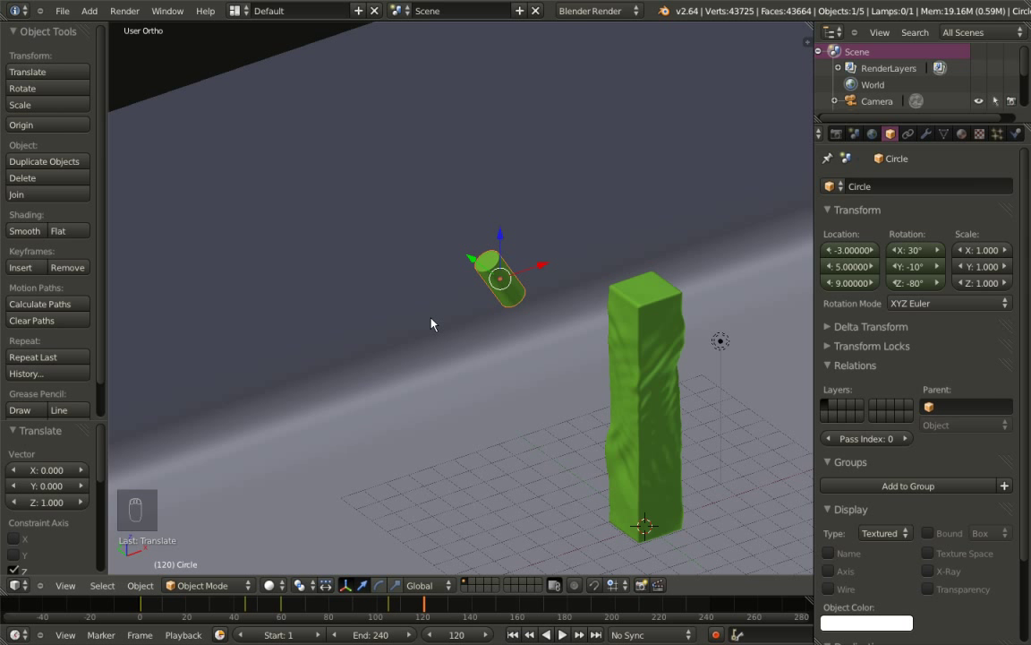
pyautogui.press('i')
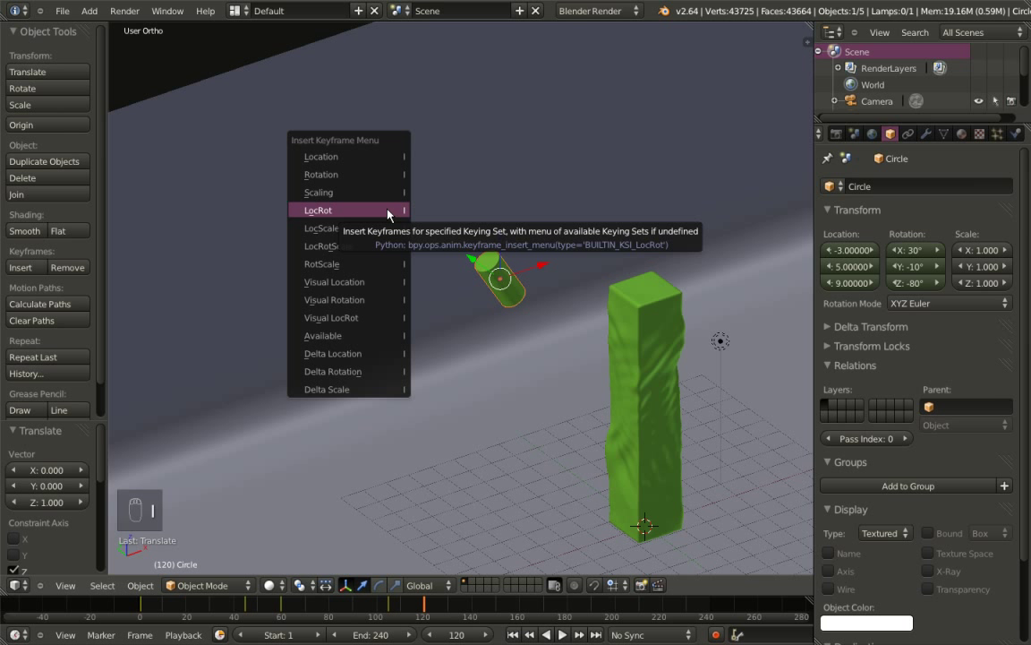
pyautogui.click(391, 212)
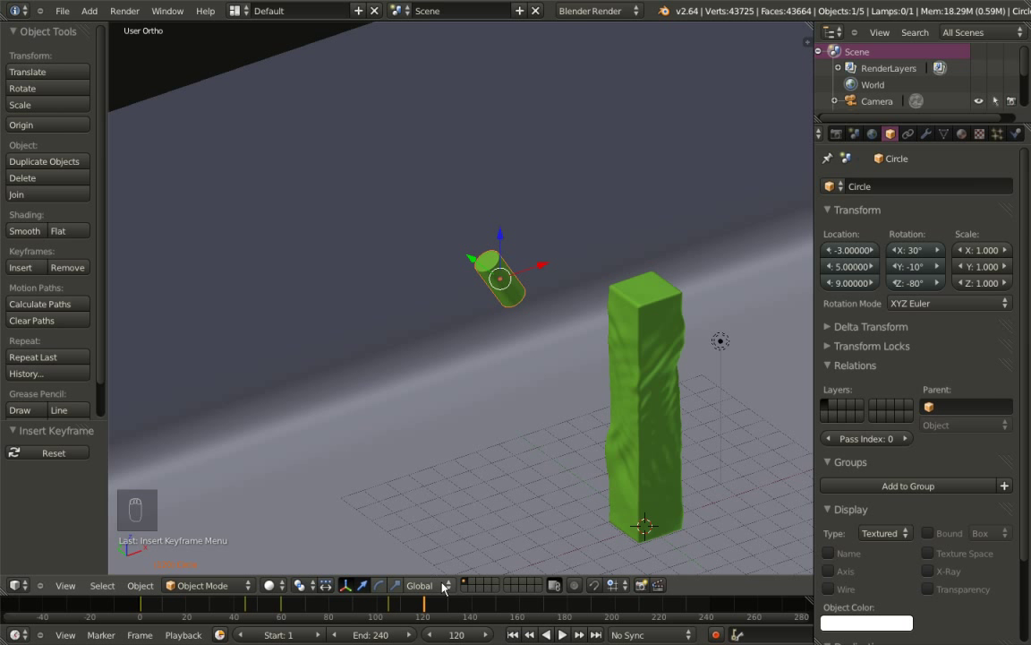
# Go to frame 165 and move the cylinder 5 units along X and -10 units along Y in top view
pyautogui.click(451, 635)
pyautogui.write('1')
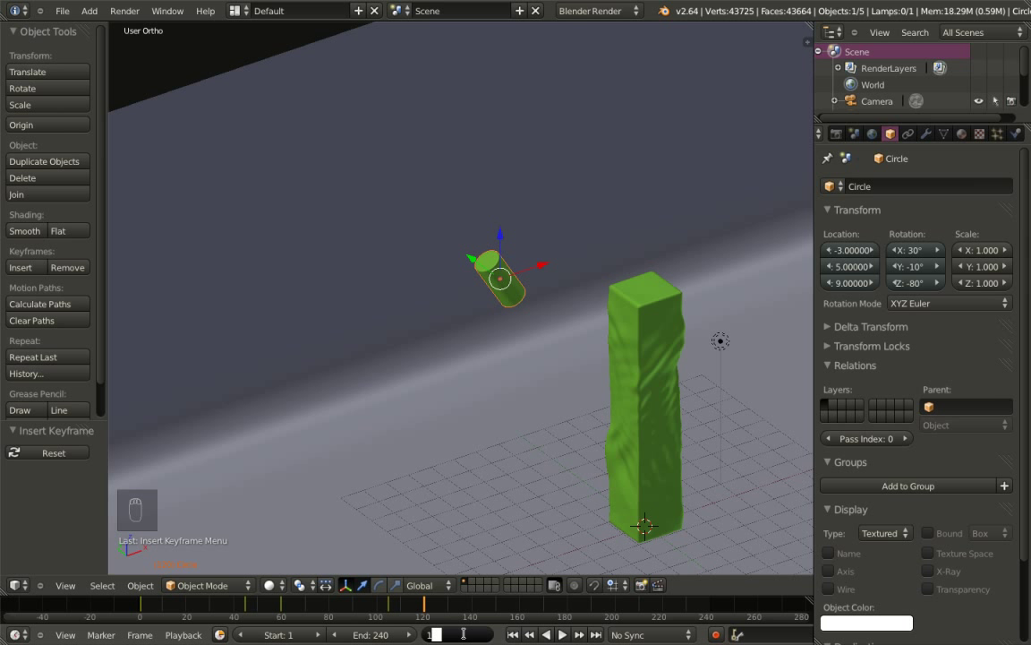
pyautogui.write('165')
pyautogui.press('BackSpace')
pyautogui.press('BackSpace')
pyautogui.press('BackSpace')
pyautogui.write('65')
pyautogui.press('Return')
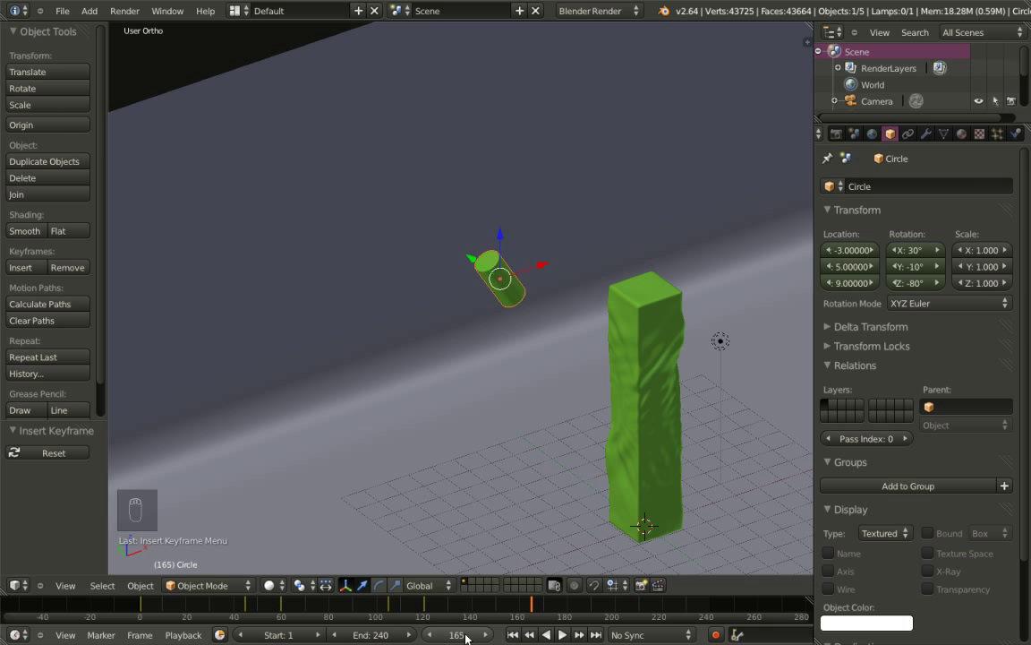
pyautogui.press('KP_7')
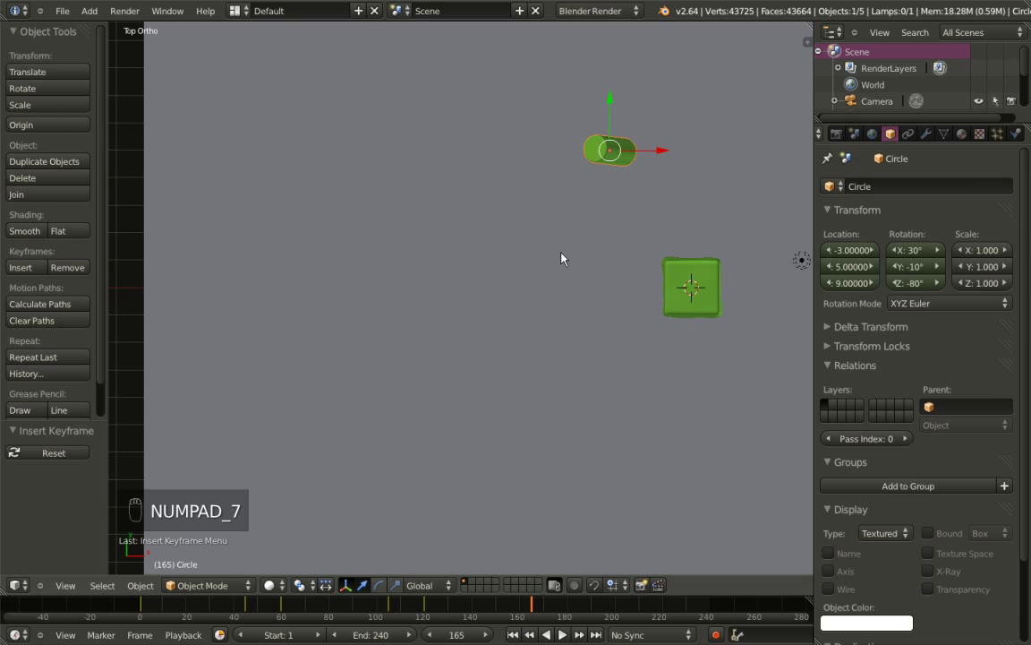
pyautogui.press('g')
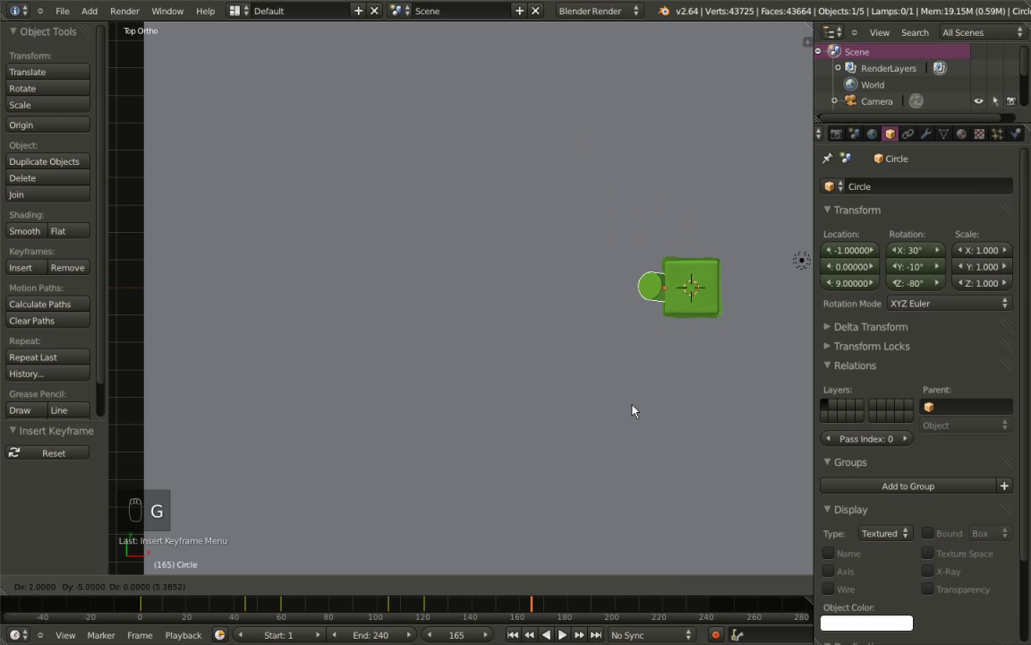
pyautogui.click(702, 519)
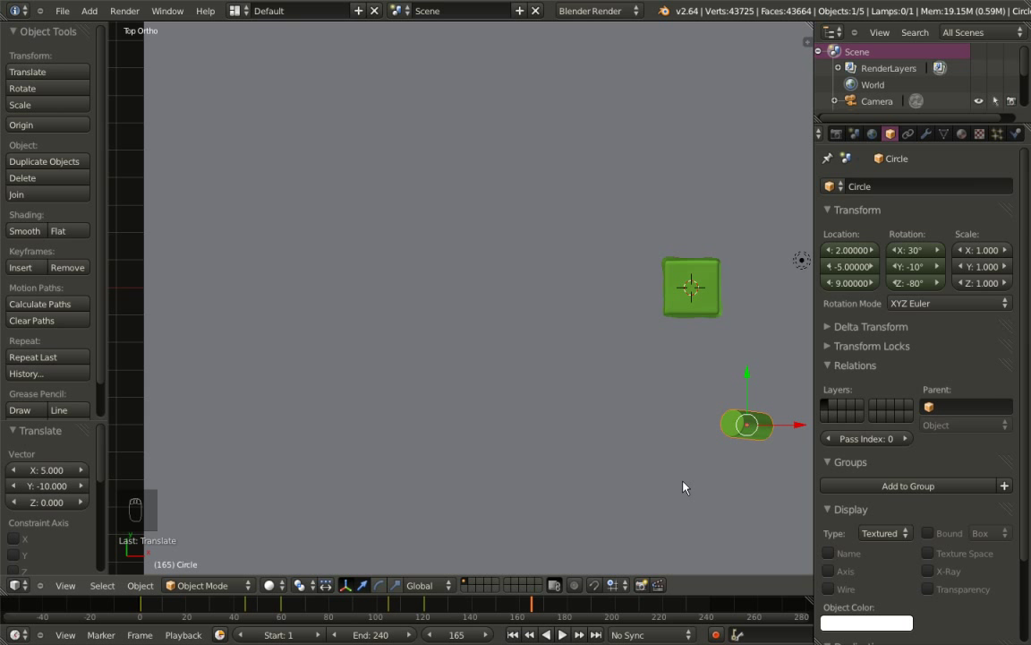
# Lower the cylinder 4 units along Z and insert a LocRot keyframe at frame 165
pyautogui.press('KP_1')
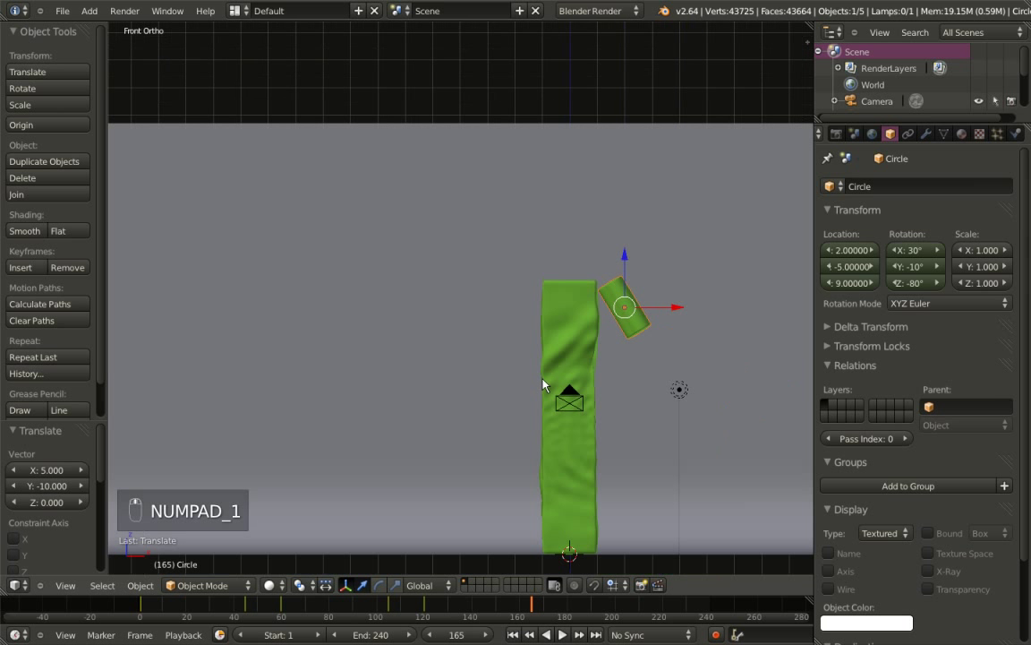
pyautogui.keyDown('shift'); pyautogui.moveTo(552, 386); pyautogui.dragTo(472, 327, button='middle'); pyautogui.keyUp('shift')
pyautogui.press('g')
pyautogui.press('z')
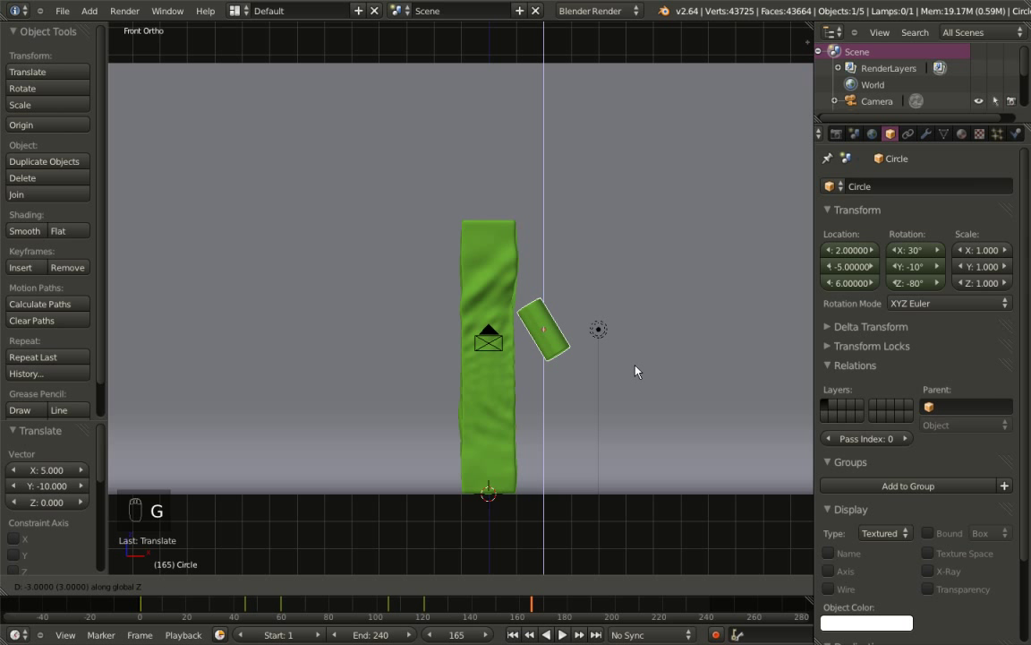
pyautogui.click(635, 379)
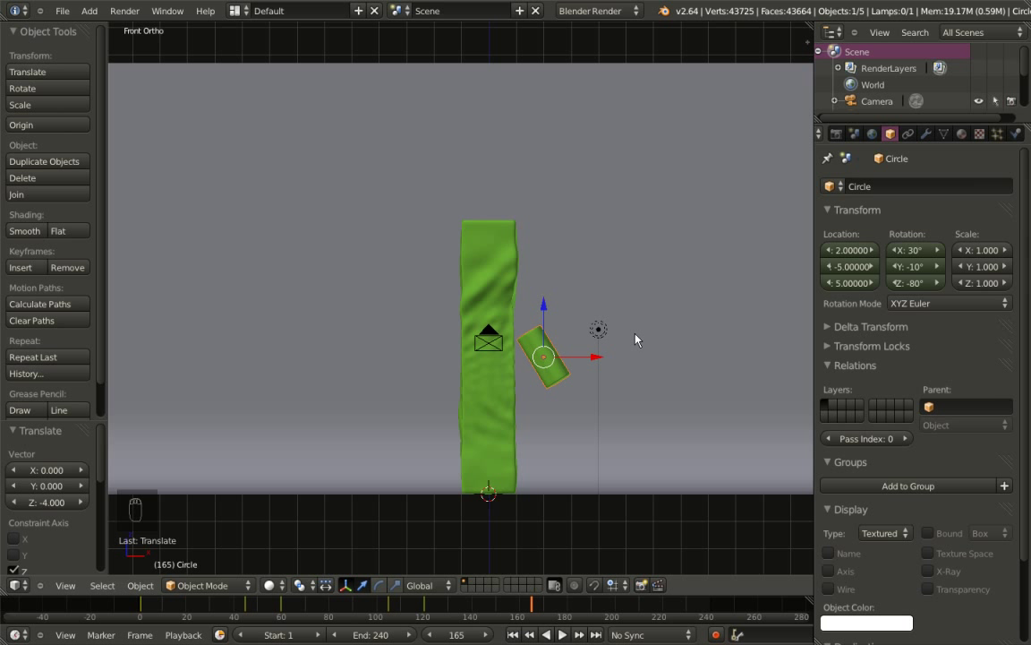
pyautogui.press('i')
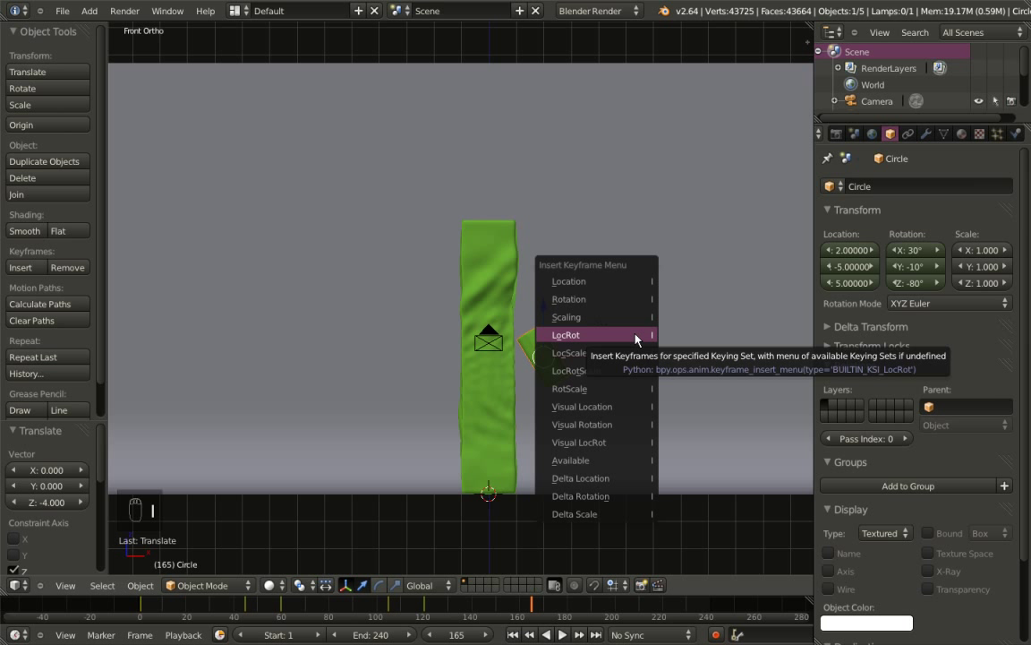
pyautogui.click(636, 337)
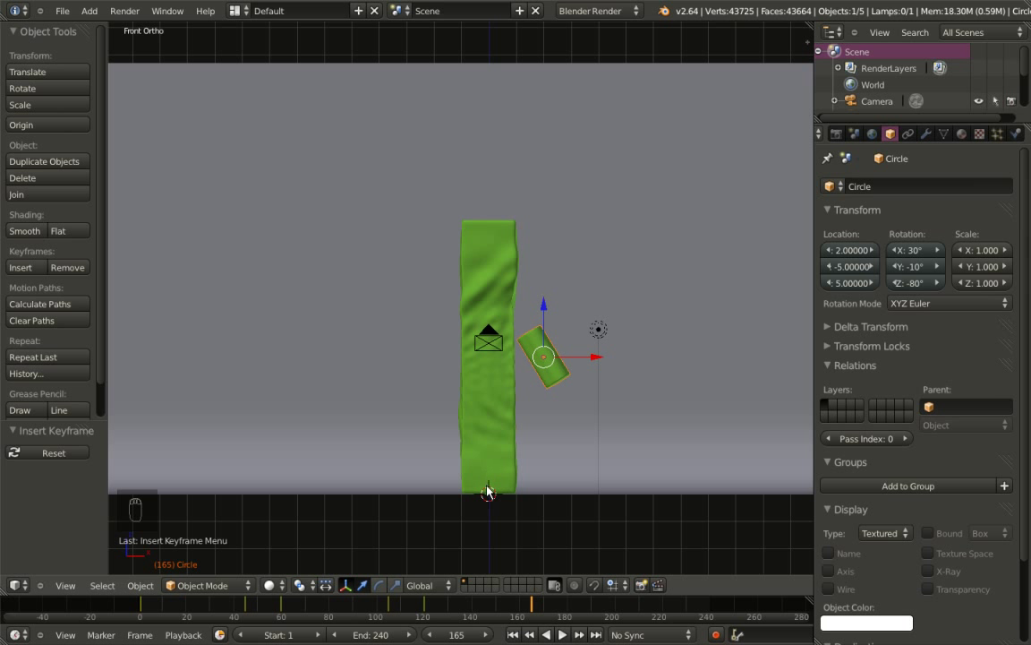
# Play the animation from frame 1 in camera view, stop it at frame 166, and examine the pillar's deformation from several sides
pyautogui.press('KP_0')
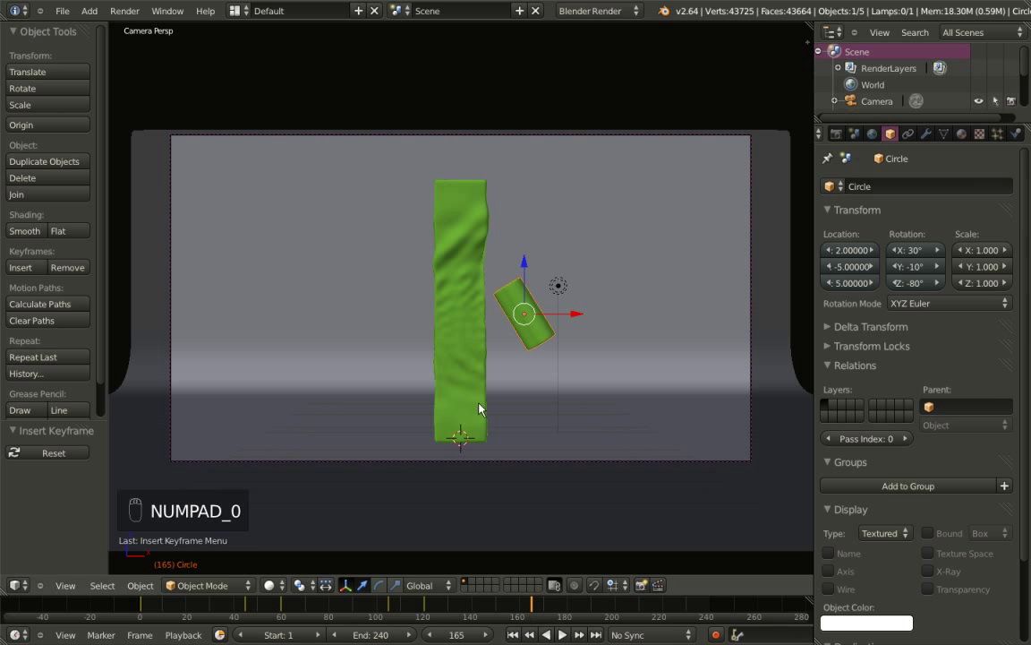
pyautogui.click(512, 634)
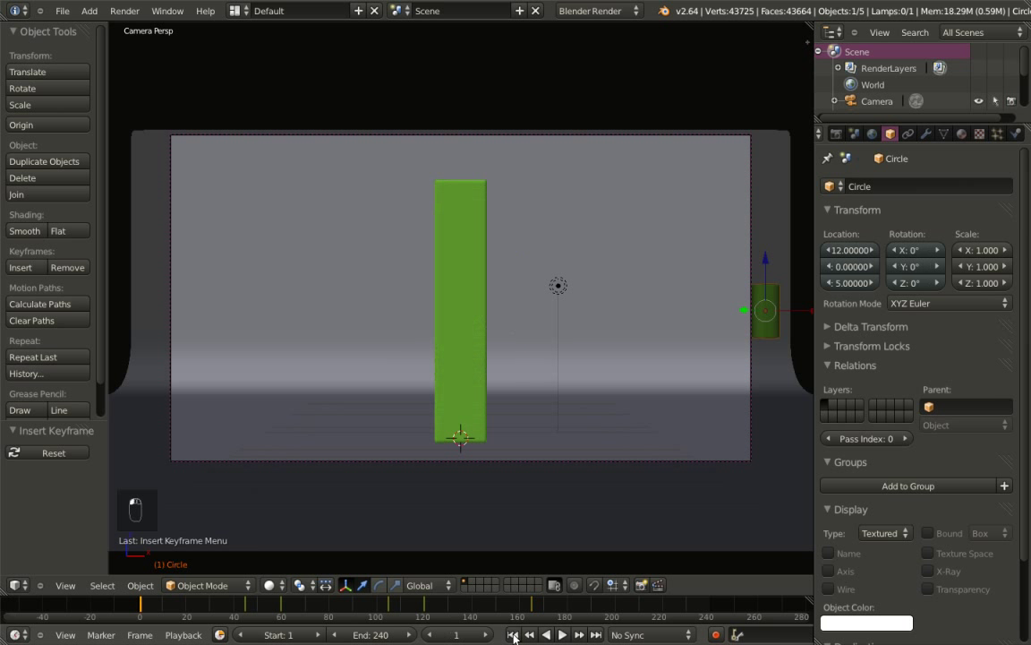
pyautogui.click(563, 634)
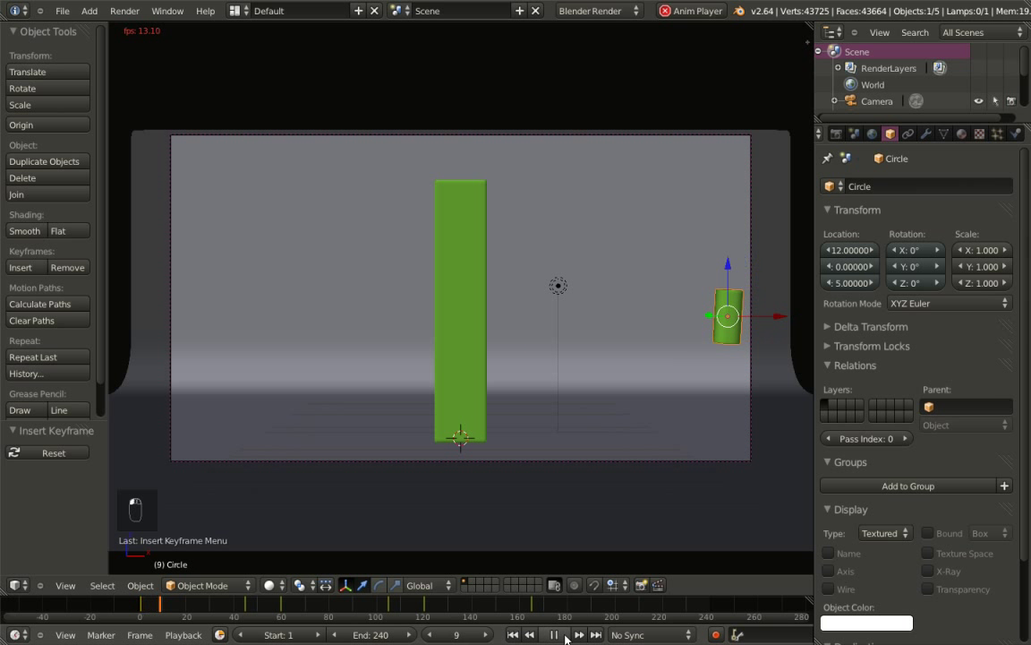
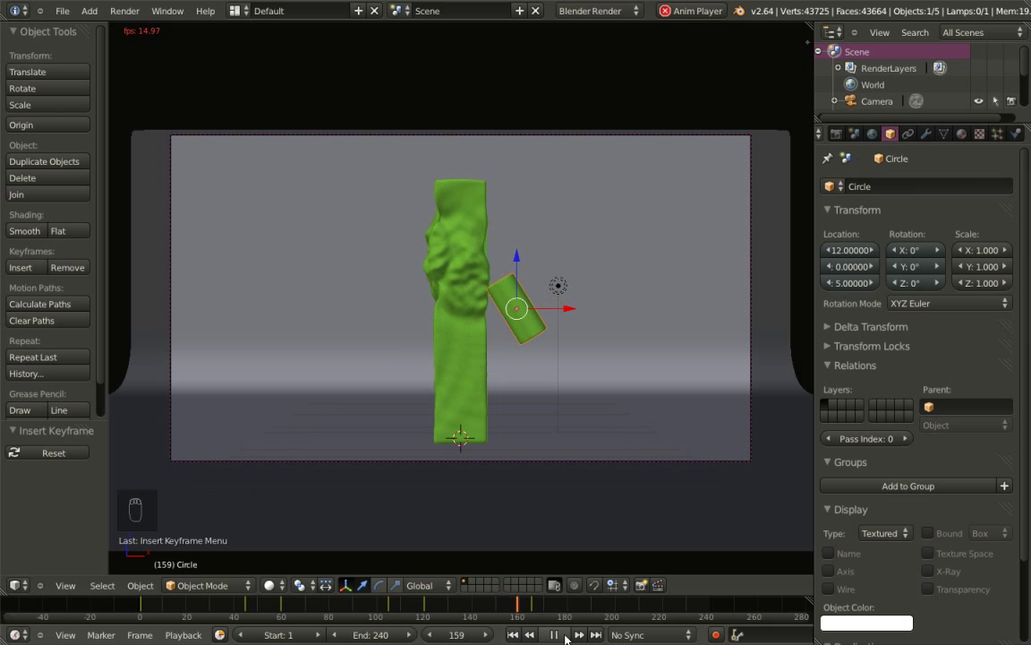
pyautogui.click(554, 633)
pyautogui.moveTo(551, 392); pyautogui.dragTo(427, 329, button='middle')
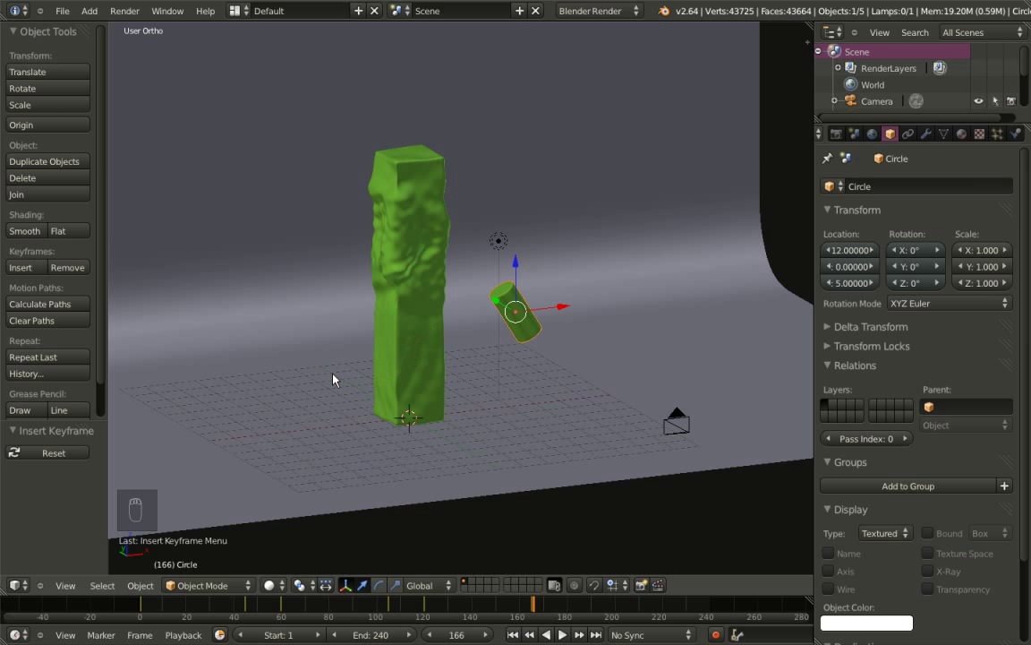
pyautogui.keyDown('shift'); pyautogui.moveTo(366, 375); pyautogui.dragTo(446, 403, button='middle'); pyautogui.keyUp('shift')
pyautogui.moveTo(551, 314); pyautogui.dragTo(504, 330, button='middle')
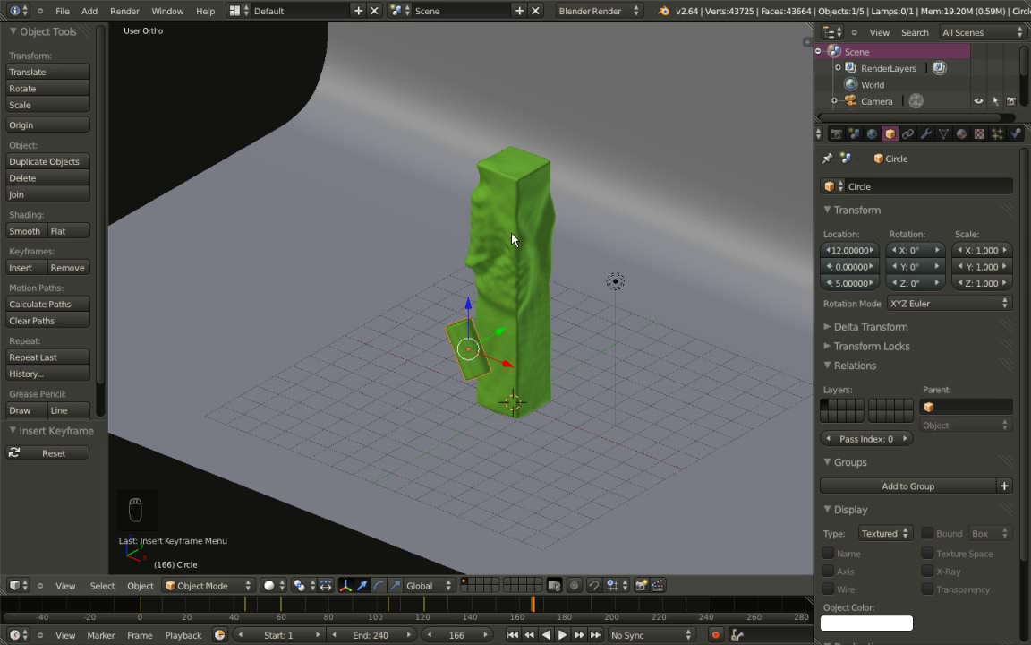
# Add a cube mesh at the scene origin, at the base of the pillar
pyautogui.hotkey('shift', 'a')
pyautogui.moveTo(519, 233)
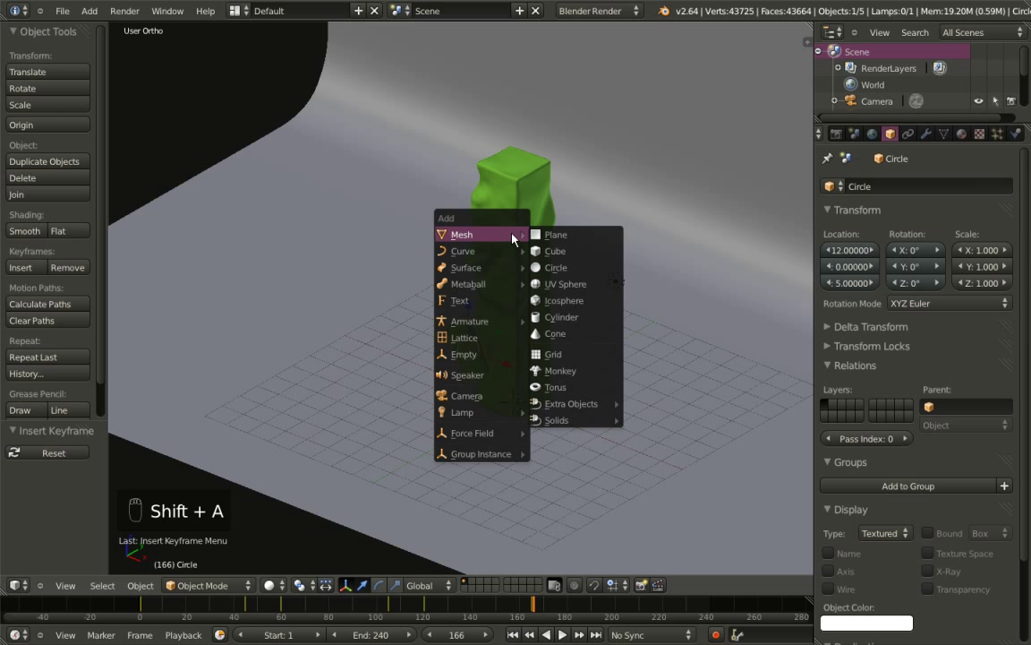
pyautogui.click(555, 253)
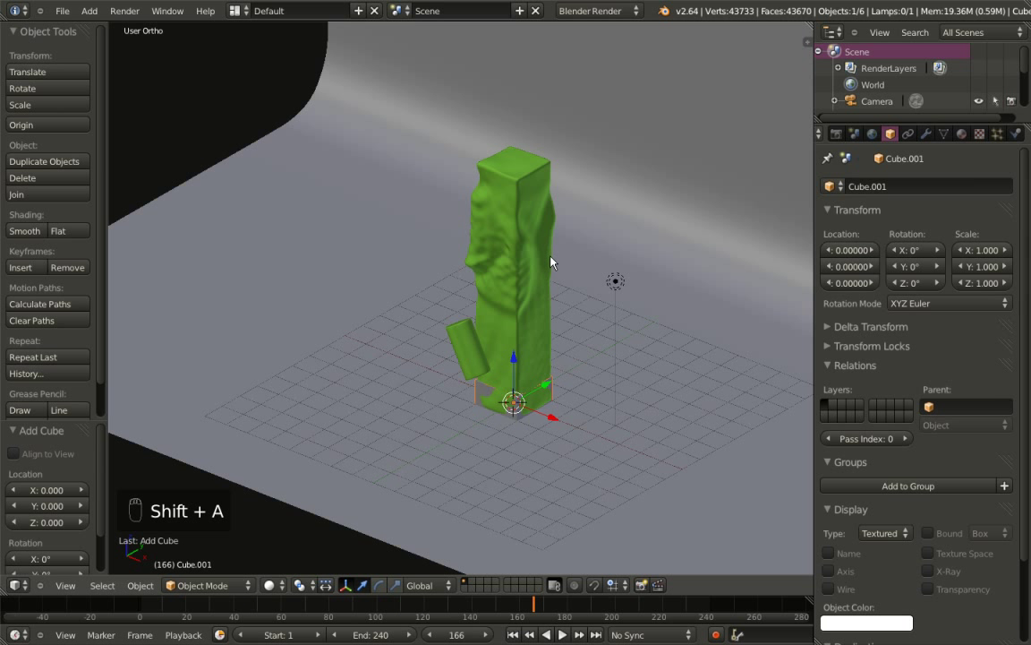
# In front view, scale the new cube's whole mesh by 5 along Z in Edit Mode
pyautogui.press('KP_1')
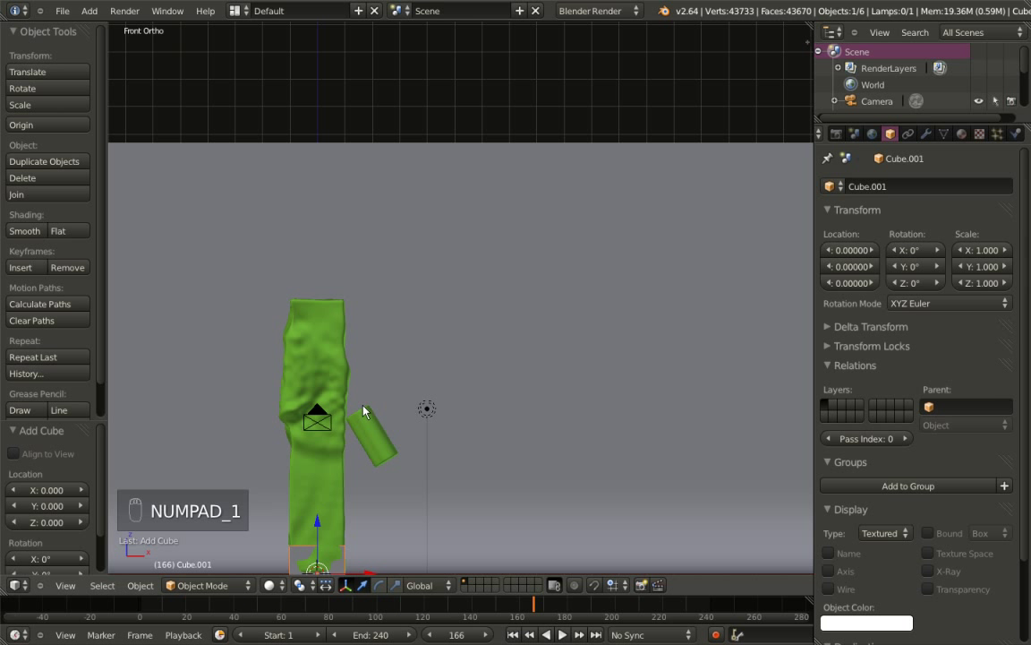
pyautogui.keyDown('shift'); pyautogui.moveTo(314, 435); pyautogui.dragTo(527, 289, button='middle'); pyautogui.keyUp('shift')
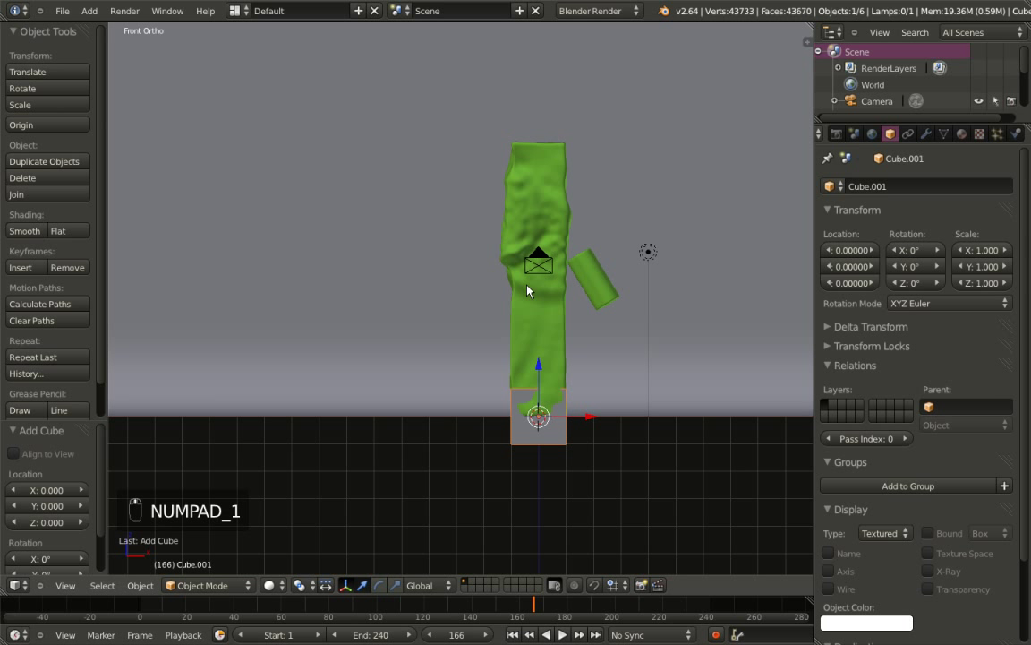
pyautogui.press('Tab')
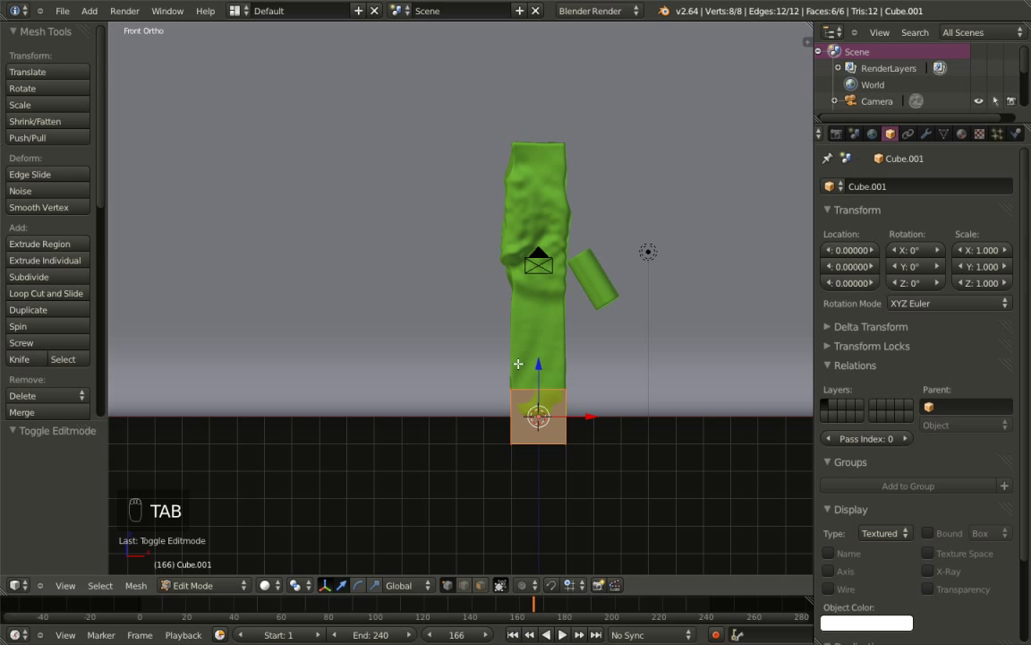
pyautogui.press('s')
pyautogui.press('z')
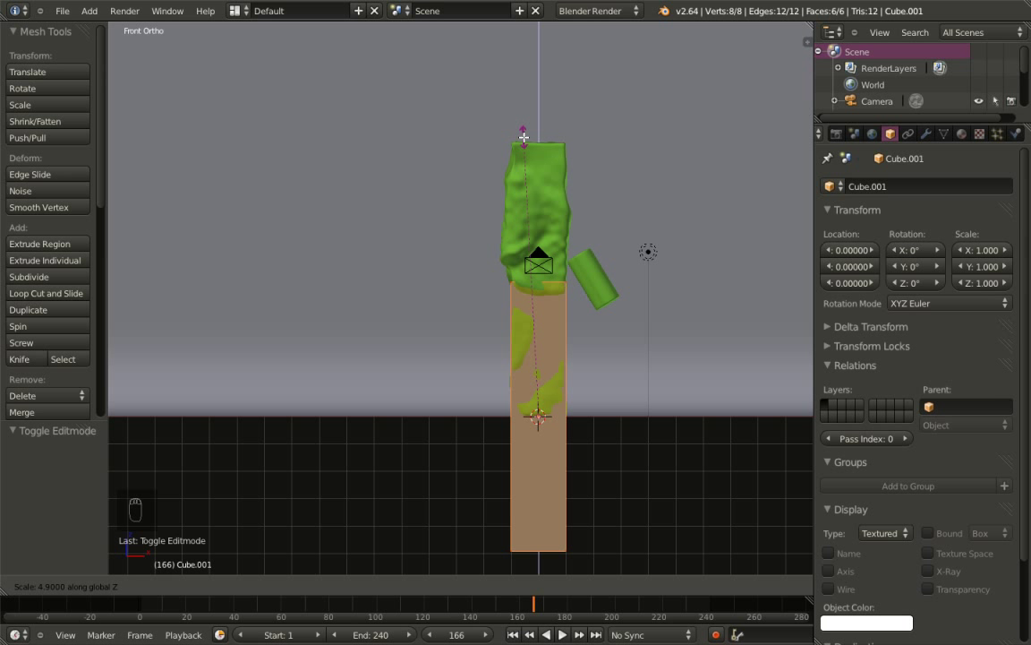
pyautogui.click(523, 134)
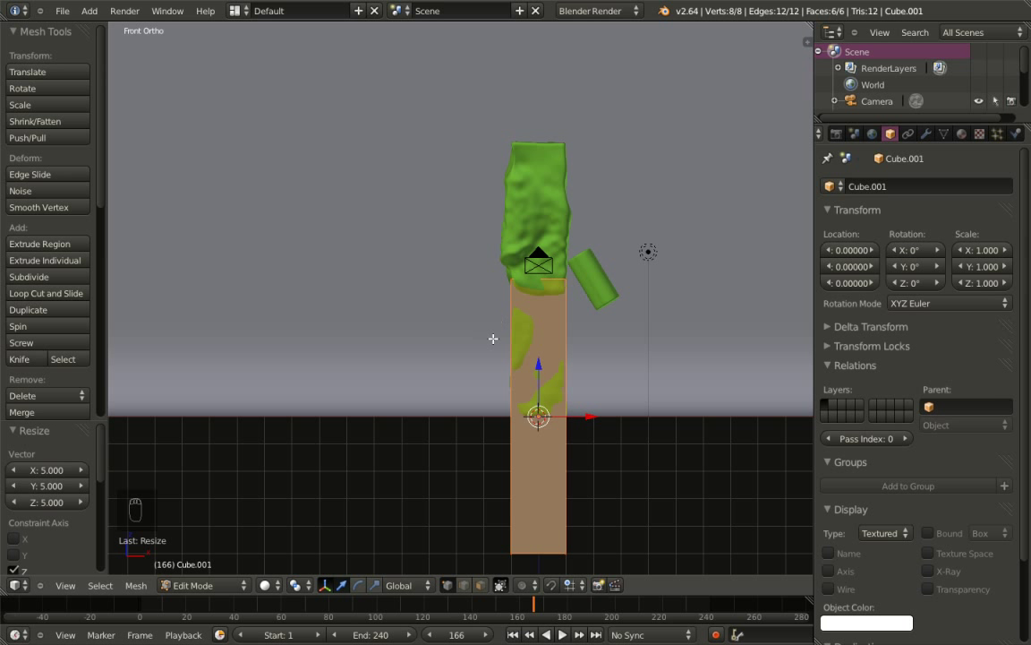
# Return to Object Mode and raise the stretched cube 5 units along Z so it coincides with the pillar
pyautogui.press('Tab')
pyautogui.press('g')
pyautogui.press('z')
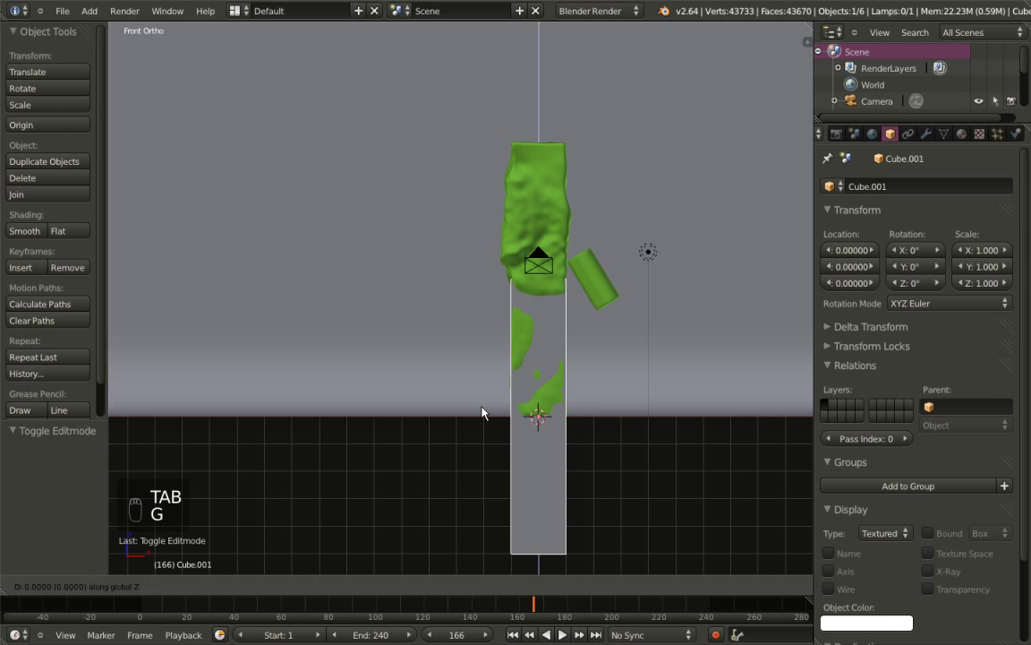
pyautogui.click(491, 279)
pyautogui.moveTo(608, 265); pyautogui.dragTo(425, 341, button='middle')
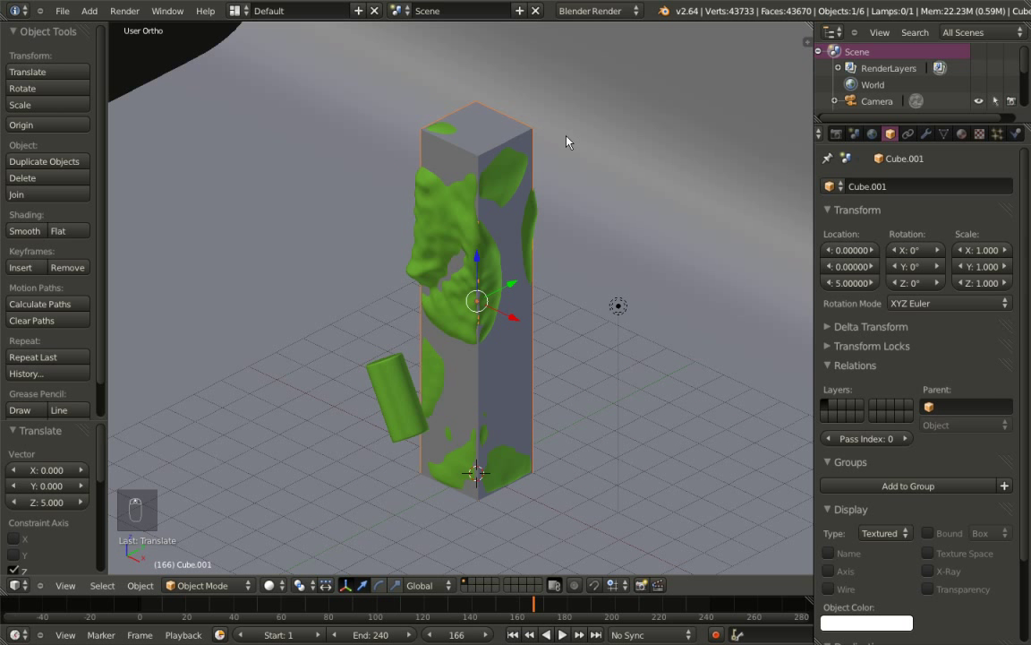
# Rename the new cube object as Emitter
pyautogui.click(880, 186)
pyautogui.write('E')
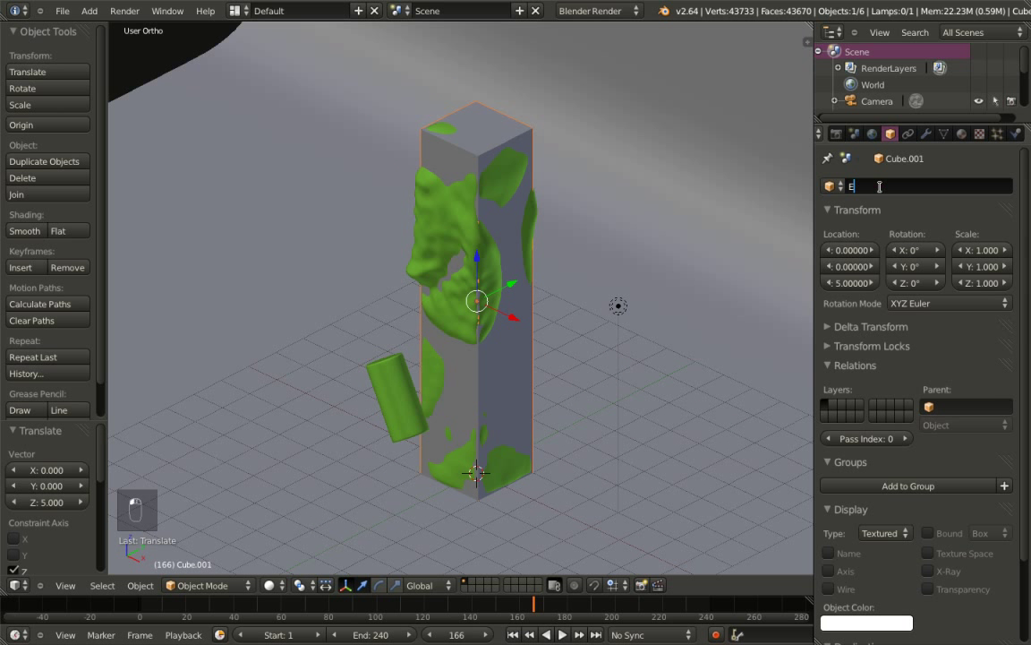
pyautogui.write('mitter')
pyautogui.press('Return')
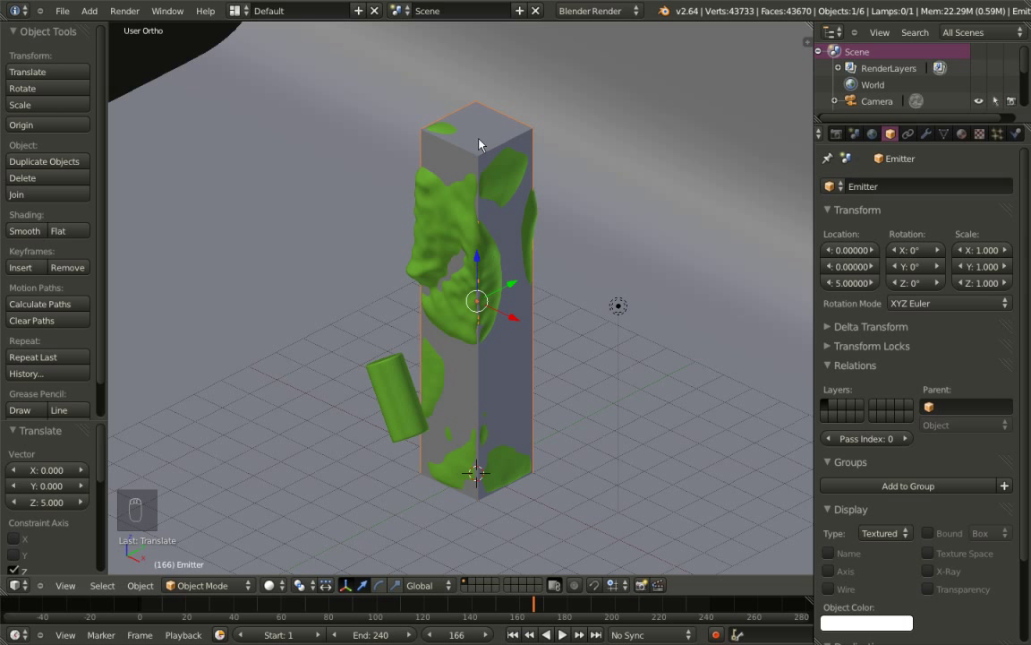
# In front wireframe view, scale the Emitter's mesh uniformly to 0.8 in Edit Mode so it sits inside the pillar
pyautogui.press('KP_1')
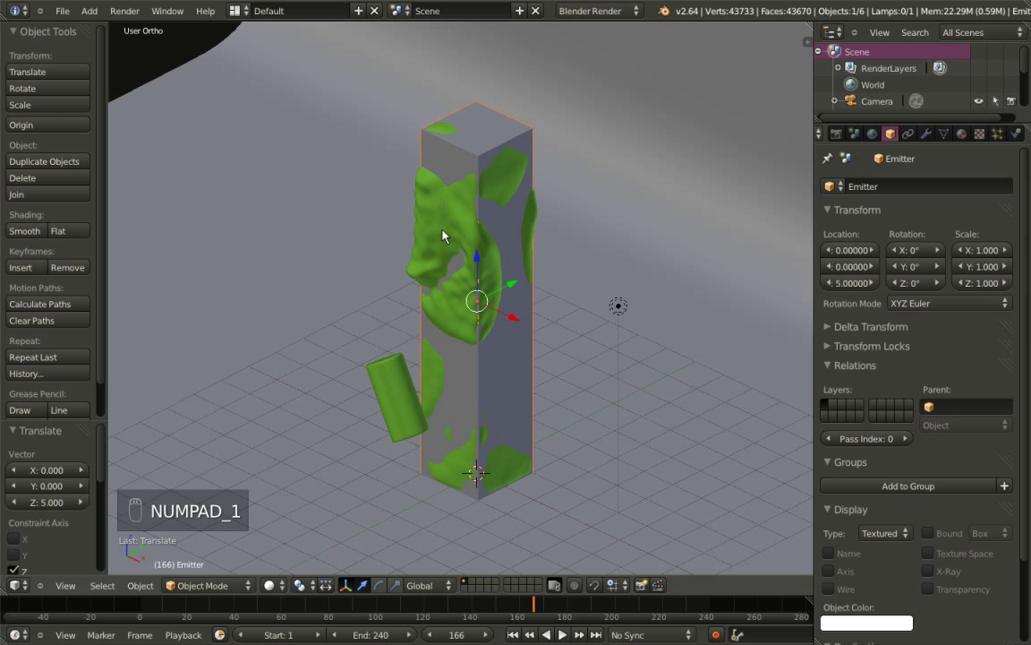
pyautogui.keyDown('shift'); pyautogui.moveTo(336, 319); pyautogui.dragTo(583, 182, button='middle'); pyautogui.keyUp('shift')
pyautogui.press('z')
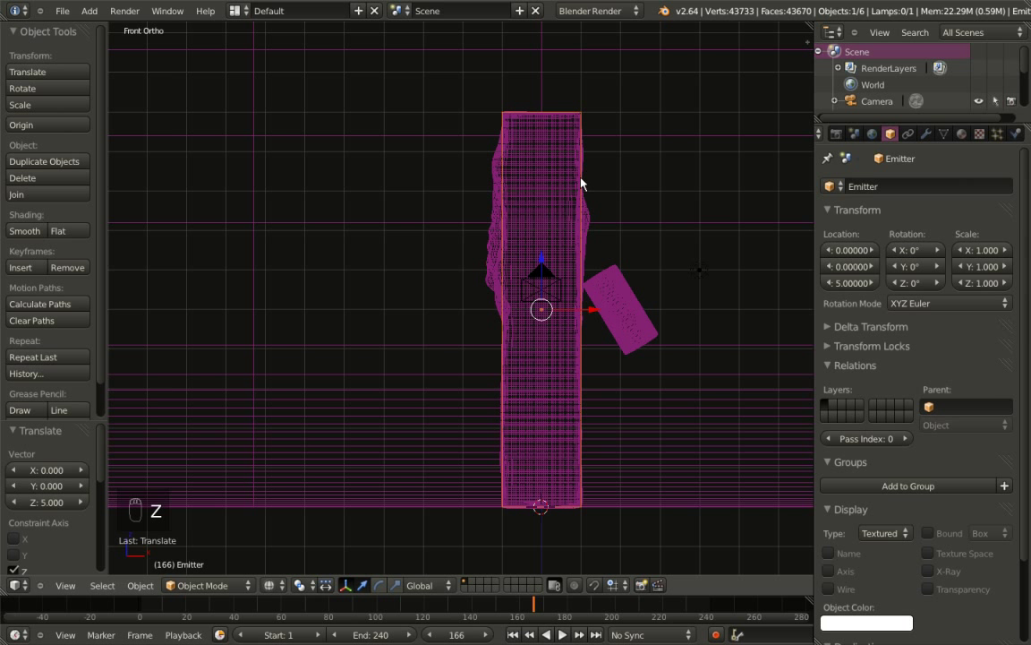
pyautogui.scroll(1, 580, 184)
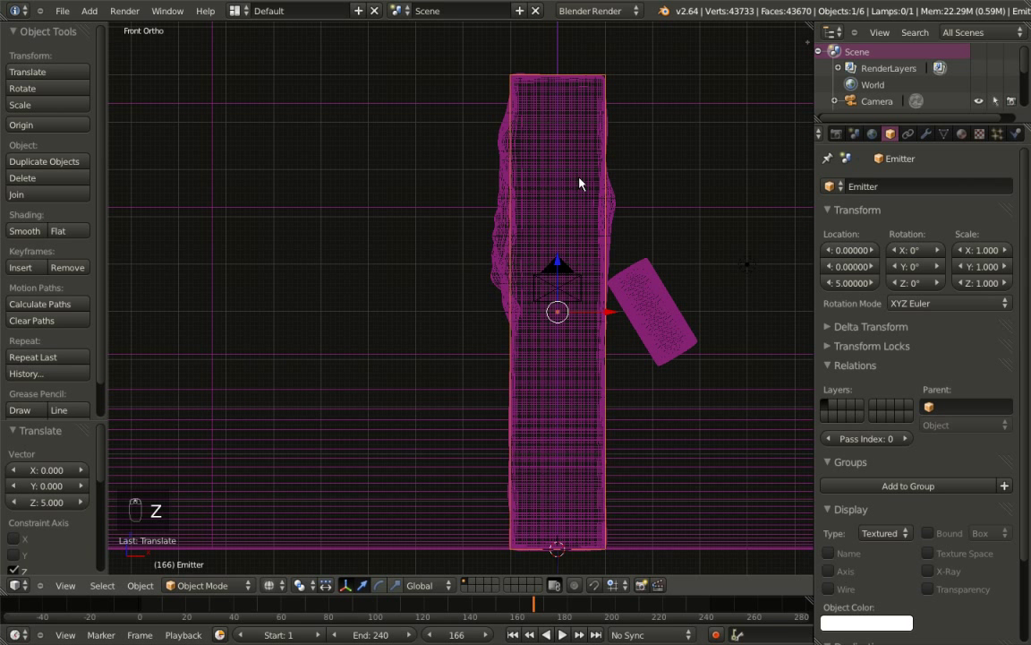
pyautogui.press('Tab')
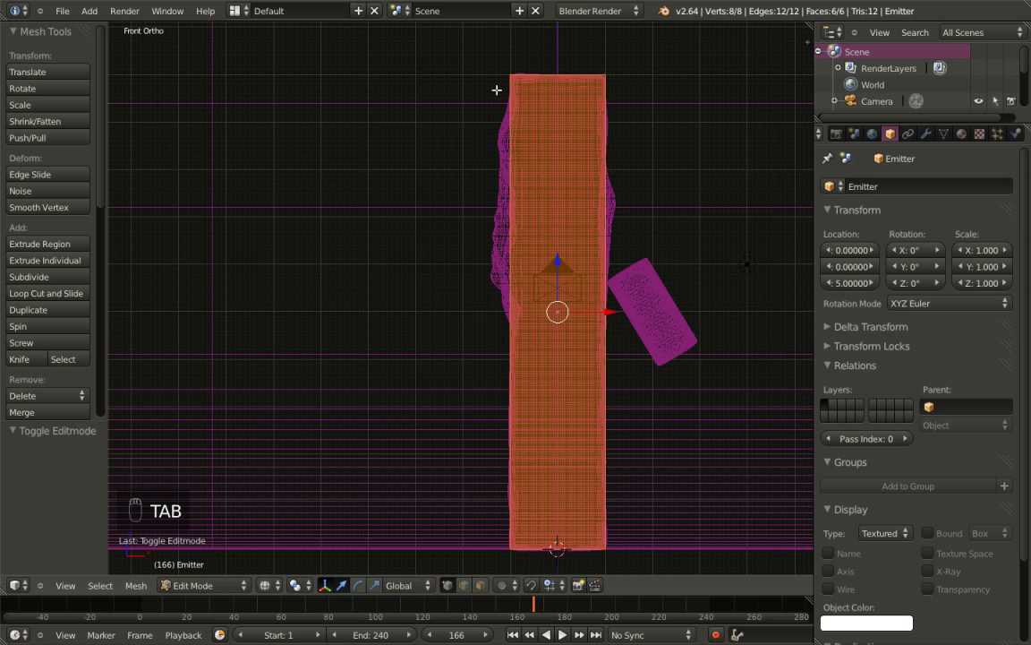
pyautogui.press('s')
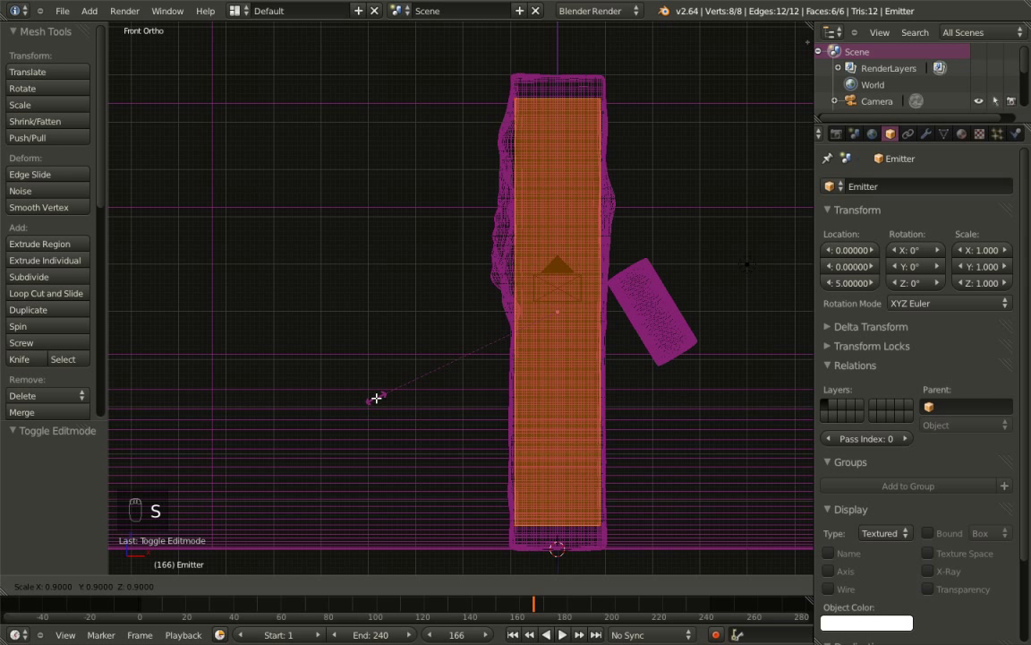
pyautogui.click(383, 394)
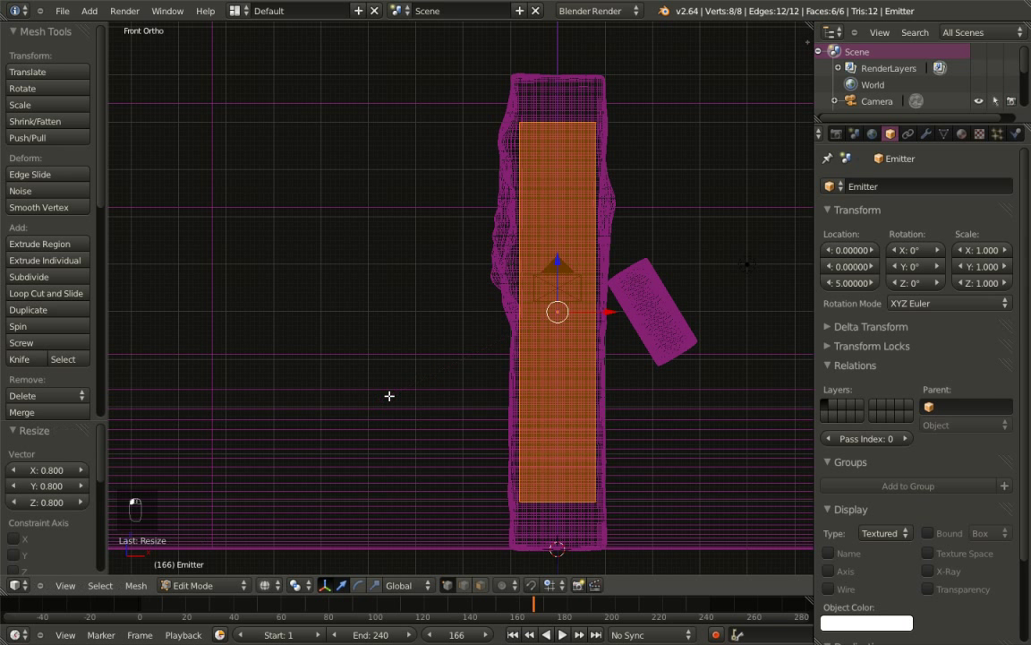
# Scale the Emitter's mesh by 1.2 along Z only, and return to Object Mode
pyautogui.press('s')
pyautogui.press('z')
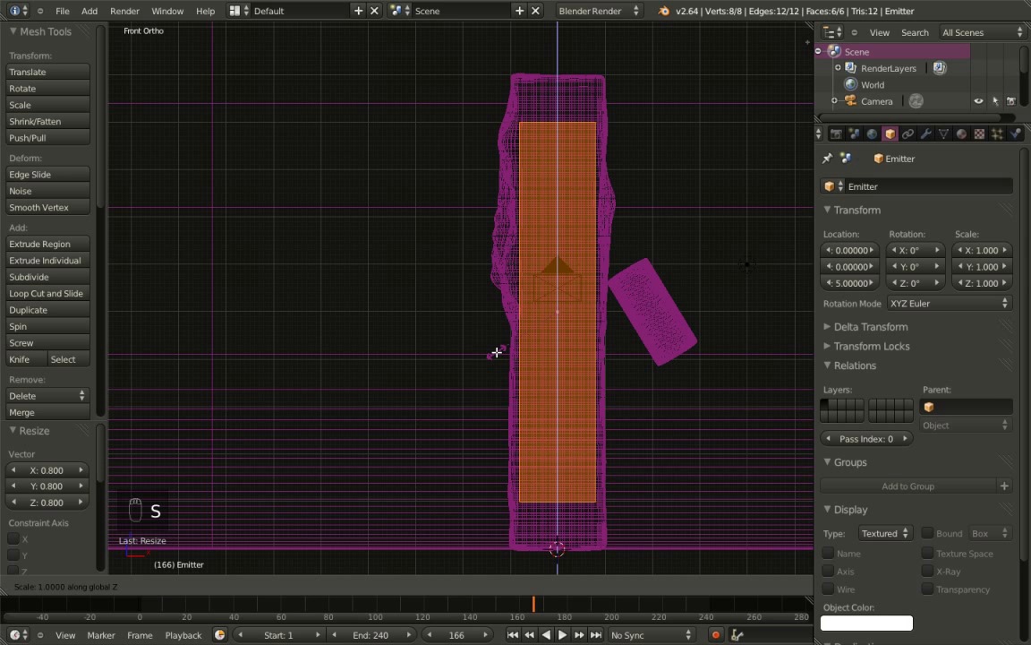
pyautogui.click(495, 374)
pyautogui.moveTo(582, 283); pyautogui.dragTo(580, 246, button='middle')
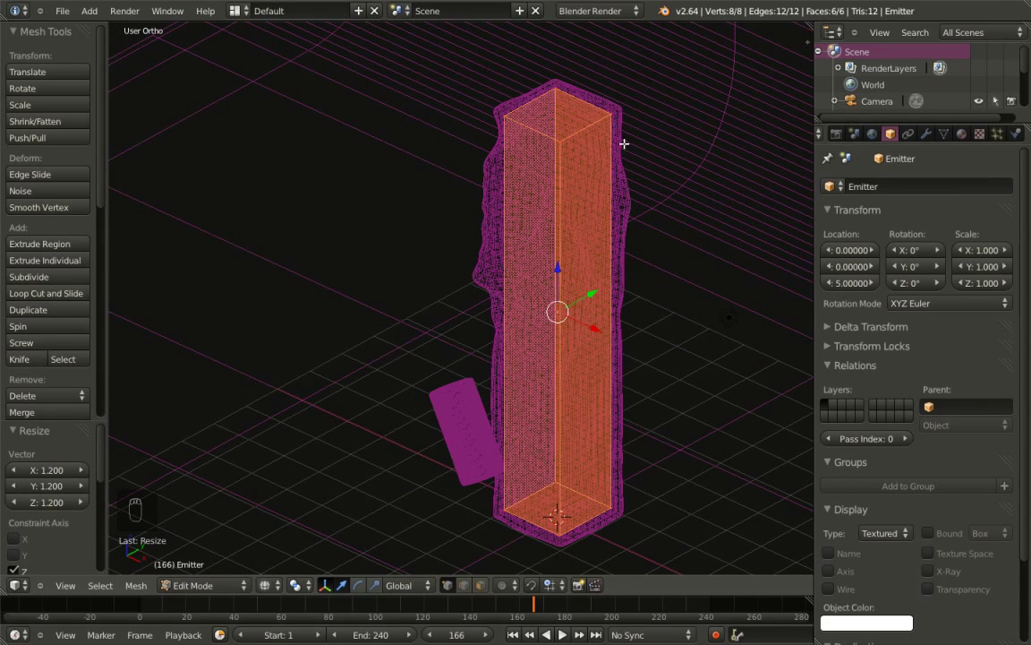
pyautogui.press('Tab')
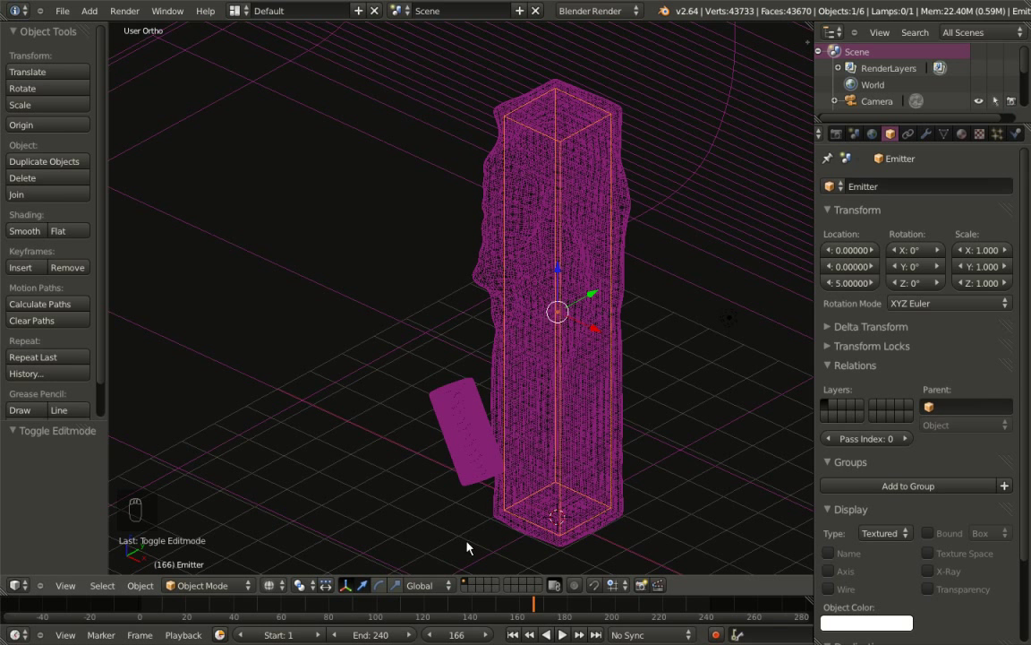
# Switch to the empty second scene layer and add an icosphere with 2 subdivisions at the origin
pyautogui.click(472, 580)
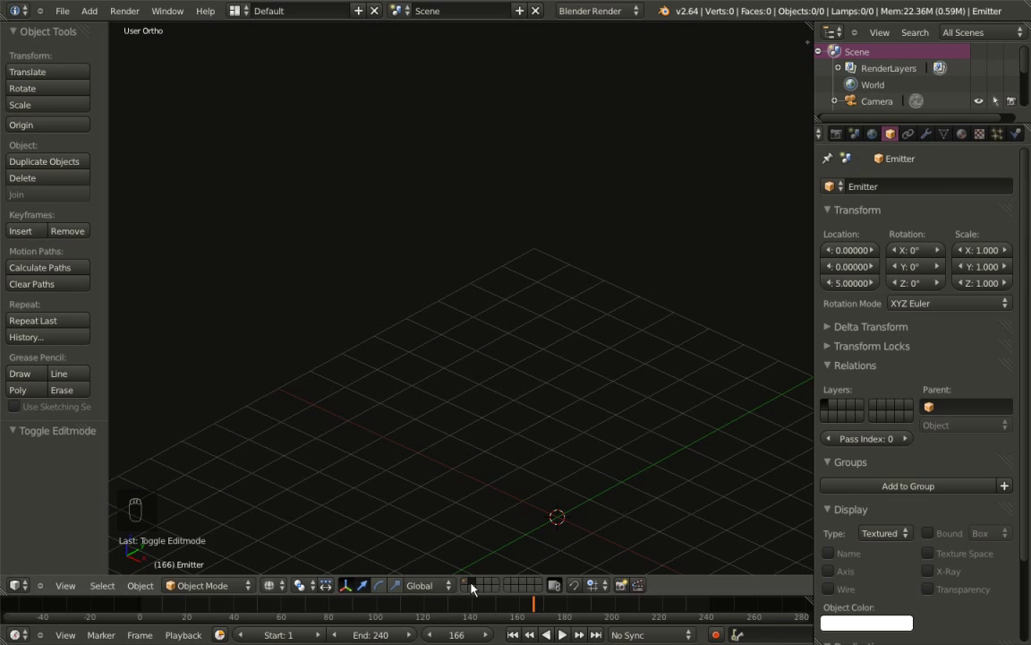
pyautogui.keyDown('shift'); pyautogui.moveTo(472, 485); pyautogui.dragTo(399, 282, button='middle'); pyautogui.keyUp('shift')
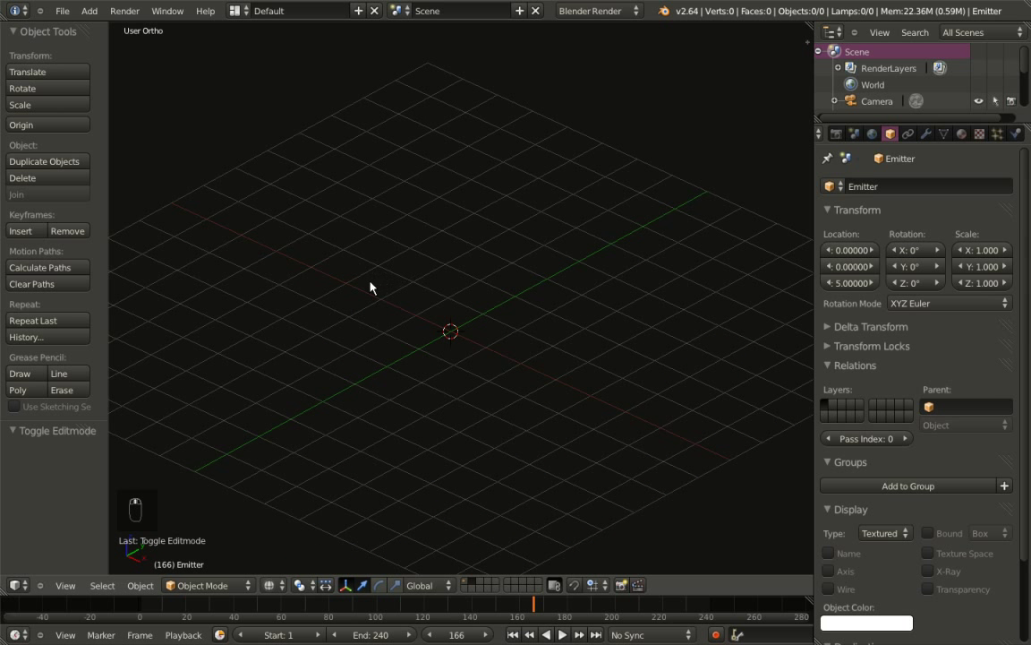
pyautogui.hotkey('shift', 'a')
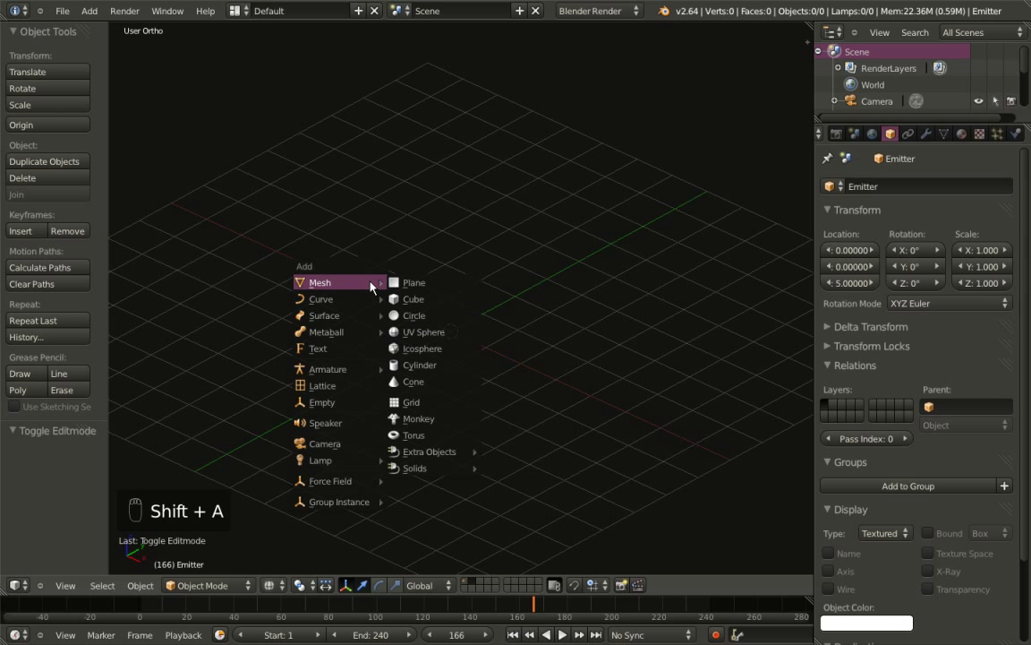
pyautogui.click(421, 349)
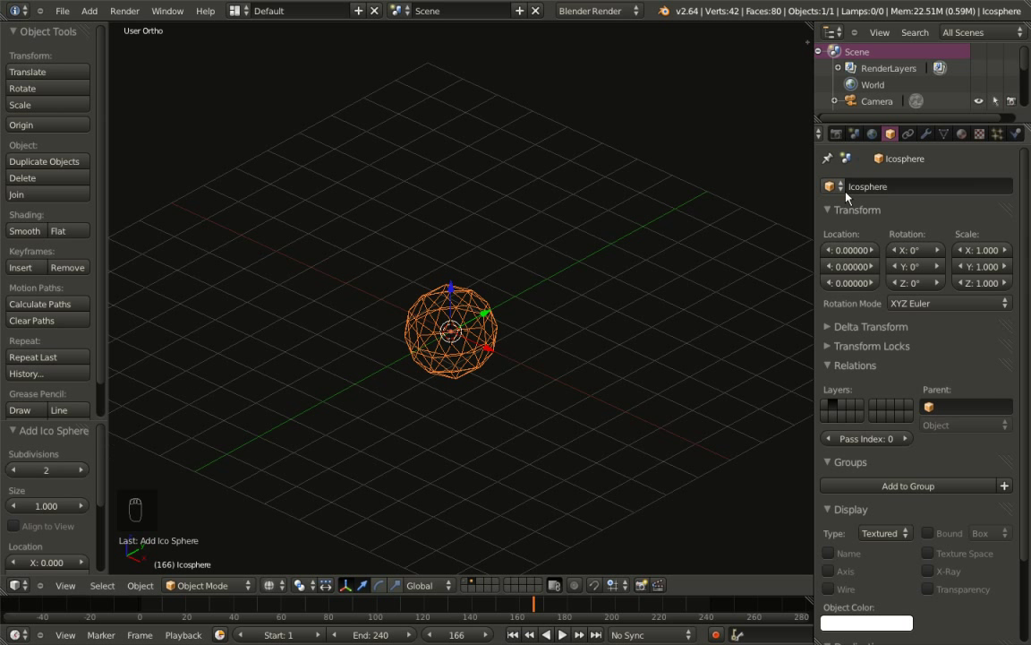
# Assign the existing green material named Material to the icosphere
pyautogui.click(961, 133)
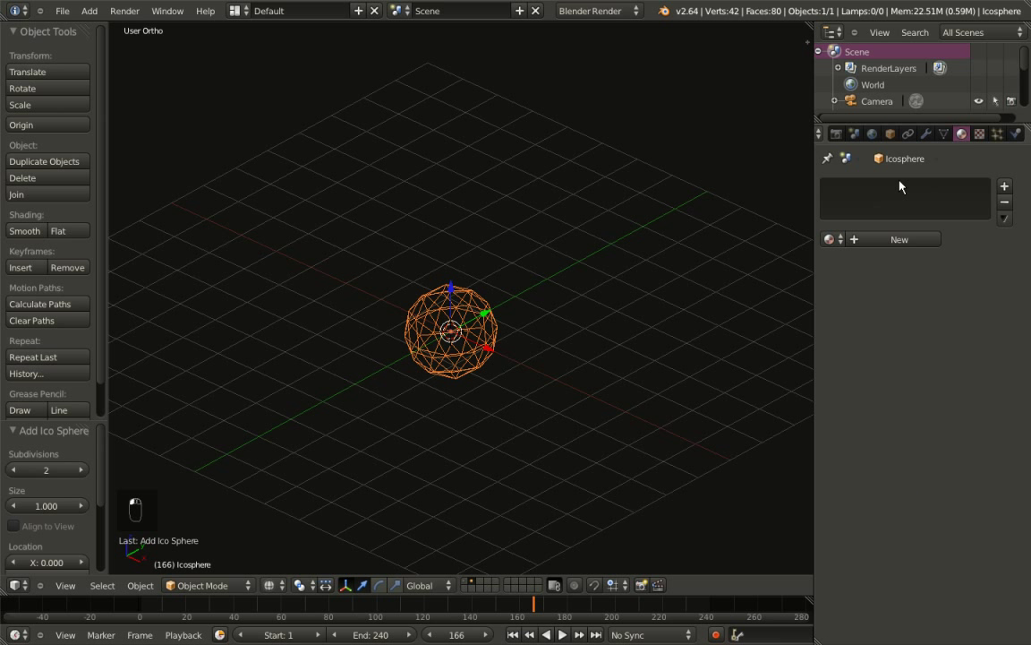
pyautogui.click(829, 240)
pyautogui.click(846, 264)
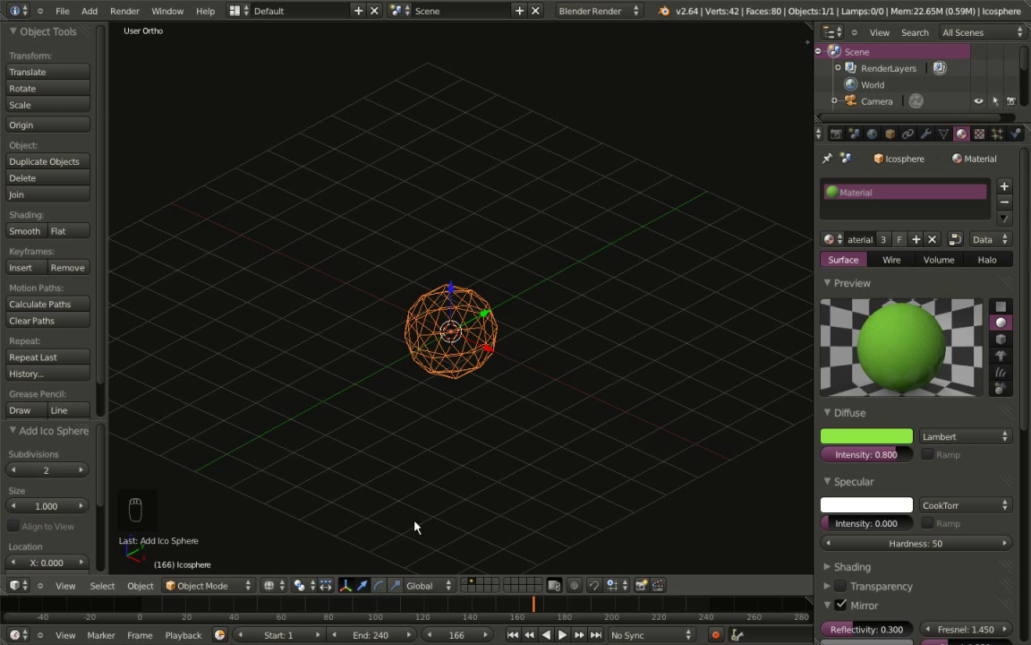
# Return to the first scene layer and select the Emitter box inside the pillar
pyautogui.click(466, 581)
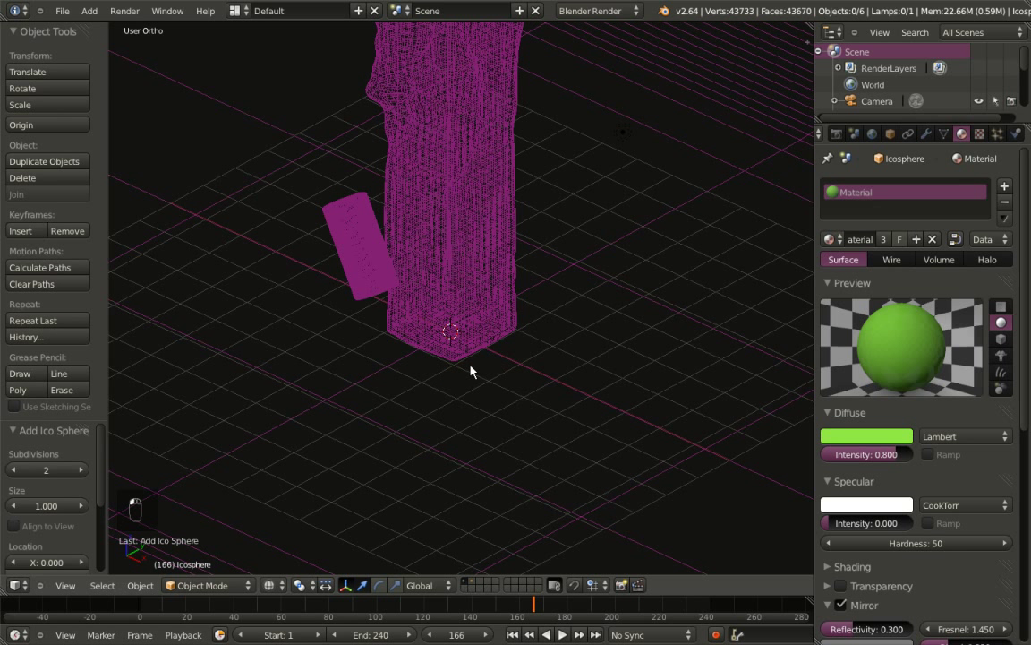
pyautogui.keyDown('shift'); pyautogui.moveTo(456, 326); pyautogui.dragTo(439, 481, button='middle'); pyautogui.keyUp('shift')
pyautogui.rightClick(439, 481)
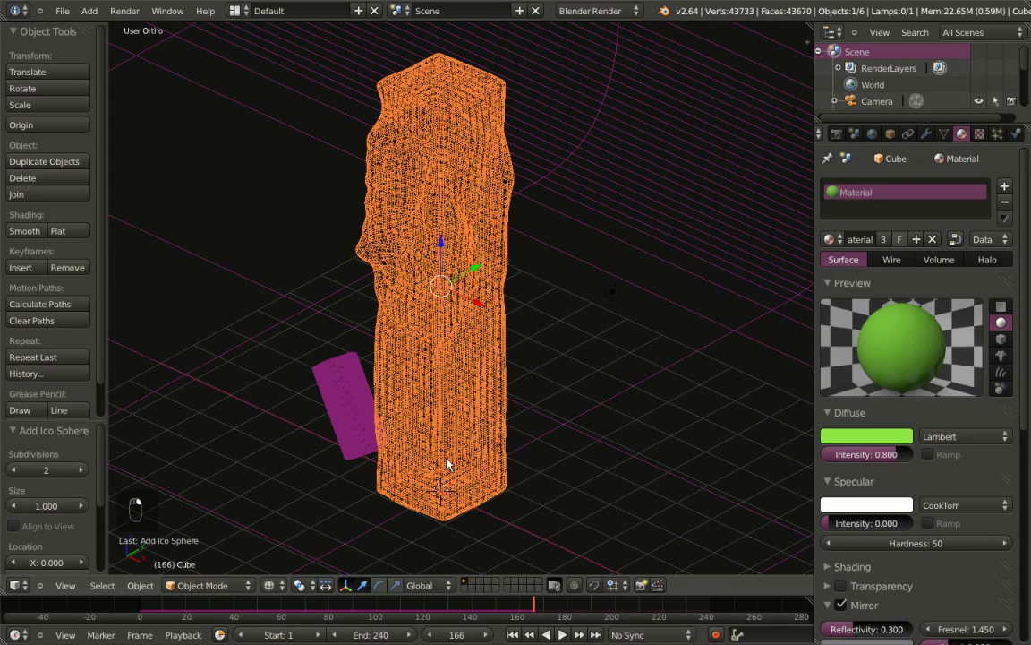
pyautogui.rightClick(448, 464)
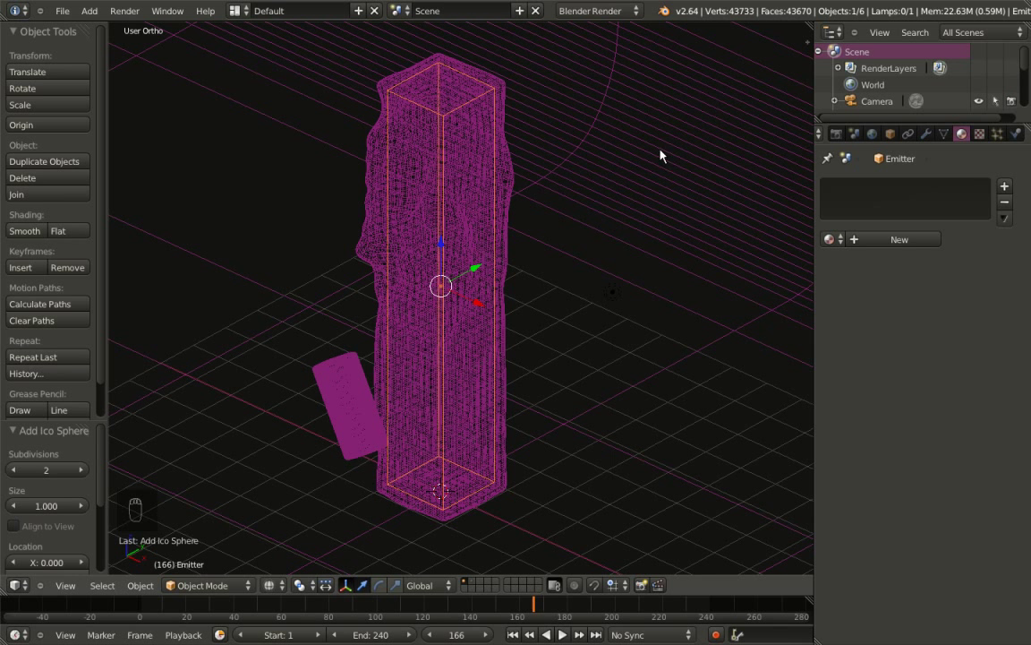
# Add a particle system to the Emitter box and set its emission end frame to 1
pyautogui.click(997, 134)
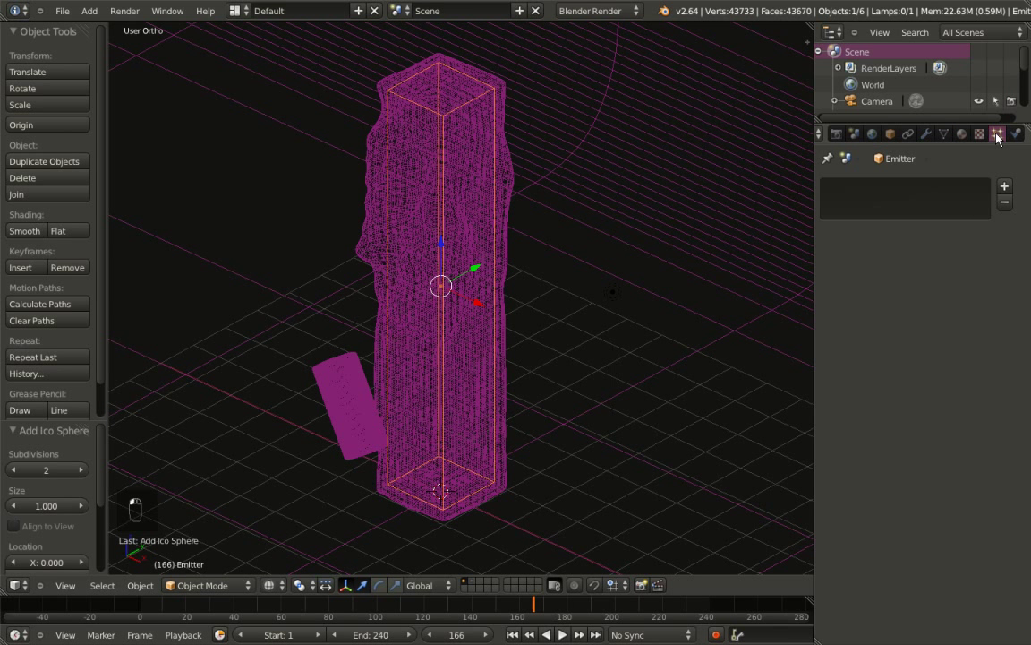
pyautogui.click(1004, 187)
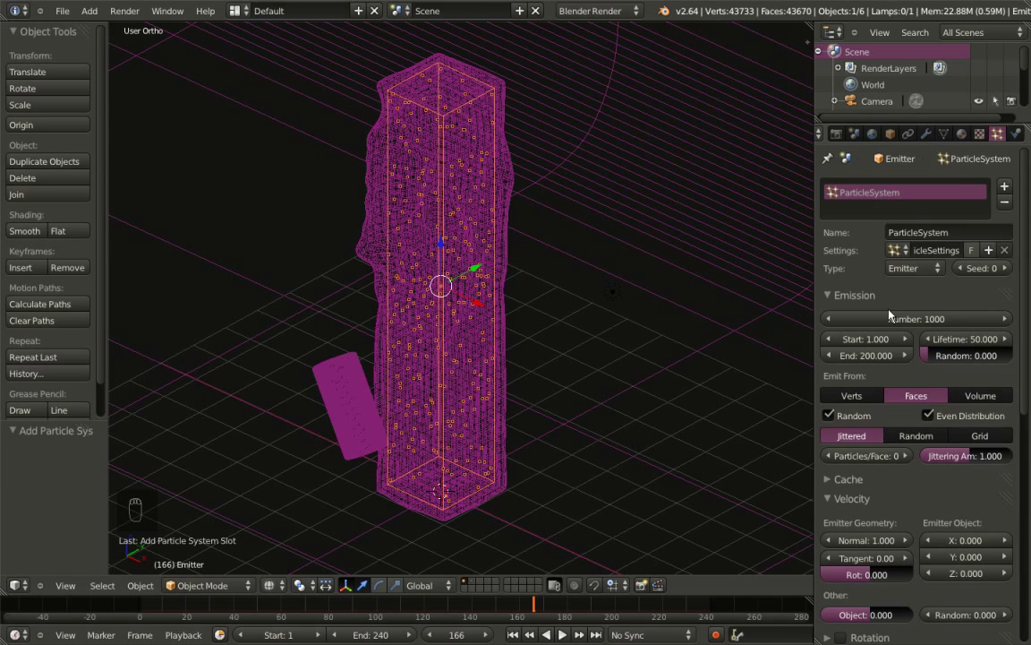
pyautogui.click(869, 355)
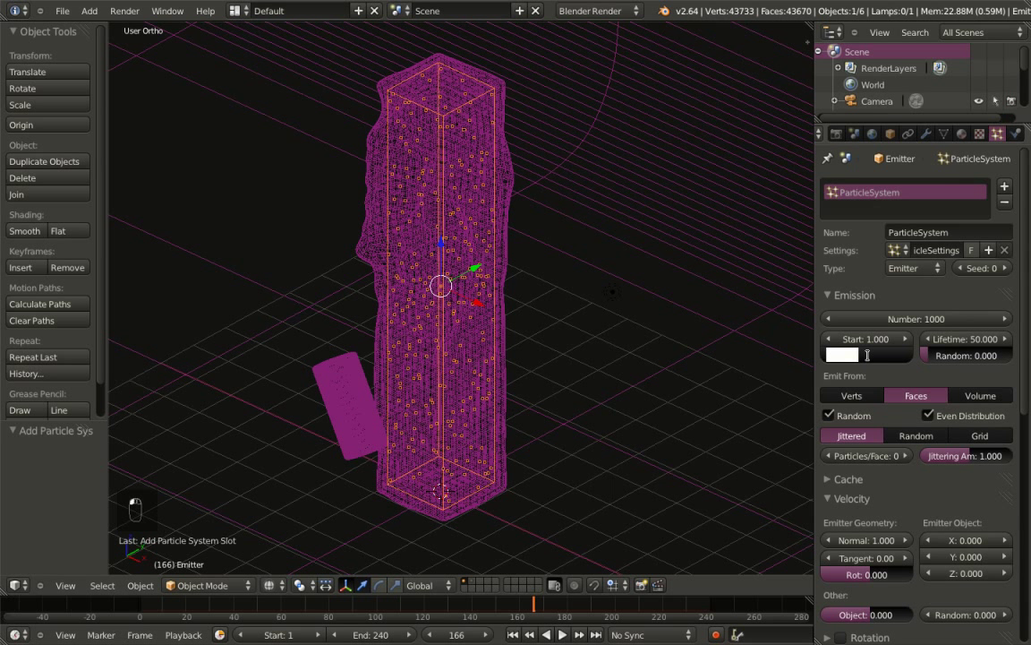
pyautogui.press('Escape')
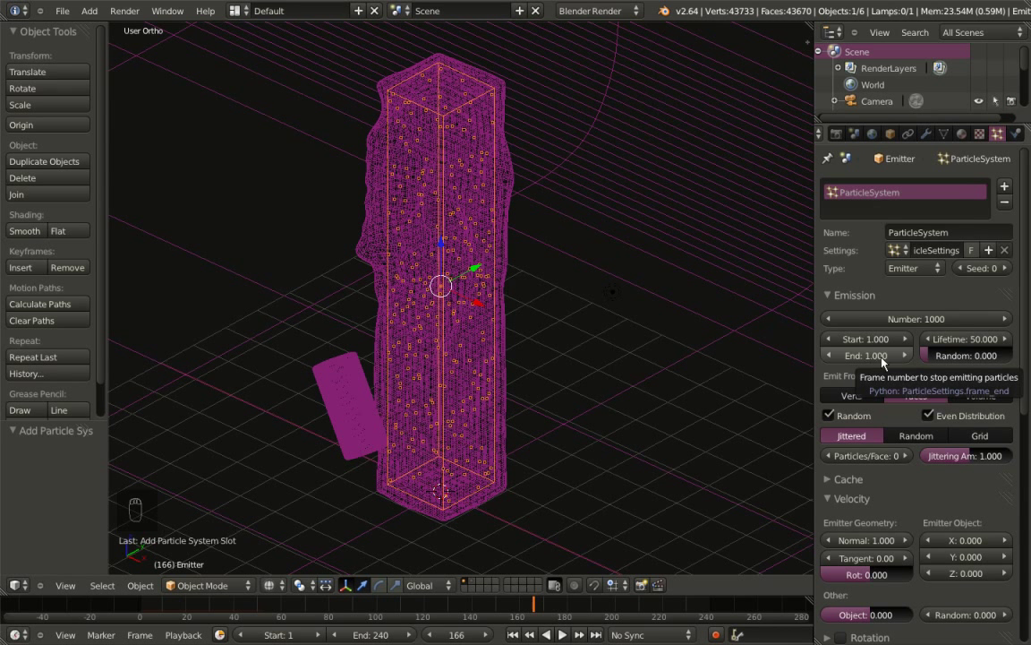
# Set the particle number to 10000 and the particle lifetime to 240 frames
pyautogui.click(914, 317)
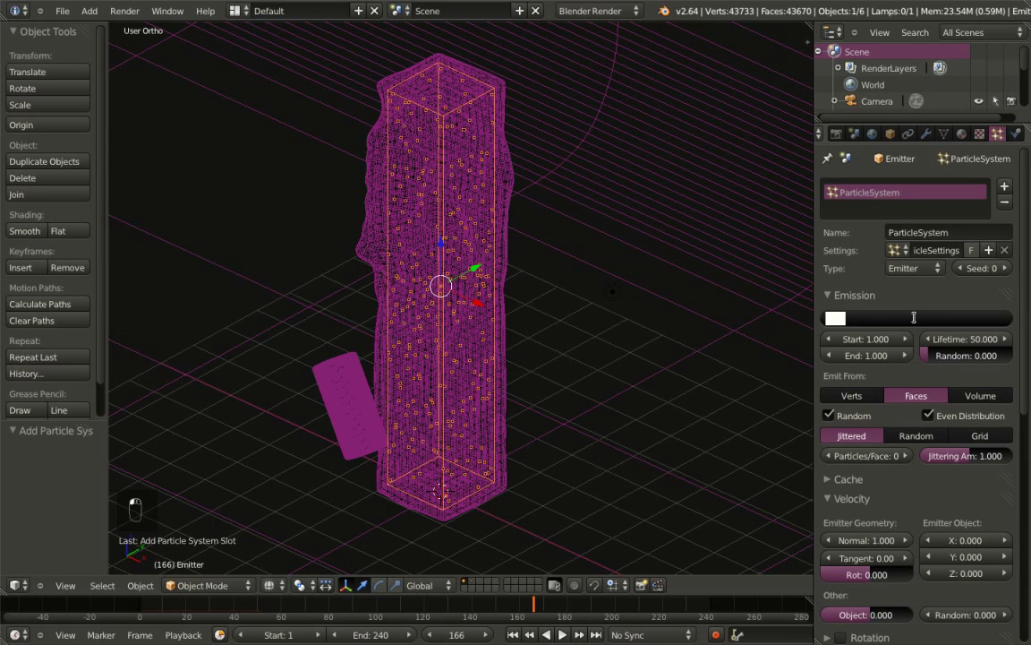
pyautogui.write('10000')
pyautogui.press('Return')
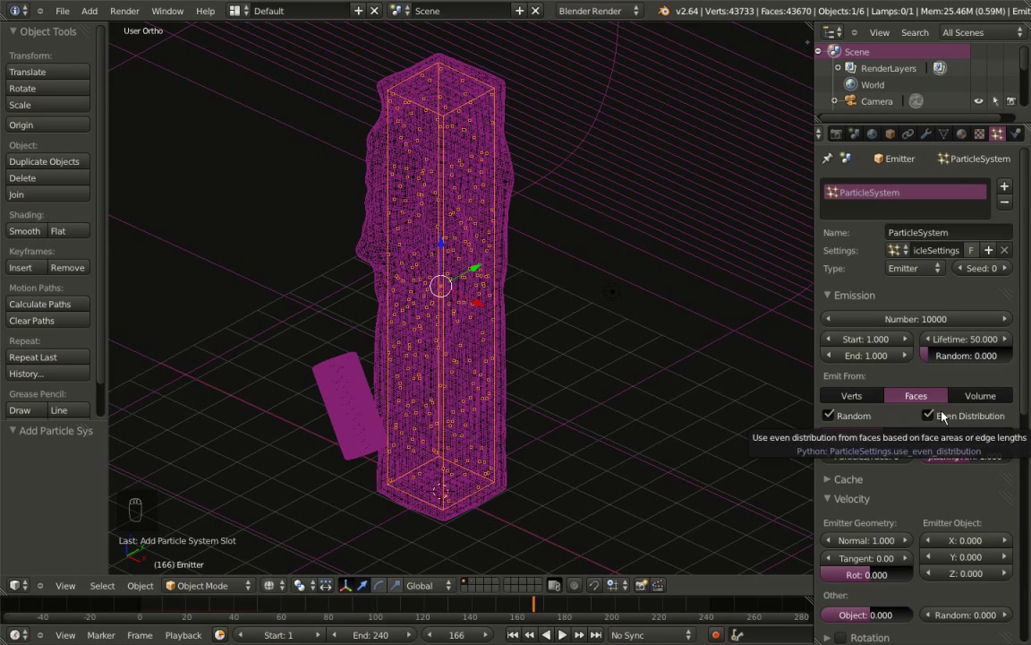
pyautogui.click(955, 338)
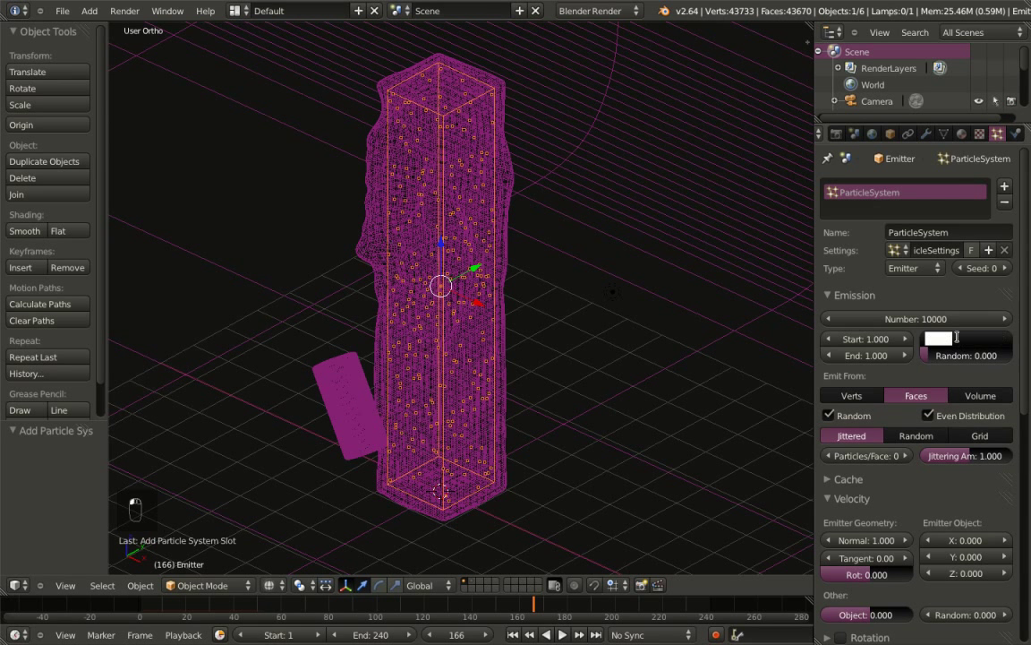
pyautogui.click(977, 383)
pyautogui.click(964, 340)
pyautogui.write('180')
pyautogui.moveTo(961, 340); pyautogui.dragTo(925, 339)
pyautogui.write('240')
pyautogui.press('Return')
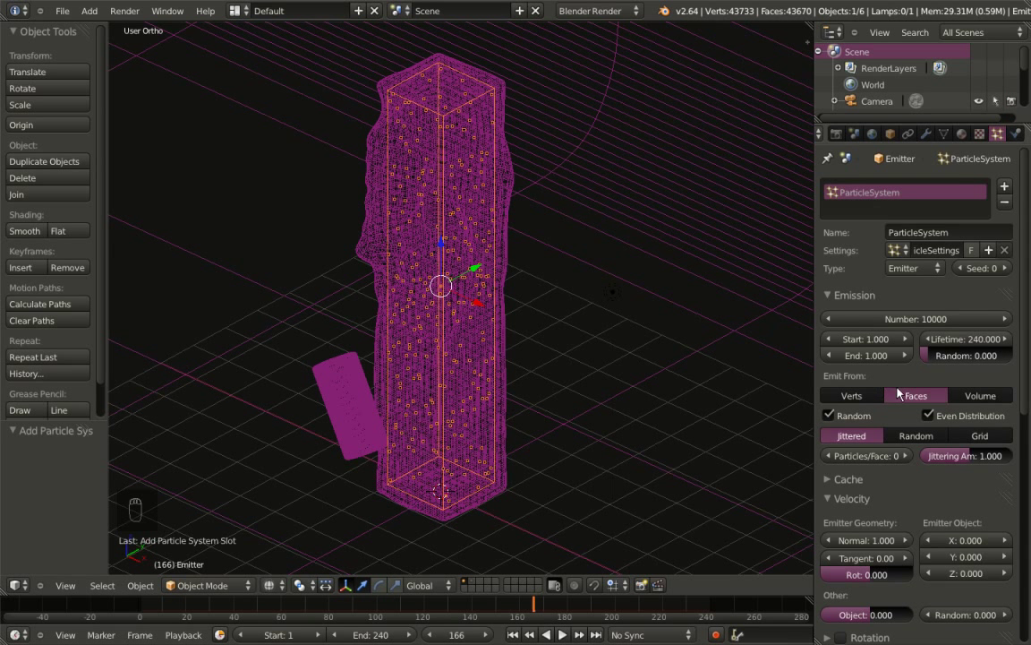
# Emit the particles from the volume with random distribution, and set the cache step to 1
pyautogui.click(971, 396)
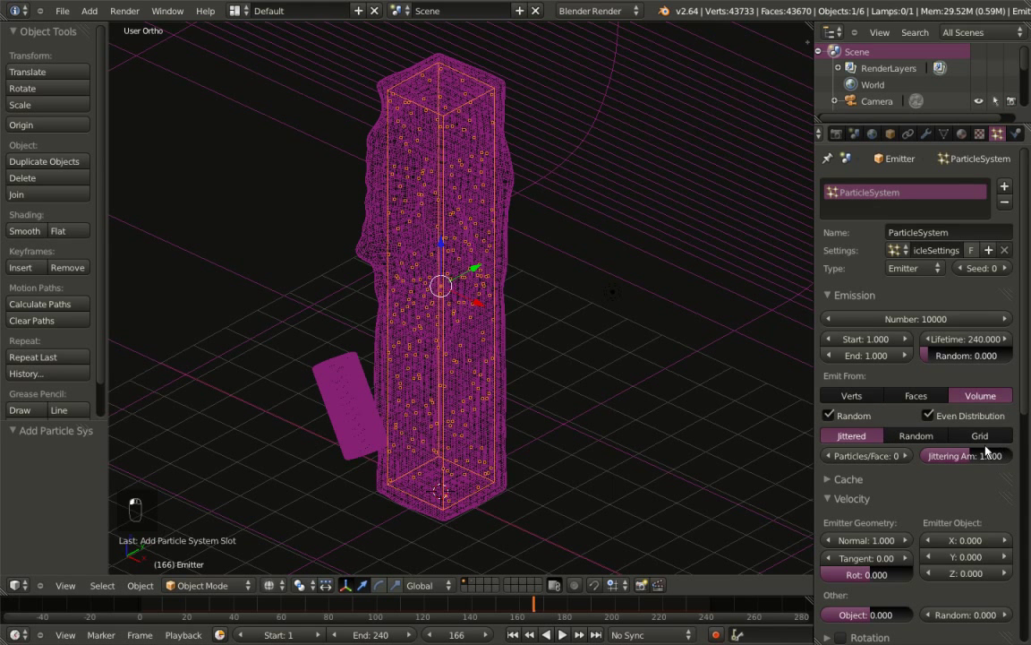
pyautogui.click(915, 436)
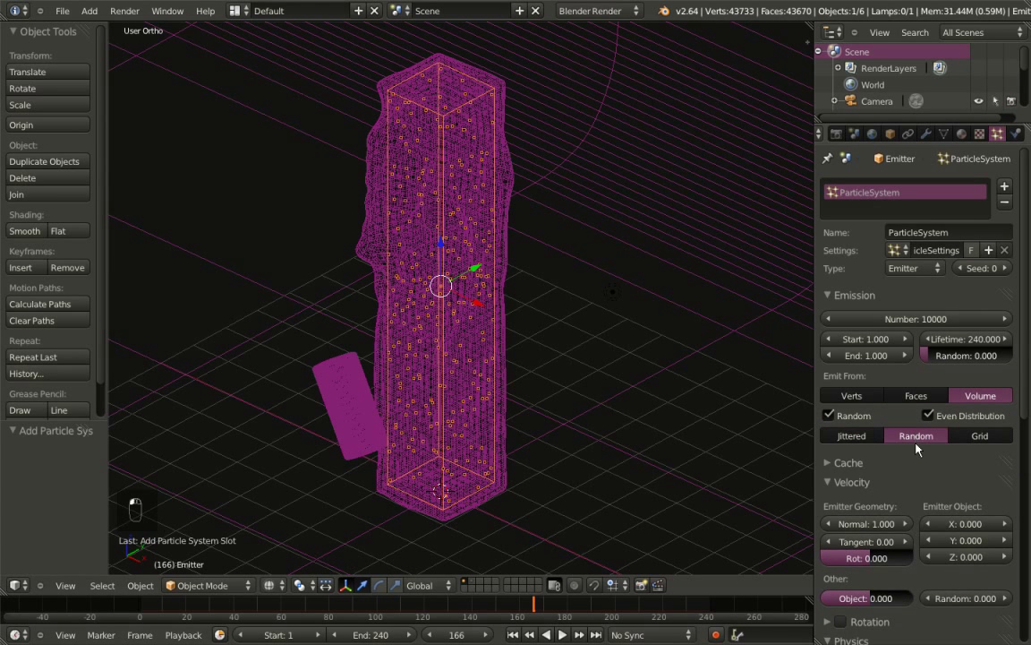
pyautogui.click(846, 463)
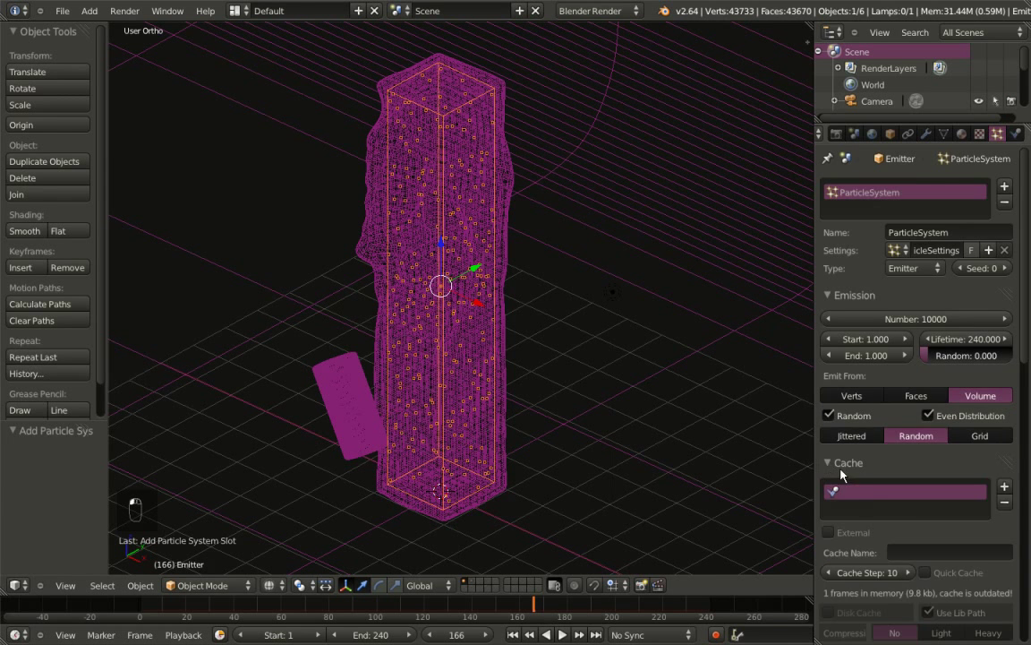
pyautogui.scroll(-5, 882, 461)
pyautogui.click(882, 370)
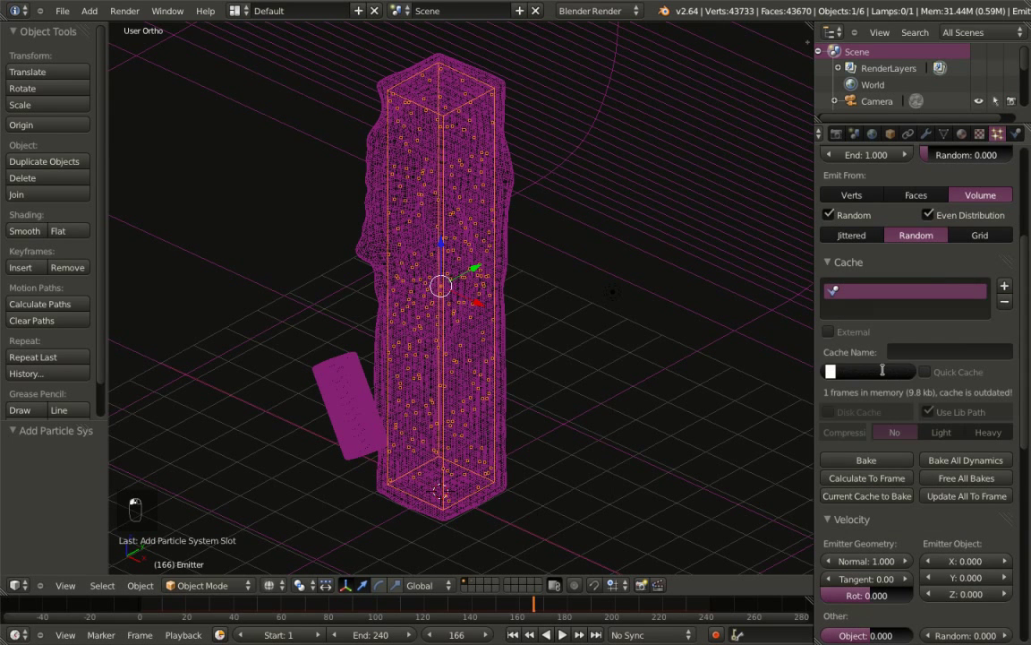
pyautogui.write('1')
pyautogui.press('Return')
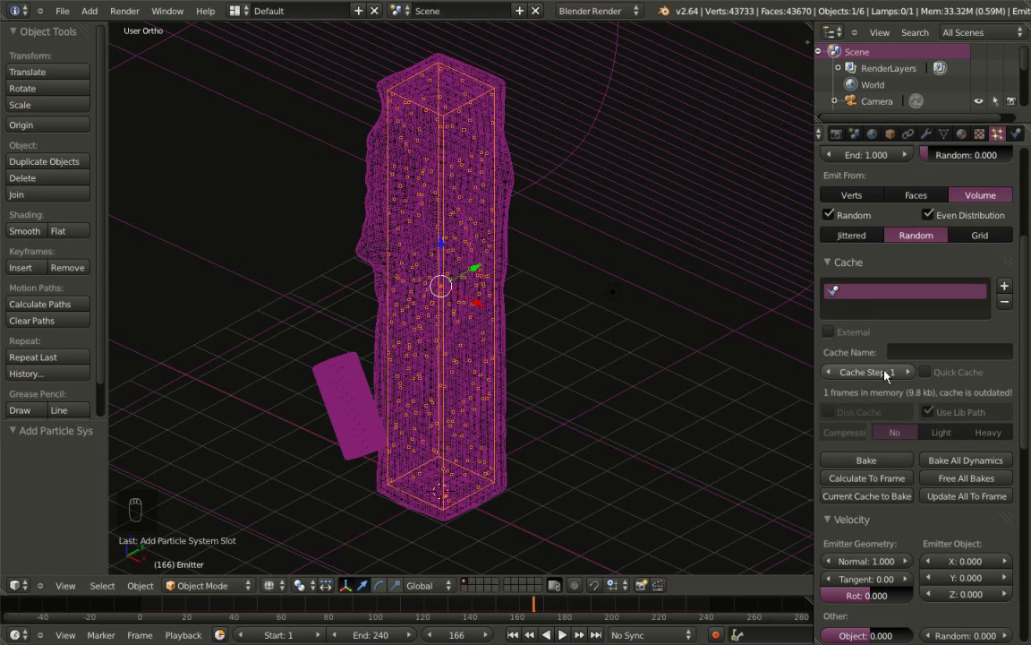
# Set the particles' normal emission velocity to 0
pyautogui.scroll(-5, 890, 381)
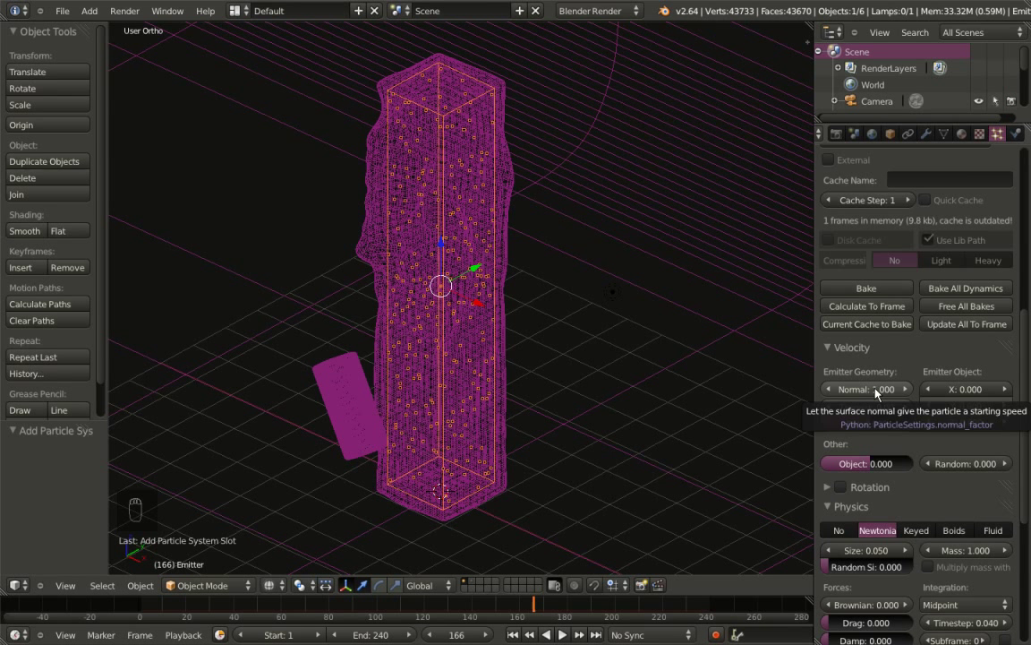
pyautogui.click(876, 391)
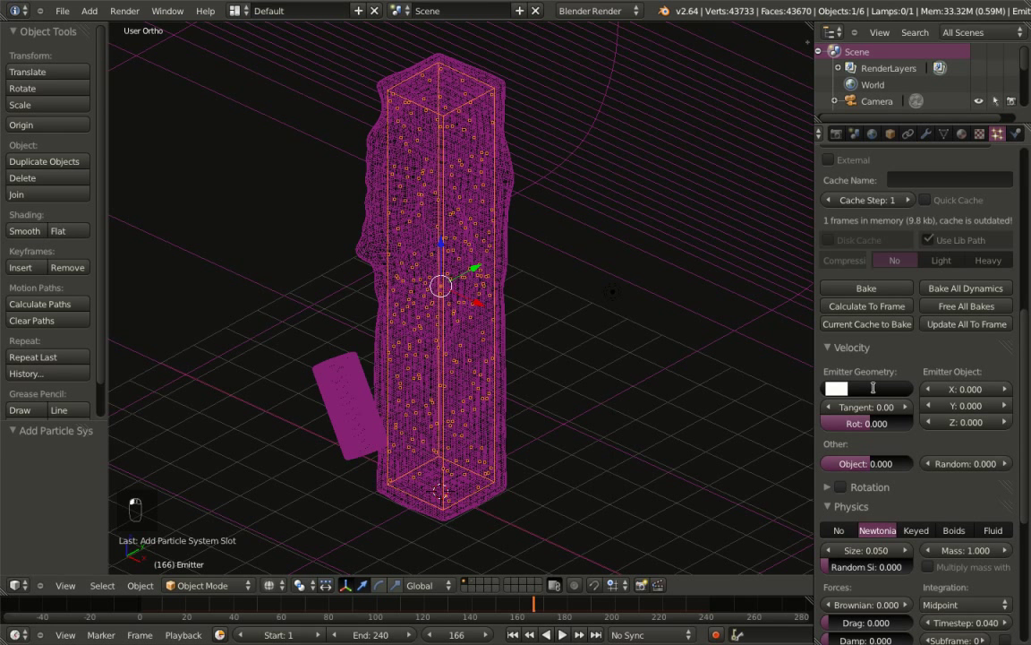
pyautogui.write('0')
pyautogui.press('Return')
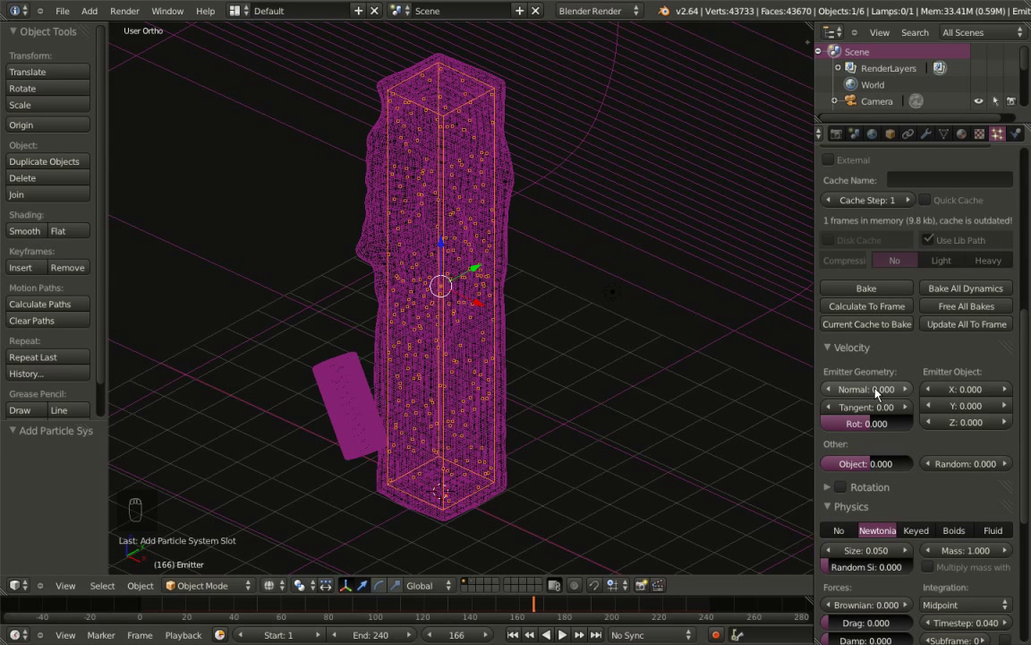
# Render the particles as an object, using the Icosphere as the dupli object
pyautogui.scroll(-3, 877, 391)
pyautogui.scroll(-4, 876, 392)
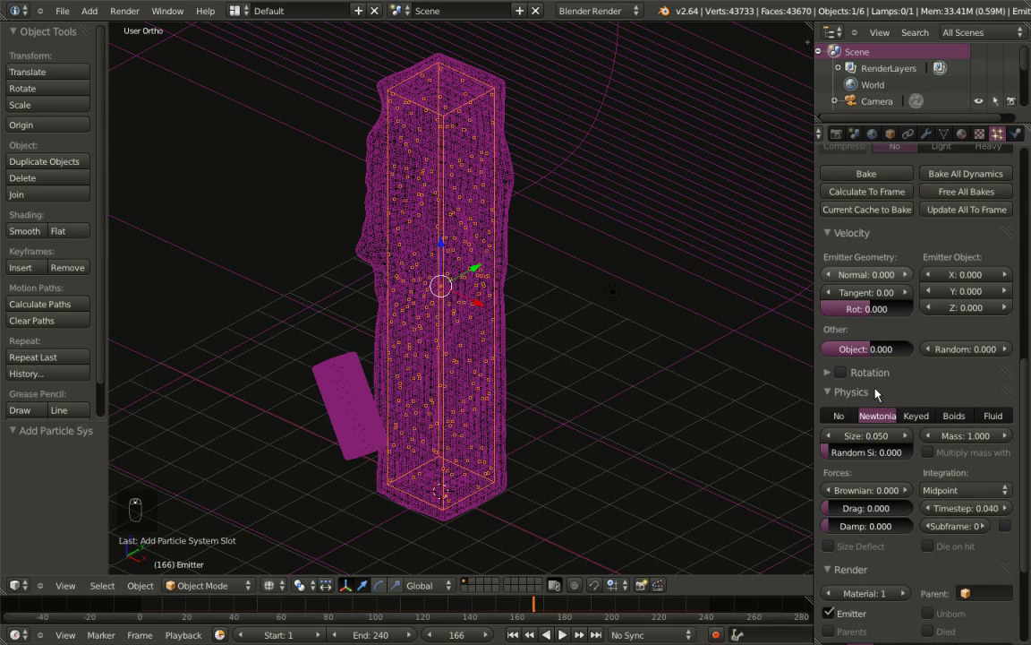
pyautogui.scroll(-3, 876, 391)
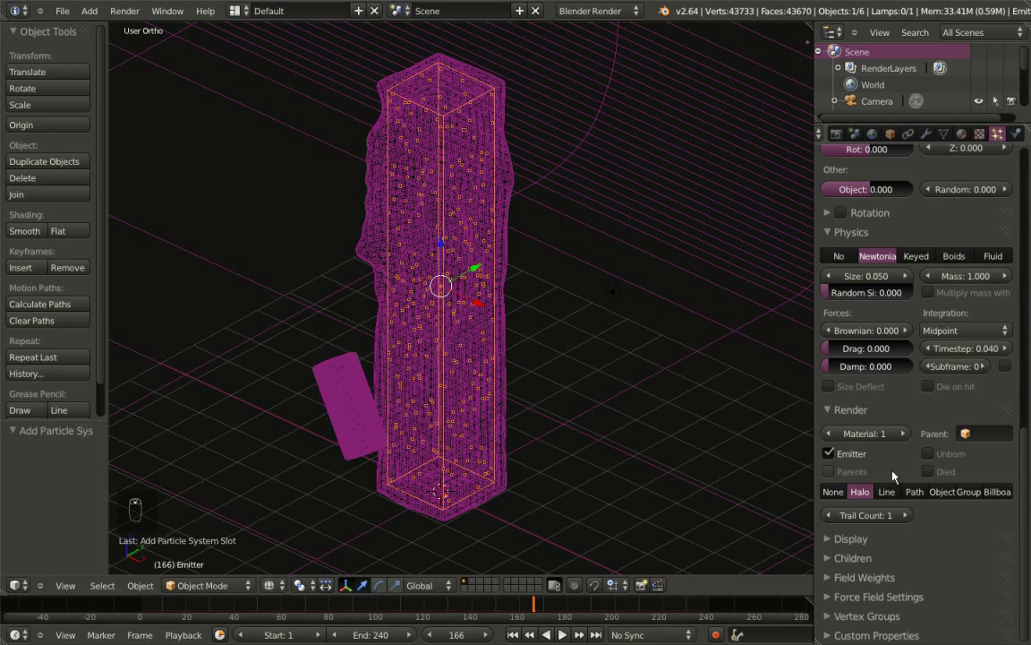
pyautogui.click(941, 492)
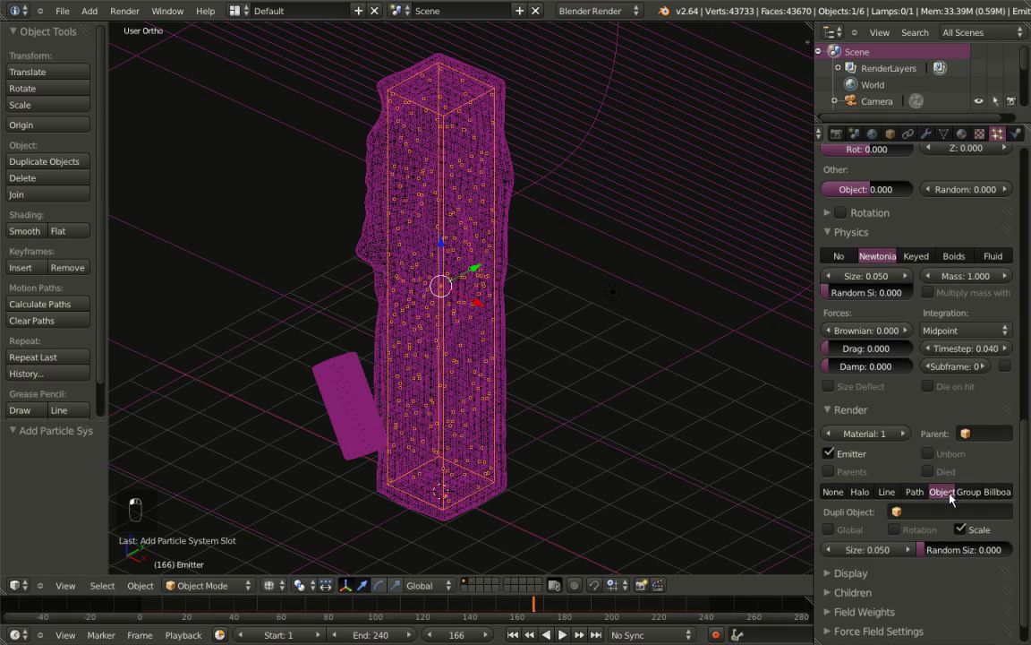
pyautogui.click(932, 512)
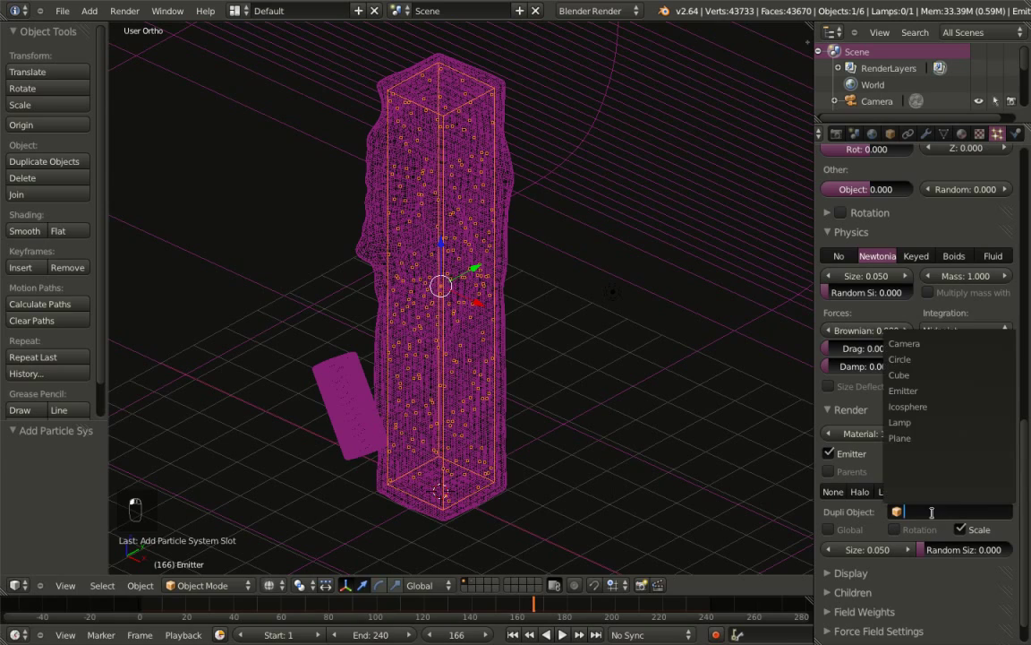
pyautogui.click(933, 407)
# Set the particle size to 0.08 with a random size of 0.25
pyautogui.scroll(8, 498, 390)
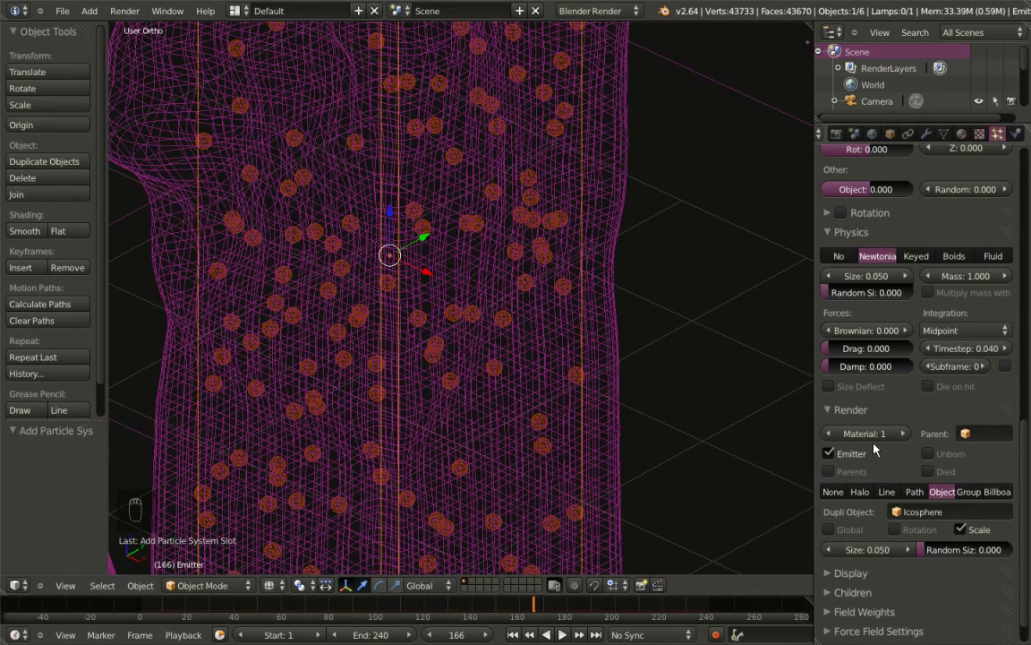
pyautogui.click(855, 549)
pyautogui.write('0.0')
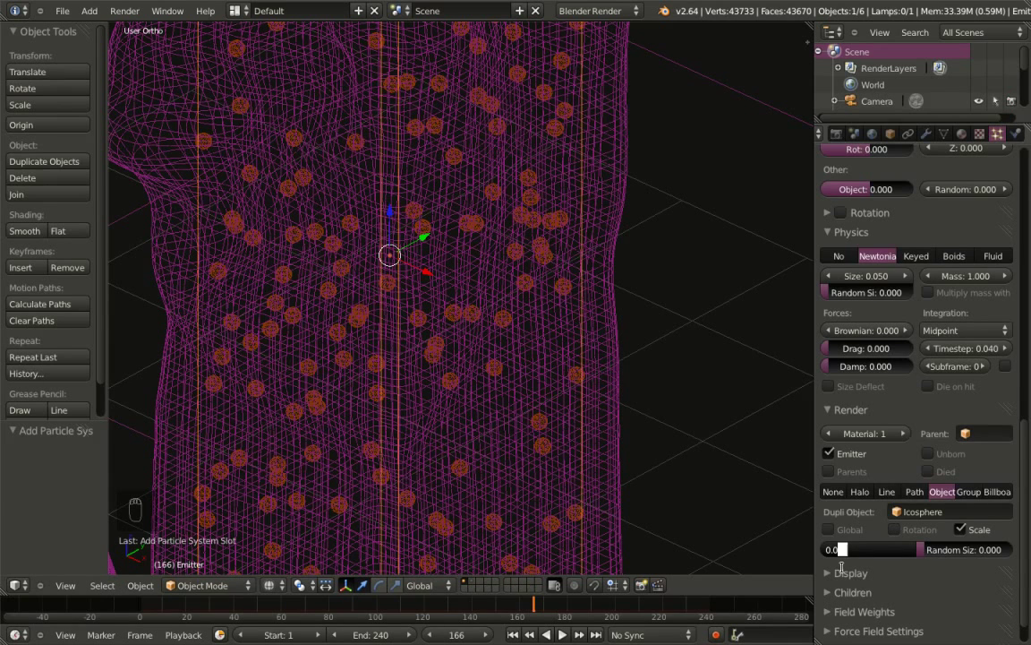
pyautogui.write('8')
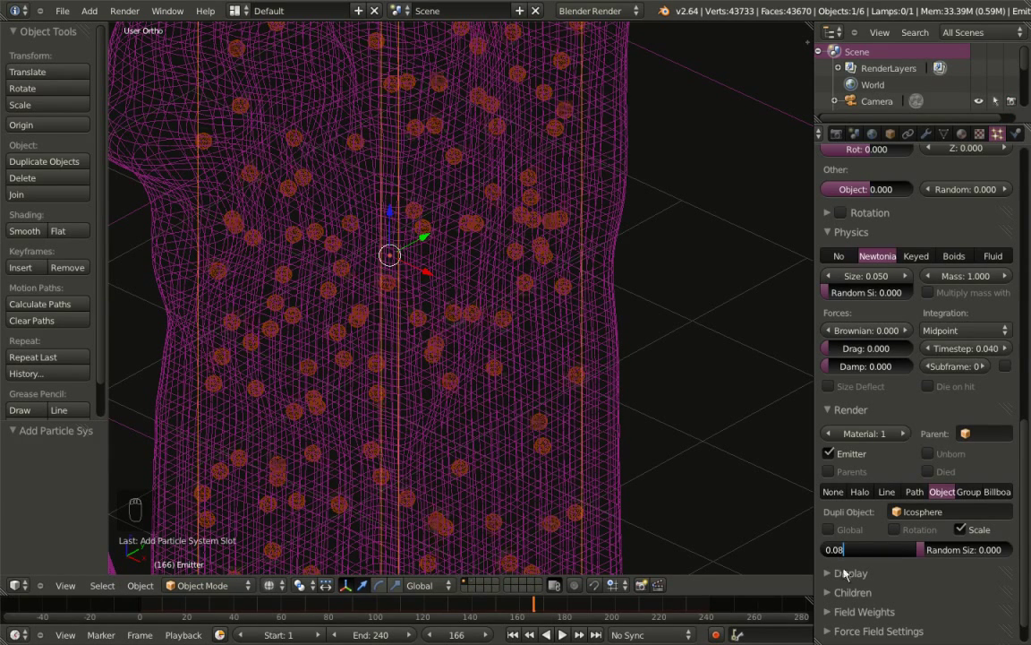
pyautogui.press('Return')
pyautogui.click(964, 550)
pyautogui.write('0.')
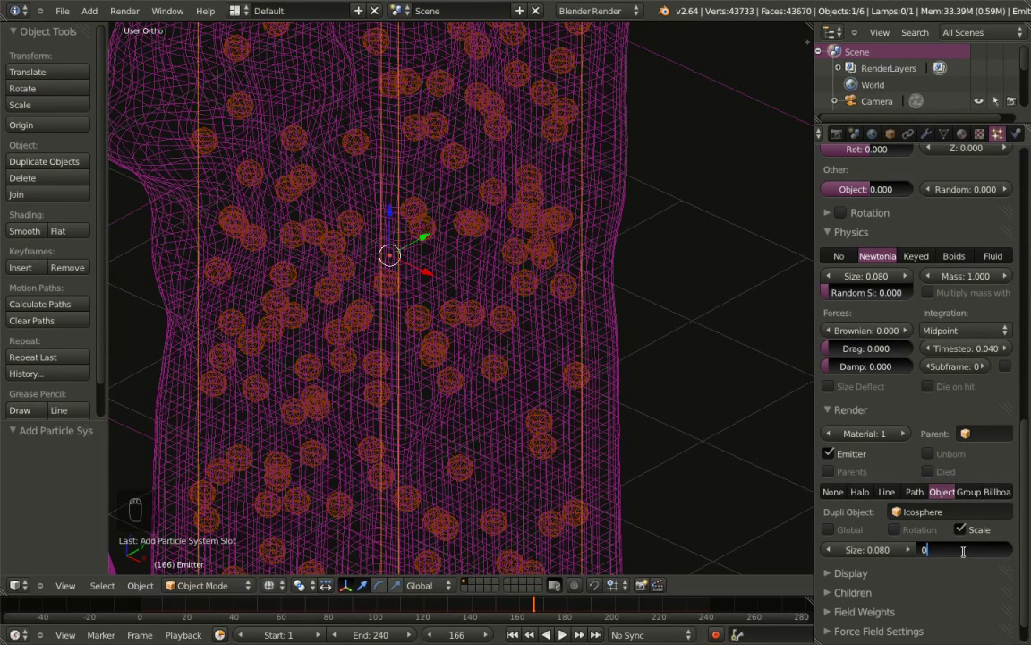
pyautogui.write('25')
pyautogui.press('Return')
pyautogui.scroll(-5, 622, 488)
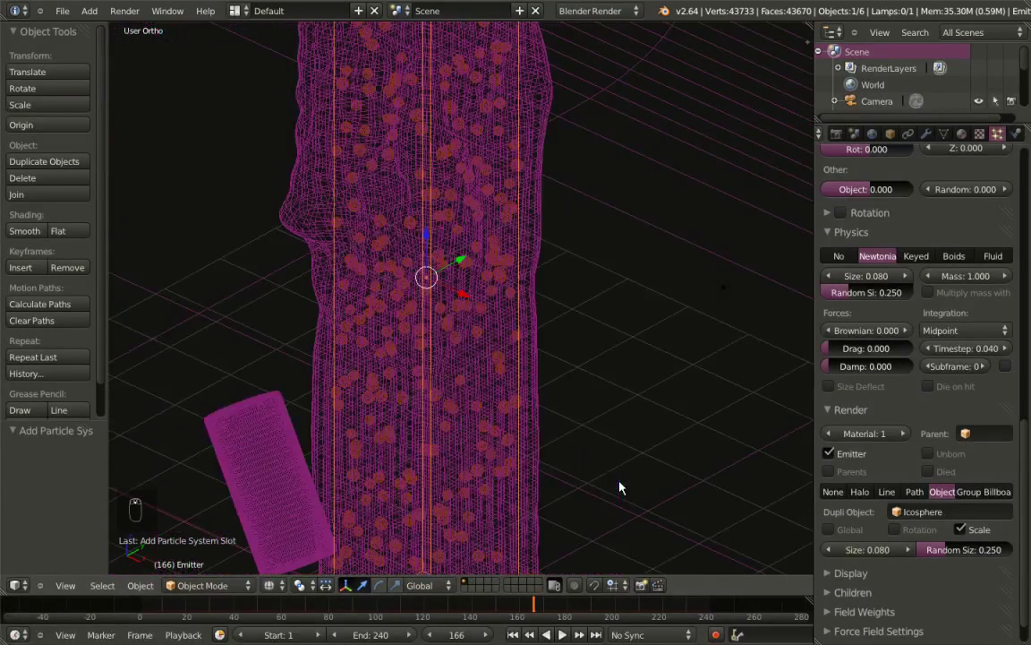
pyautogui.scroll(-3, 621, 488)
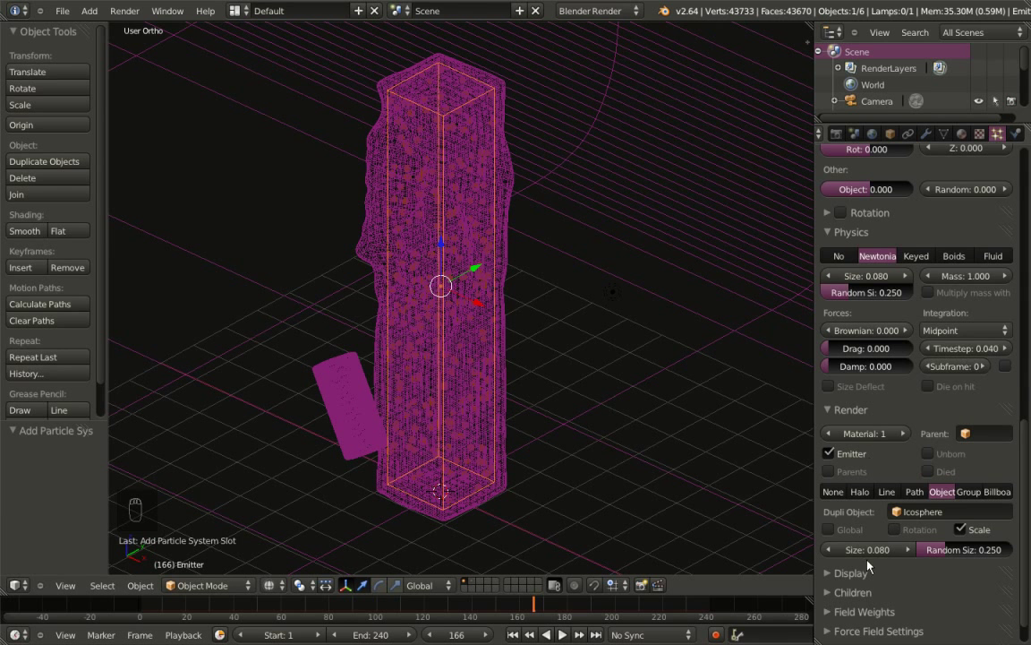
# Set the gravity field weight of the particle system to 0
pyautogui.click(859, 611)
pyautogui.scroll(-2, 891, 550)
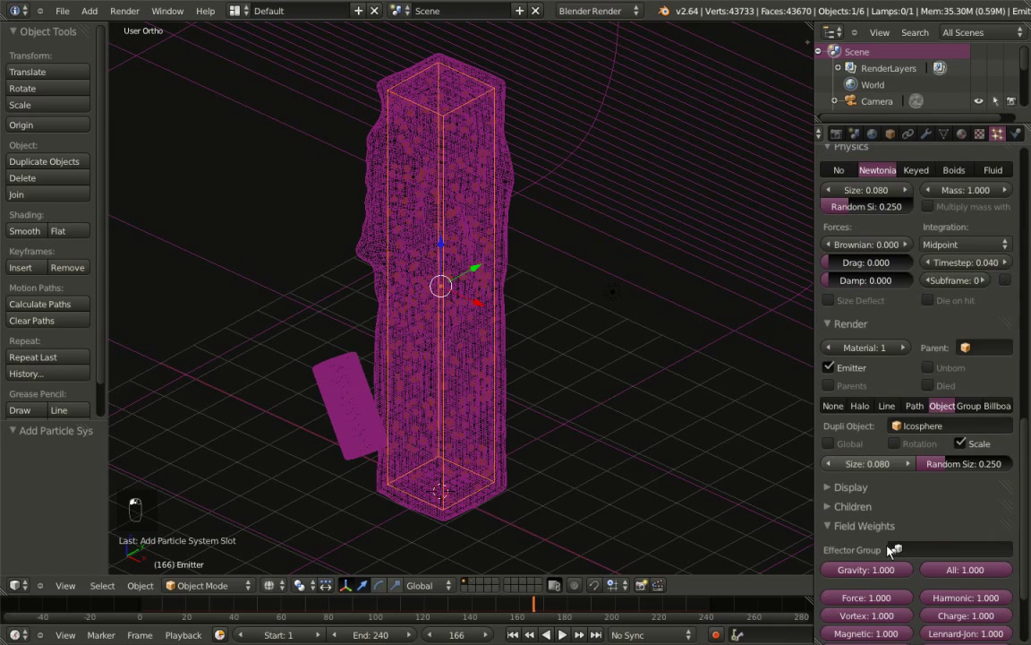
pyautogui.scroll(-2, 891, 551)
pyautogui.click(855, 512)
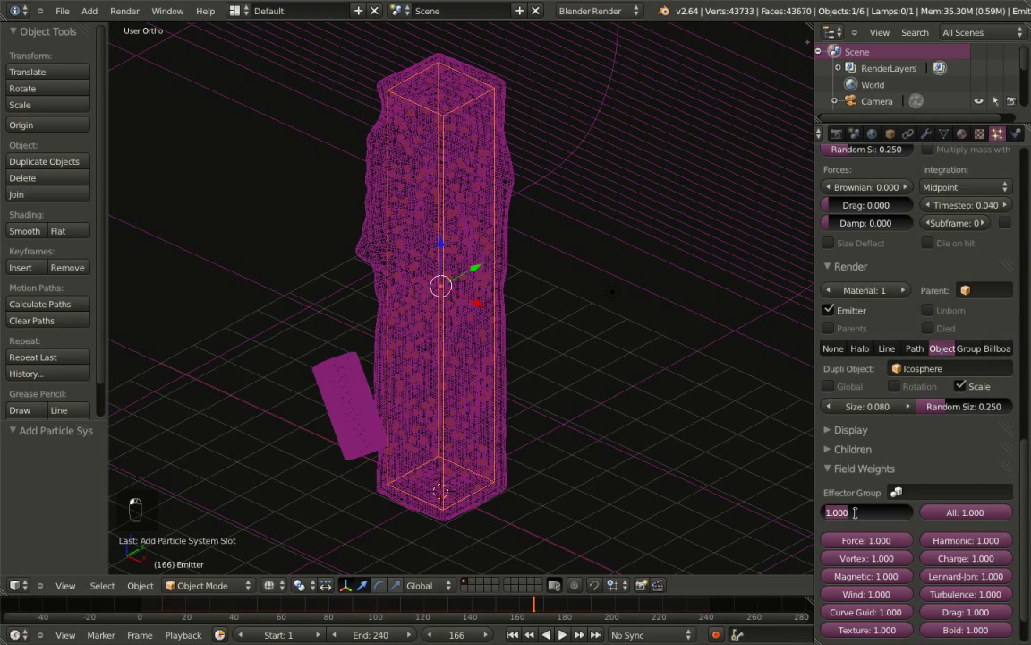
pyautogui.write('0')
pyautogui.press('Return')
# Set the Brownian force in the particle physics to 0.2
pyautogui.scroll(4, 876, 504)
pyautogui.scroll(16, 877, 504)
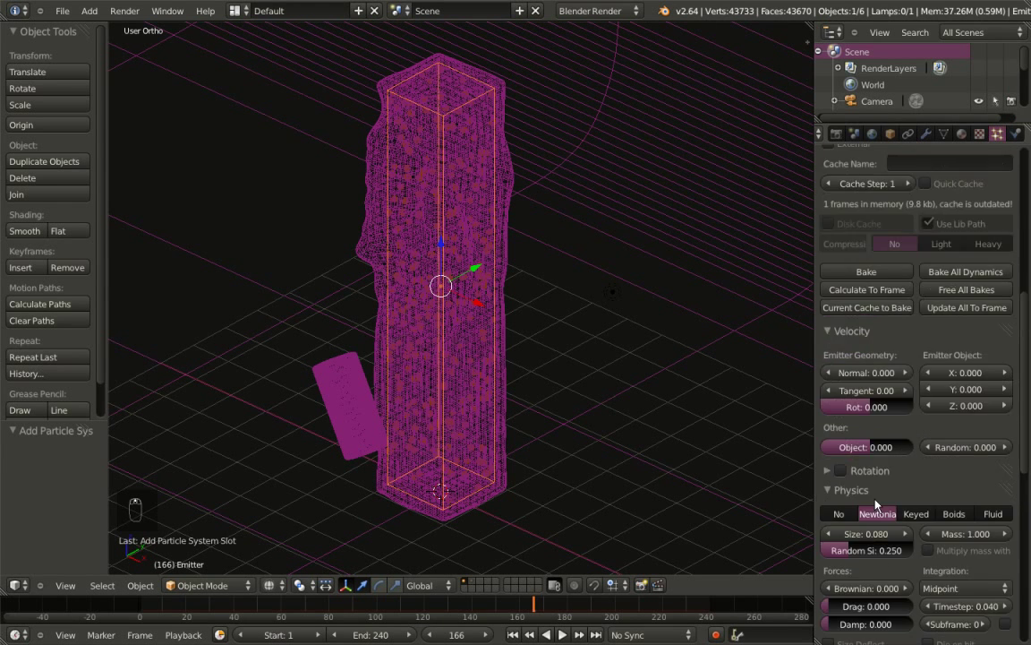
pyautogui.scroll(4, 876, 504)
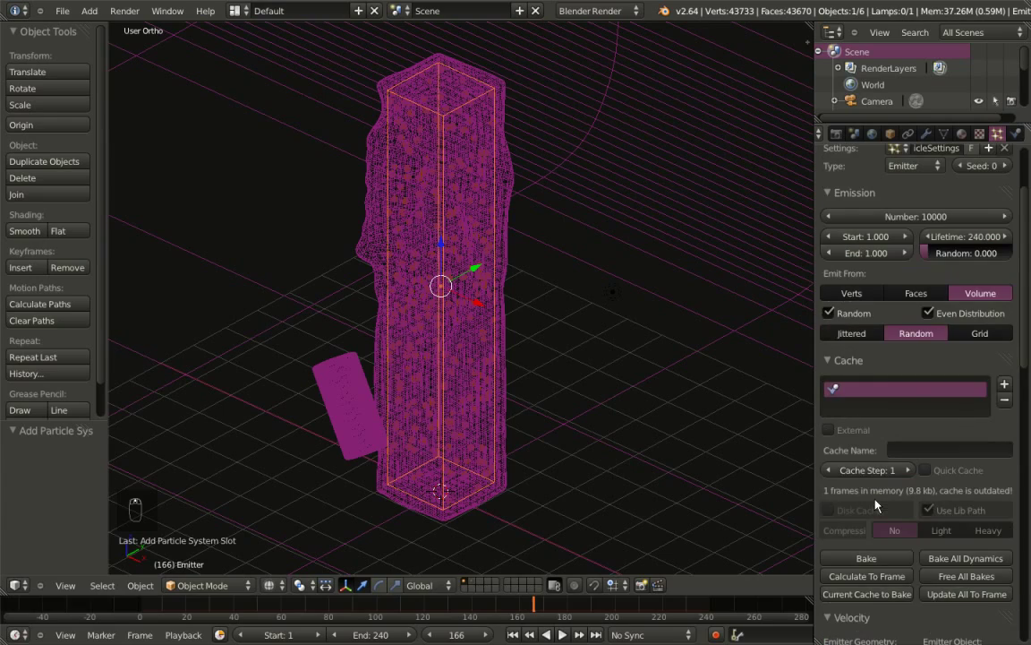
pyautogui.moveTo(443, 157); pyautogui.dragTo(448, 330, button='middle')
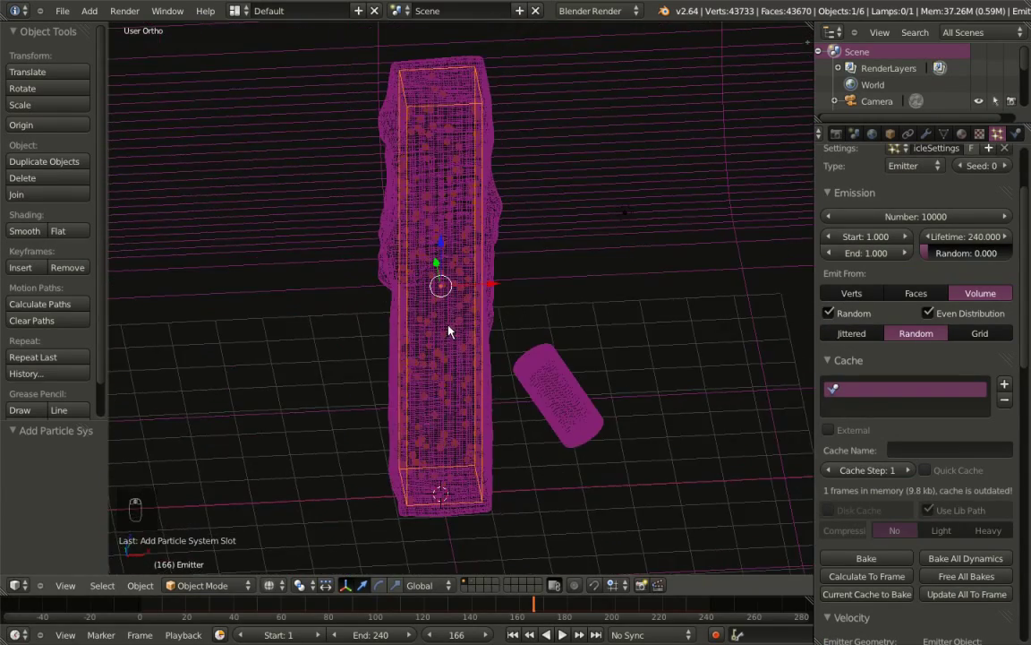
pyautogui.scroll(4, 899, 373)
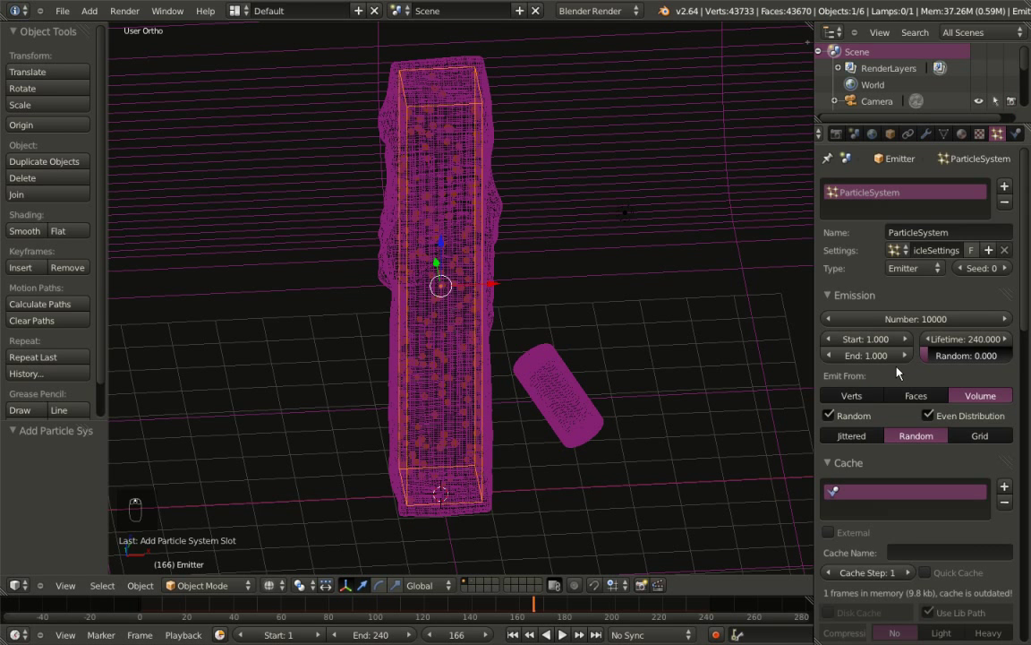
pyautogui.scroll(-9, 900, 372)
pyautogui.scroll(-11, 898, 372)
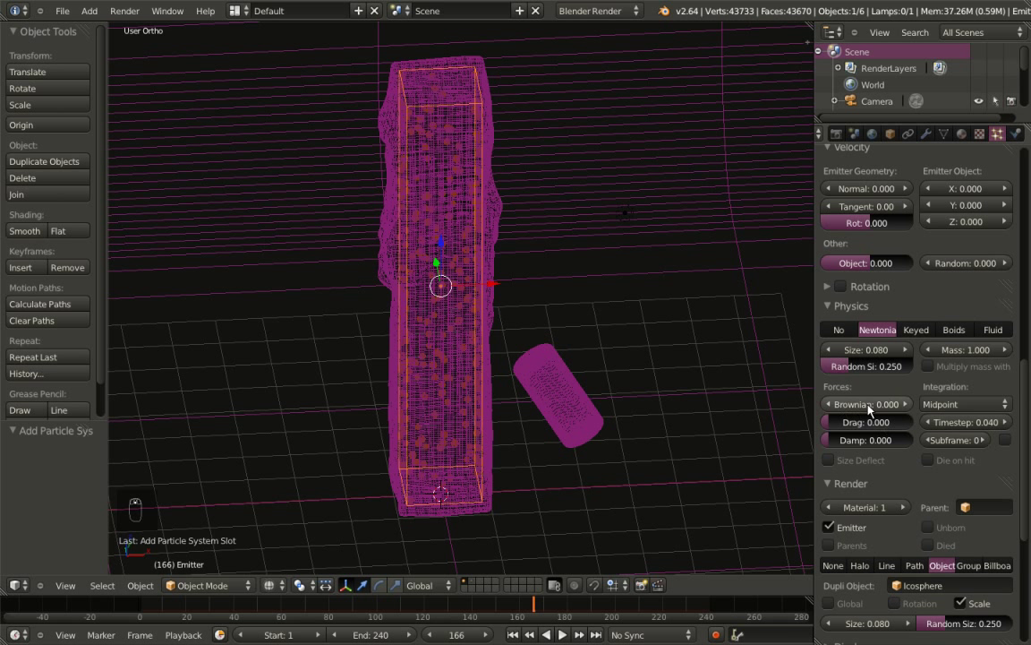
pyautogui.click(870, 404)
pyautogui.write('0.2')
pyautogui.press('Return')
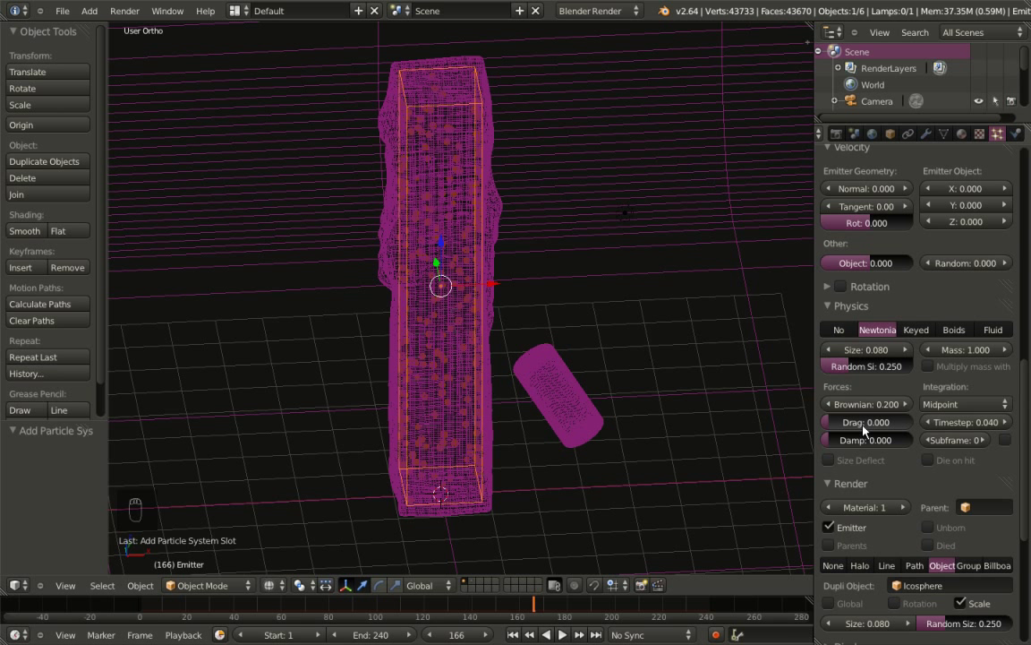
# Set both the drag and the damp of the particle physics to 0.3
pyautogui.click(862, 424)
pyautogui.write('0.3')
pyautogui.press('Return')
pyautogui.click(871, 440)
pyautogui.write('0.3')
pyautogui.press('Return')
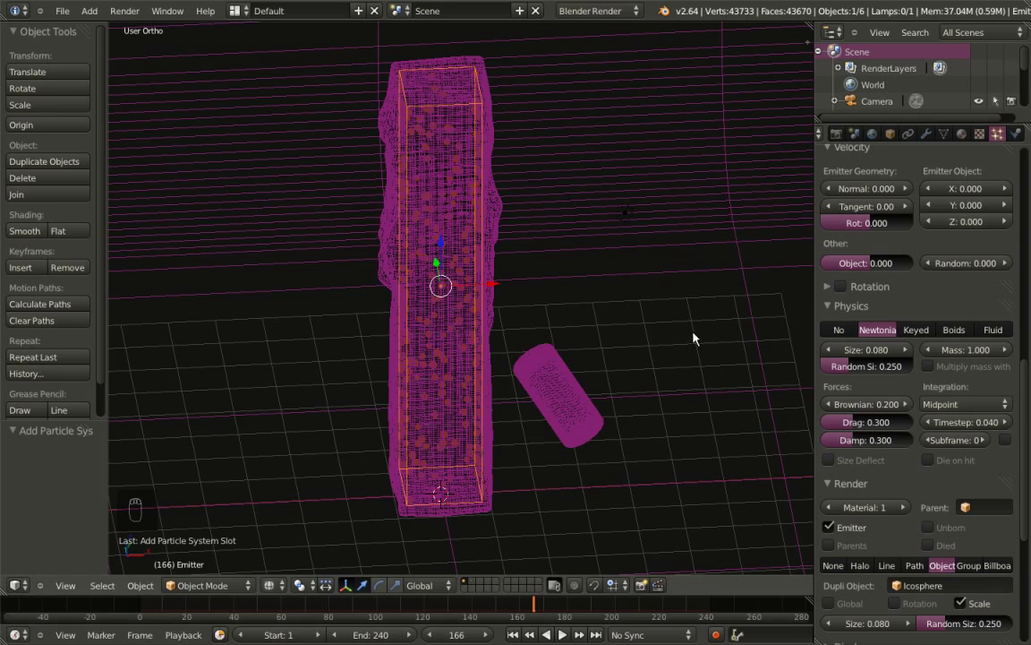
# Enable Collision physics on the animated cylinder
pyautogui.moveTo(361, 325); pyautogui.dragTo(431, 211, button='middle')
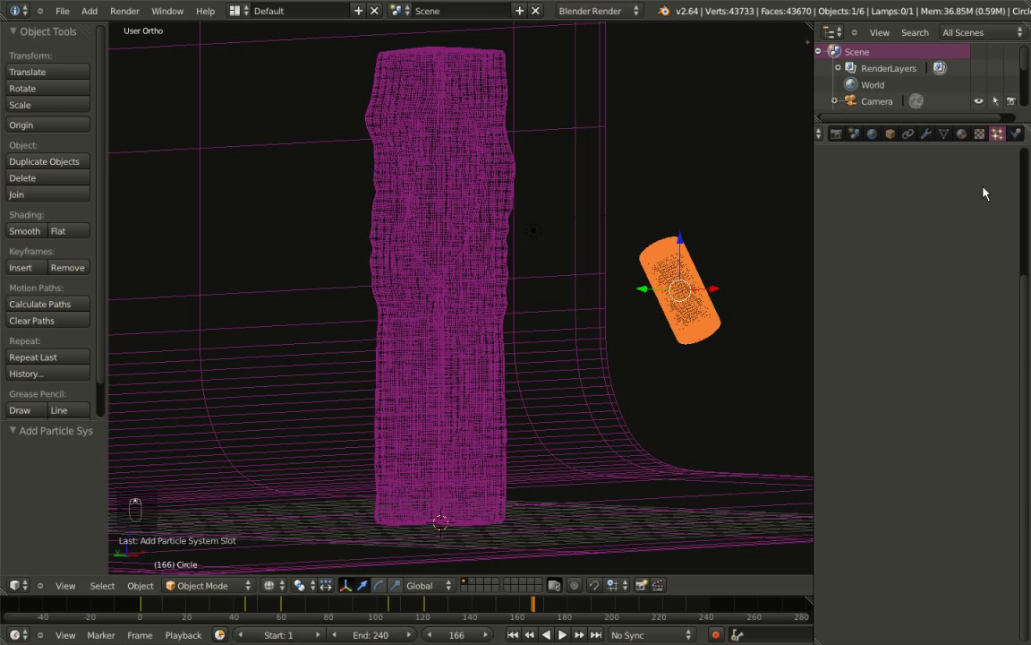
pyautogui.click(1016, 134)
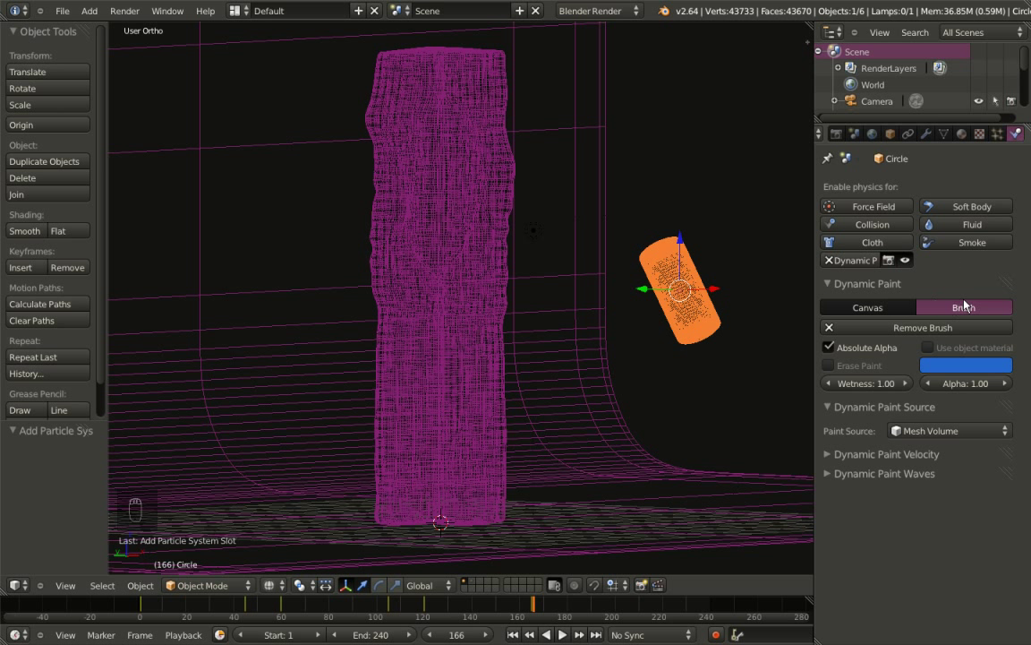
pyautogui.click(876, 225)
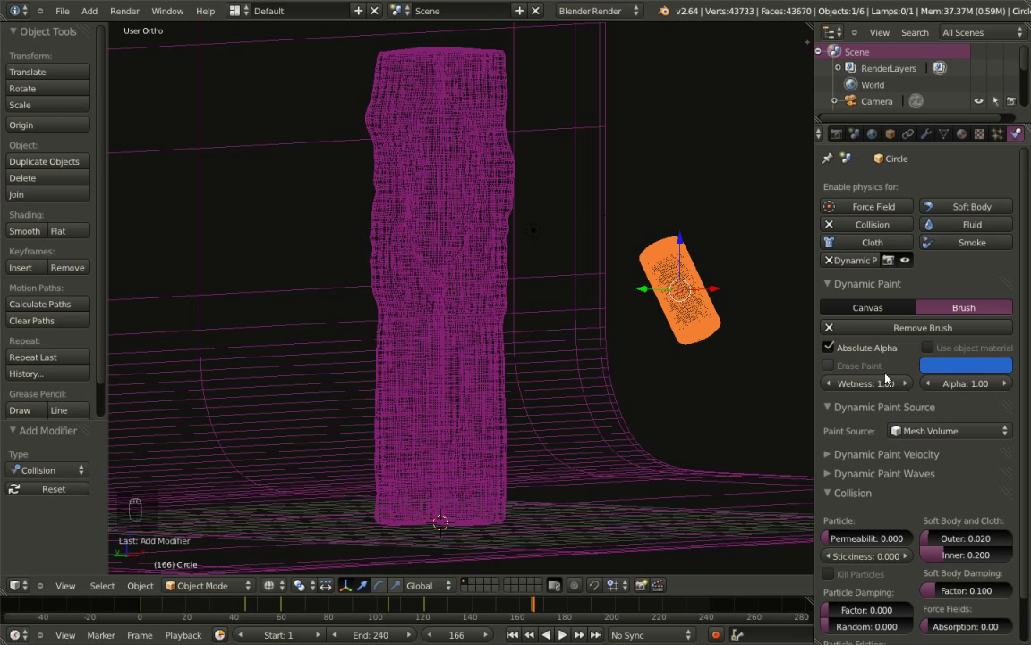
# Set the cylinder's collision particle damping to a factor of 0.3 with a random value of 0.2
pyautogui.scroll(-2, 885, 376)
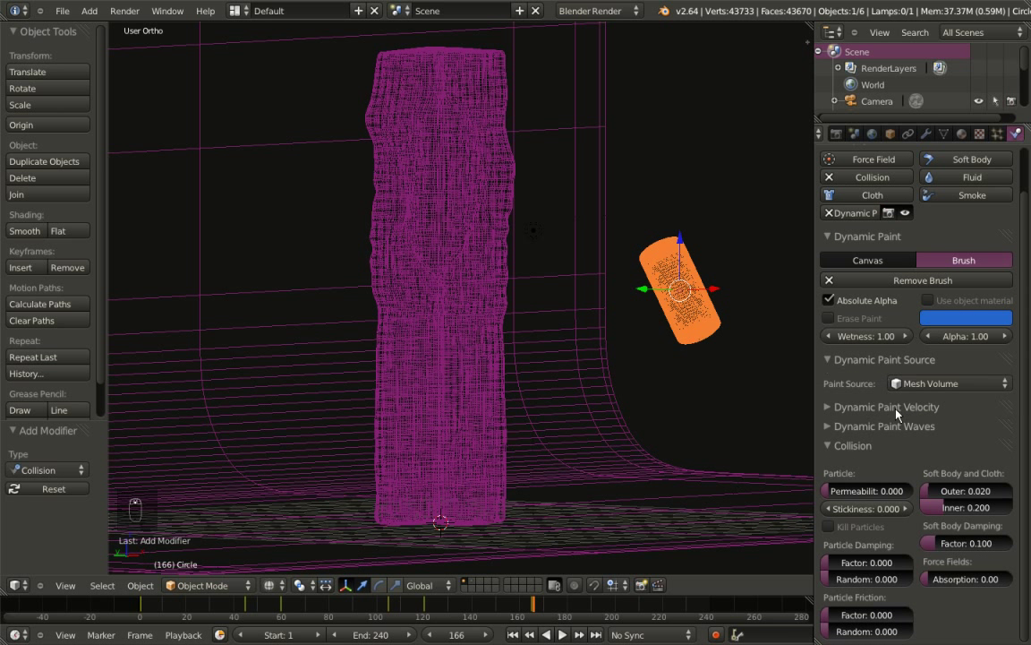
pyautogui.click(868, 562)
pyautogui.write('0.3')
pyautogui.press('Return')
pyautogui.click(870, 579)
pyautogui.write('0.2')
pyautogui.press('Return')
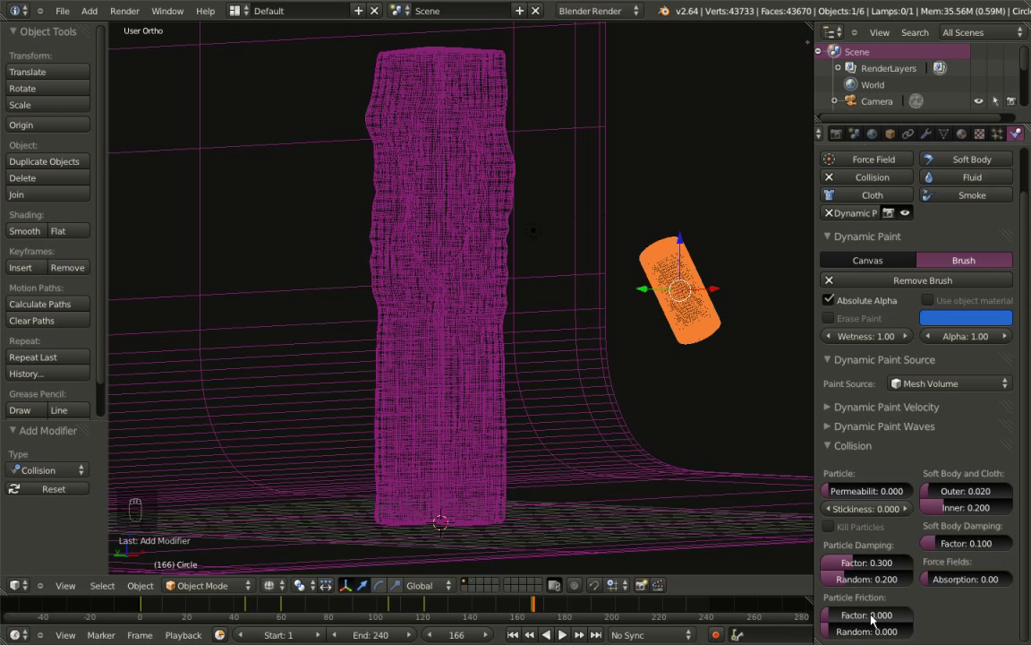
# Set both the factor and the random value of the cylinder's collision particle friction to 0.2
pyautogui.click(861, 614)
pyautogui.write('0.2')
pyautogui.press('Return')
pyautogui.click(868, 632)
pyautogui.write('0.2')
pyautogui.press('Return')
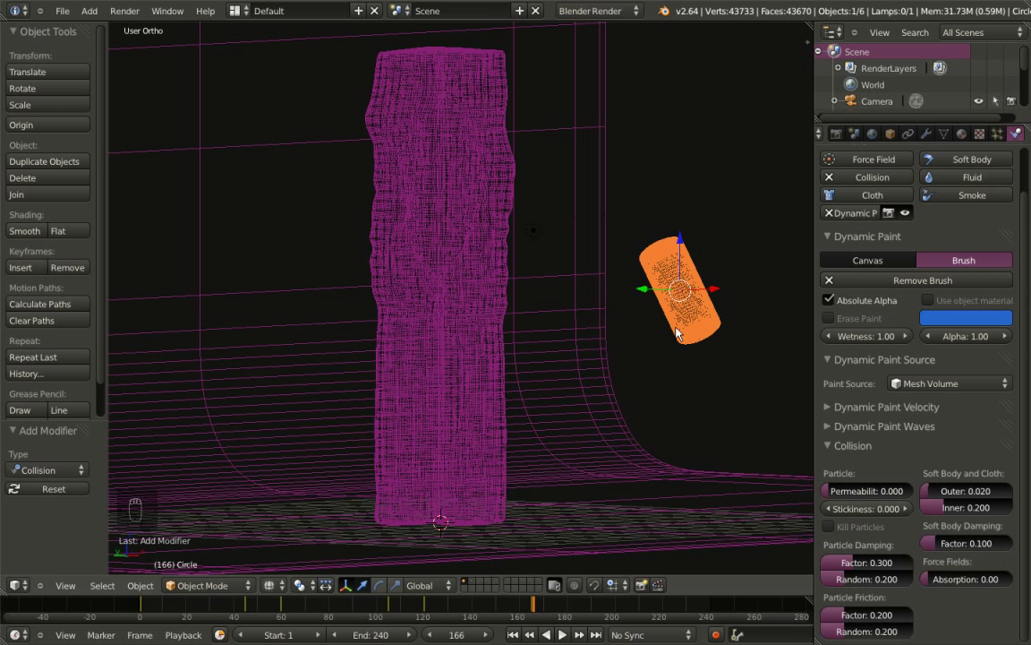
# Play the animation from frame 1 in the solid-shaded camera view and examine how the cylinder scatters the debris particles
pyautogui.press('KP_0')
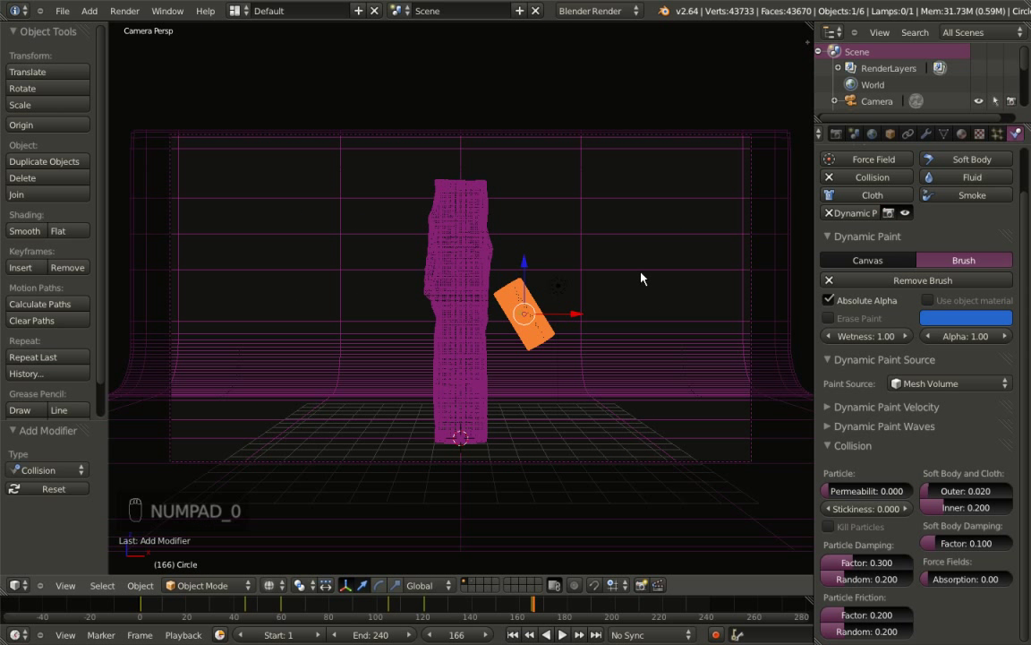
pyautogui.press('z')
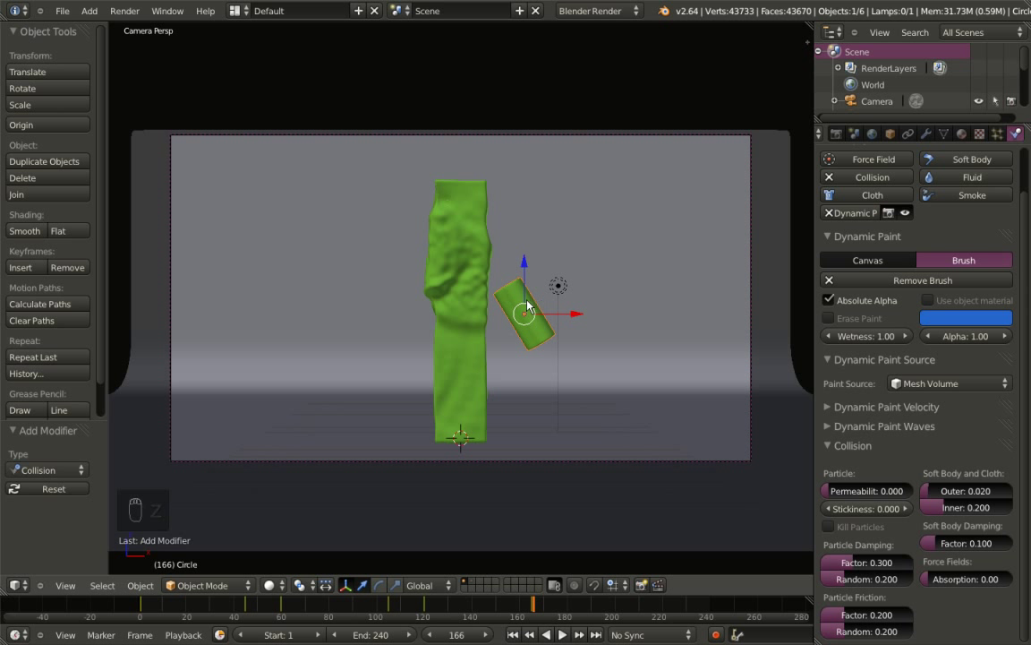
pyautogui.click(513, 634)
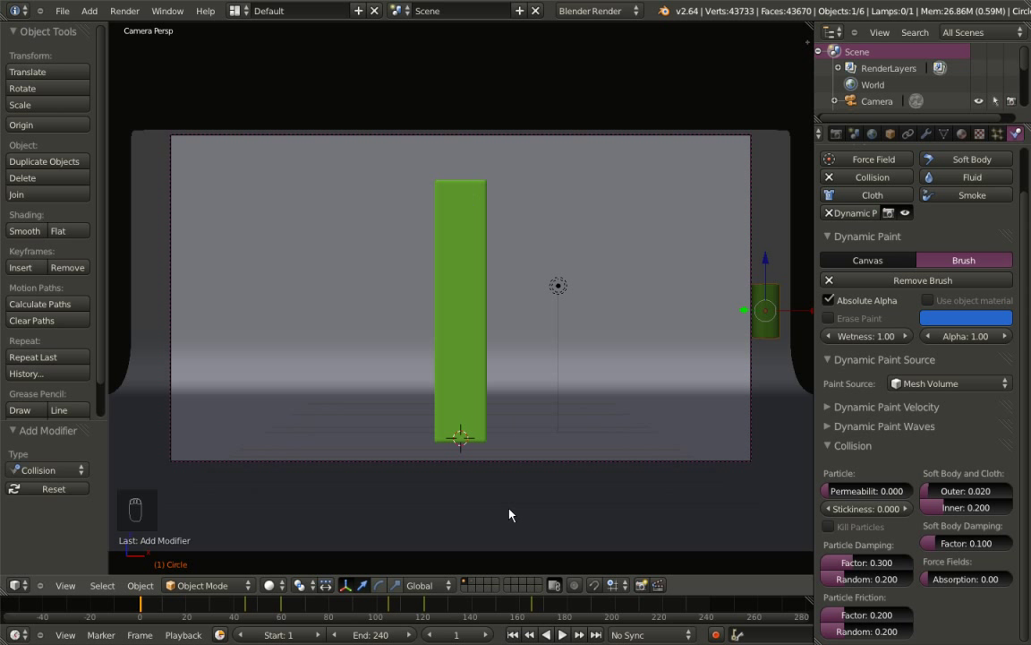
pyautogui.click(562, 633)
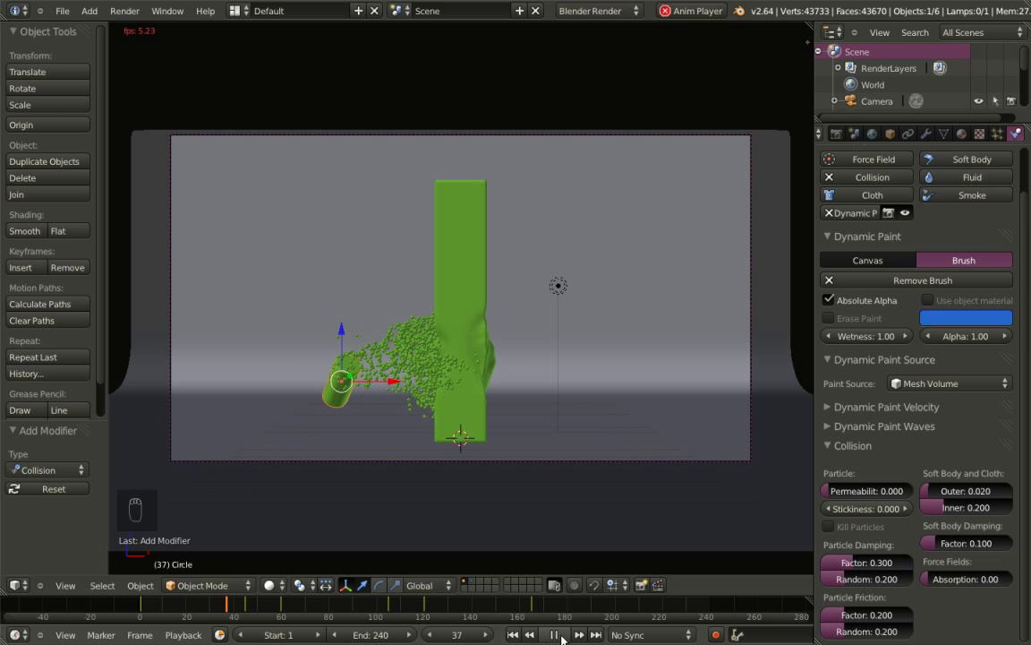
pyautogui.click(555, 635)
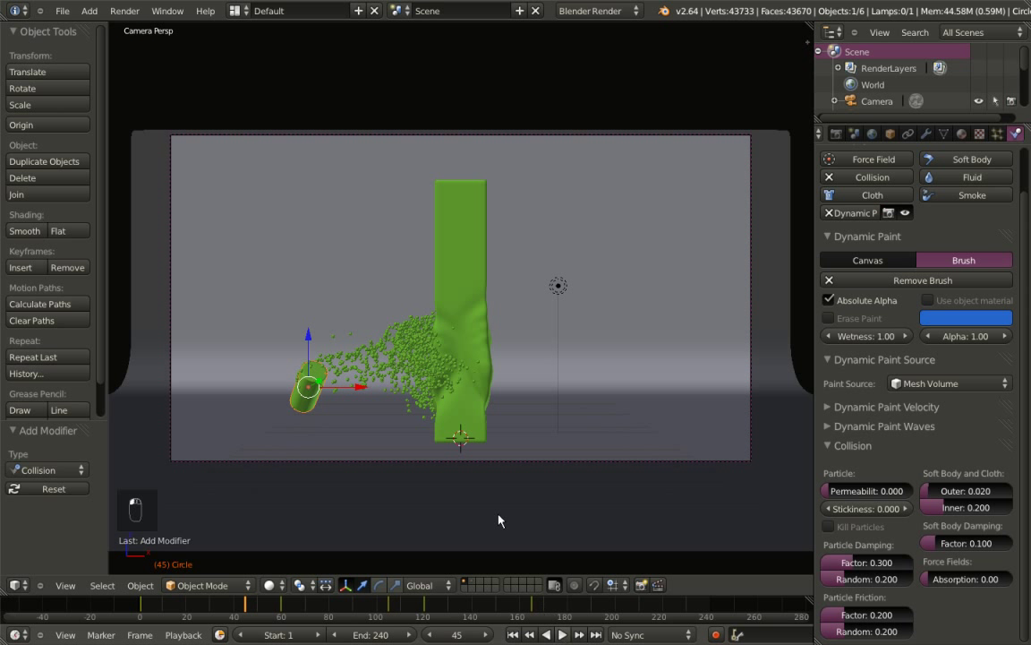
pyautogui.scroll(1, 463, 471)
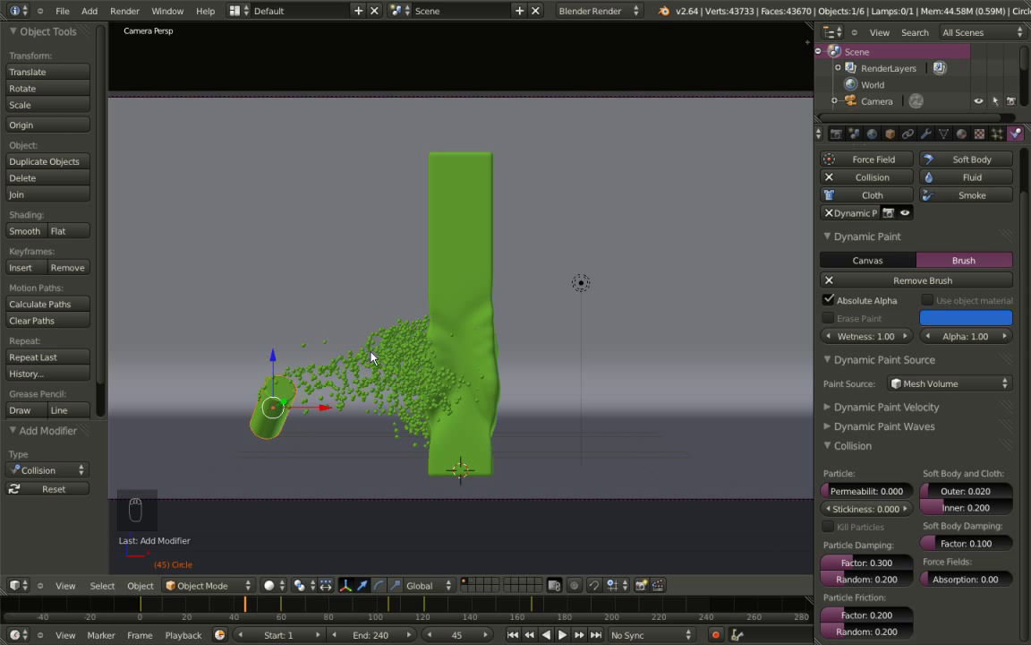
pyautogui.click(562, 635)
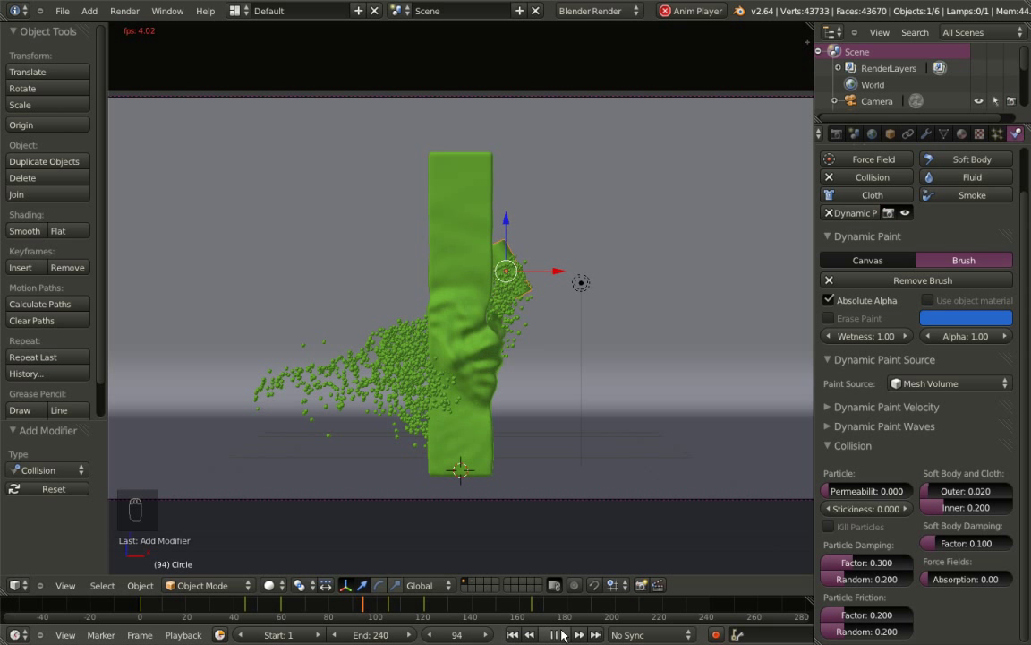
pyautogui.click(556, 634)
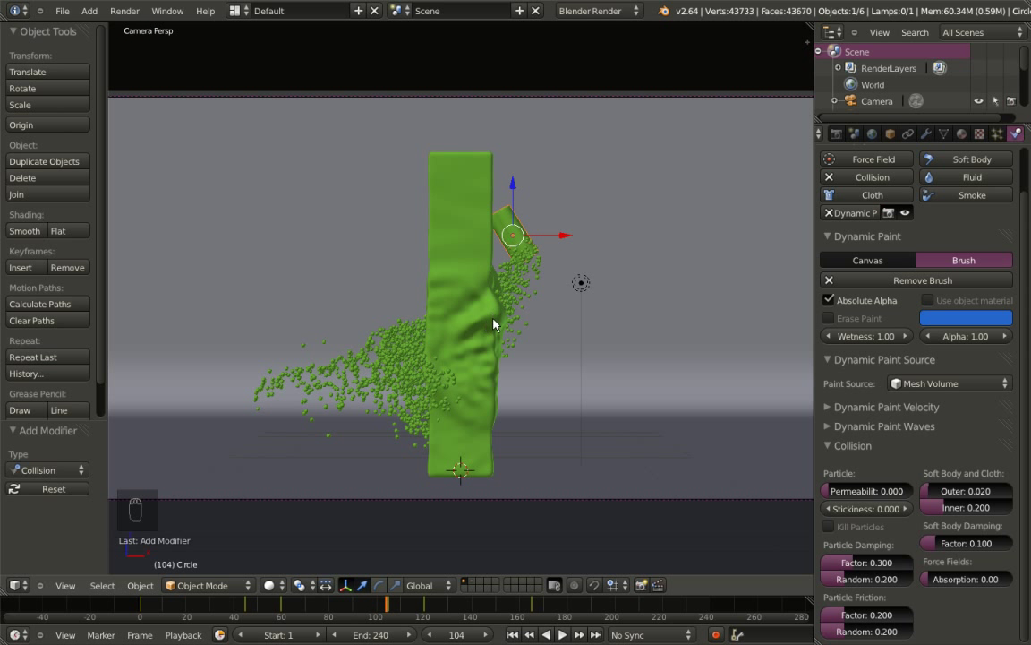
pyautogui.moveTo(530, 271); pyautogui.dragTo(337, 337, button='middle')
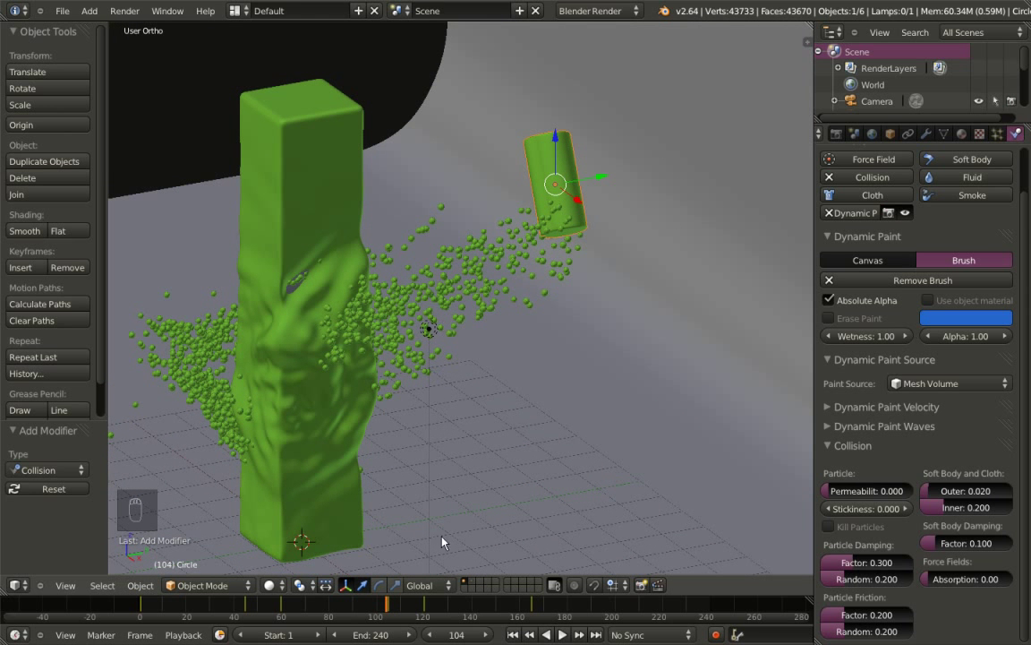
# Apply smooth shading to the icosphere on the second layer and return to the first layer
pyautogui.click(473, 585)
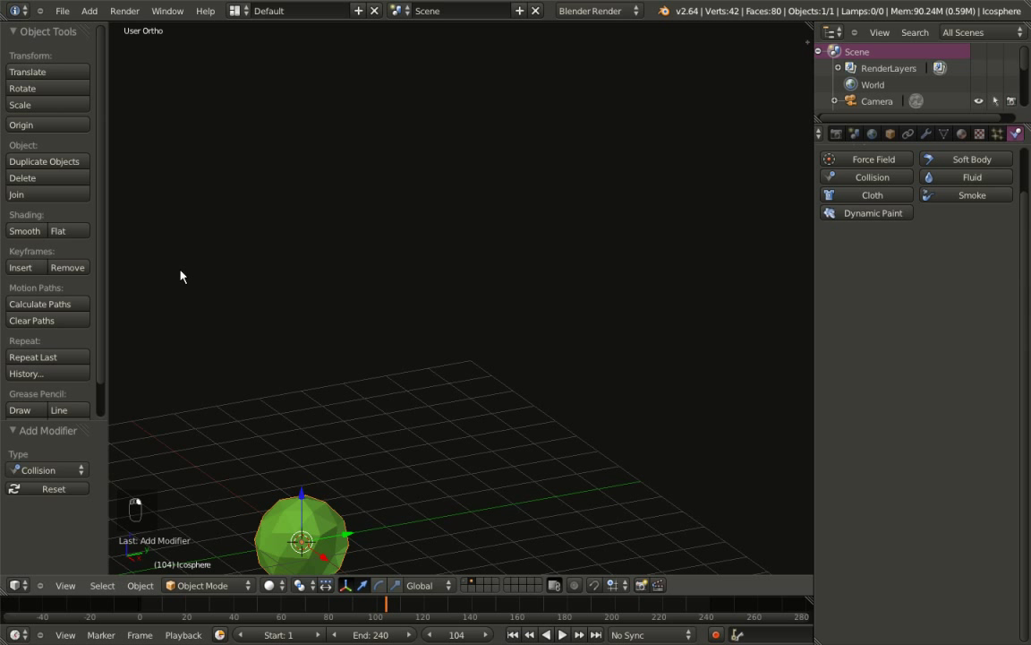
pyautogui.click(25, 231)
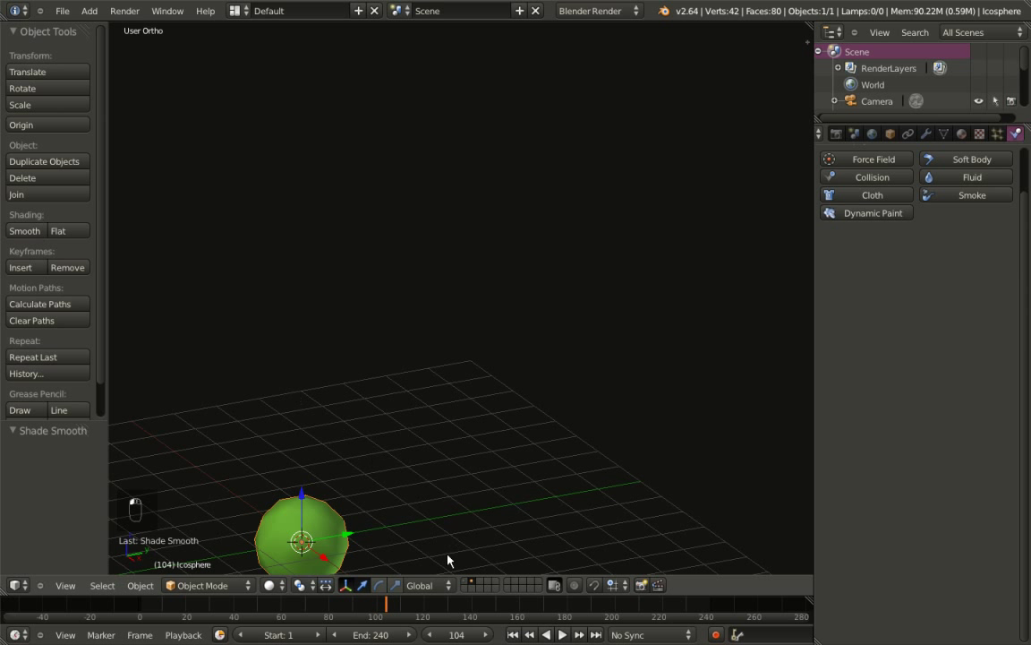
pyautogui.press('1')
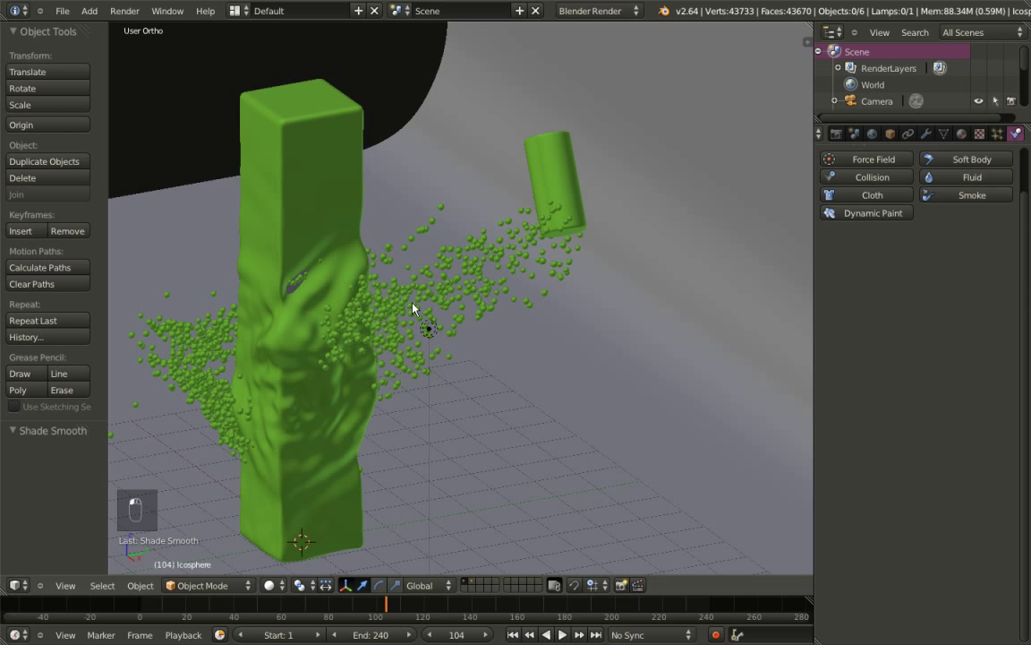
# Turn off rendering of the emitter mesh in the particle system of the Emitter box
pyautogui.rightClick(298, 289)
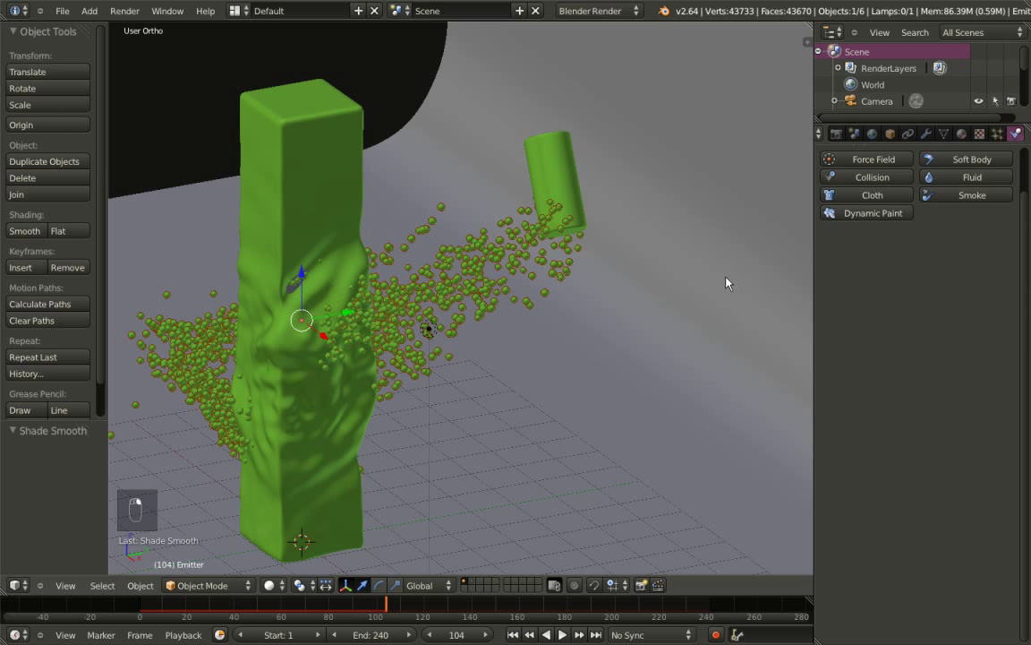
pyautogui.scroll(2, 947, 213)
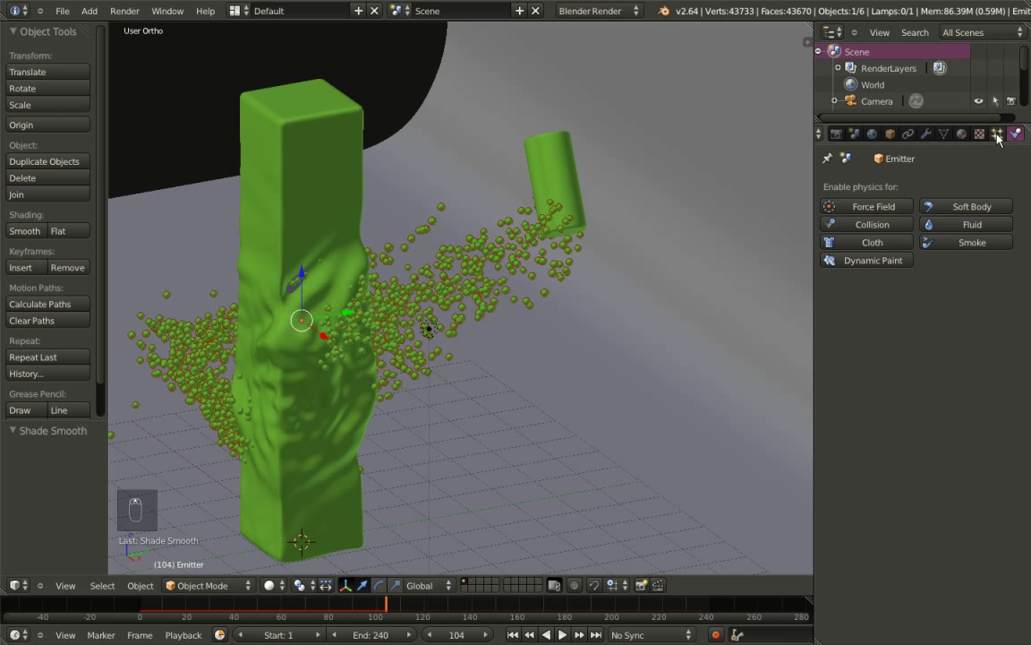
pyautogui.click(1000, 133)
pyautogui.scroll(-4, 931, 340)
pyautogui.scroll(-5, 947, 371)
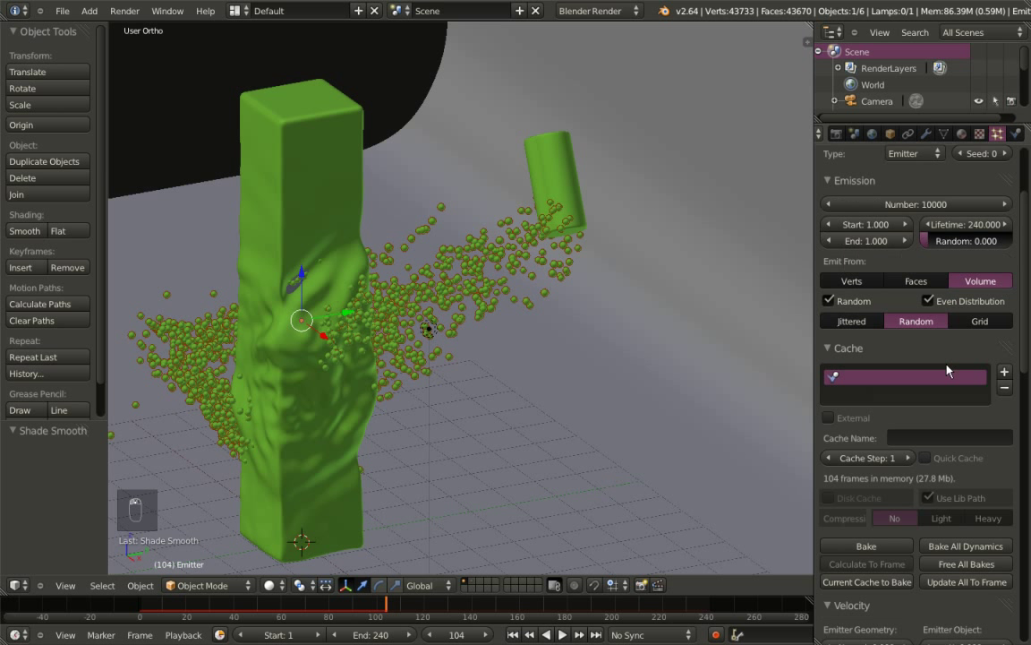
pyautogui.scroll(-5, 947, 369)
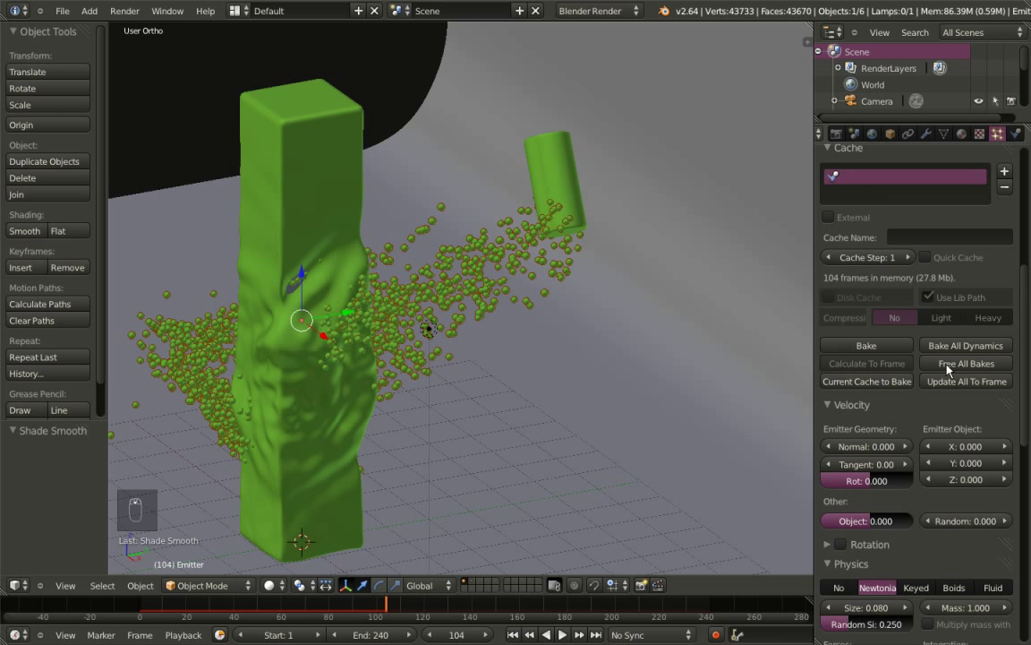
pyautogui.scroll(-3, 947, 370)
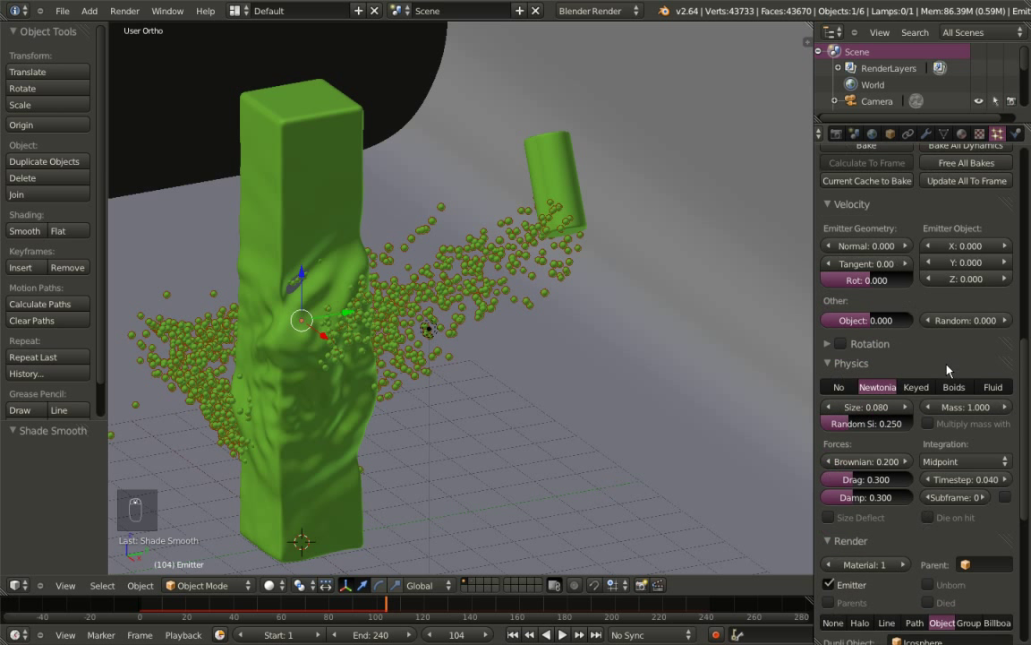
pyautogui.click(829, 556)
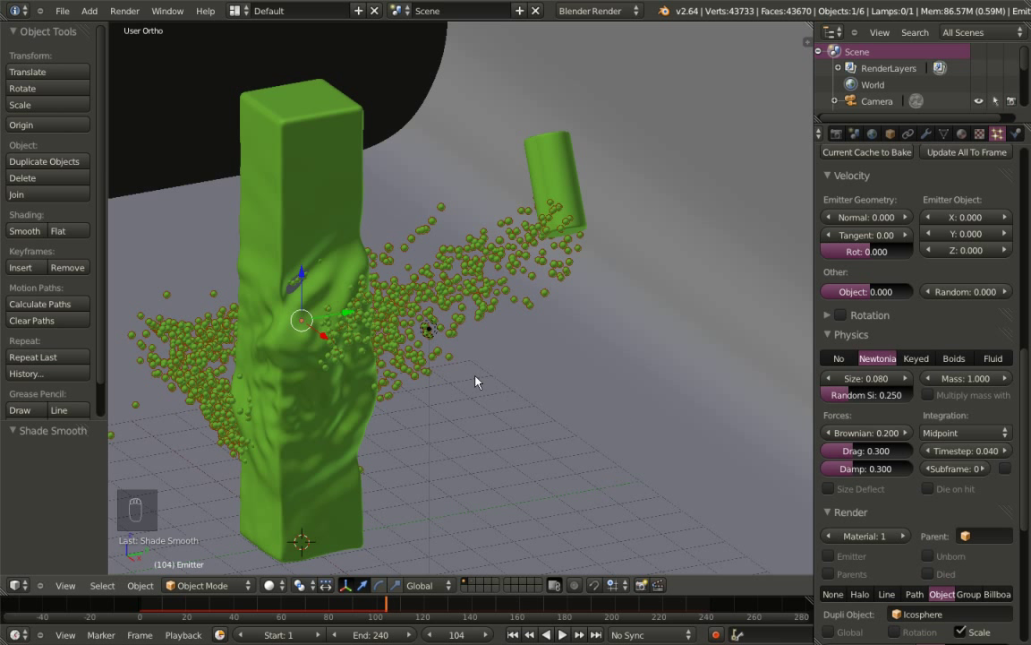
# Move the lamp 6 units along X and 9 units along Z in the front view
pyautogui.press('KP_0')
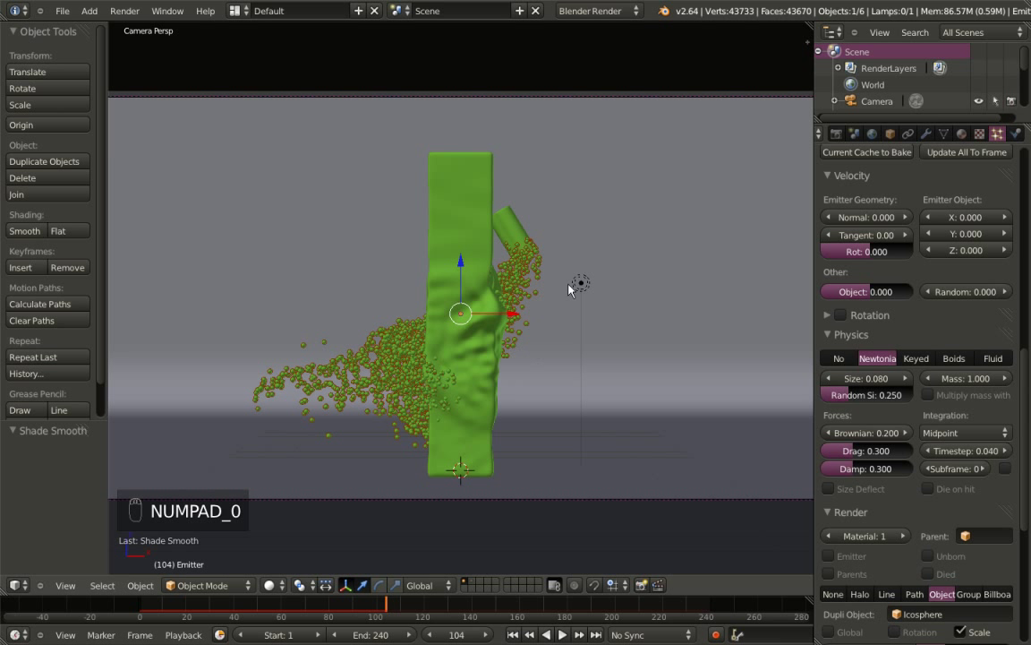
pyautogui.rightClick(582, 284)
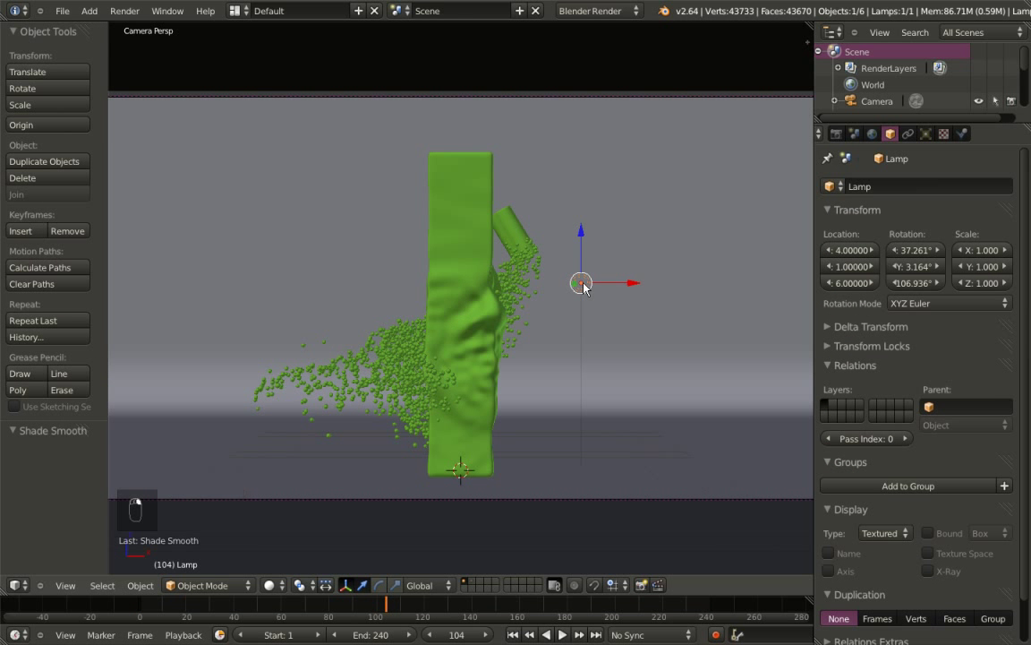
pyautogui.press('KP_1')
pyautogui.scroll(-5, 414, 383)
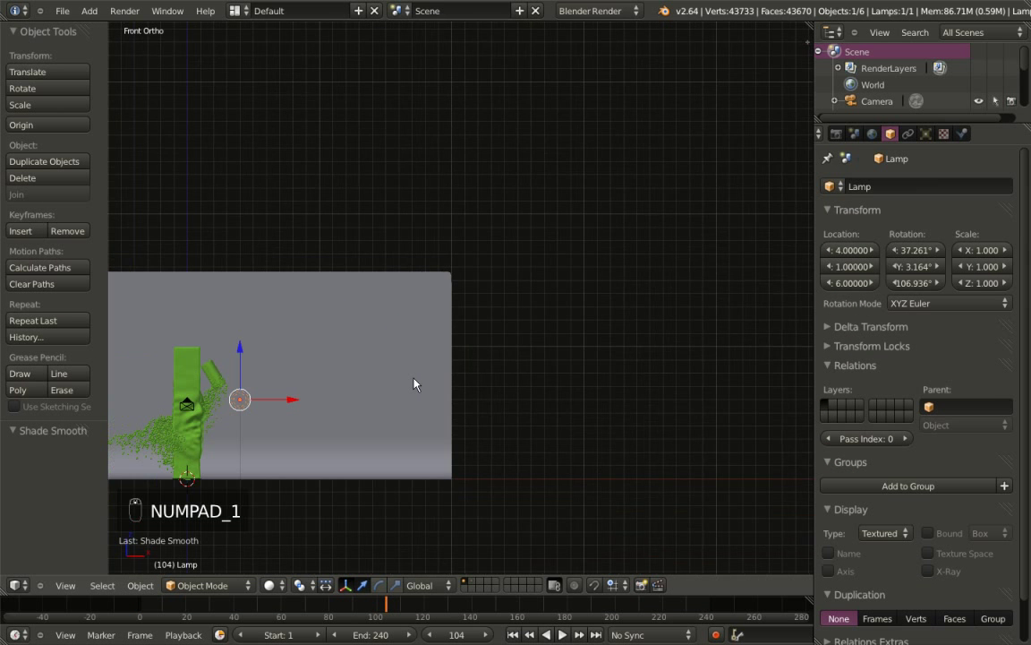
pyautogui.press('g')
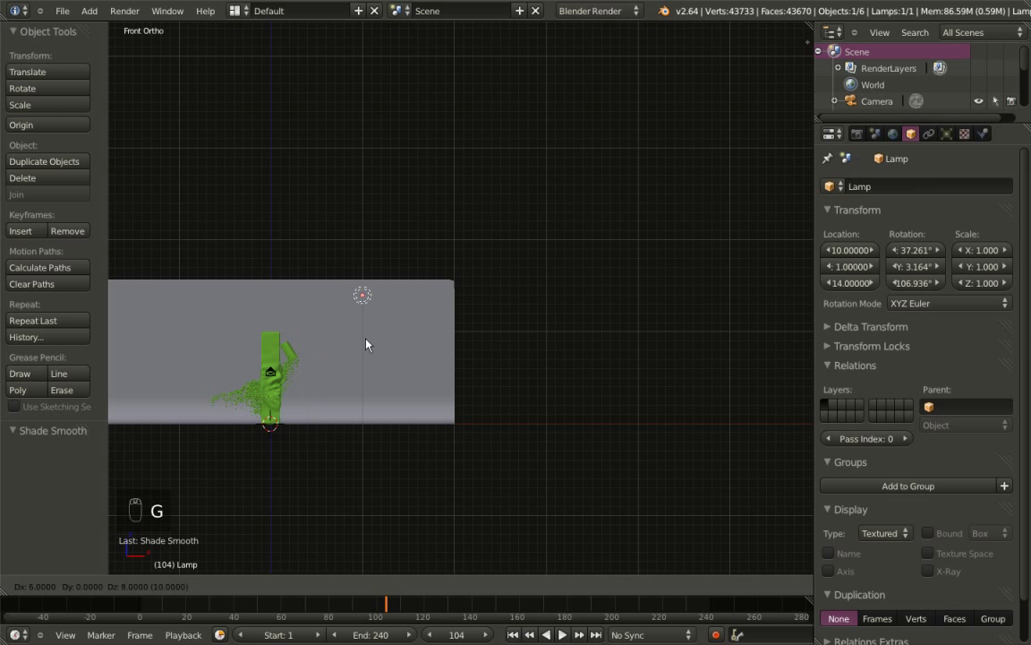
pyautogui.click(366, 343)
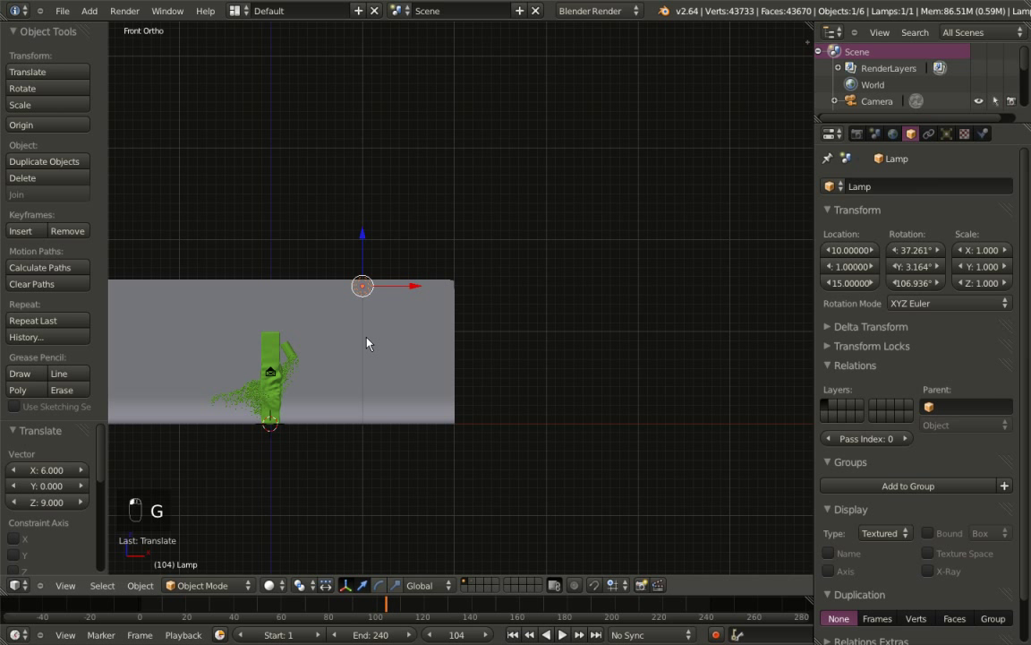
# Move the lamp -9 units along Y in the top view and return to the camera view
pyautogui.press('KP_7')
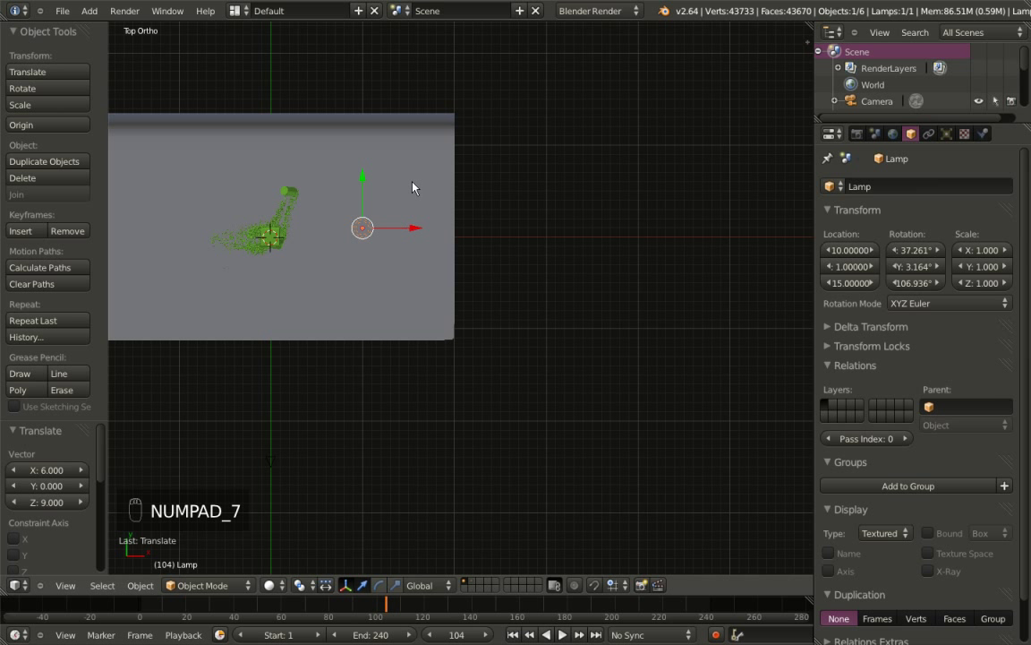
pyautogui.press('g')
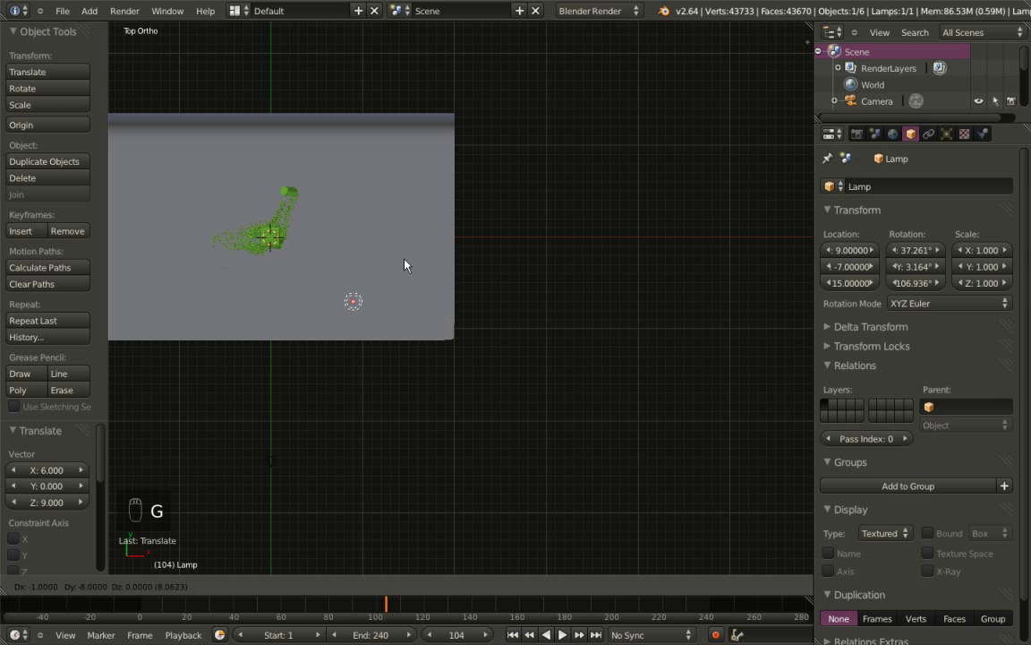
pyautogui.click(410, 267)
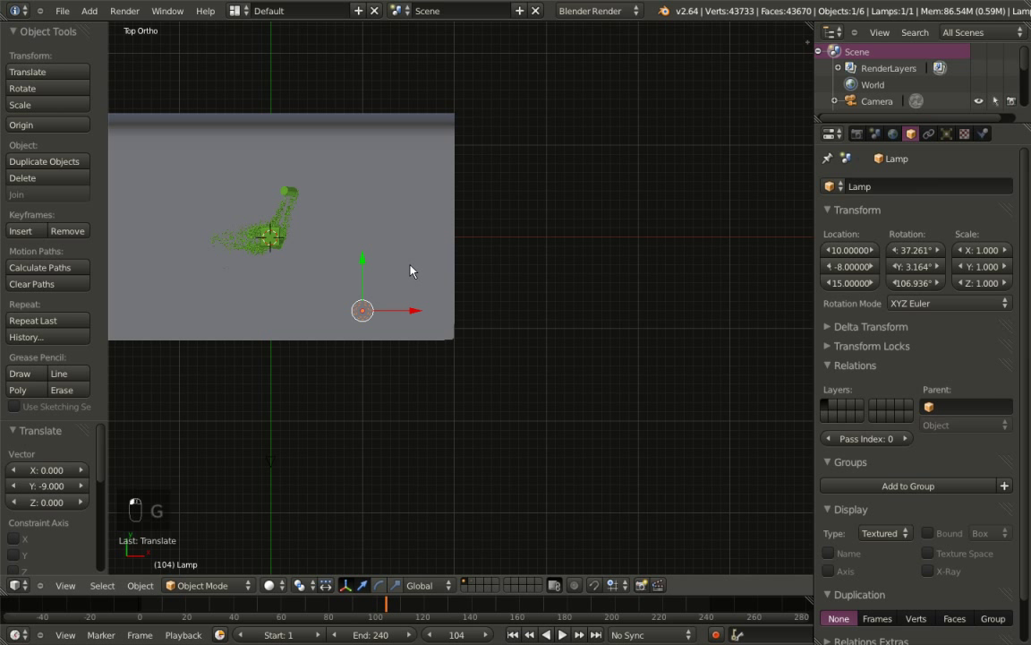
pyautogui.press('KP_0')
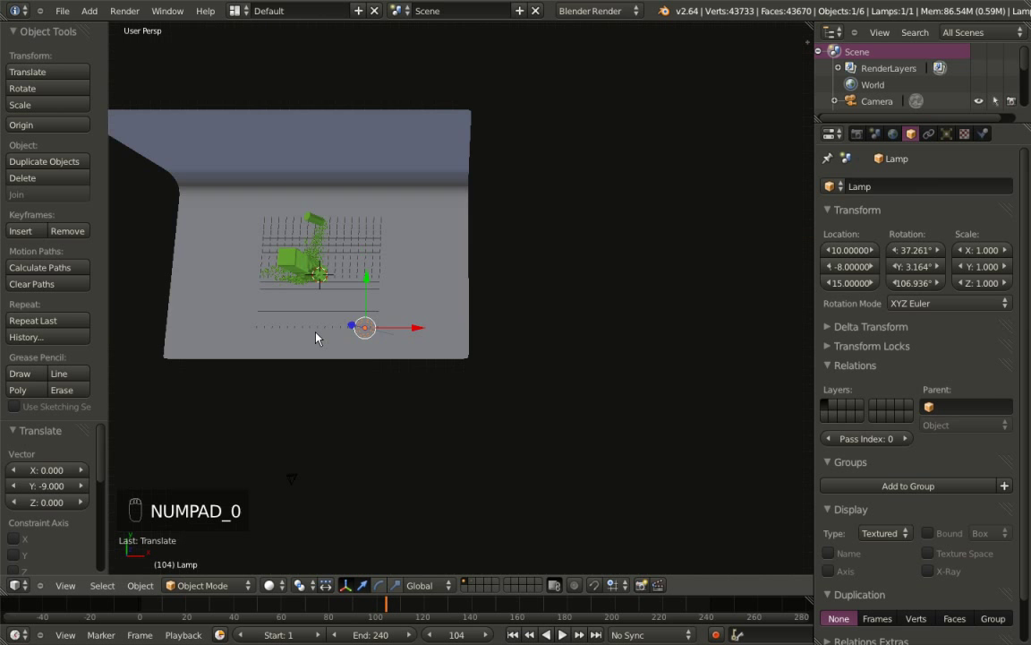
# Enable environment lighting for the world with an energy of 0.8 and set the gather samples to 6
pyautogui.click(892, 133)
pyautogui.scroll(-4, 869, 352)
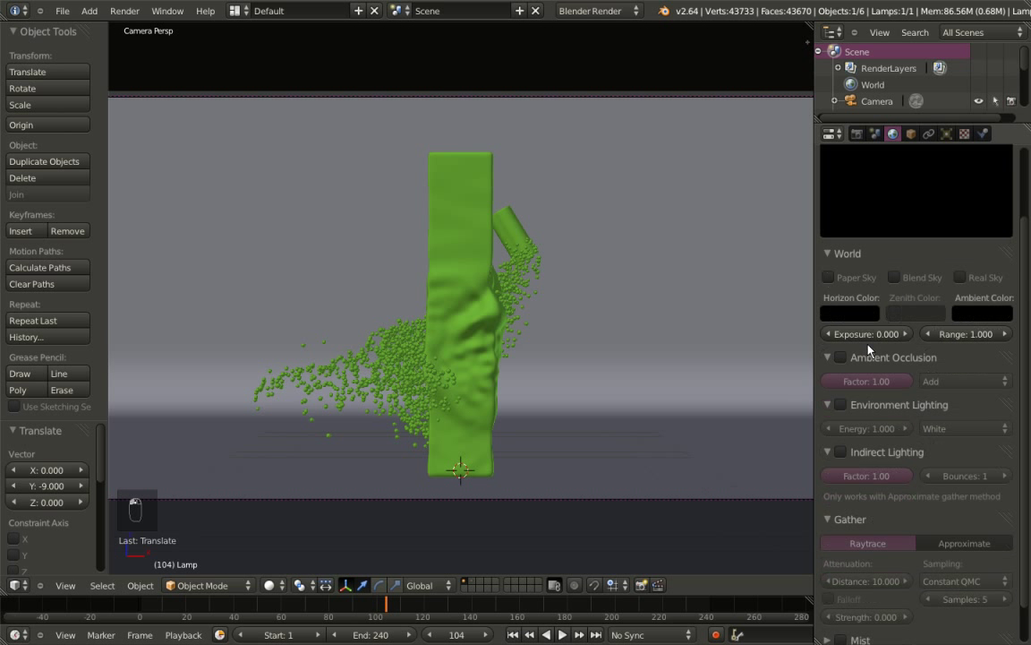
pyautogui.click(842, 405)
pyautogui.click(866, 430)
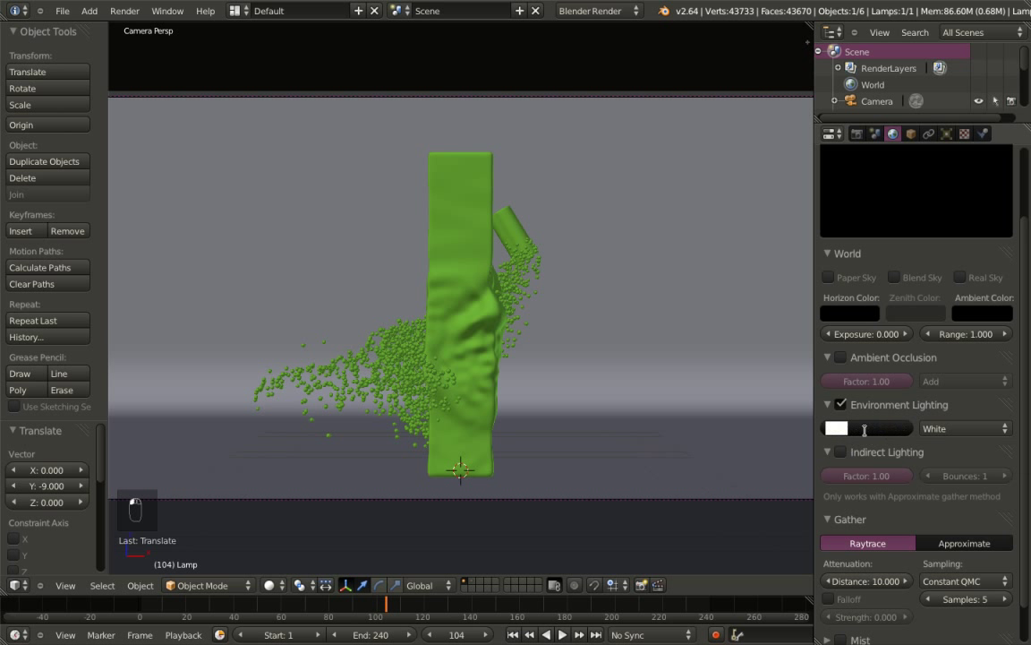
pyautogui.write('0.8')
pyautogui.press('Return')
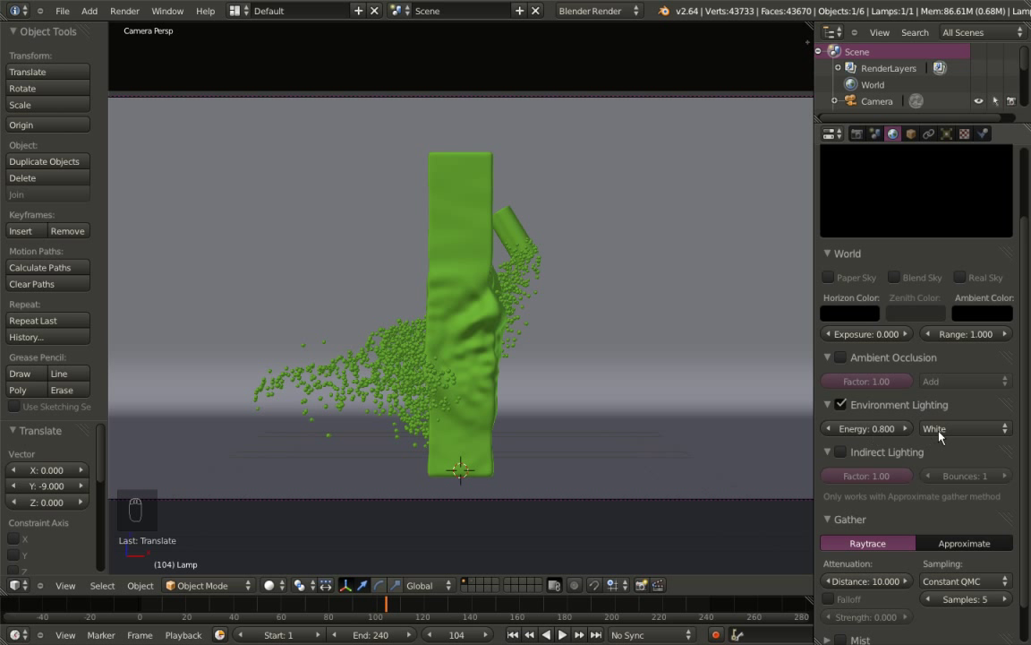
pyautogui.scroll(-1, 936, 431)
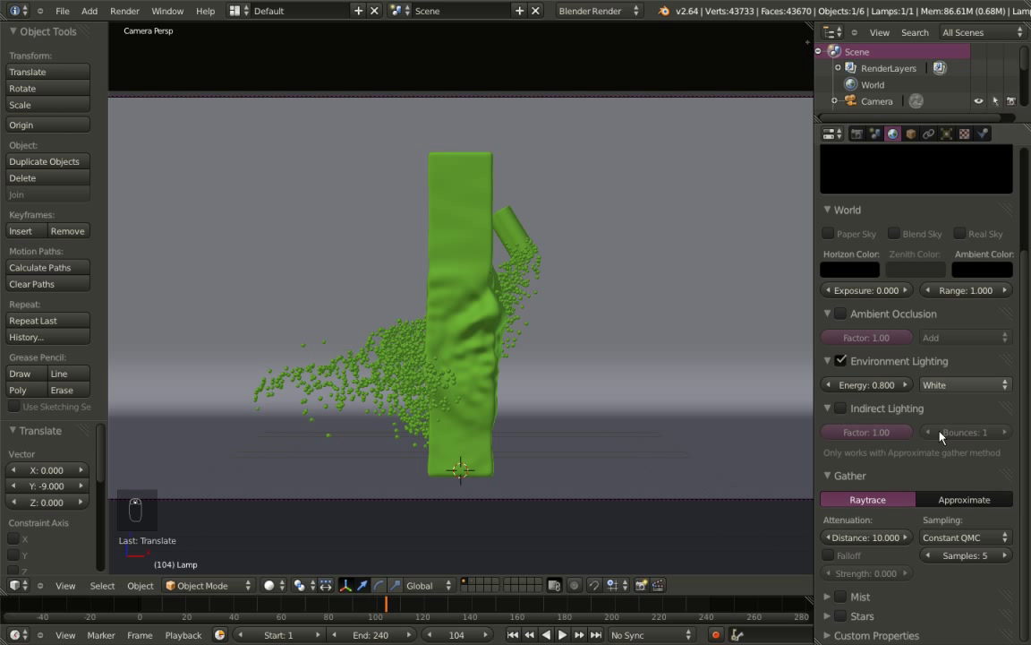
pyautogui.click(1005, 555)
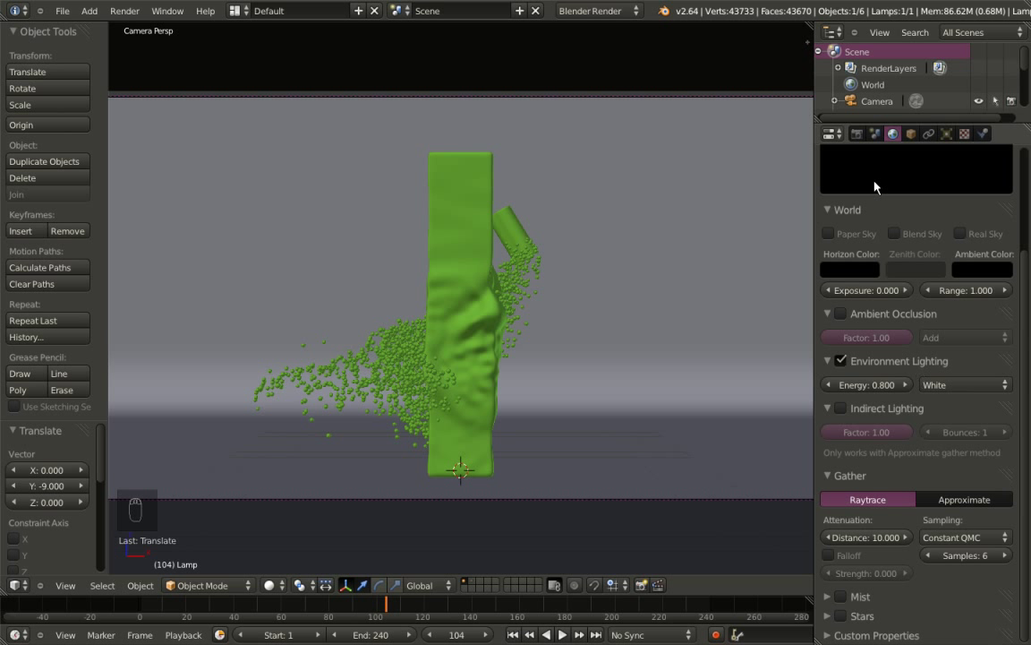
# Render the current frame to check the lighting and close the render result
pyautogui.click(856, 133)
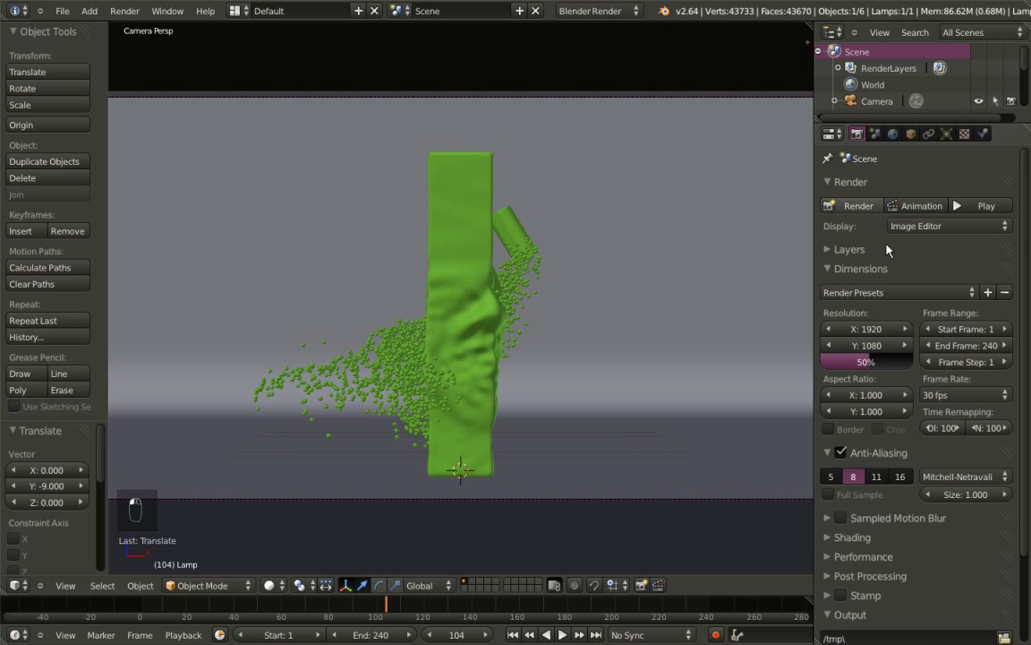
pyautogui.click(857, 205)
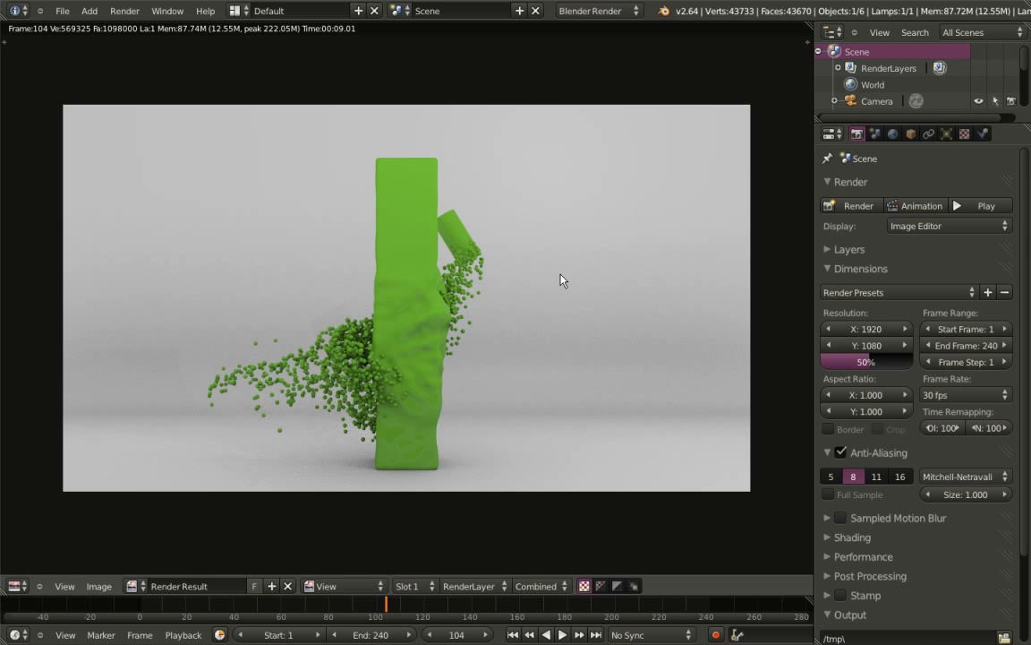
pyautogui.press('Escape')
# Show the limits of the camera and set its depth of field distance to 24
pyautogui.moveTo(560, 281)
pyautogui.mouseDown(button='middle')
pyautogui.moveTo(605, 246)
pyautogui.moveTo(540, 277)
pyautogui.mouseUp(button='middle')
pyautogui.scroll(3, 541, 278)
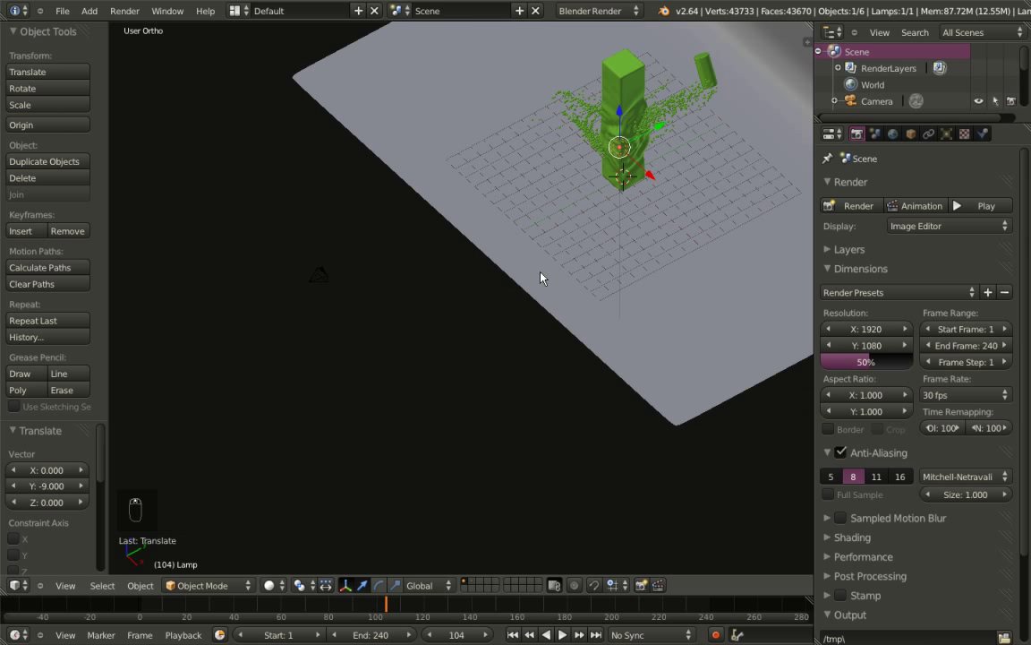
pyautogui.scroll(2, 557, 278)
pyautogui.scroll(-1, 571, 293)
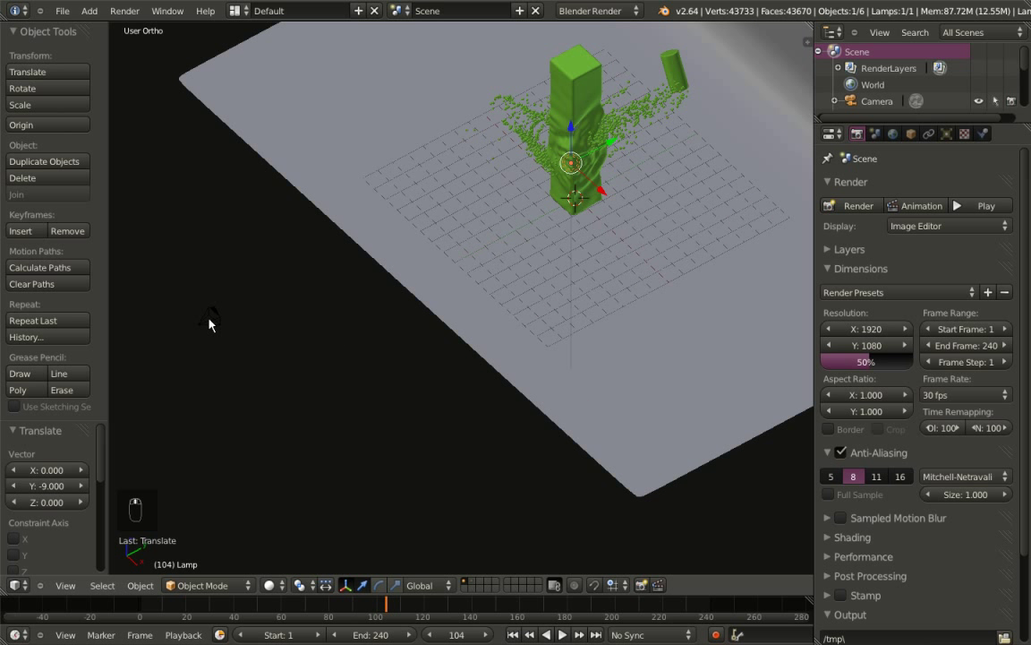
pyautogui.rightClick(209, 322)
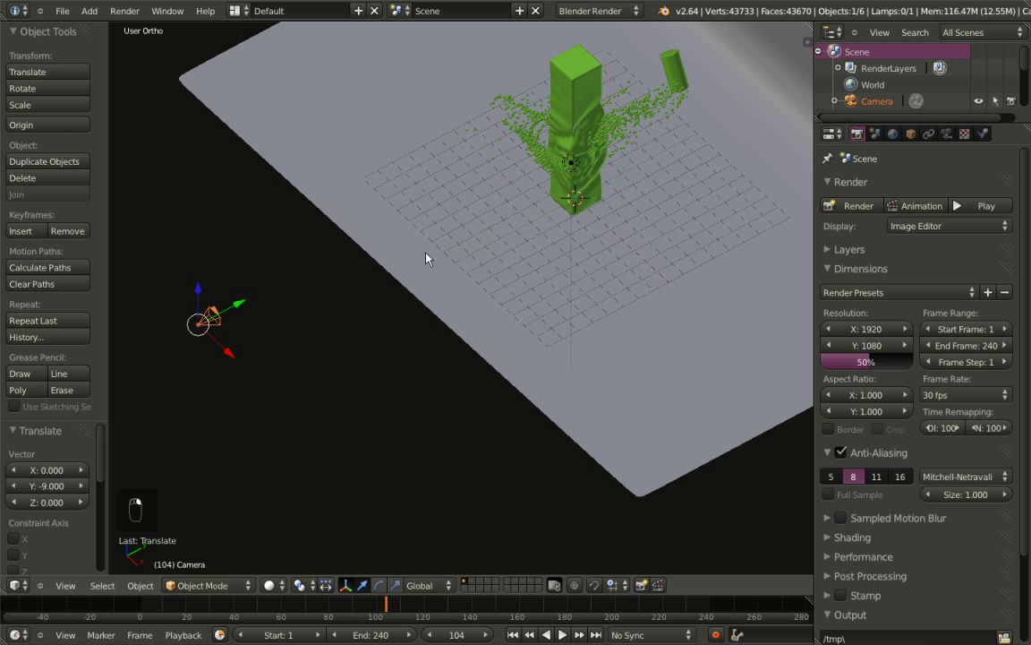
pyautogui.click(947, 133)
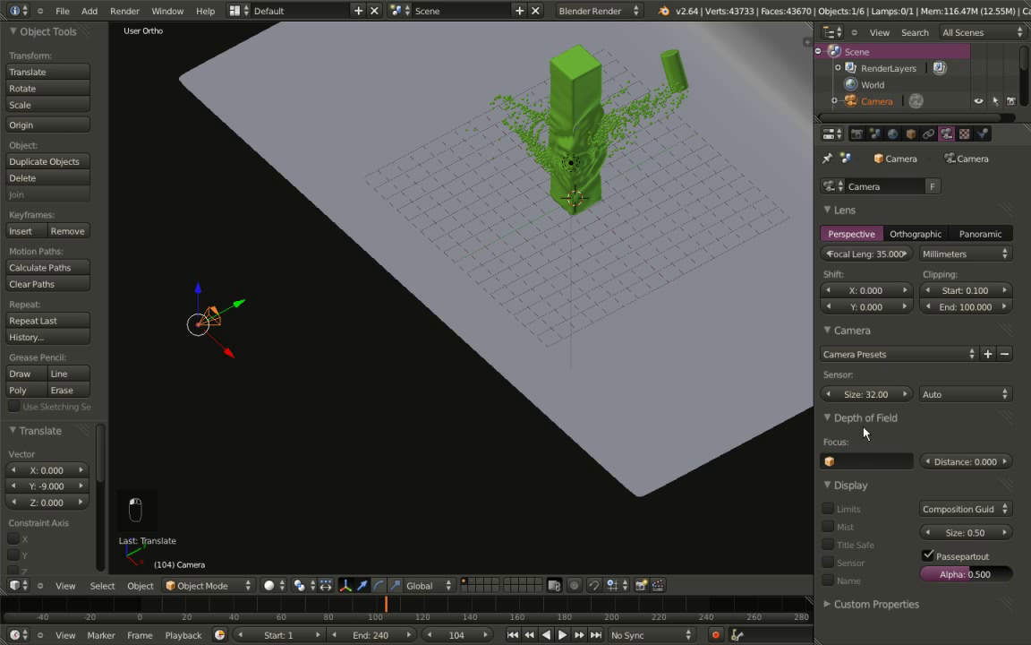
pyautogui.click(831, 509)
pyautogui.moveTo(956, 460); pyautogui.dragTo(991, 458)
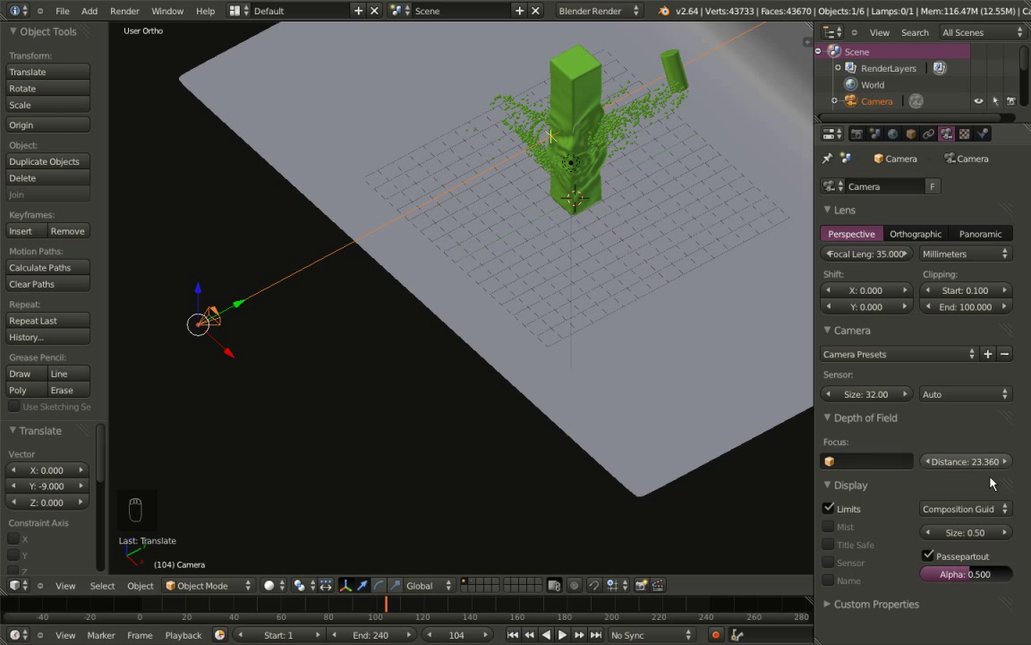
pyautogui.click(971, 463)
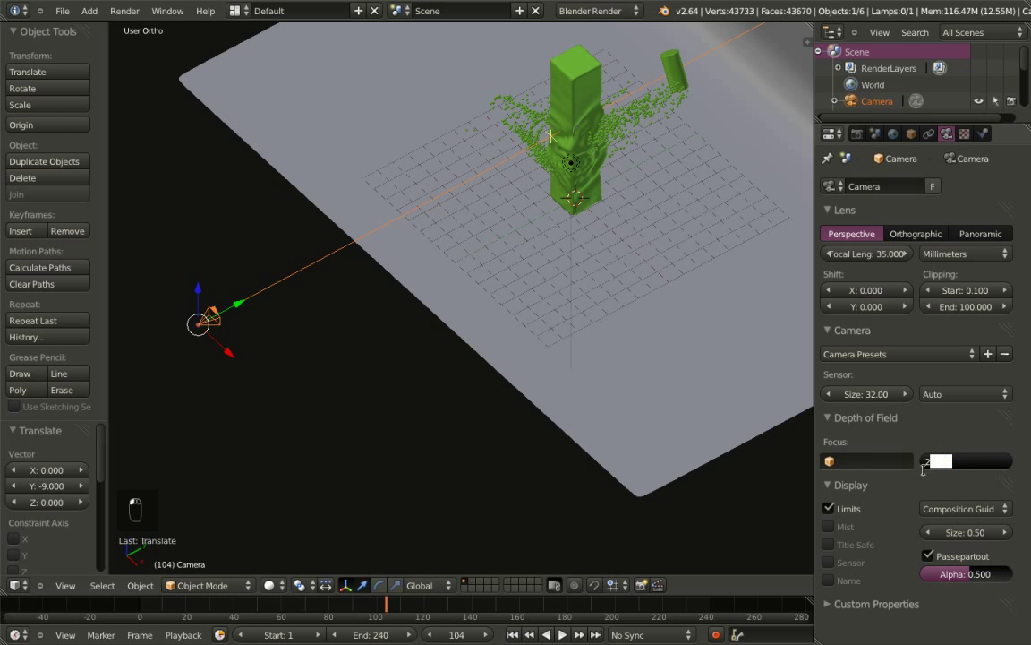
pyautogui.write('24')
pyautogui.press('Return')
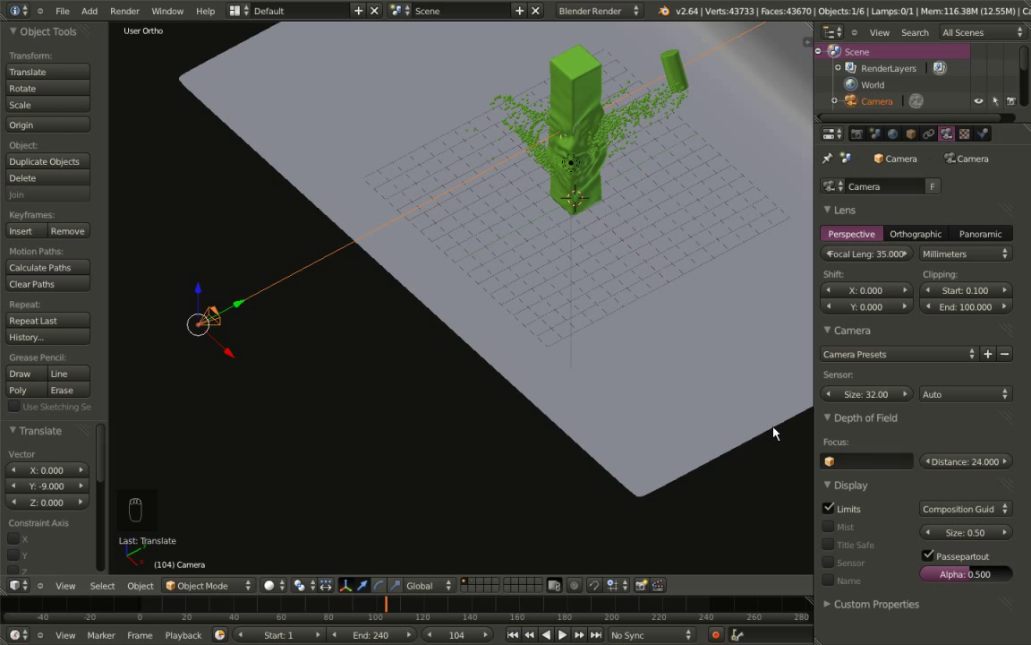
# Return to the camera view, render the current frame again and close the render result
pyautogui.keyDown('shift'); pyautogui.moveTo(602, 315); pyautogui.dragTo(625, 387, button='middle'); pyautogui.keyUp('shift')
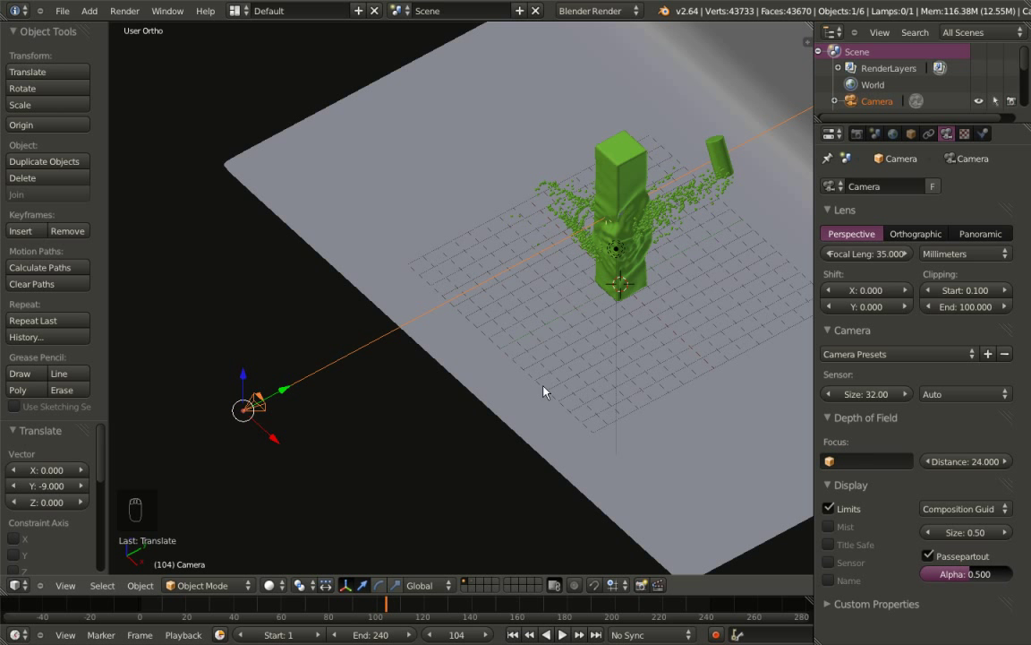
pyautogui.press('KP_0')
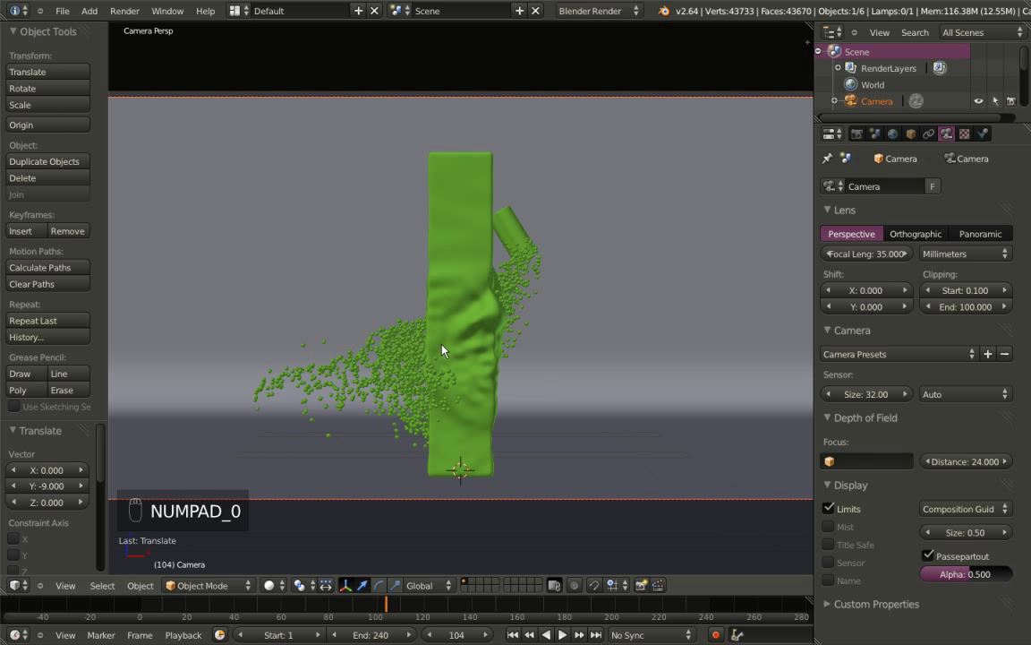
pyautogui.scroll(-1, 442, 349)
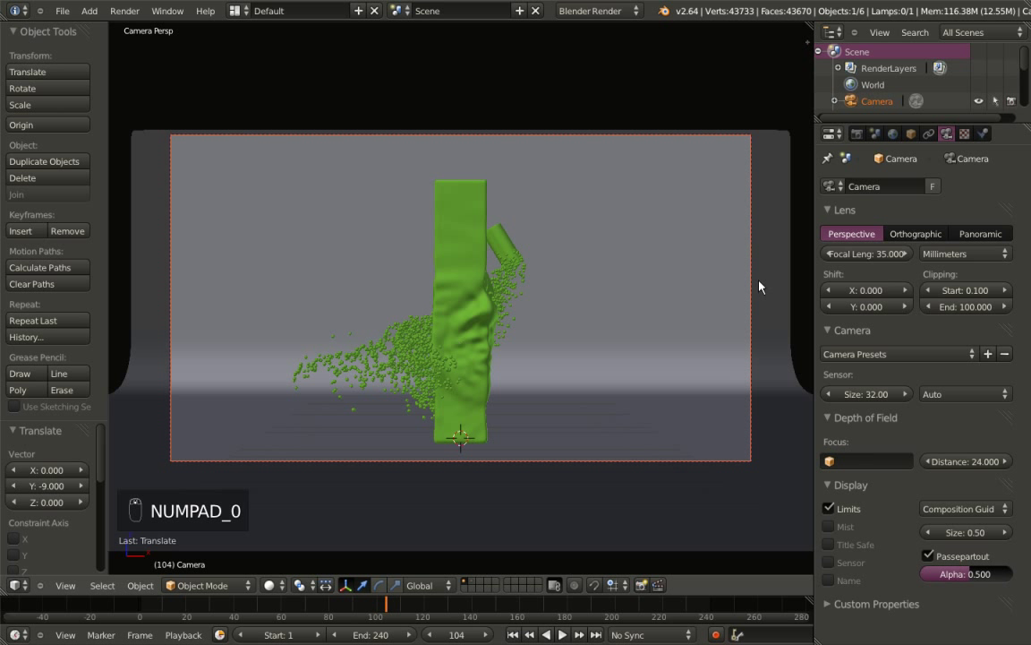
pyautogui.click(856, 133)
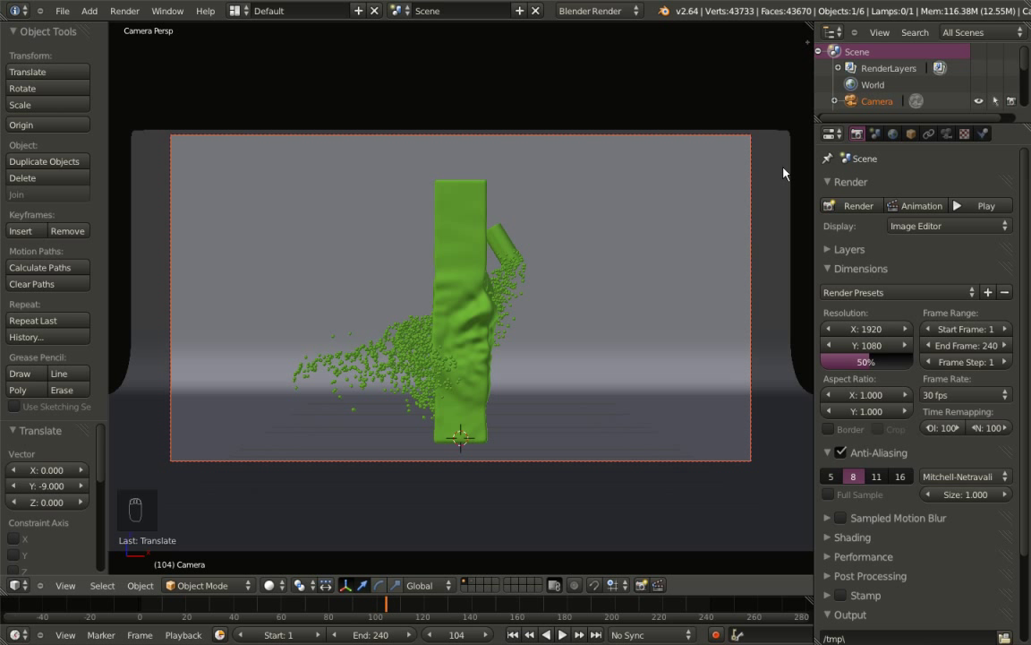
pyautogui.click(859, 207)
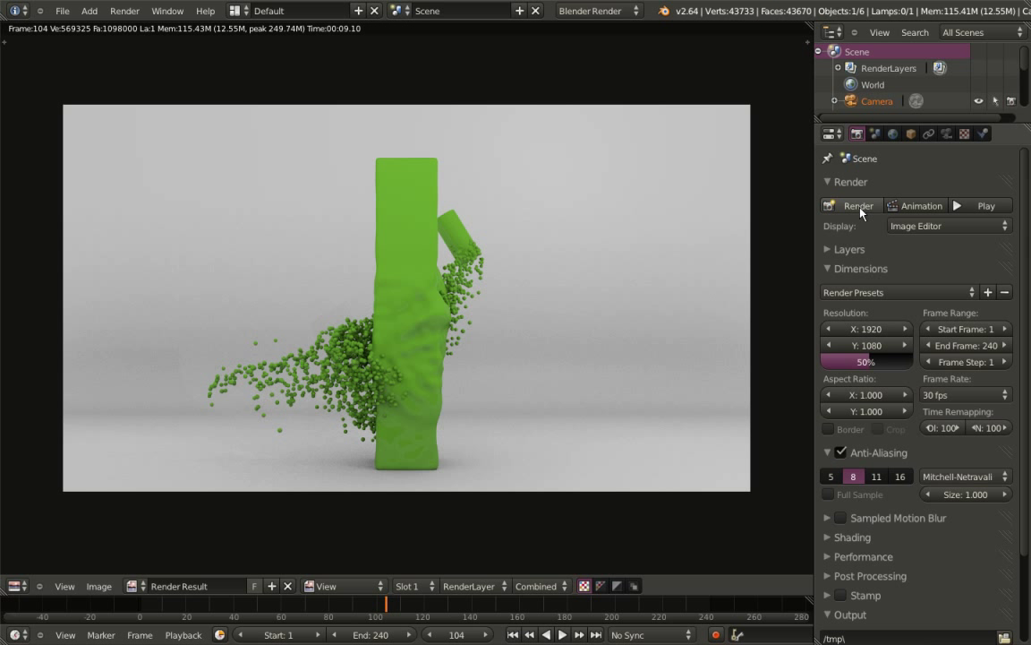
pyautogui.press('Escape')
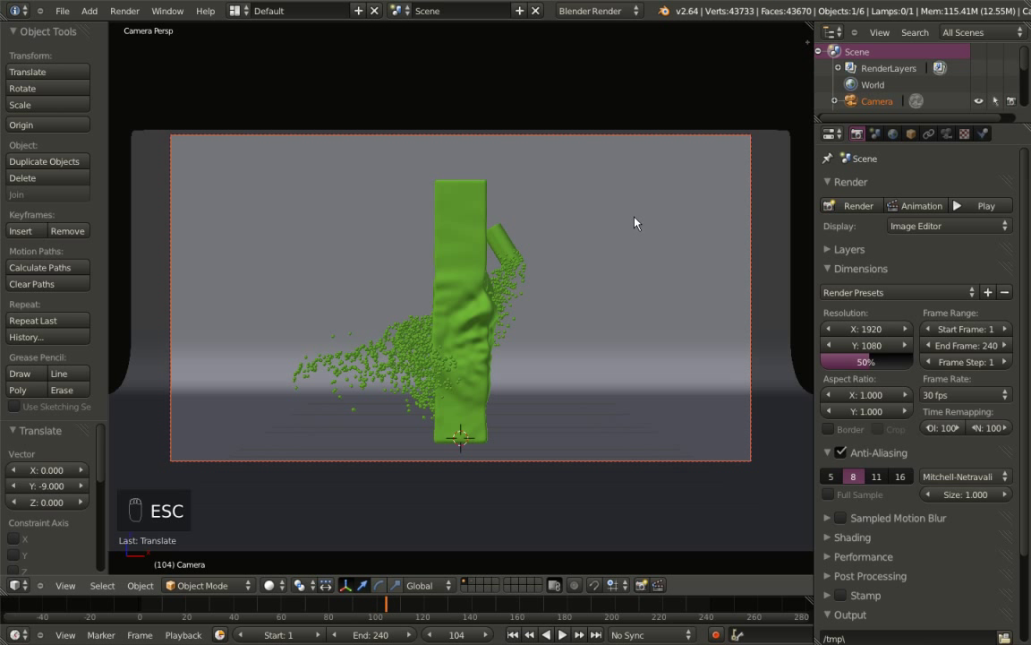
# Split the 3D view to place a Node Editor above it and enable the use of compositing nodes
pyautogui.moveTo(810, 25); pyautogui.dragTo(780, 343)
pyautogui.click(16, 330)
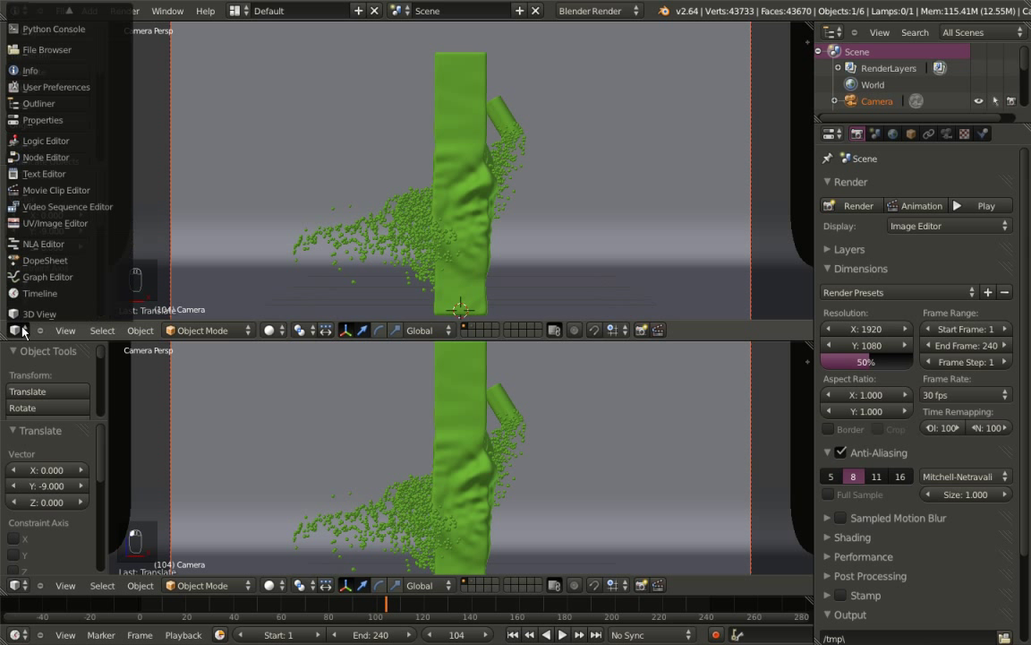
pyautogui.click(54, 157)
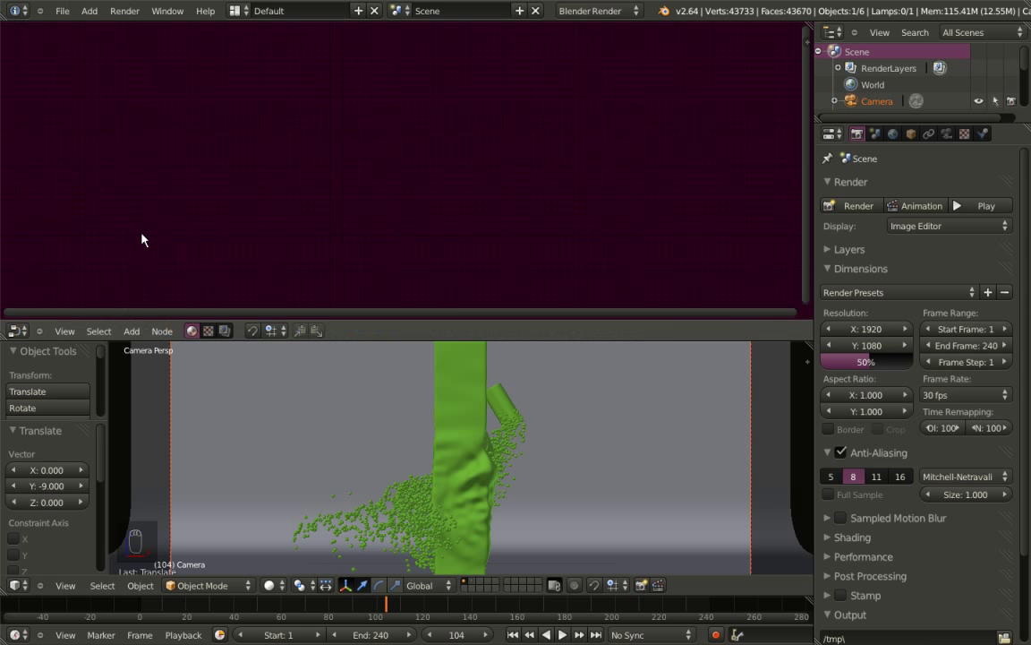
pyautogui.click(225, 330)
pyautogui.click(247, 330)
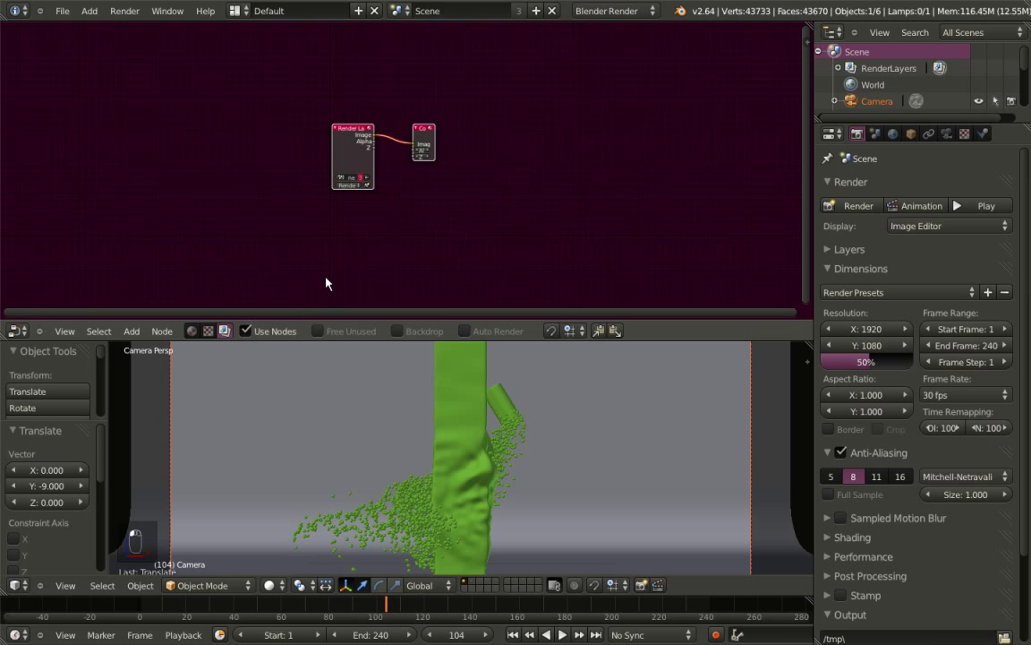
# Move the Render Layers and Composite nodes to opposite ends of the node area and widen the Composite node
pyautogui.moveTo(303, 126); pyautogui.dragTo(36, 59)
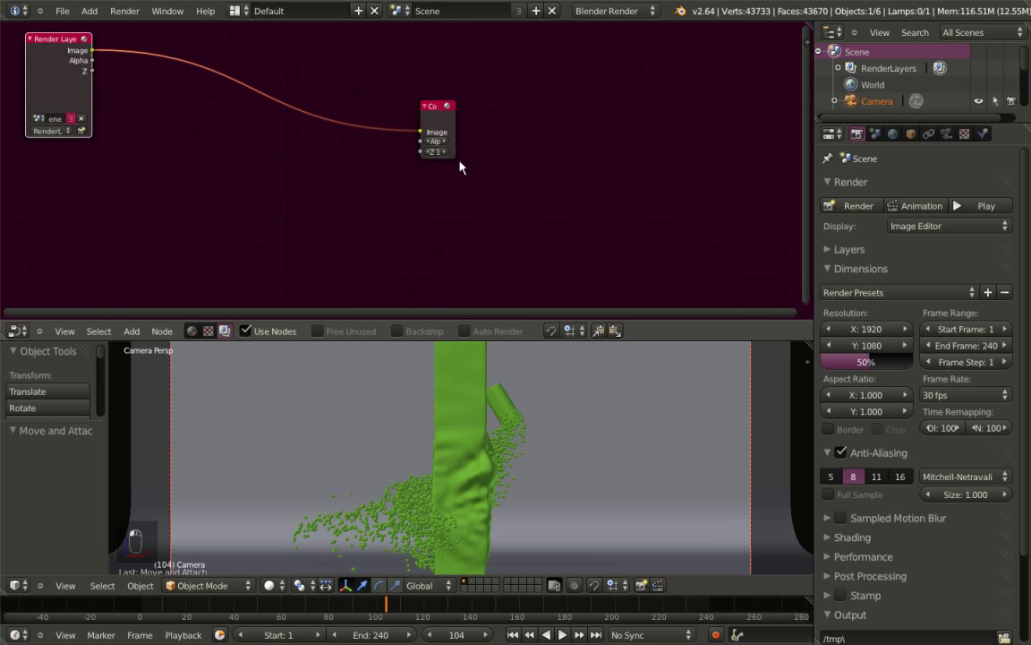
pyautogui.moveTo(454, 156); pyautogui.dragTo(504, 158)
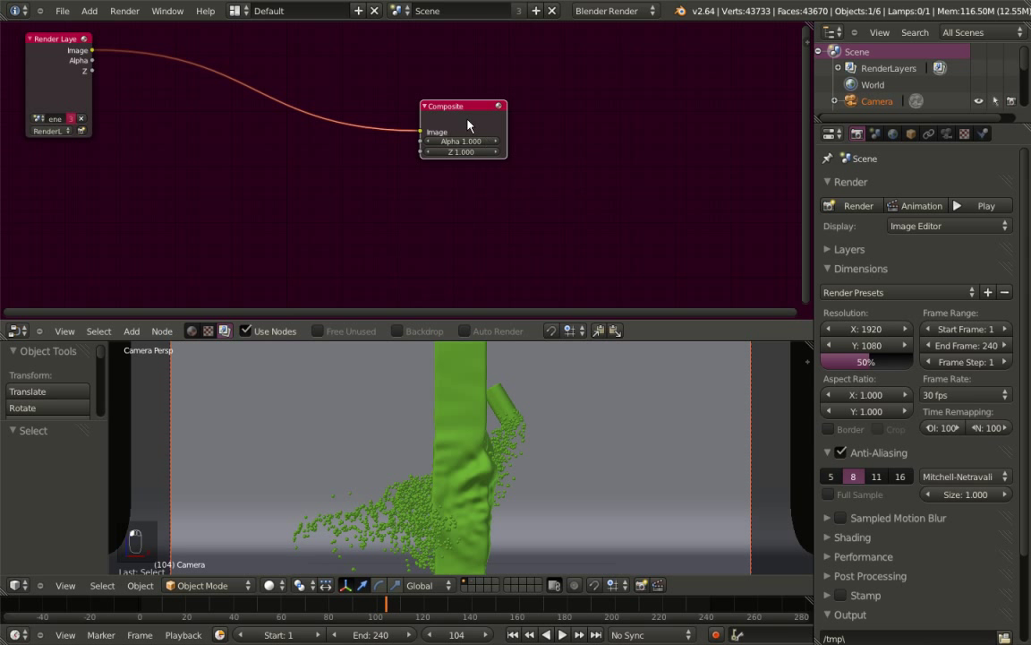
pyautogui.moveTo(458, 106); pyautogui.dragTo(756, 31)
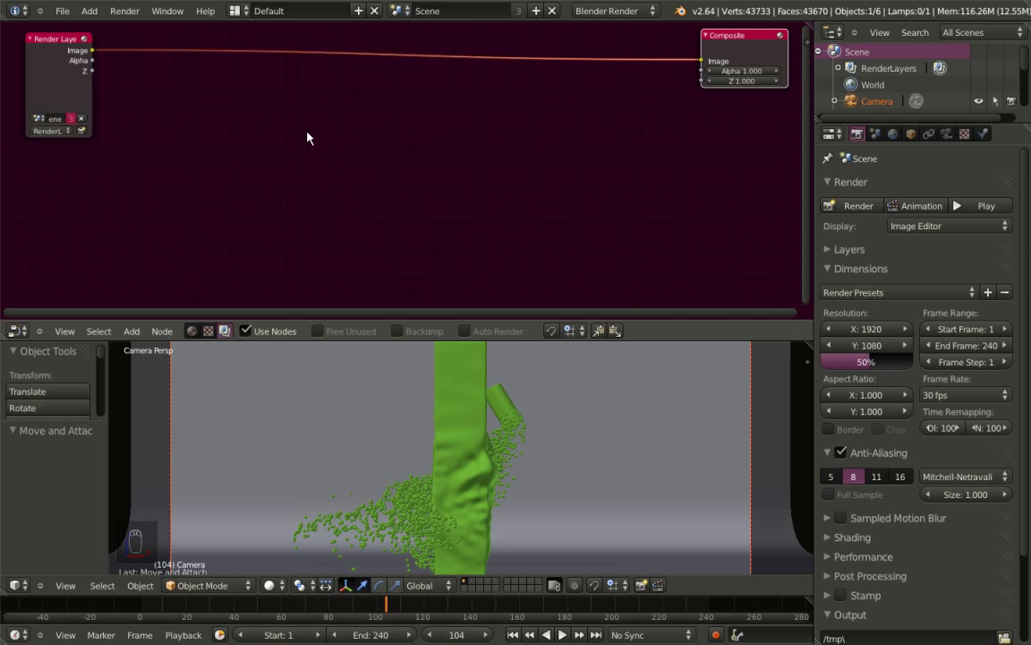
# Insert a Defocus filter node into the image link between the Render Layers and Composite nodes
pyautogui.scroll(1, 302, 131)
pyautogui.moveTo(274, 137); pyautogui.dragTo(284, 154, button='middle')
pyautogui.hotkey('shift', 'a')
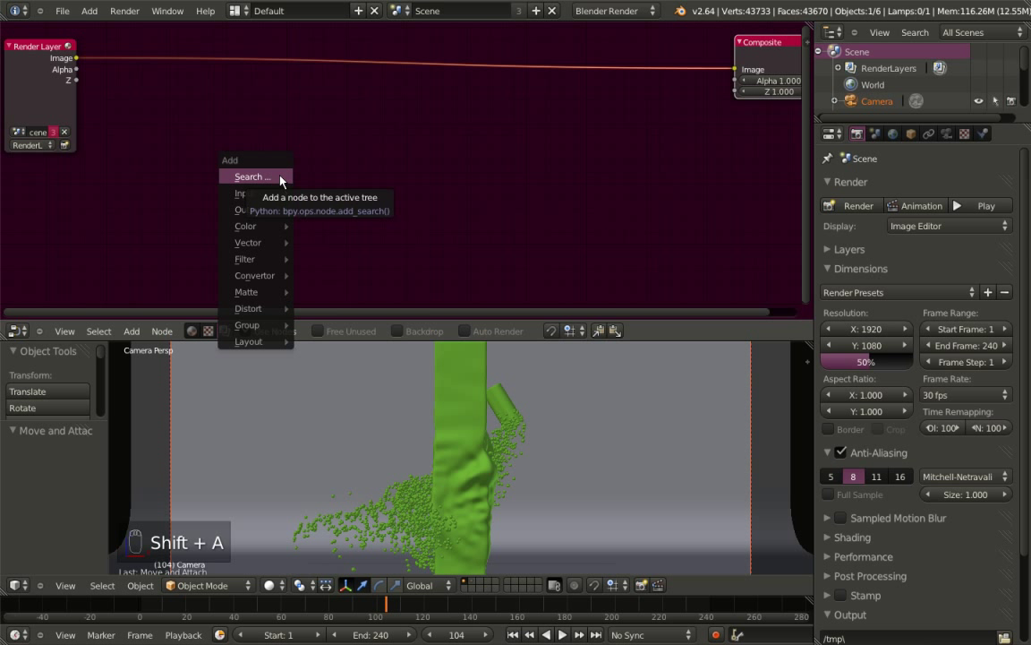
pyautogui.moveTo(266, 262)
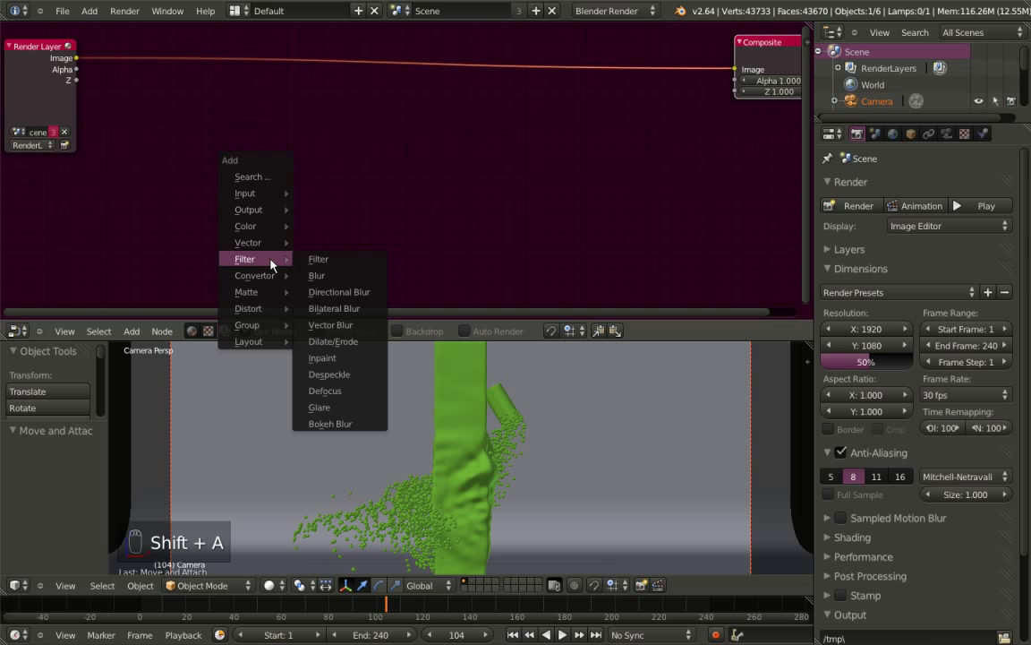
pyautogui.click(325, 391)
pyautogui.moveTo(362, 299); pyautogui.dragTo(311, 33)
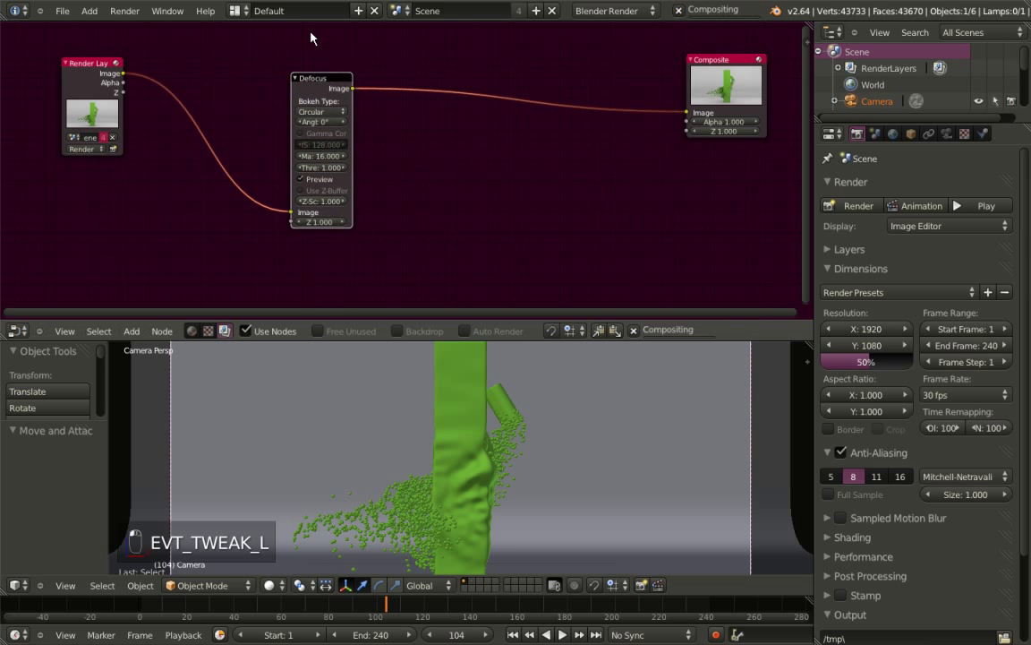
# Rearrange the compositing nodes so that Defocus sits close beside Render Layers, with free space before Composite
pyautogui.scroll(2, 375, 161)
pyautogui.moveTo(34, 45); pyautogui.dragTo(94, 88)
pyautogui.moveTo(745, 69); pyautogui.dragTo(680, 99)
pyautogui.scroll(1, 487, 112)
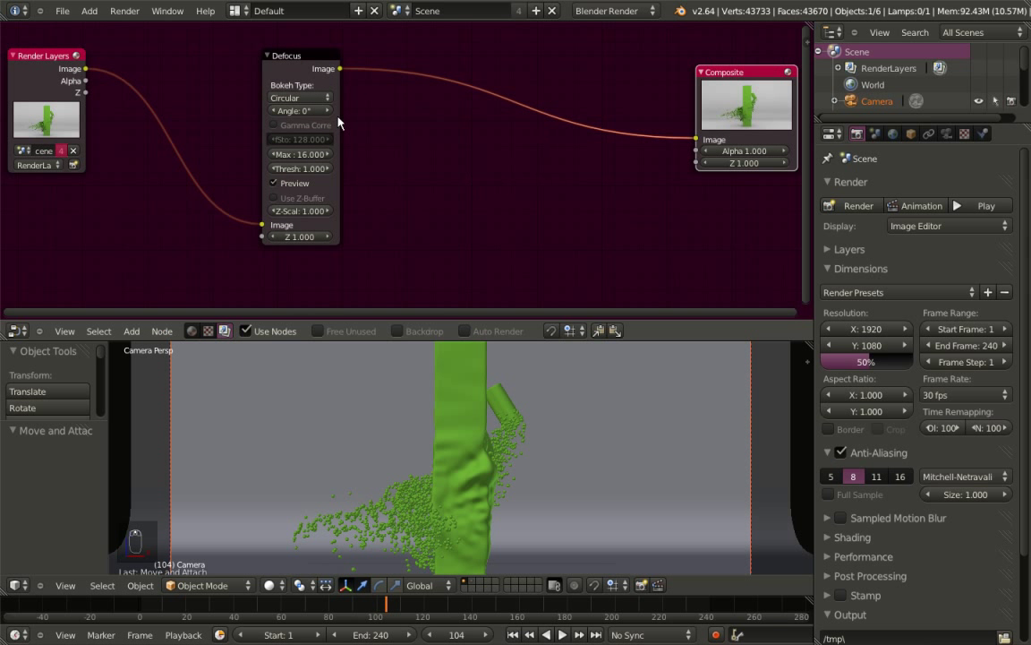
pyautogui.moveTo(268, 56); pyautogui.dragTo(148, 66)
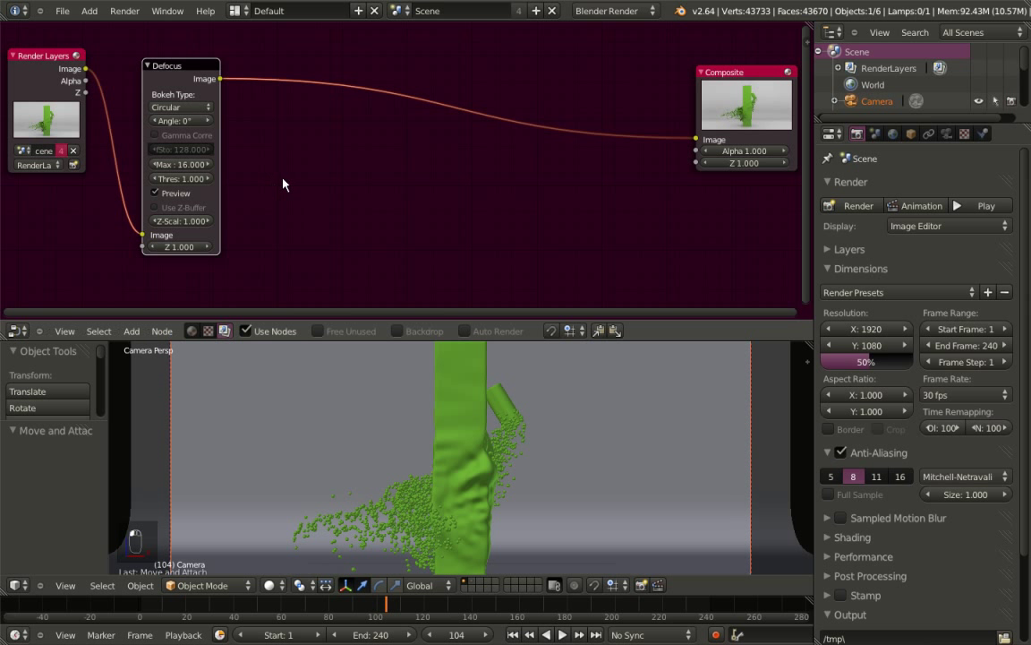
# Add a Viewer node beneath the Composite node, fed by the Defocus image output, and show its result as the backdrop
pyautogui.hotkey('shift', 'a')
pyautogui.moveTo(285, 182)
pyautogui.moveTo(264, 130)
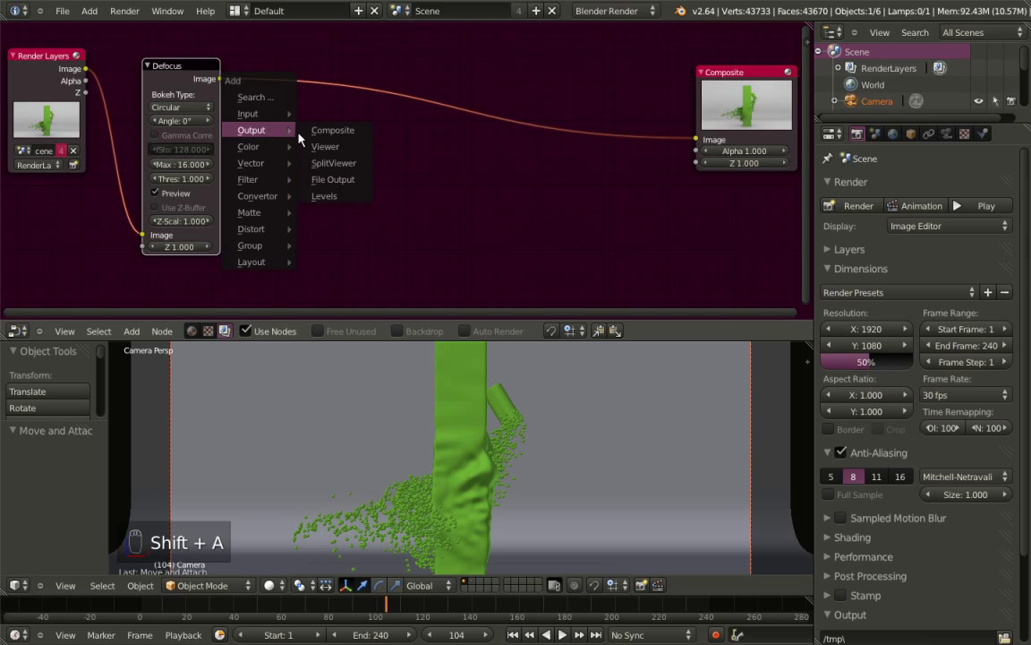
pyautogui.click(328, 145)
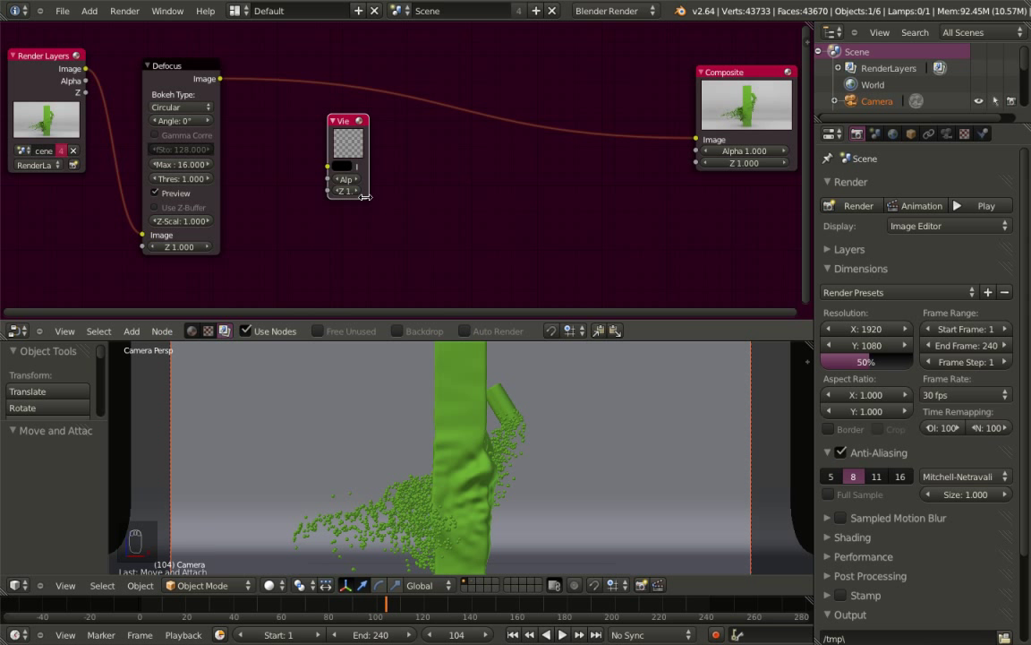
pyautogui.moveTo(364, 196); pyautogui.dragTo(423, 196)
pyautogui.moveTo(357, 126); pyautogui.dragTo(727, 190)
pyautogui.moveTo(220, 79); pyautogui.dragTo(696, 287)
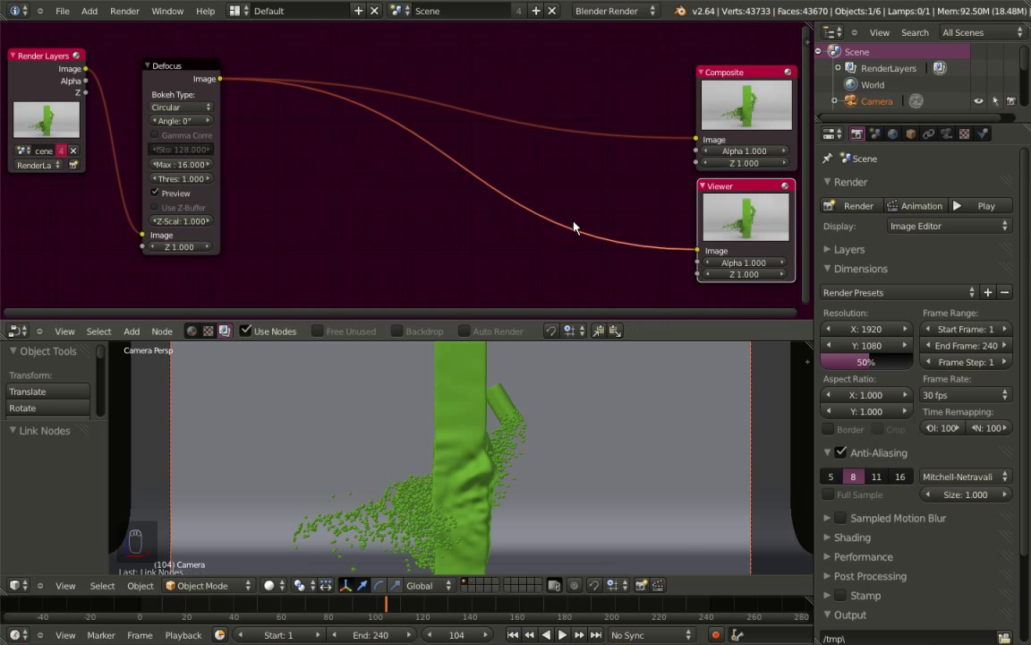
pyautogui.click(397, 331)
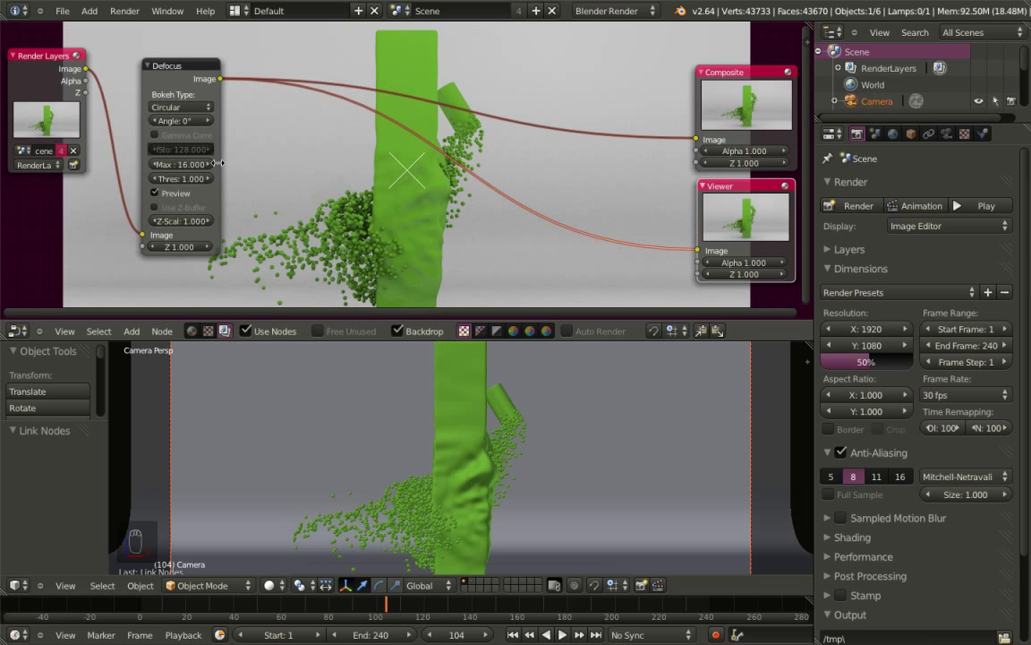
# Link the Render Layers Z output to the Defocus Z input, disabling Preview and enabling Use Z-Buffer on Defocus
pyautogui.moveTo(87, 94); pyautogui.dragTo(141, 247)
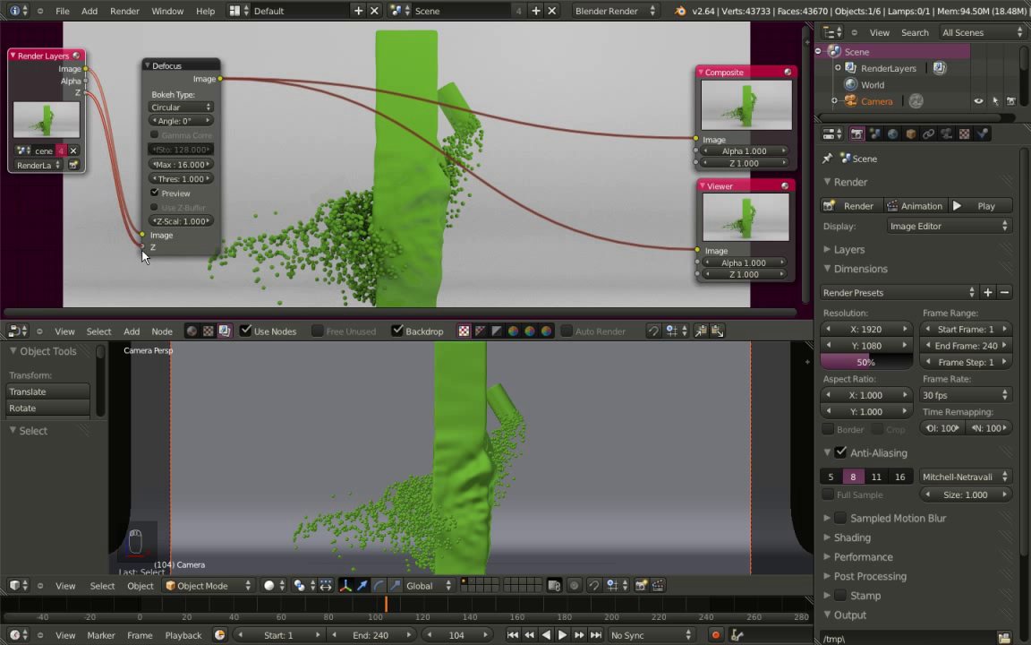
pyautogui.click(156, 193)
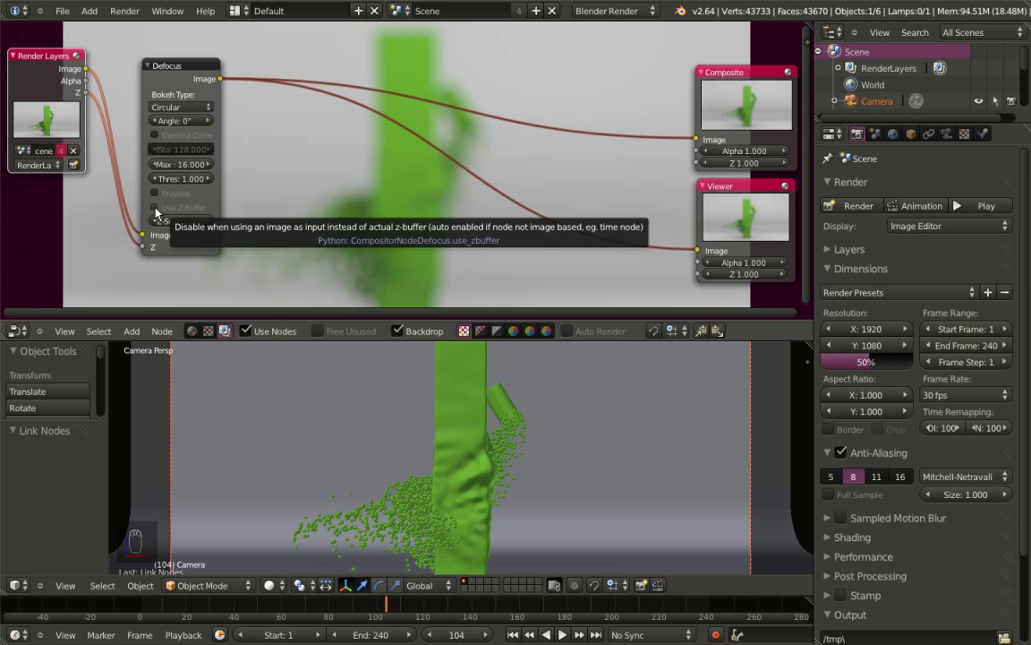
pyautogui.click(157, 210)
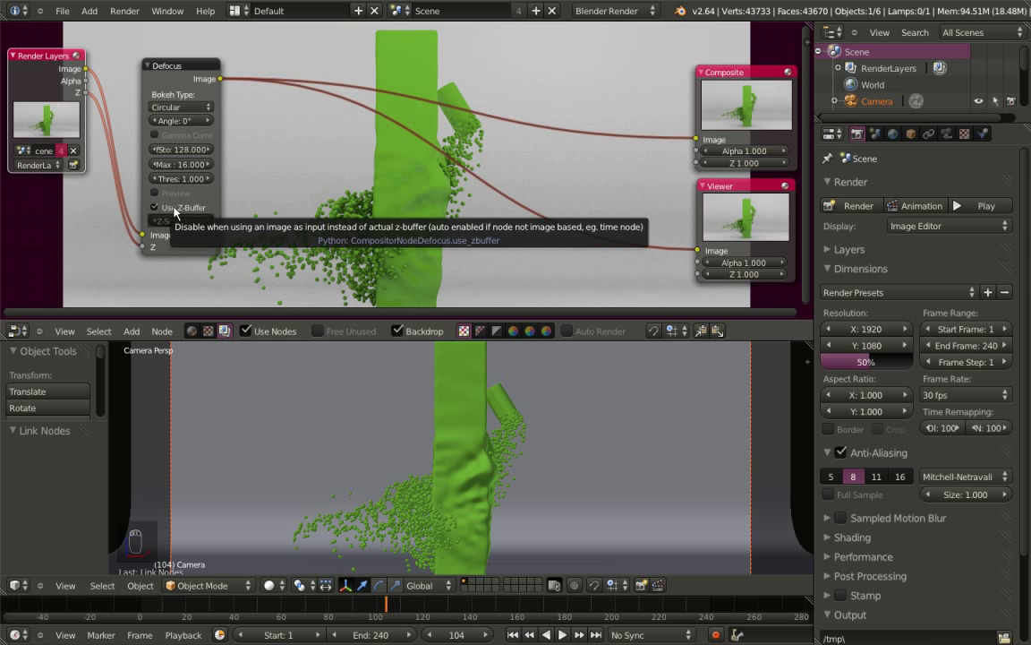
# Try f-stop values of 8 and 4 on the Defocus node
pyautogui.click(178, 150)
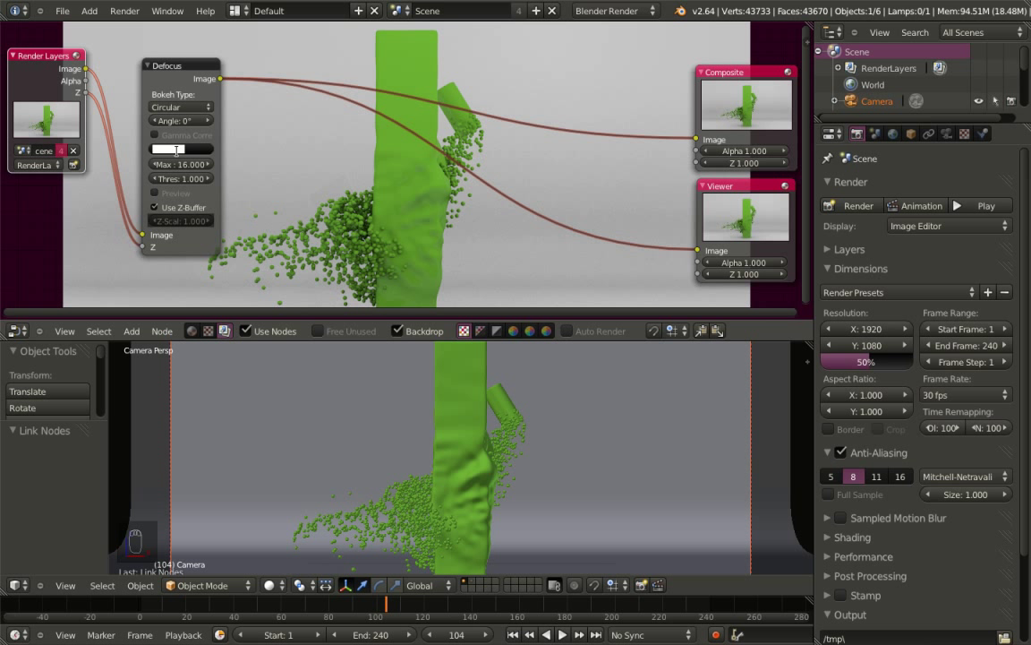
pyautogui.write('8')
pyautogui.press('Return')
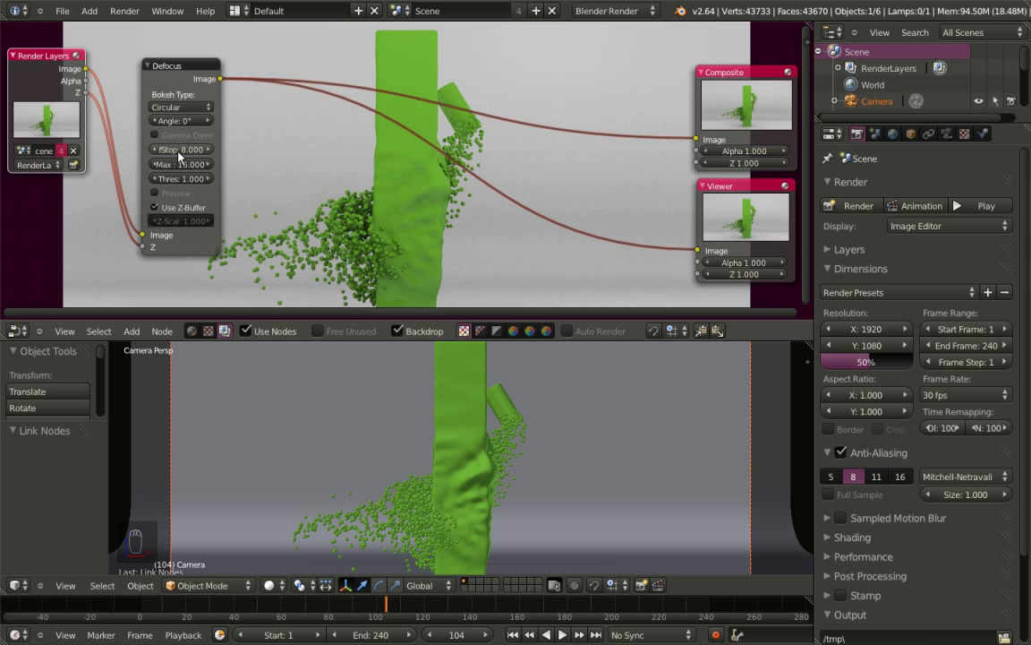
pyautogui.click(178, 152)
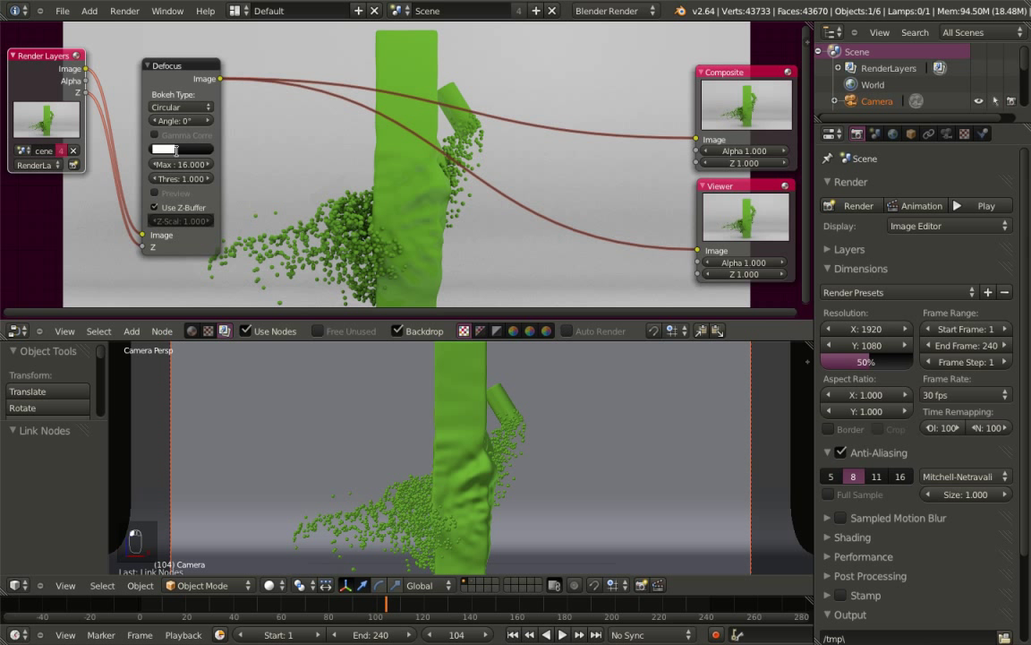
pyautogui.write('4')
pyautogui.press('Return')
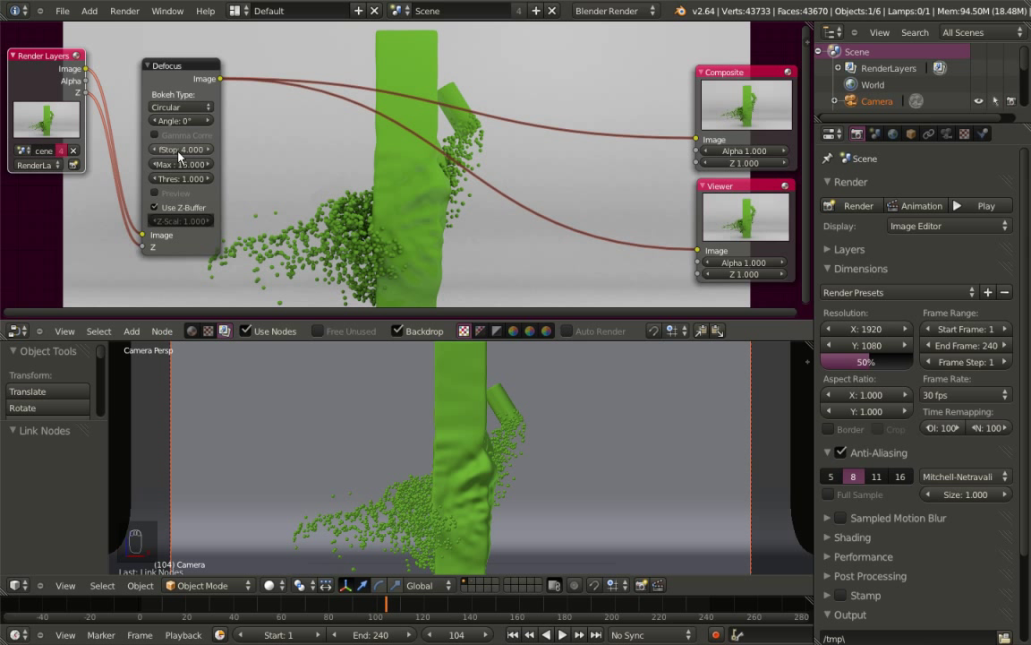
# Set the Defocus node's f-stop to 2
pyautogui.click(178, 151)
pyautogui.write('2')
pyautogui.press('Return')
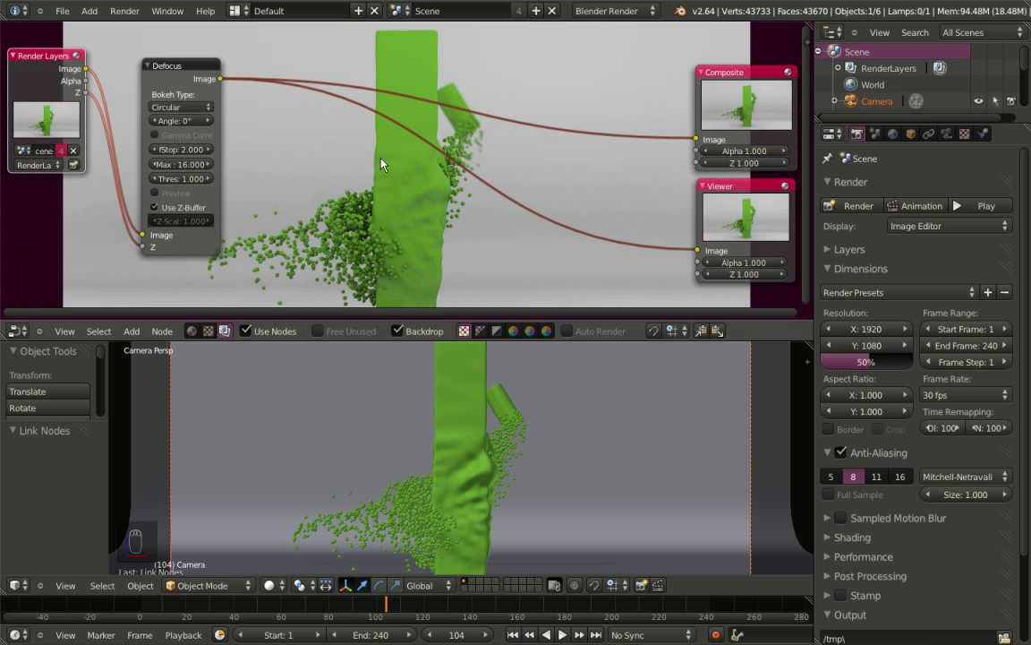
# Insert a Glare filter node into the link between the Defocus and Viewer nodes
pyautogui.hotkey('shift', 'a')
pyautogui.moveTo(319, 166)
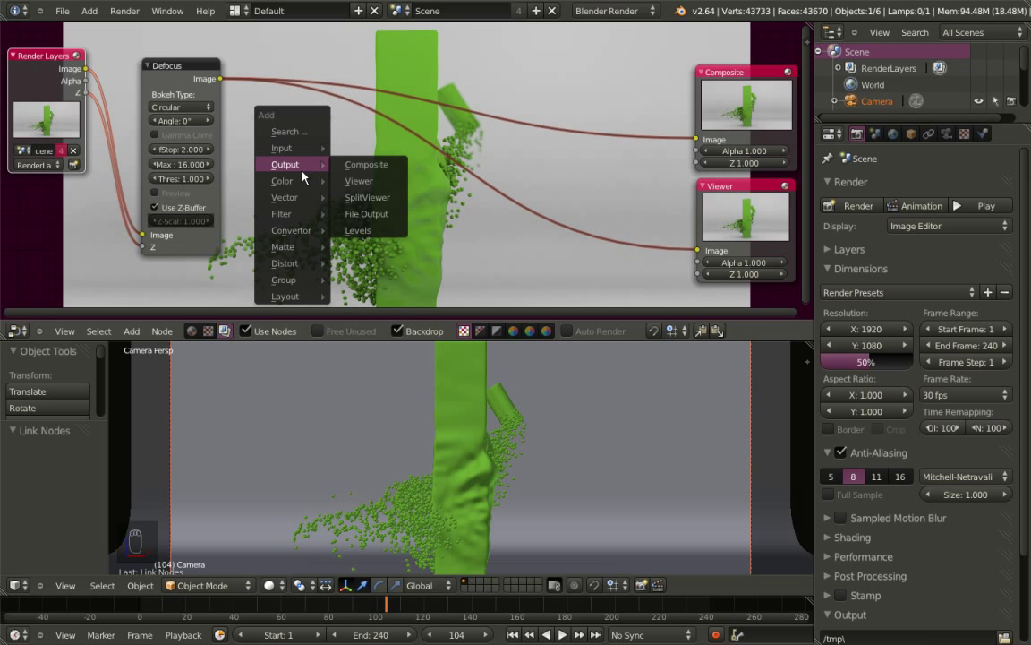
pyautogui.moveTo(313, 214)
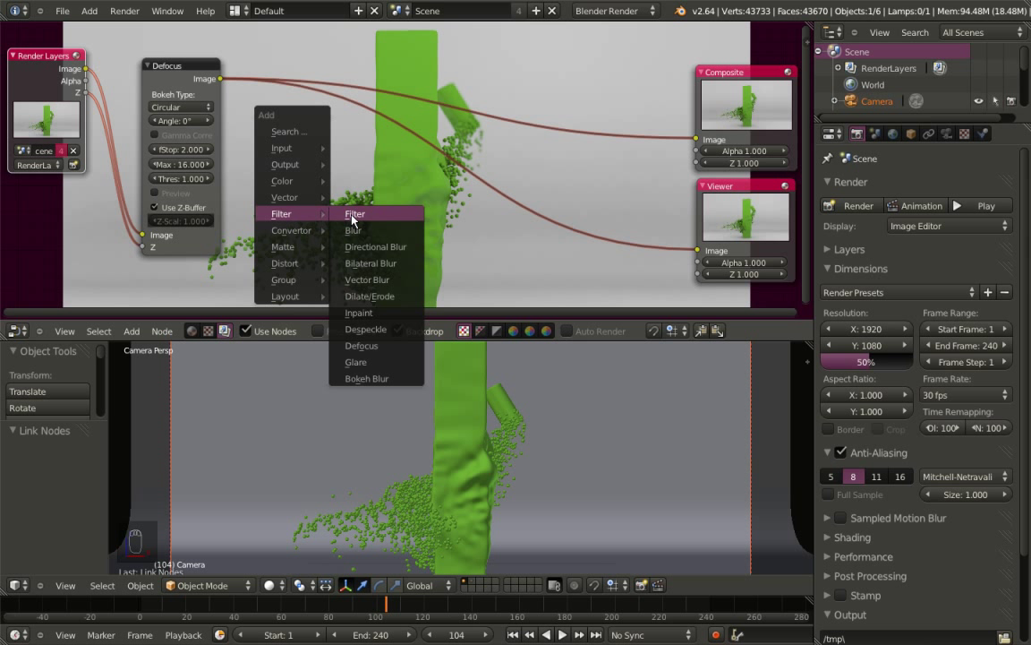
pyautogui.click(358, 362)
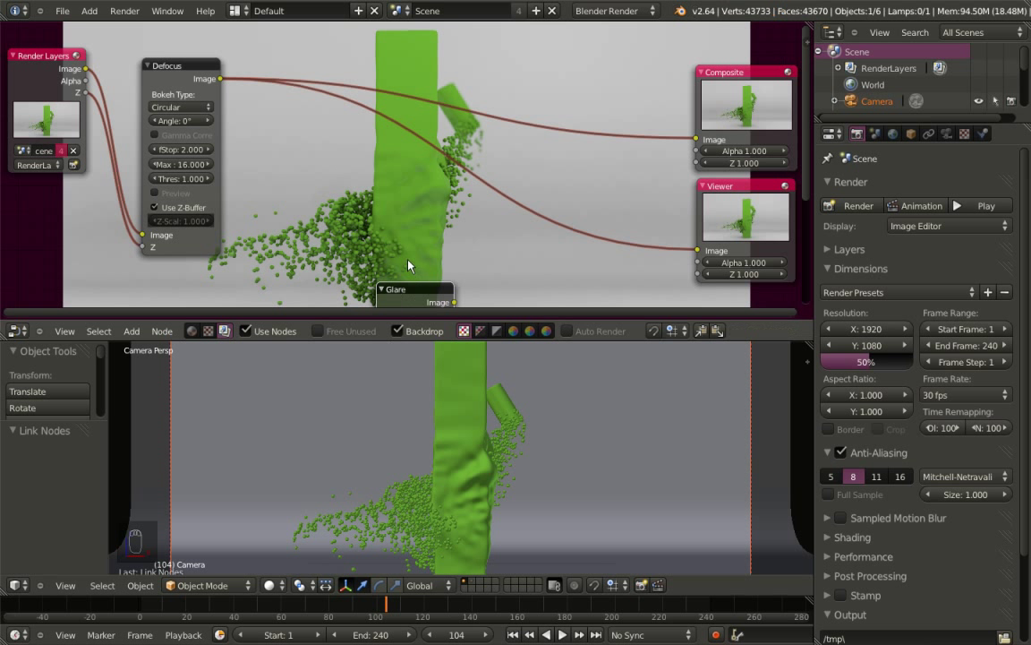
pyautogui.moveTo(404, 291)
pyautogui.mouseDown()
pyautogui.moveTo(334, 108)
pyautogui.moveTo(385, 88)
pyautogui.moveTo(348, 49)
pyautogui.mouseUp()
# Set the Glare node to Fog Glow with a threshold of 0.3 and move it closer to Defocus
pyautogui.click(368, 108)
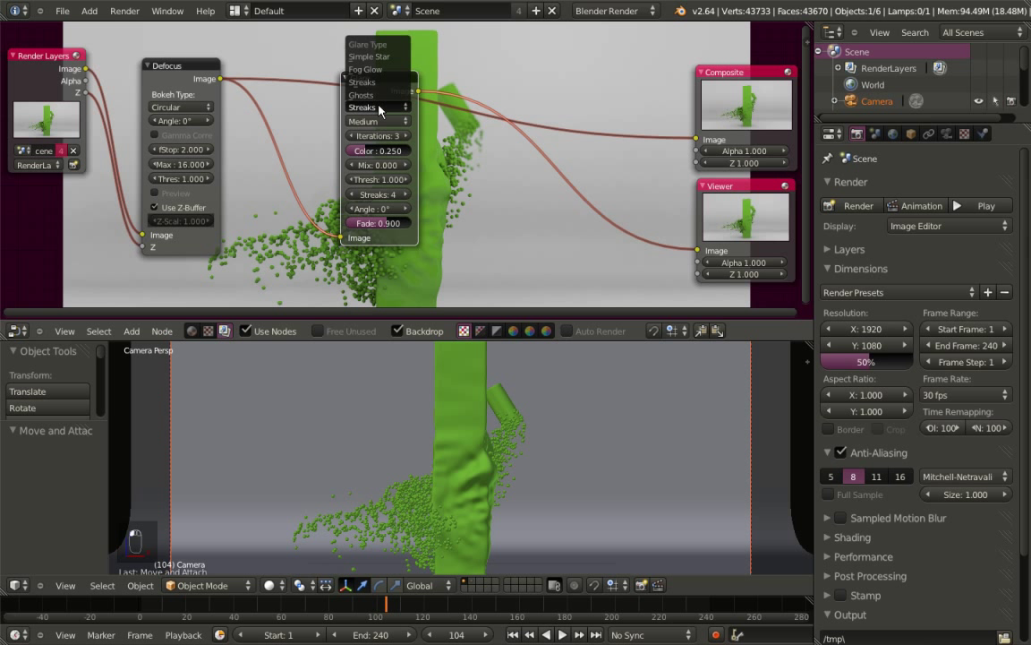
pyautogui.click(382, 70)
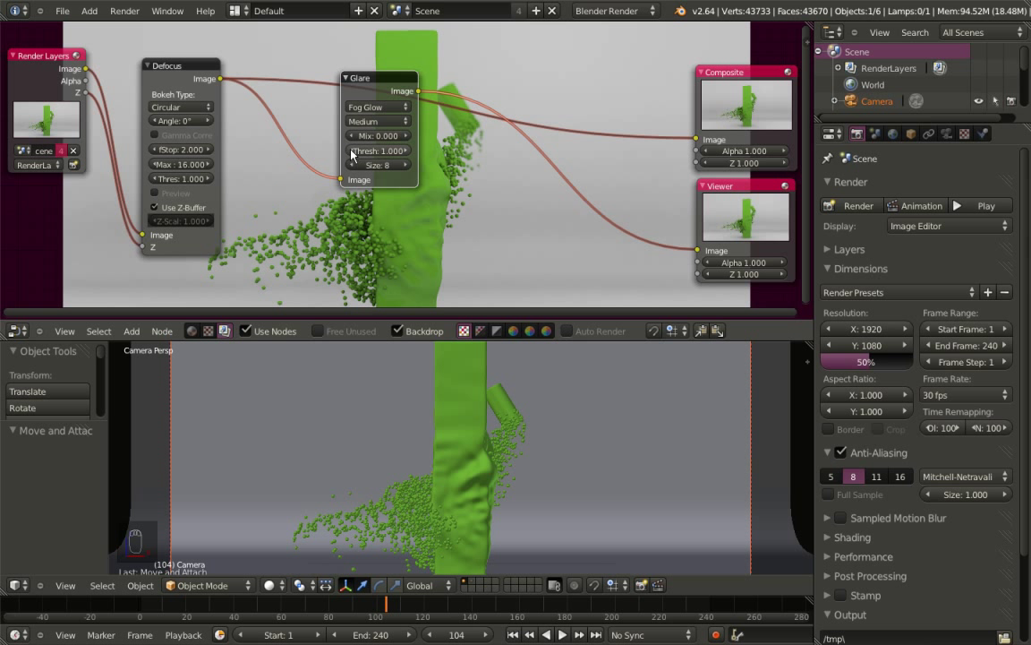
pyautogui.click(352, 152)
pyautogui.click(352, 152)
pyautogui.click(351, 152)
pyautogui.click(352, 152)
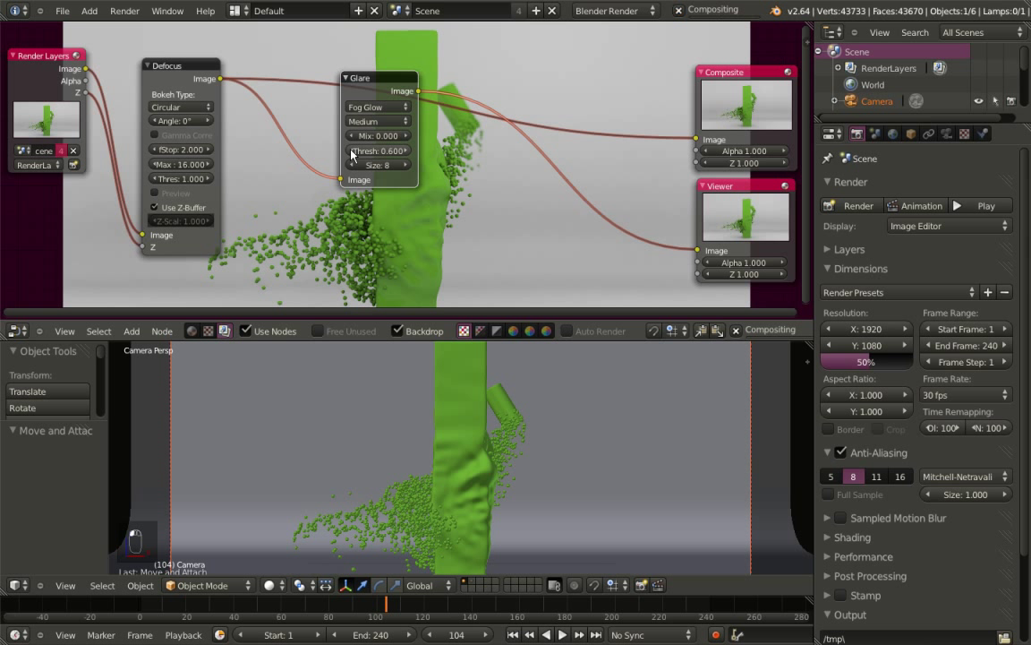
pyautogui.click(352, 153)
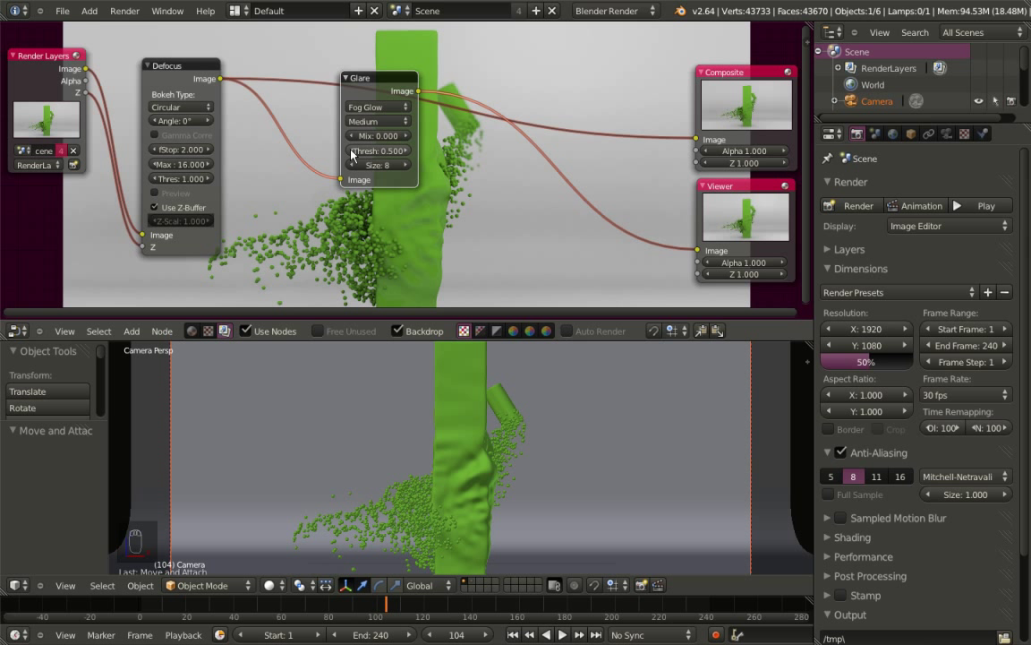
pyautogui.click(351, 152)
pyautogui.click(352, 152)
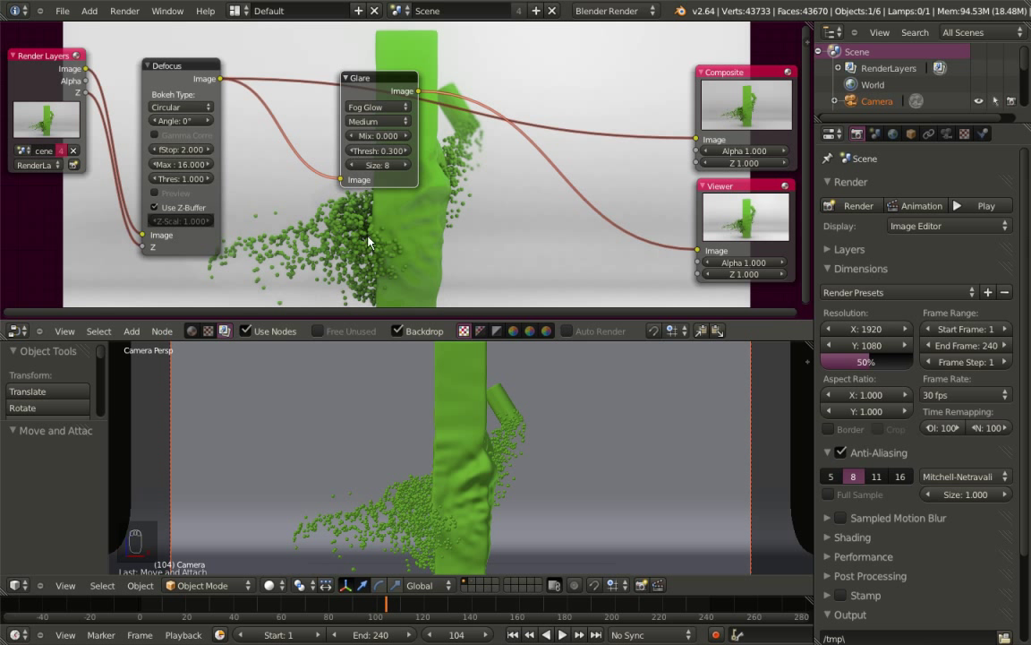
pyautogui.click(352, 101)
pyautogui.moveTo(352, 101); pyautogui.dragTo(323, 112)
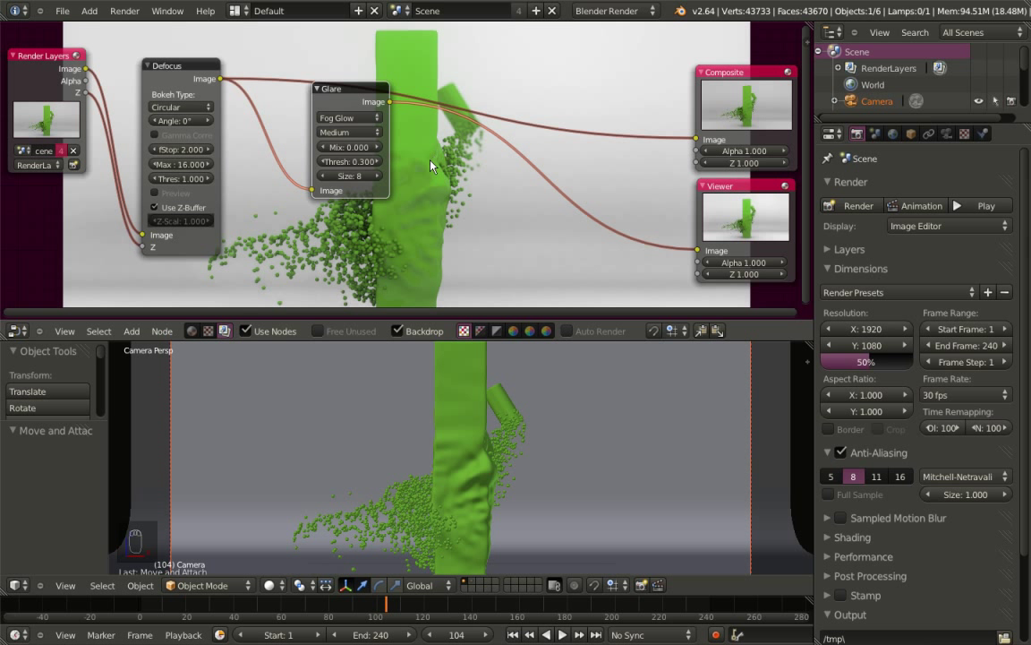
# Insert a Lens Distortion node between Glare and Viewer, slightly widened and placed close beside Glare
pyautogui.hotkey('shift', 'a')
pyautogui.moveTo(421, 170)
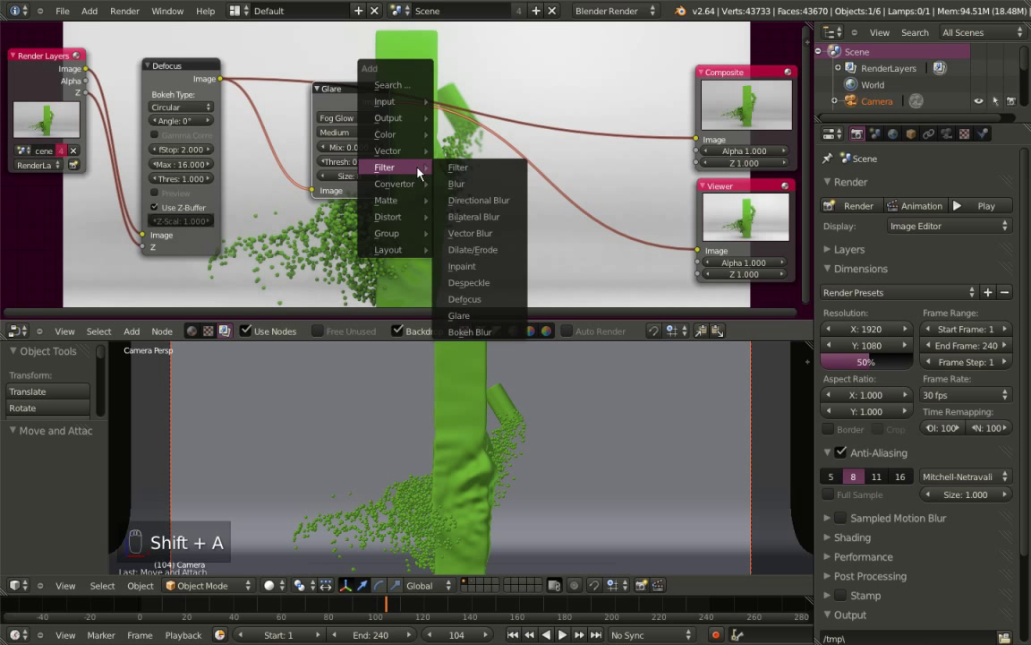
pyautogui.moveTo(394, 217)
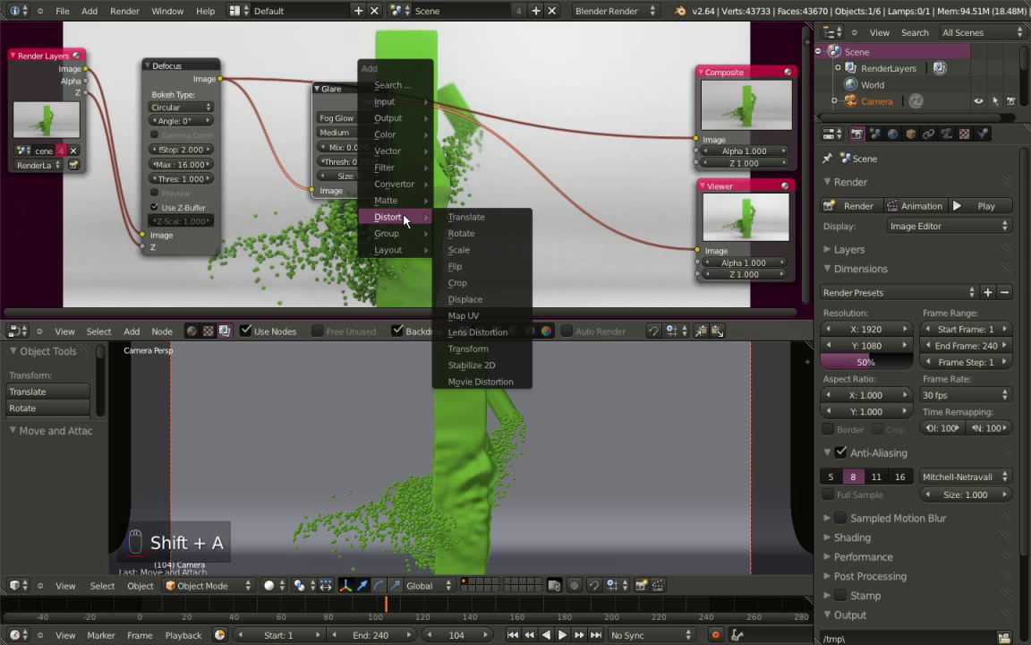
pyautogui.click(479, 333)
pyautogui.click(550, 182)
pyautogui.moveTo(550, 182); pyautogui.dragTo(512, 125)
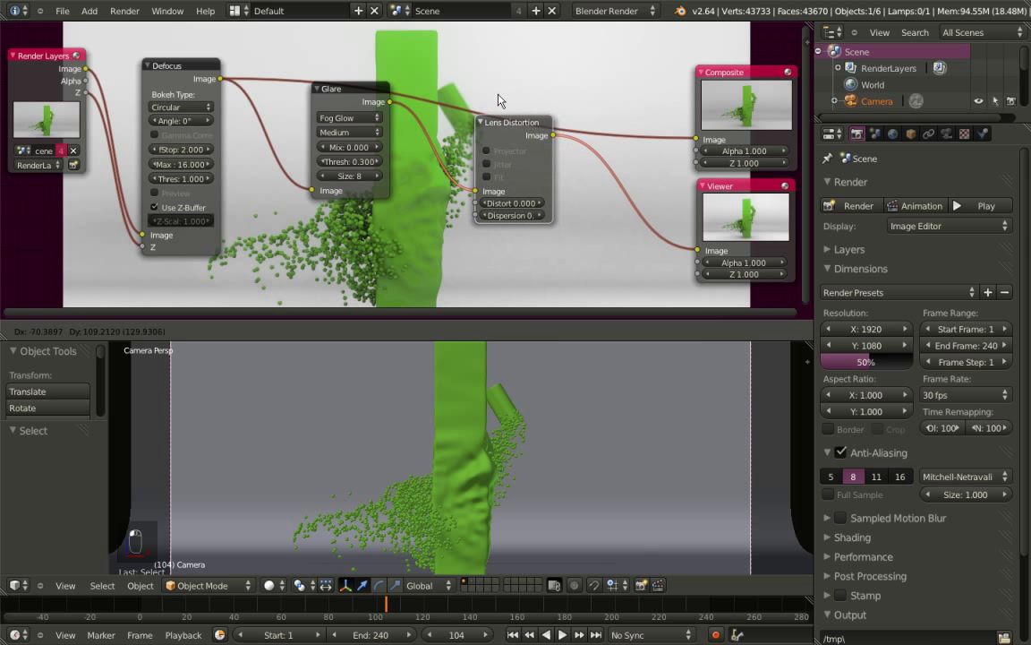
pyautogui.moveTo(553, 213); pyautogui.dragTo(568, 211)
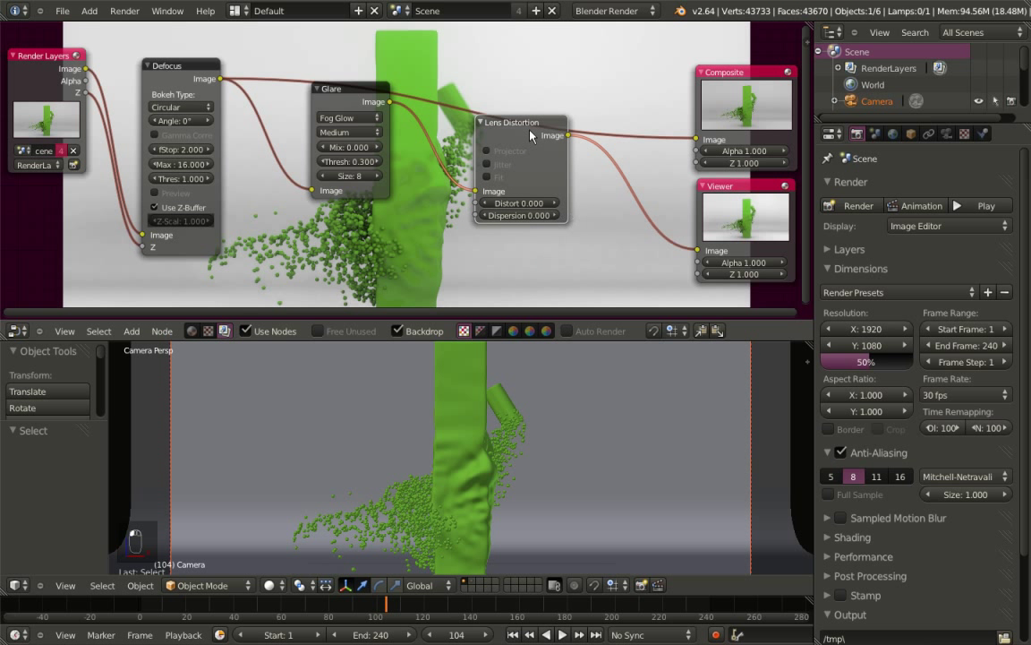
pyautogui.moveTo(516, 123); pyautogui.dragTo(474, 110)
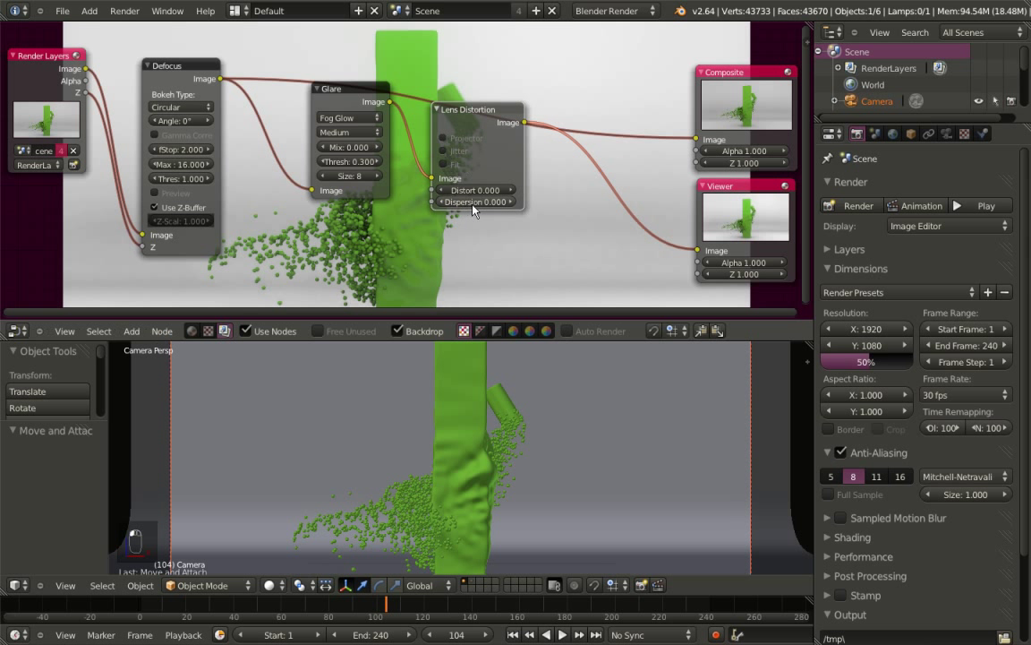
# Set the Lens Distortion dispersion to 0.1 and shift the Glare and Lens Distortion nodes closer to Defocus
pyautogui.click(510, 202)
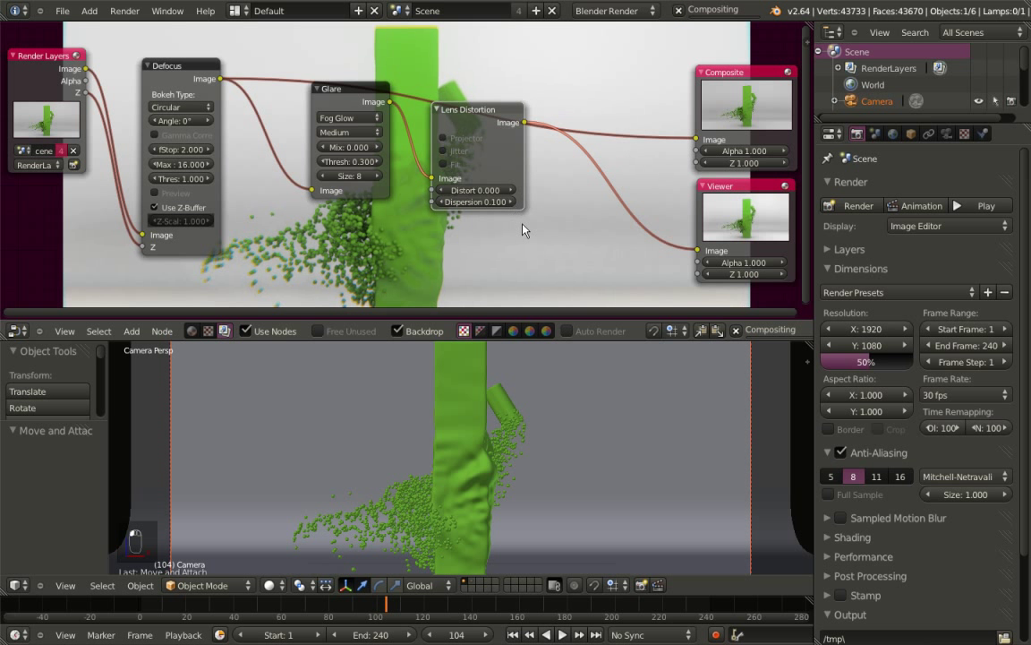
pyautogui.moveTo(354, 96); pyautogui.dragTo(305, 114)
pyautogui.moveTo(447, 112); pyautogui.dragTo(401, 119)
# Insert a Bright/Contrast color node into the link between Lens Distortion and Viewer, closer to Lens Distortion
pyautogui.hotkey('shift', 'a')
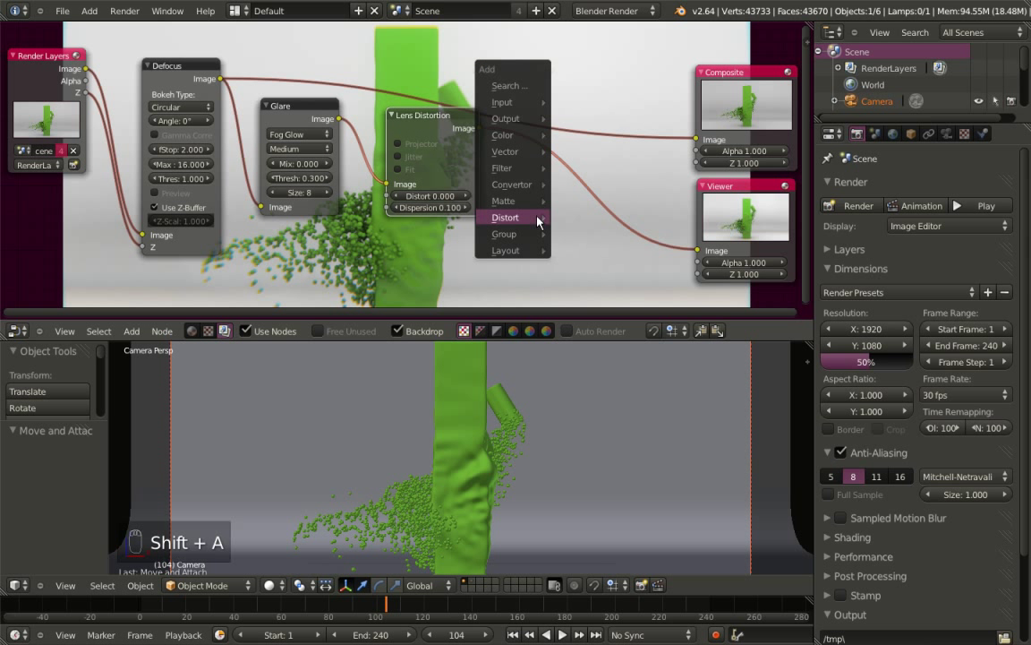
pyautogui.moveTo(521, 136)
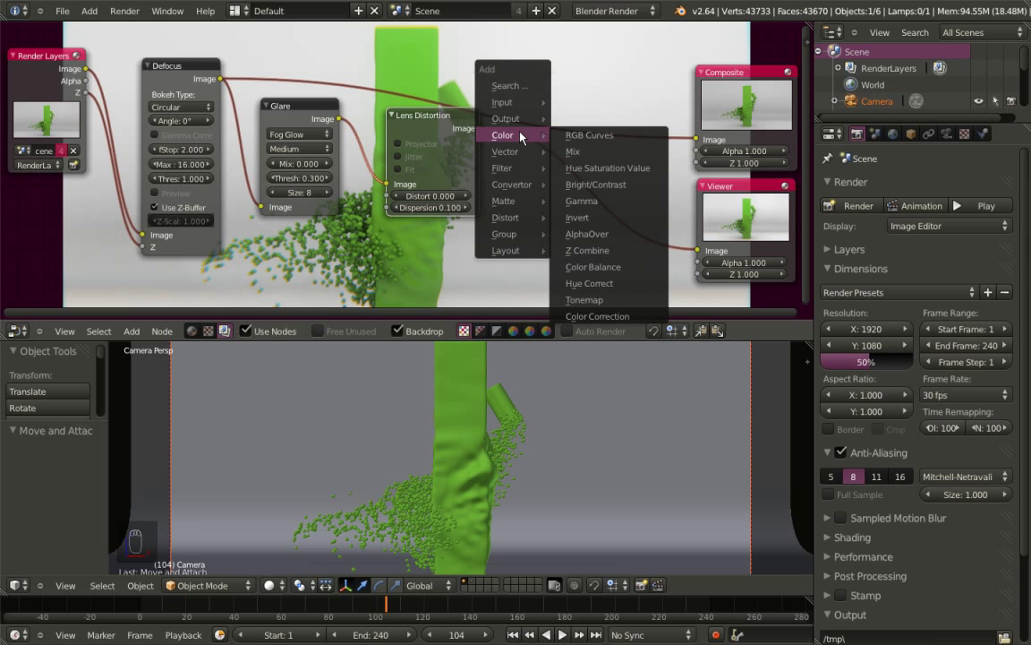
pyautogui.click(595, 185)
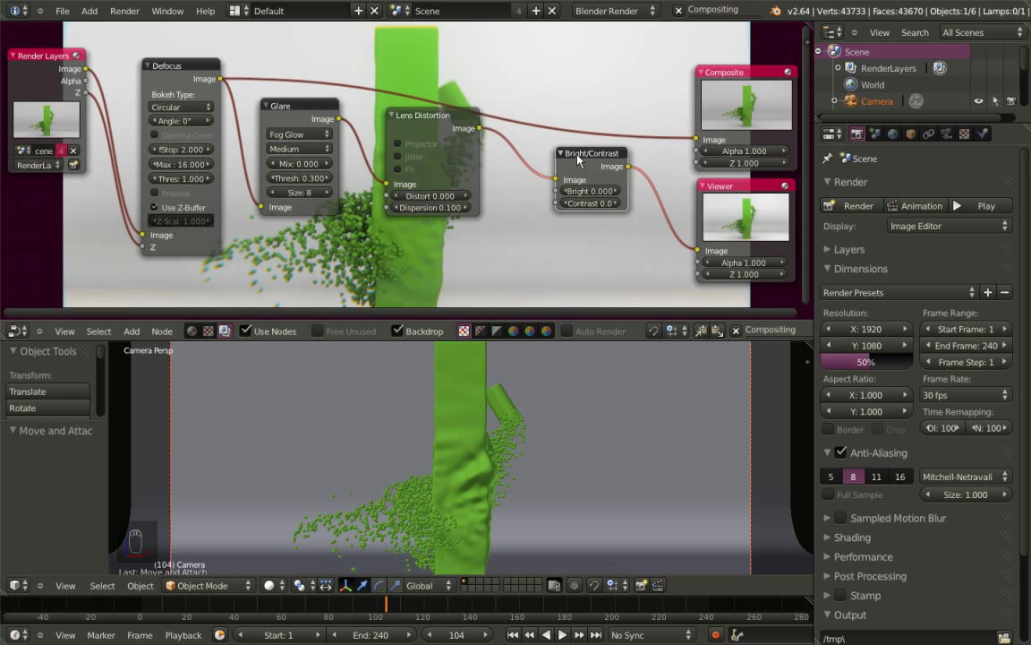
pyautogui.click(557, 172)
# Set the Bright/Contrast node's contrast to 0.5 and feed its image output into the Composite node as well
pyautogui.click(590, 186)
pyautogui.click(590, 185)
pyautogui.click(589, 185)
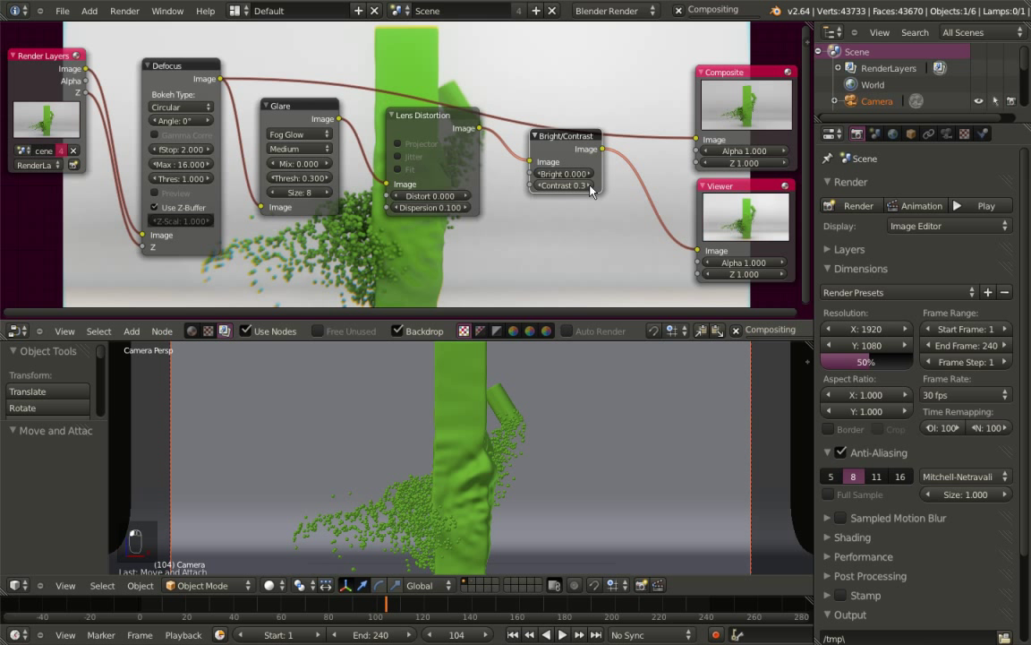
pyautogui.click(589, 186)
pyautogui.click(590, 185)
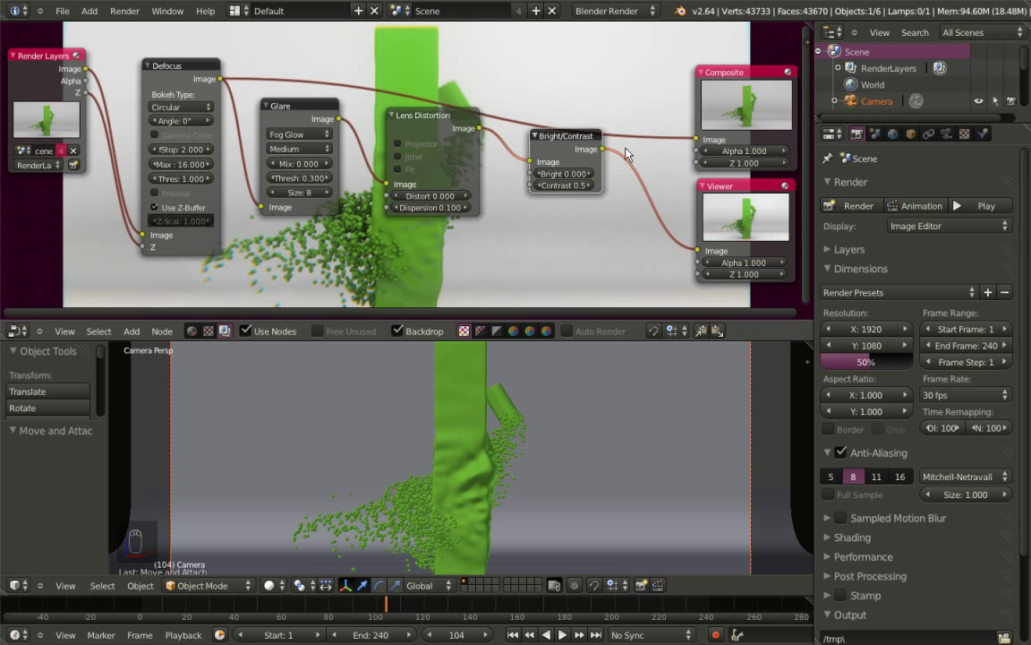
pyautogui.moveTo(723, 71); pyautogui.dragTo(722, 46)
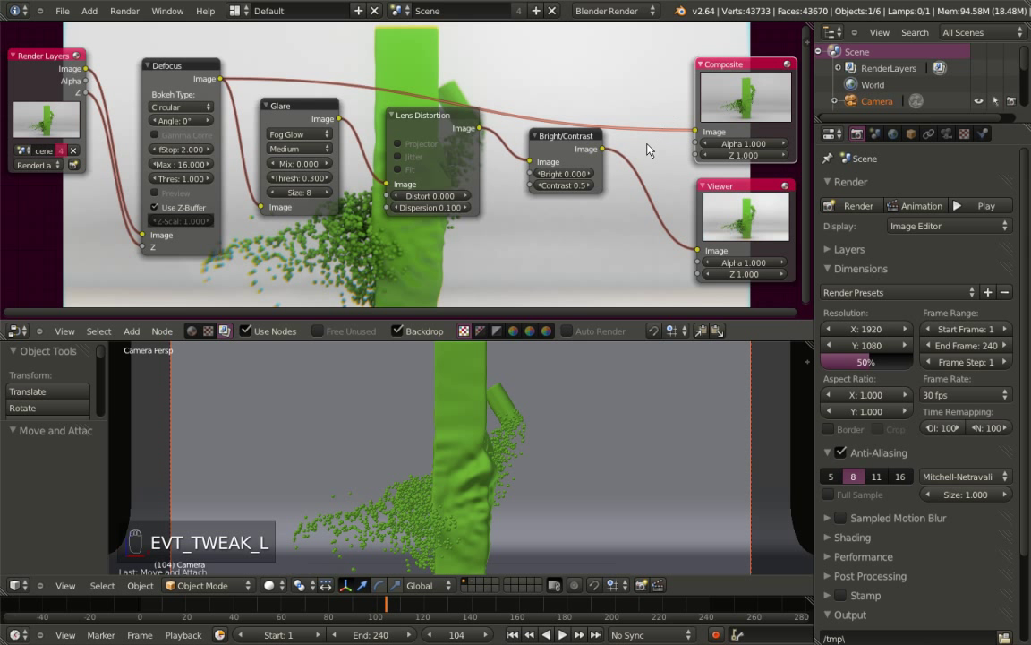
pyautogui.moveTo(602, 150); pyautogui.dragTo(696, 132)
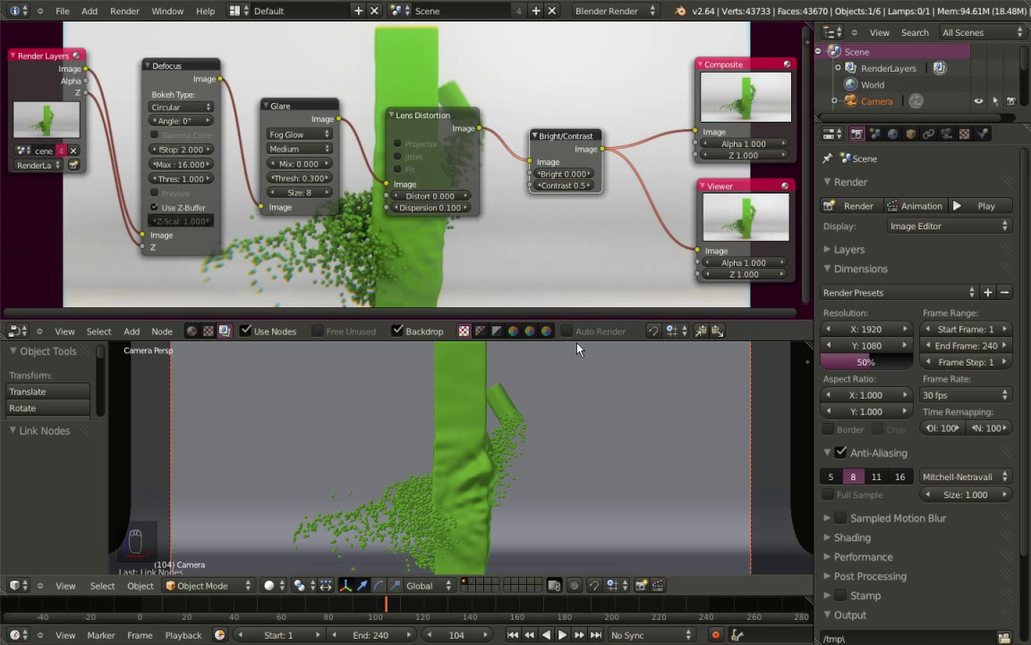
# Enlarge the 3D view below the node editor and play the animation, stopping it at frame 169
pyautogui.moveTo(576, 322); pyautogui.dragTo(576, 287)
pyautogui.click(562, 635)
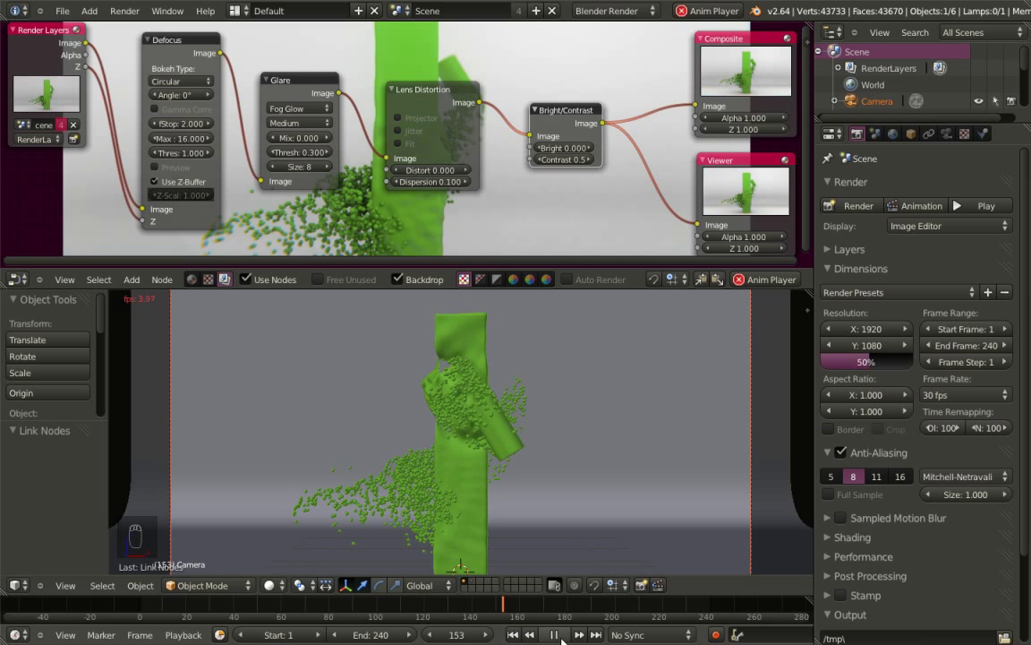
pyautogui.click(556, 635)
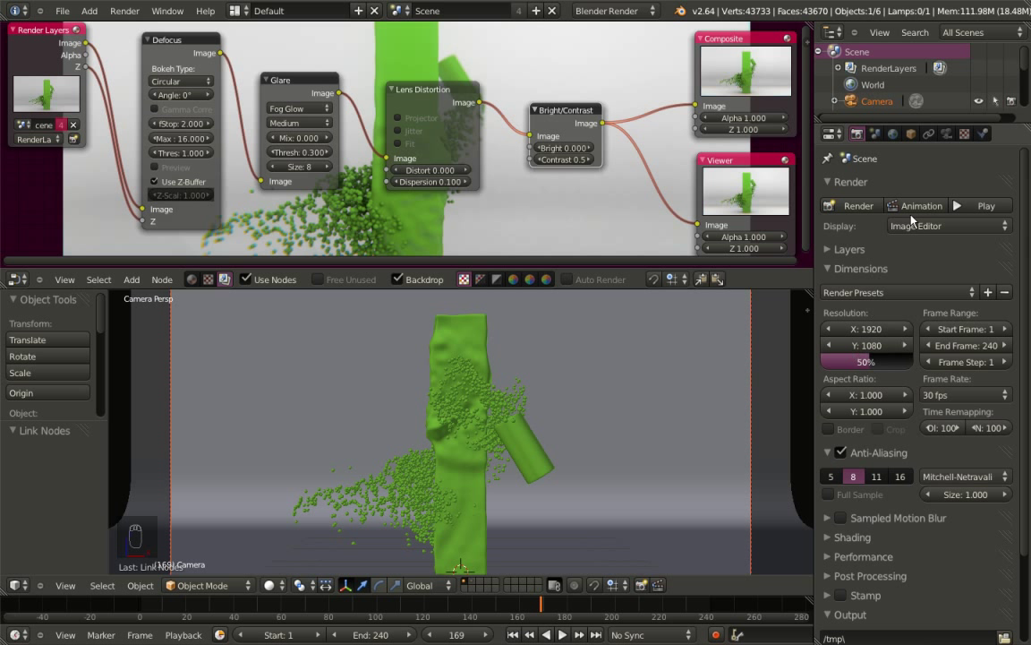
# Render the current frame at 70% resolution with the render display set to Full Screen, and leave the finished render view
pyautogui.click(931, 226)
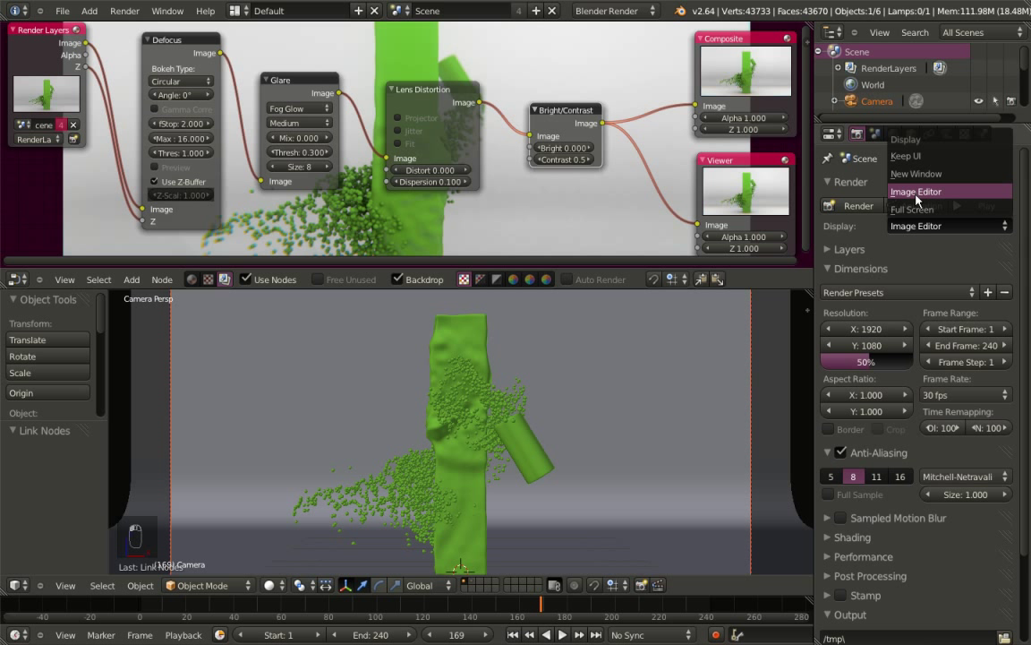
pyautogui.click(916, 209)
pyautogui.click(858, 362)
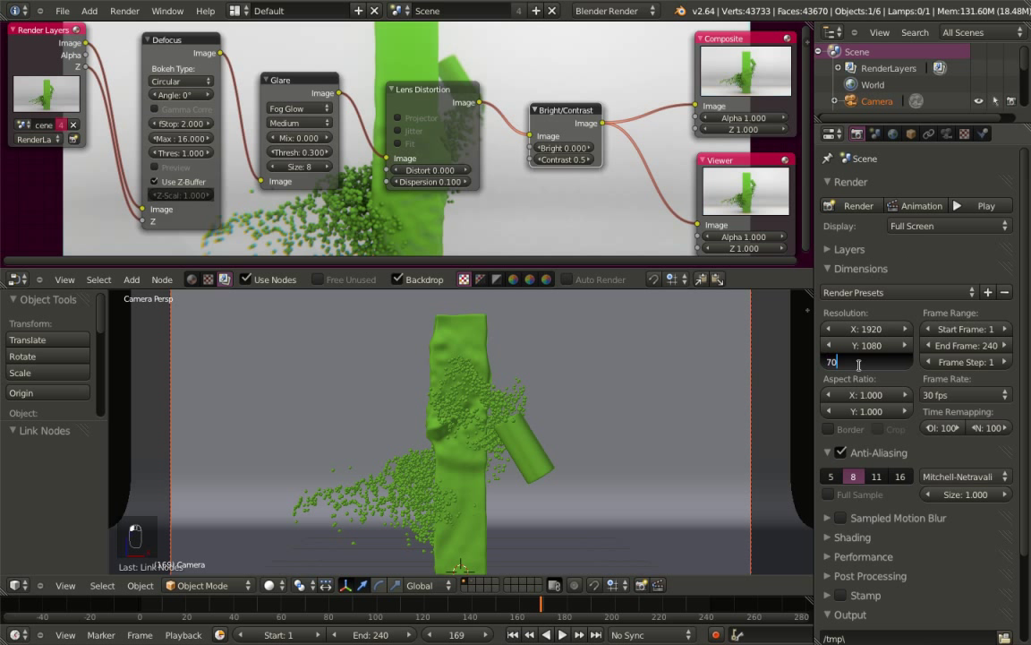
pyautogui.write('70')
pyautogui.press('Return')
pyautogui.click(865, 210)
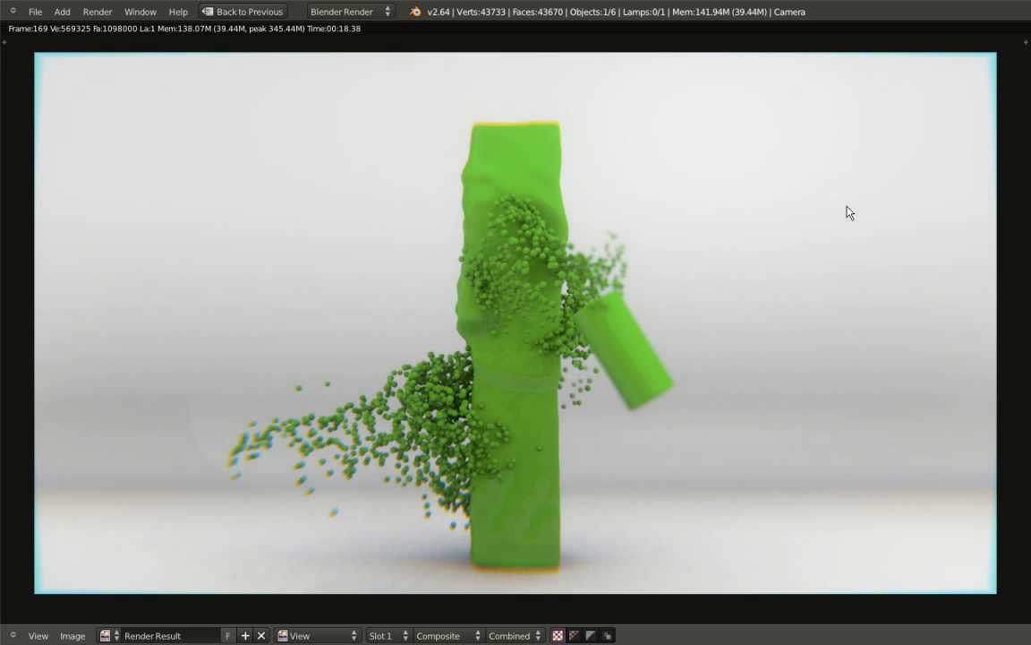
pyautogui.press('Escape')
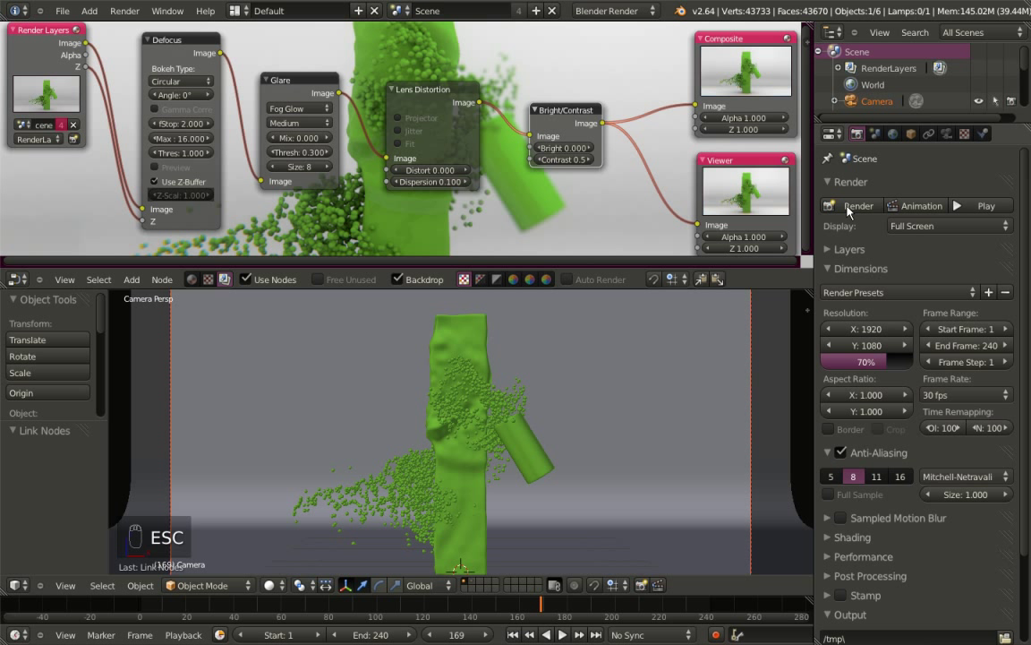